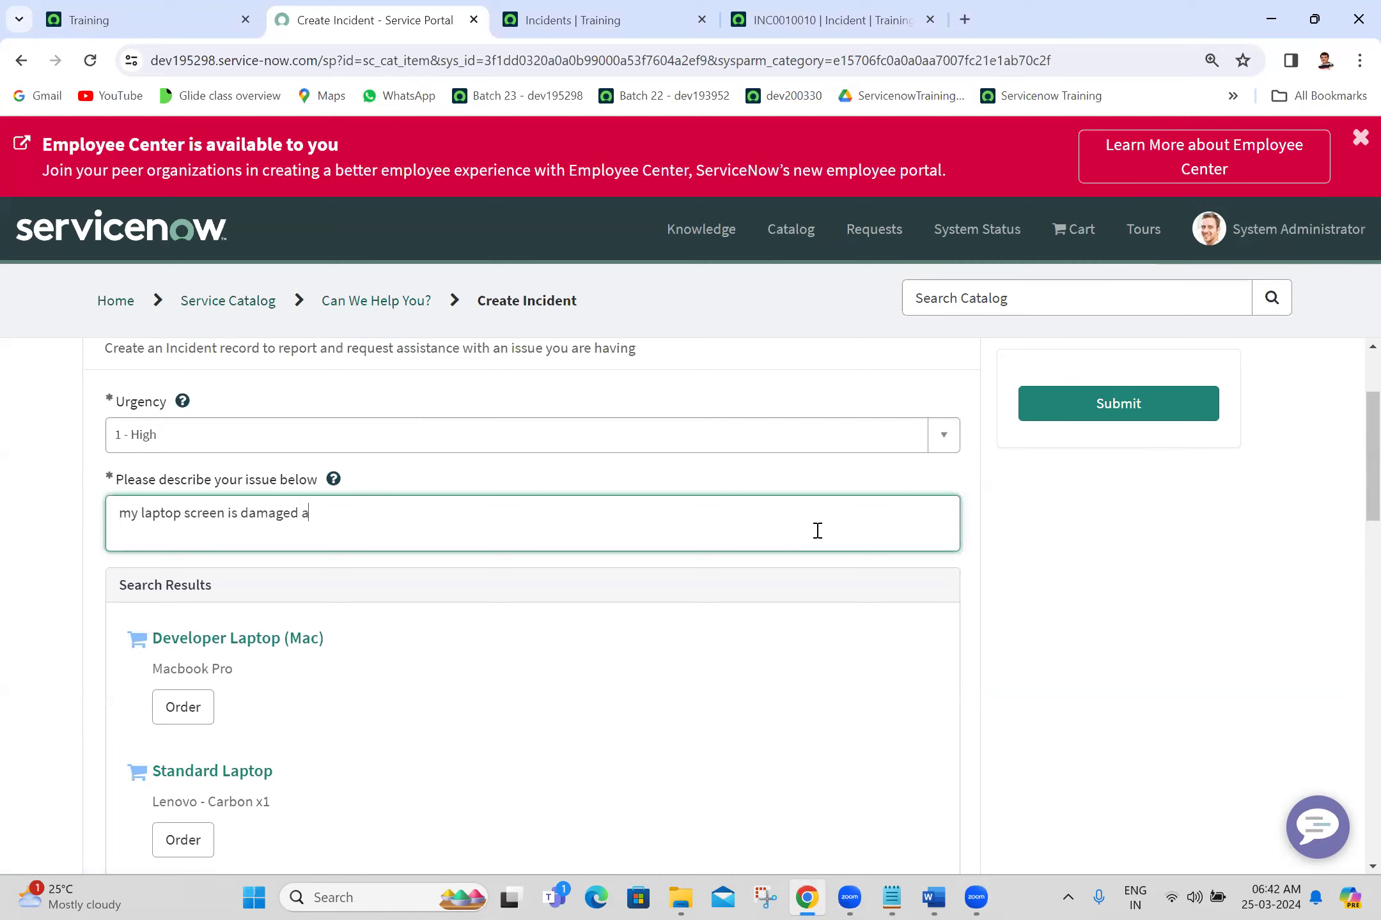
Step: Describe the damaged laptop screen: only the left side is viewable, with dark lines on the right
text(from entire screen l)
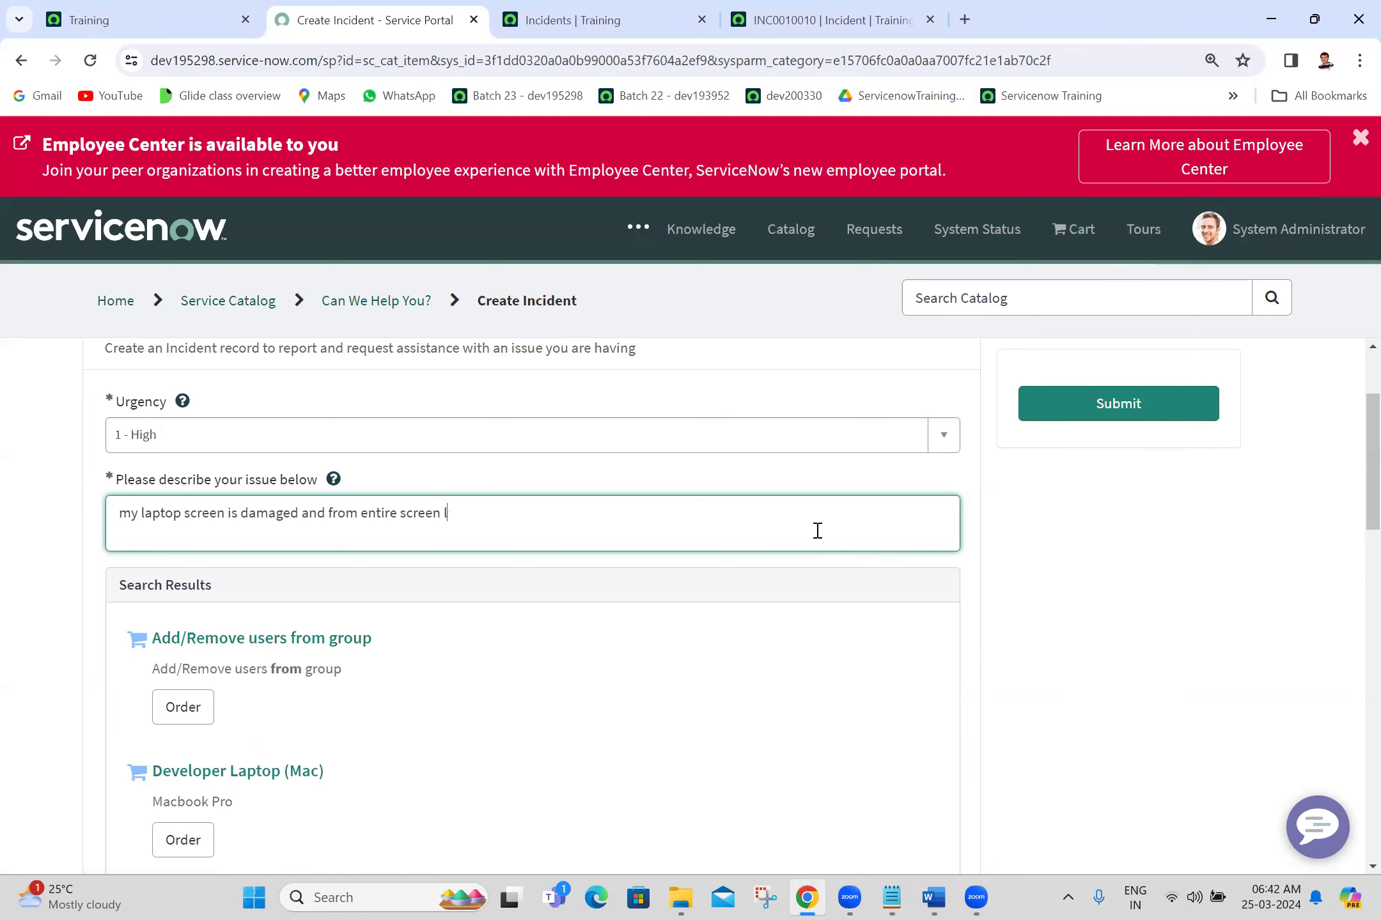
text(eft side)
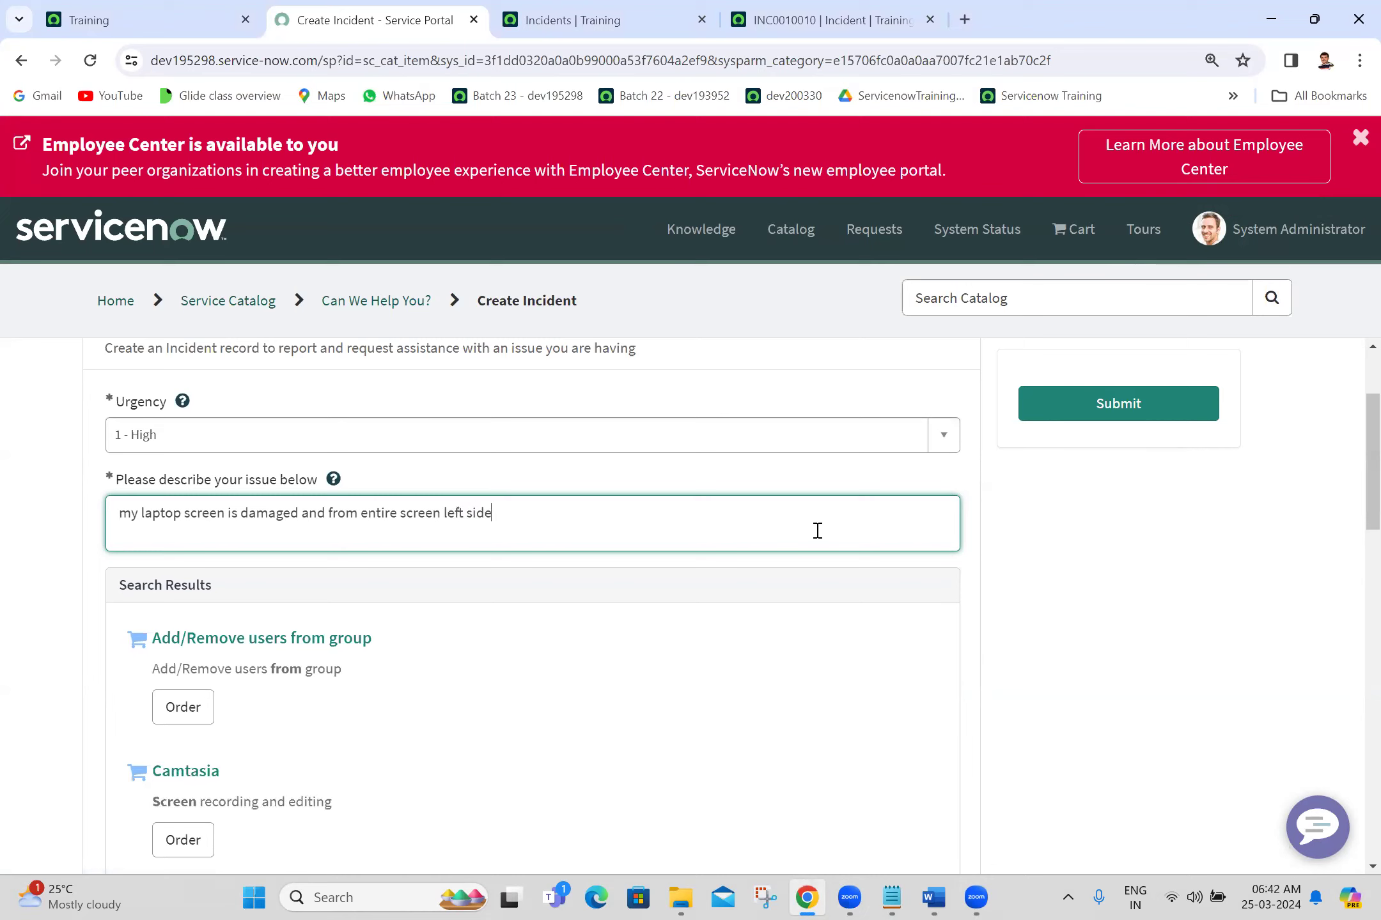
text( screen only i am able)
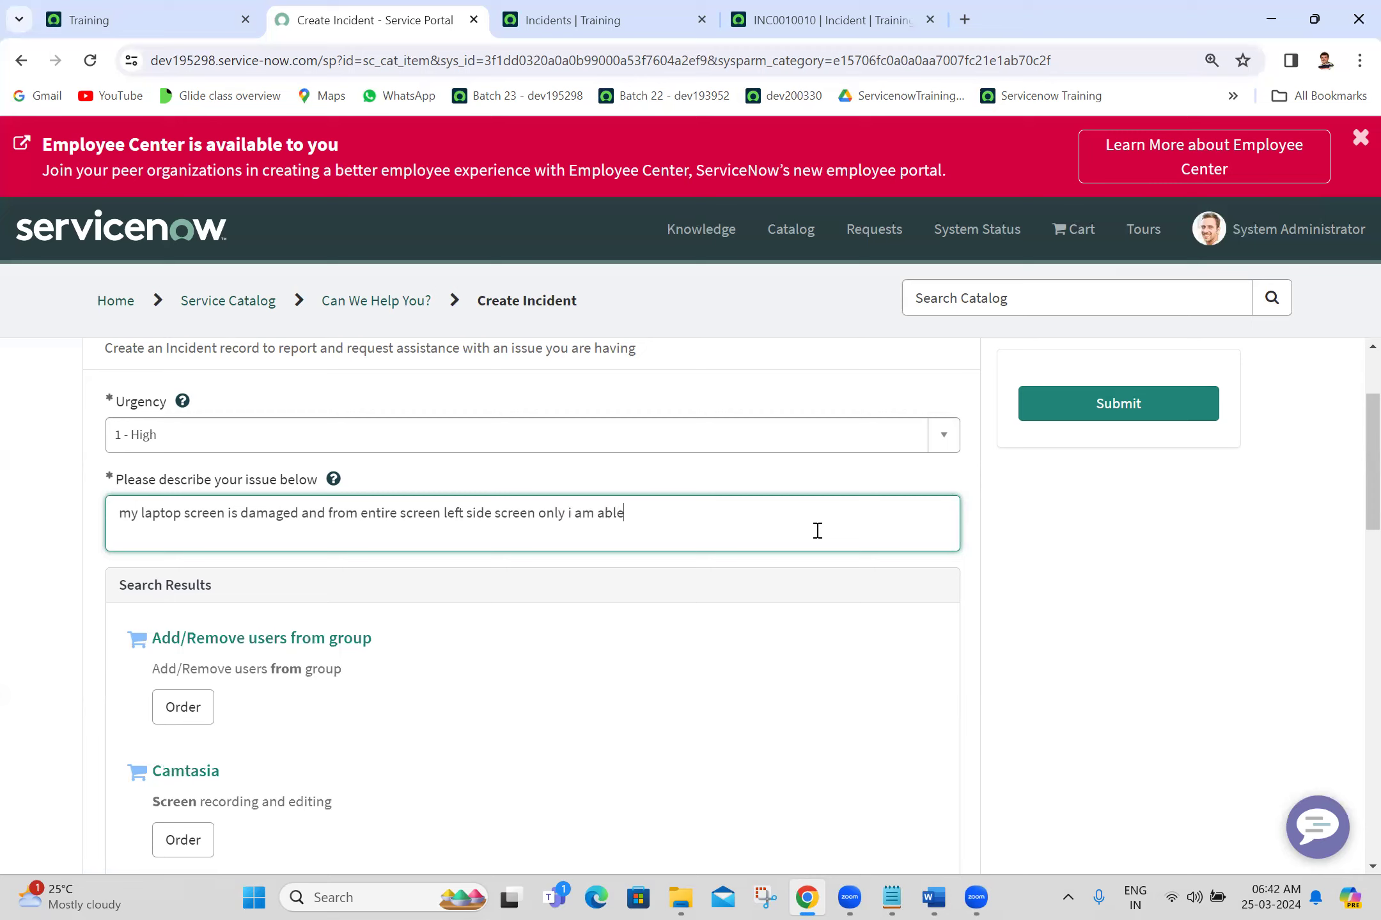
text( to view)
text(, )
text(right sc)
text(rww)
key(BackSpace)
key(BackSpace)
key(BackSpace)
text(reen)
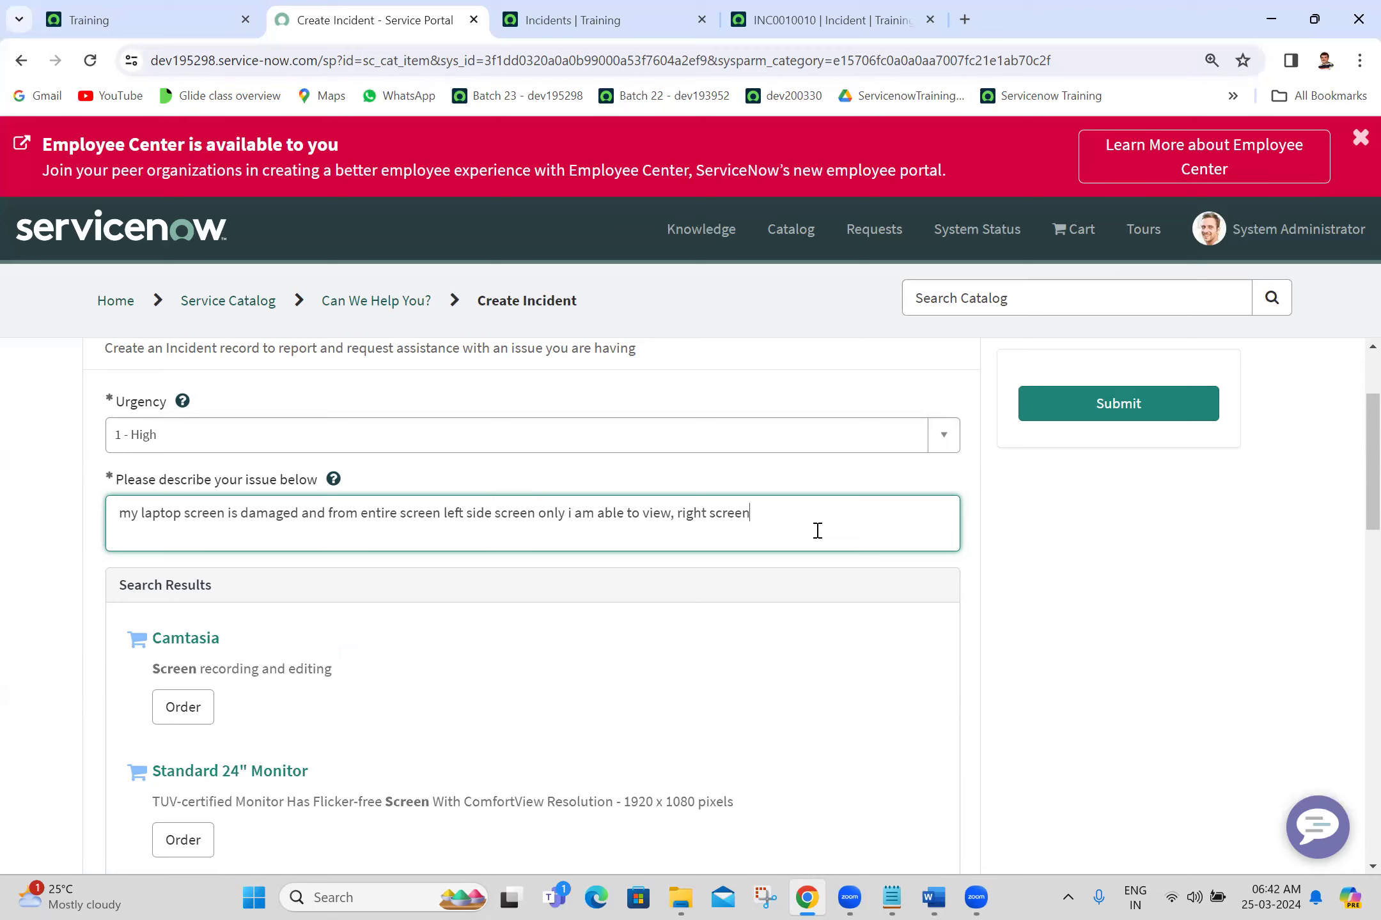
text( getting some dark lines.)
Step: Submit the incident and select the new number INC0010011 in the activity feed
click(1107, 416)
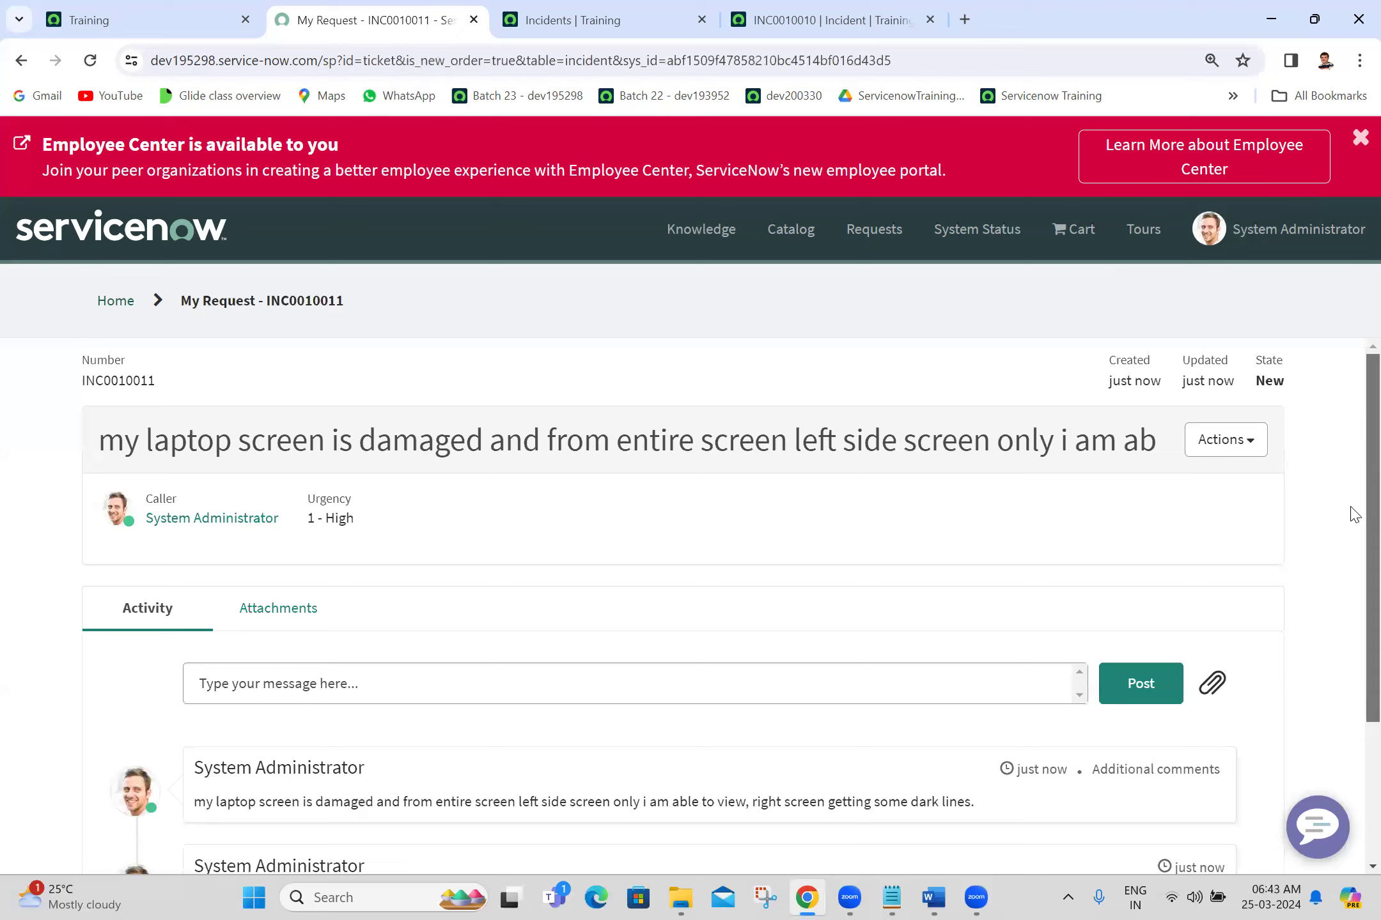
scroll(1350, 515, down, 3)
scroll(1354, 574, up, 2)
scroll(1352, 572, down, 3)
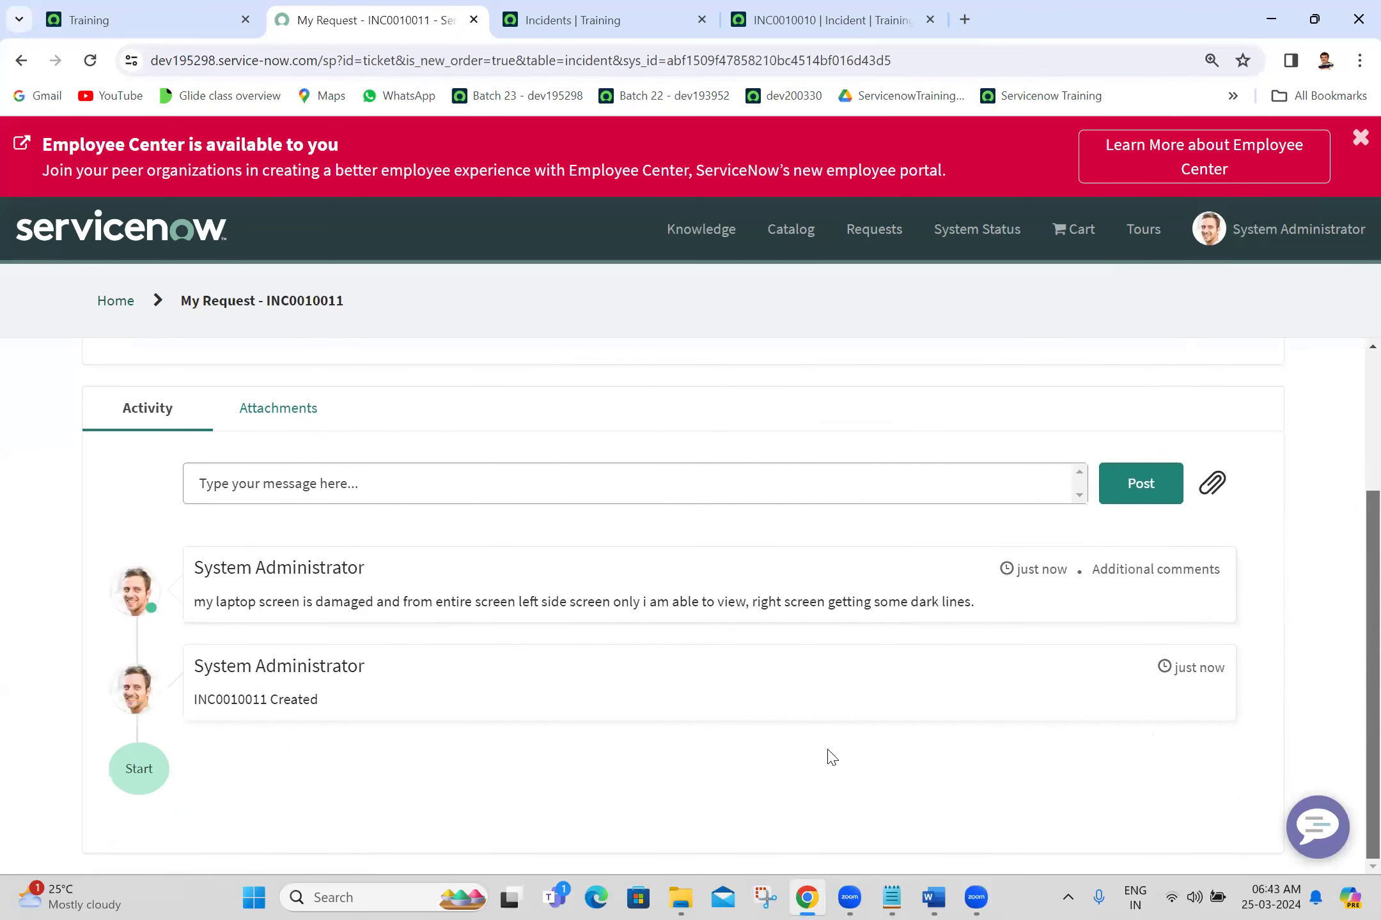
scroll(735, 767, up, 3)
scroll(1352, 681, down, 3)
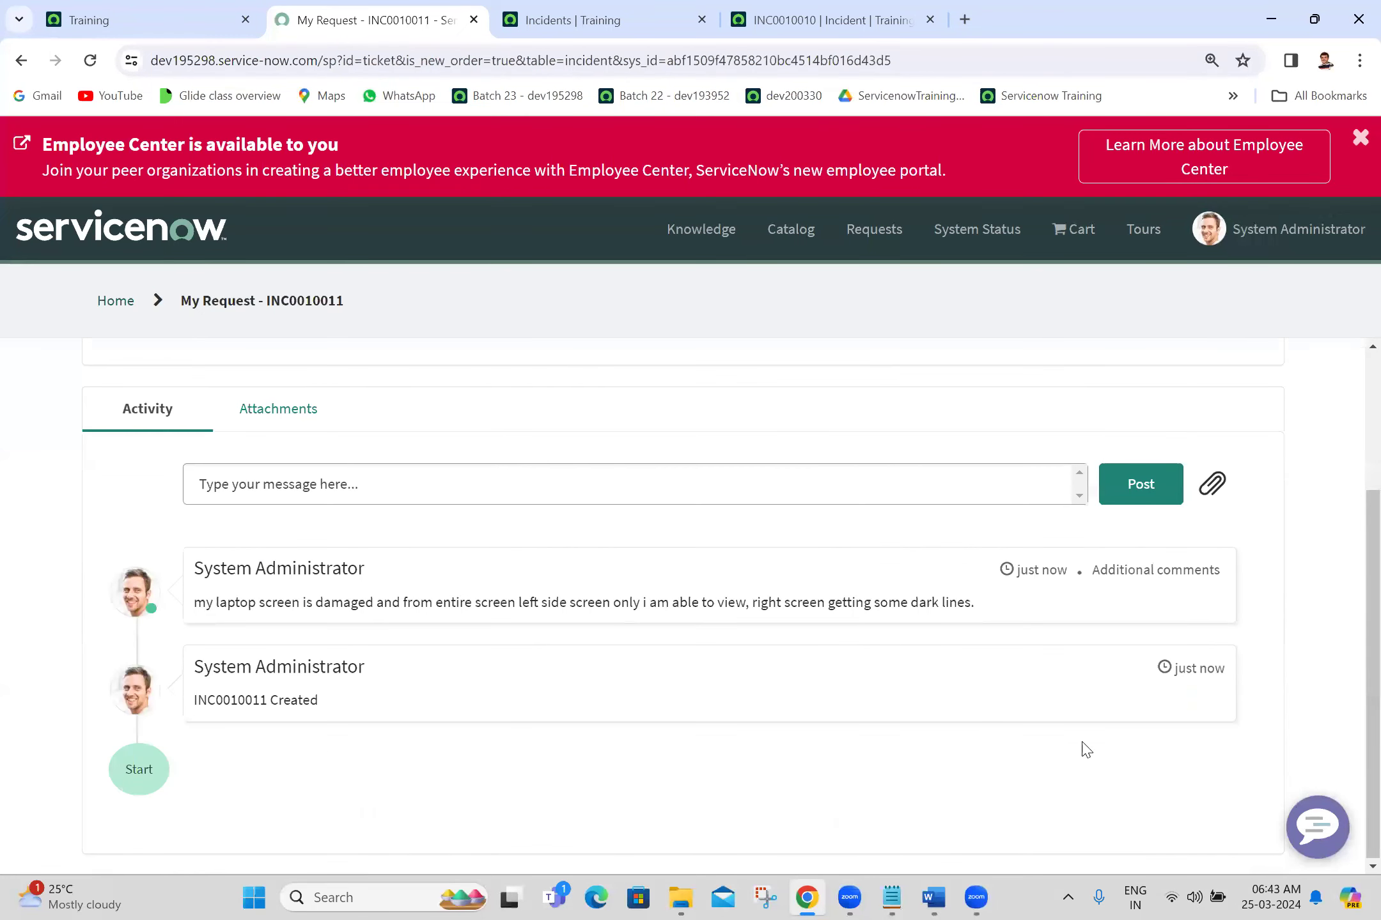
double_click(227, 701)
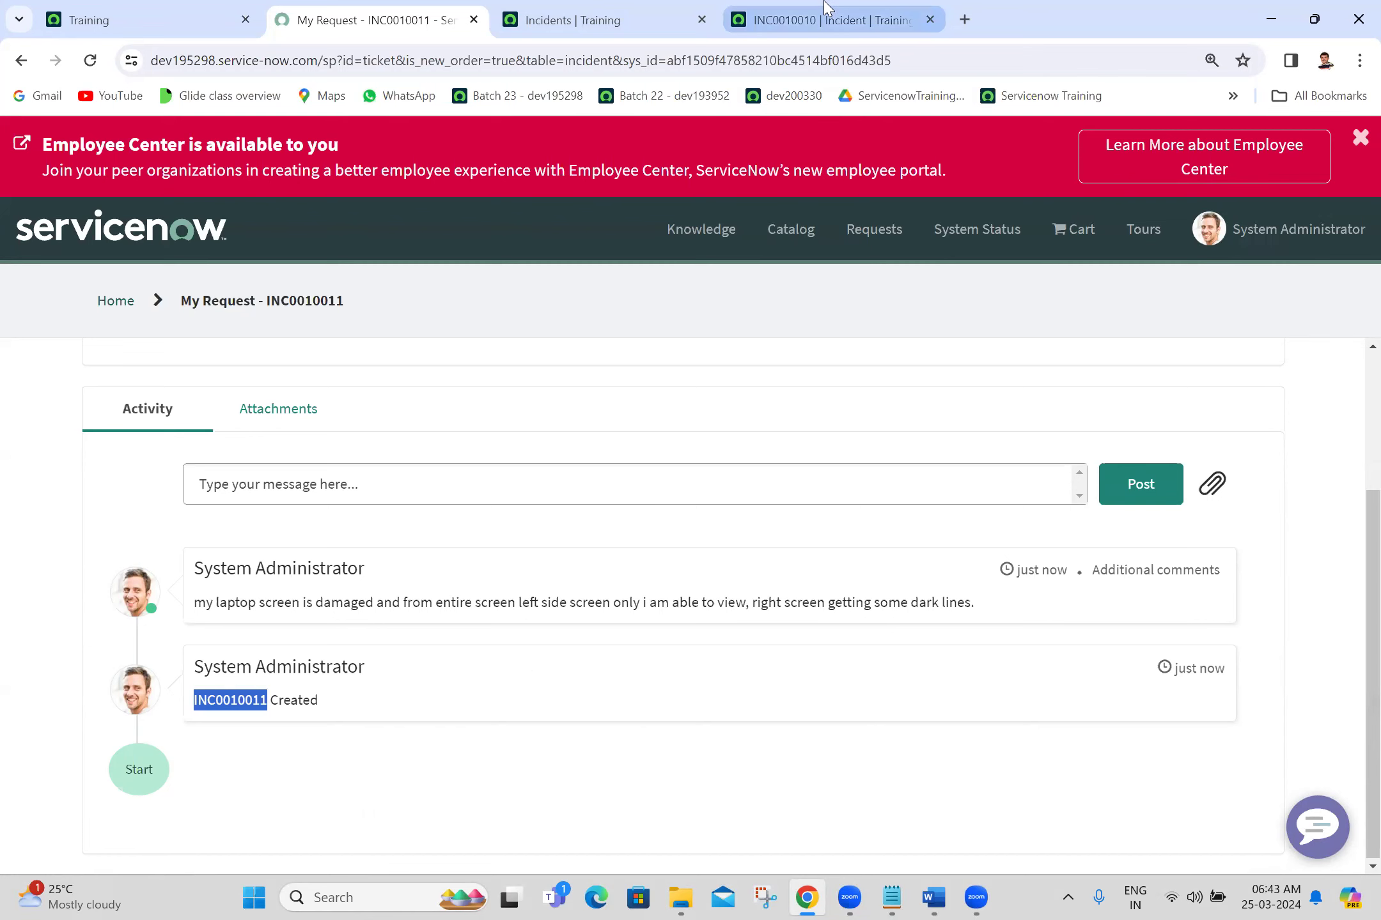
Step: Reload the incidents list and open INC0010011's backend form in a new tab
click(671, 8)
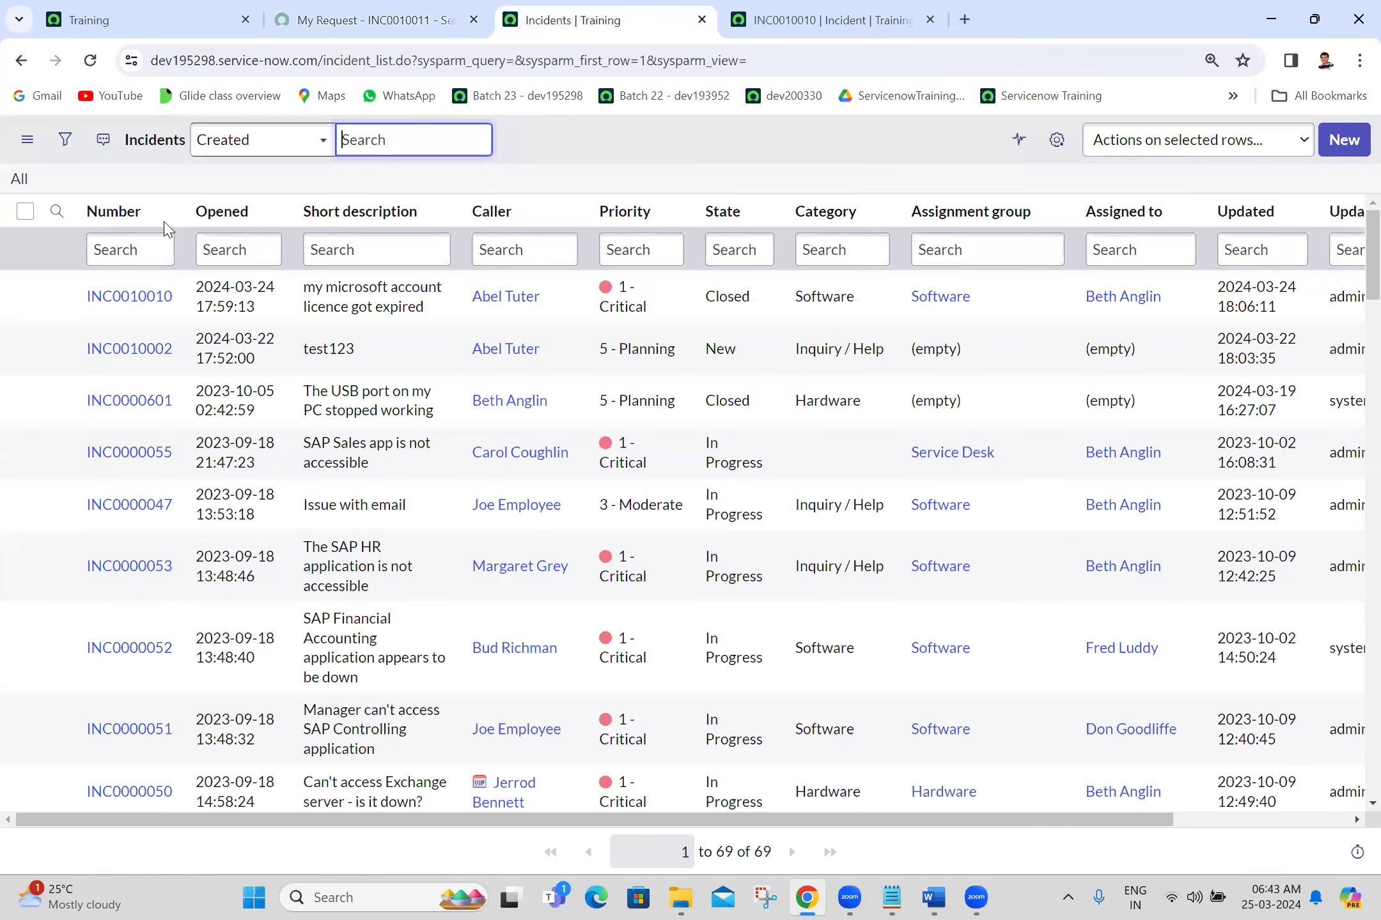
click(91, 62)
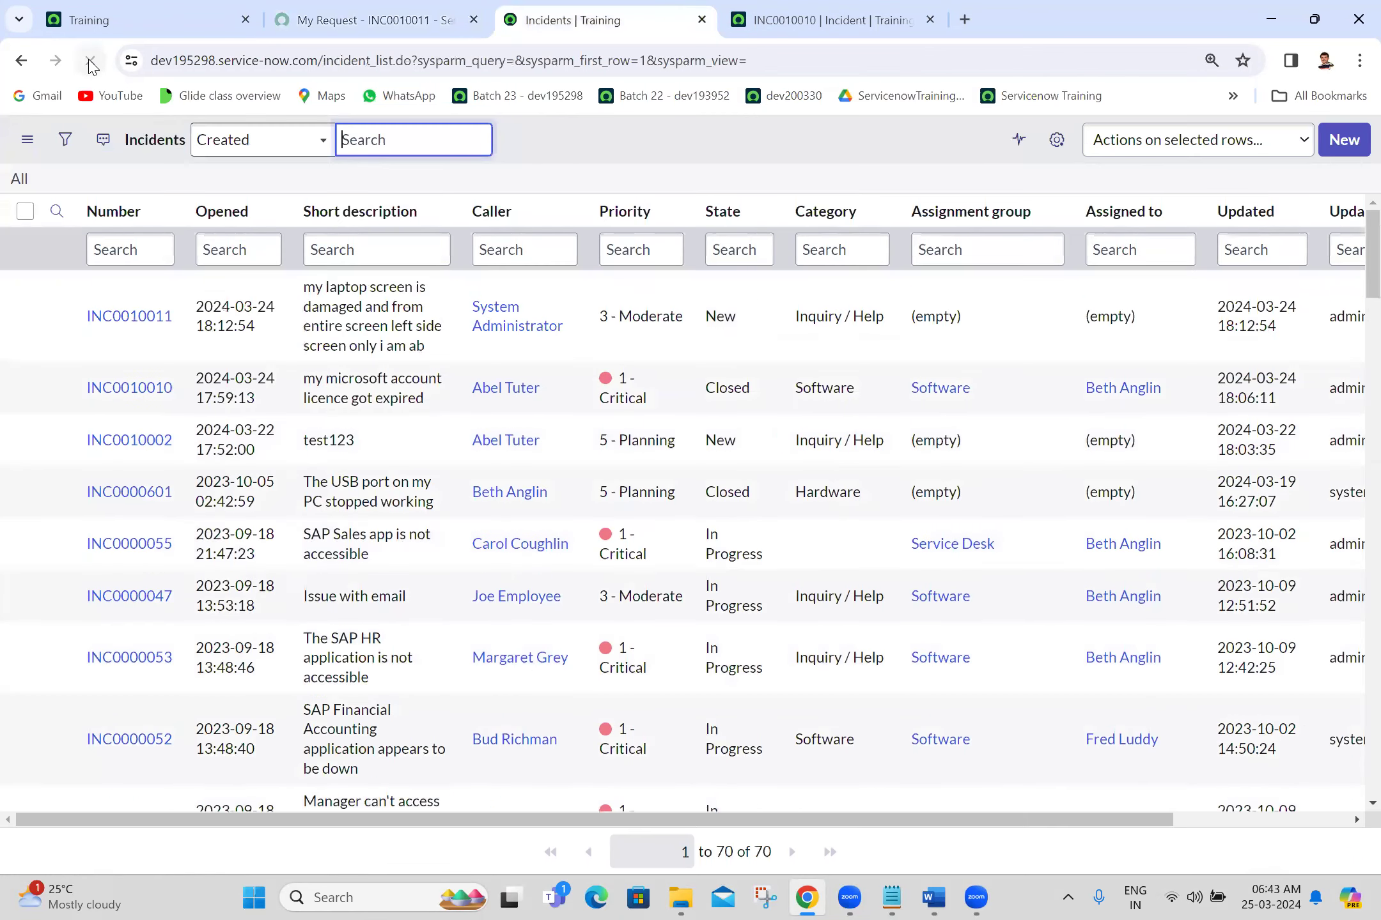
click(341, 307)
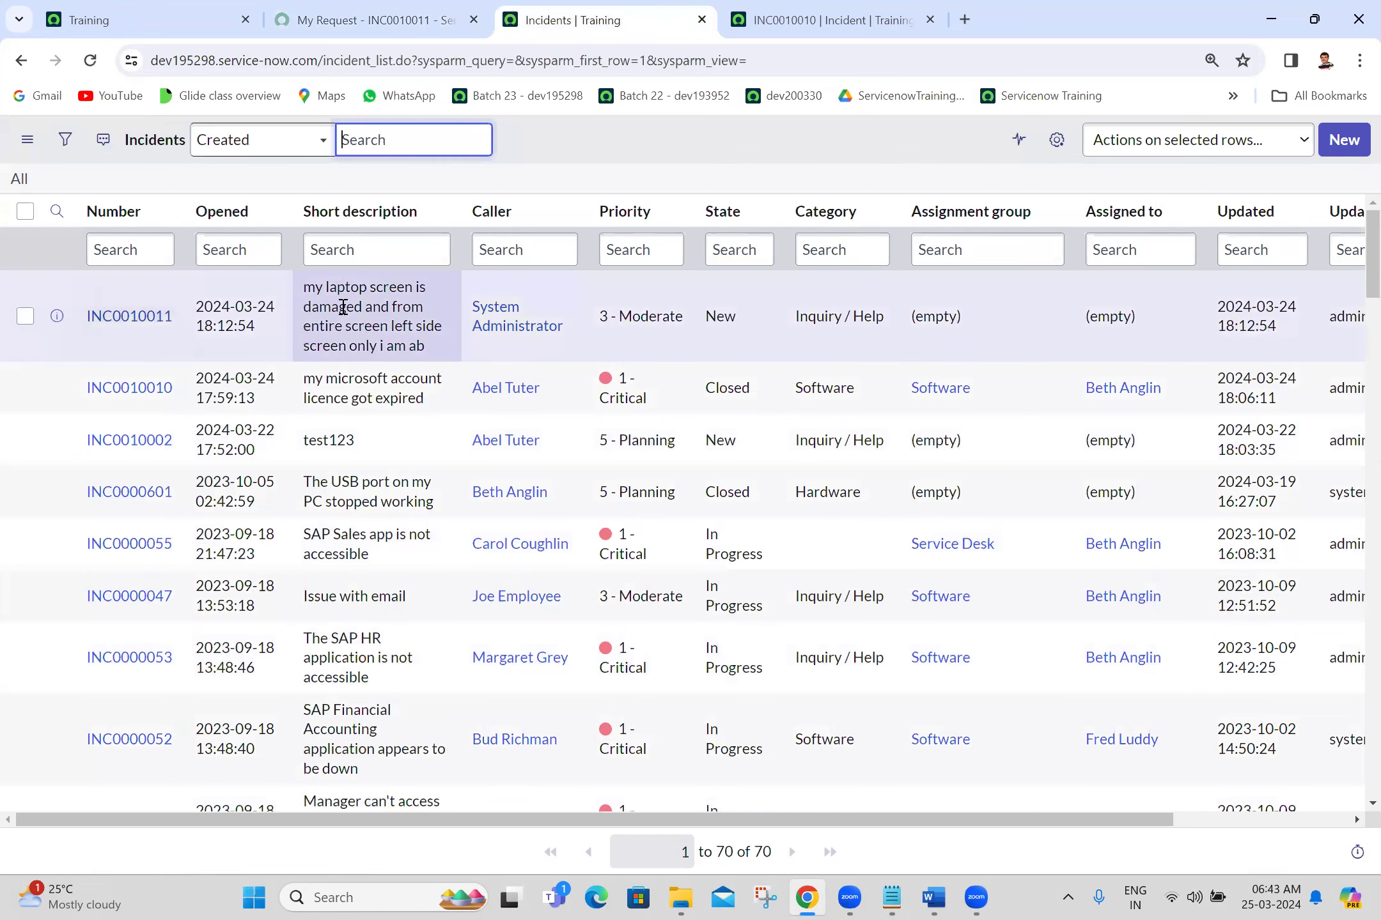
middle_click(122, 316)
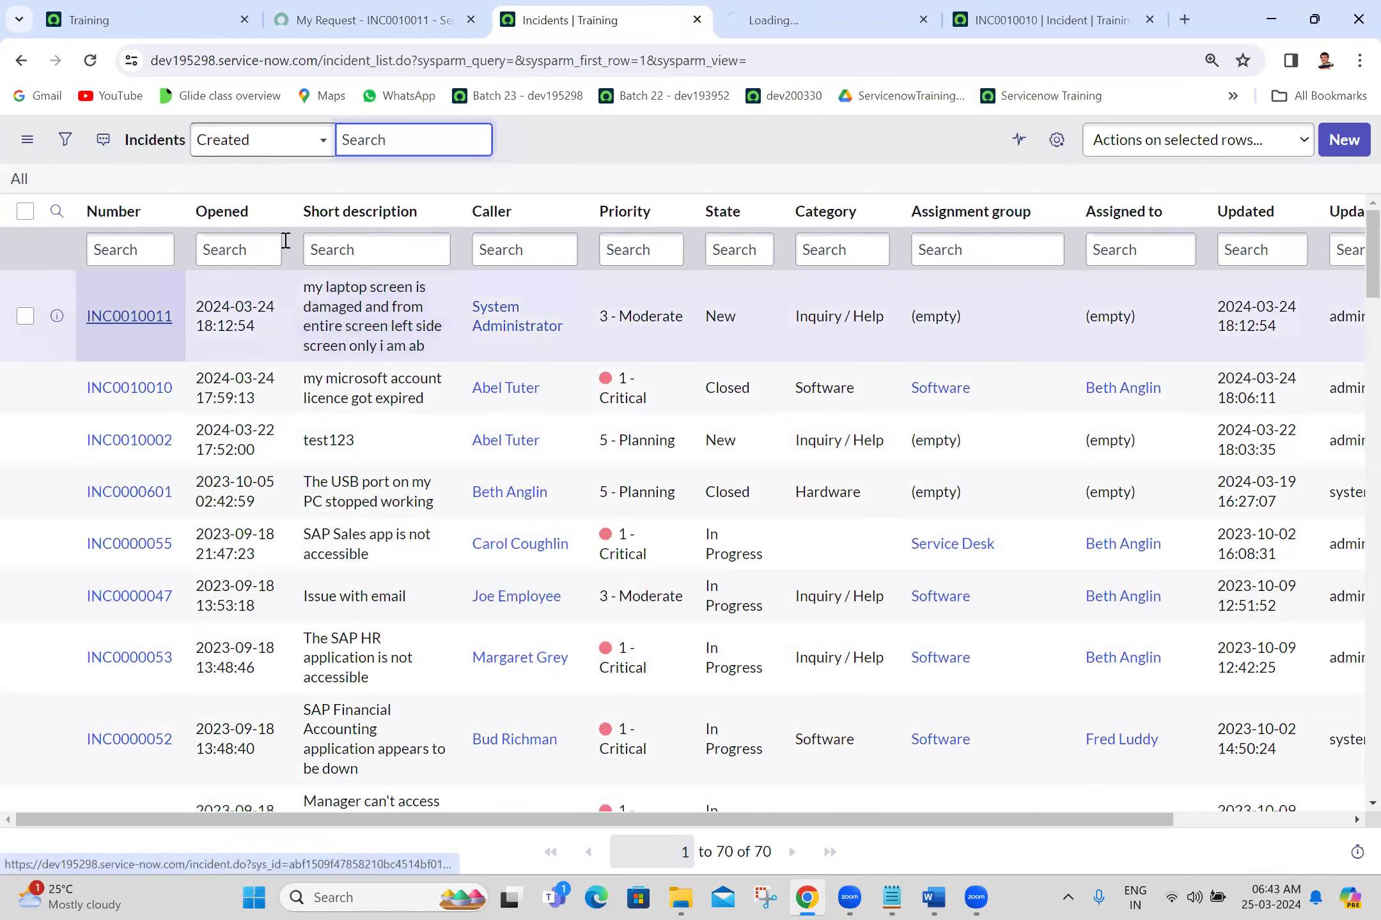
click(742, 8)
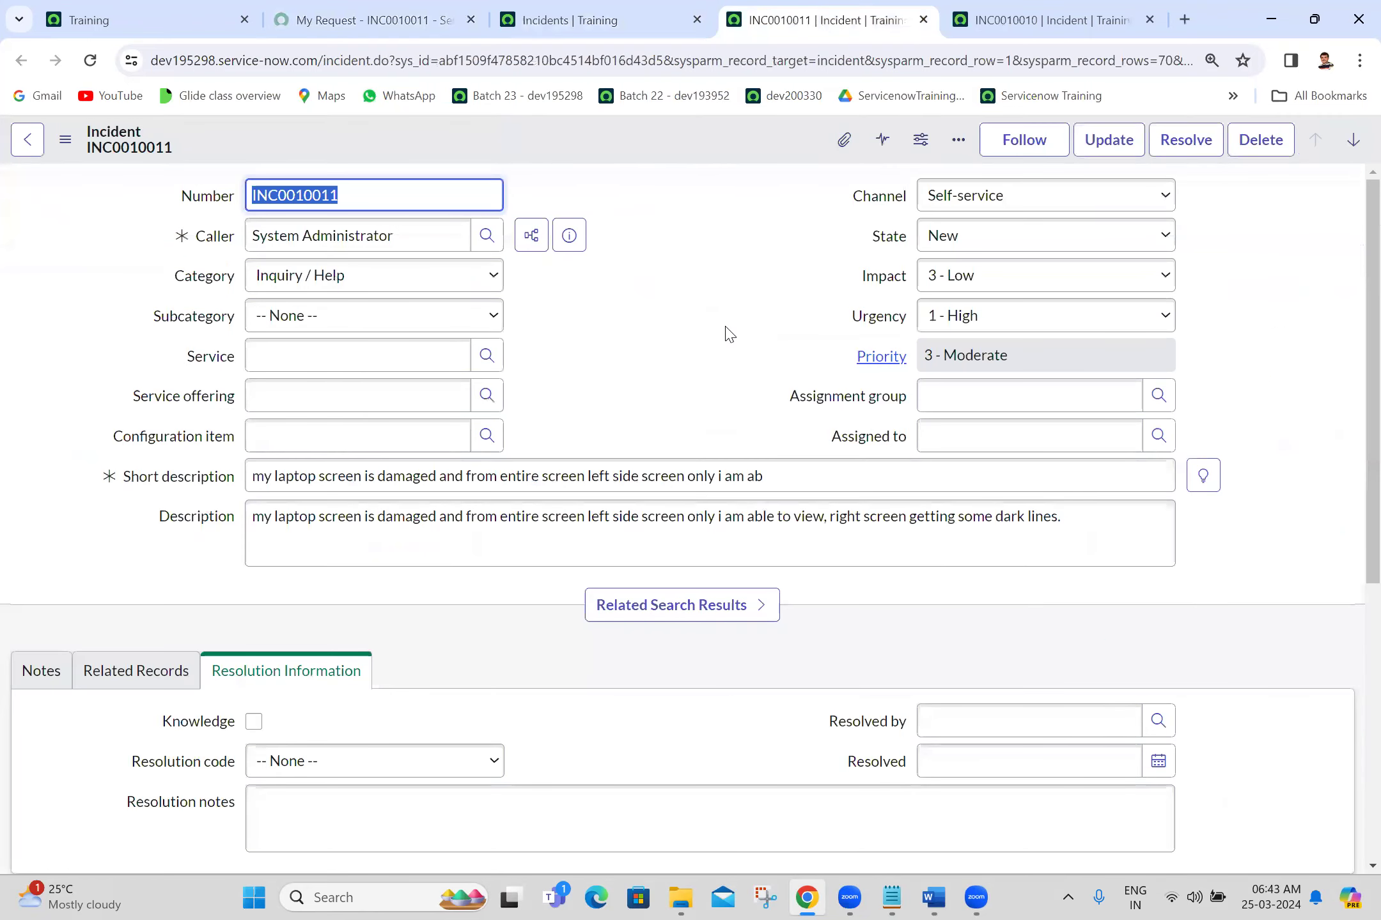
click(1351, 234)
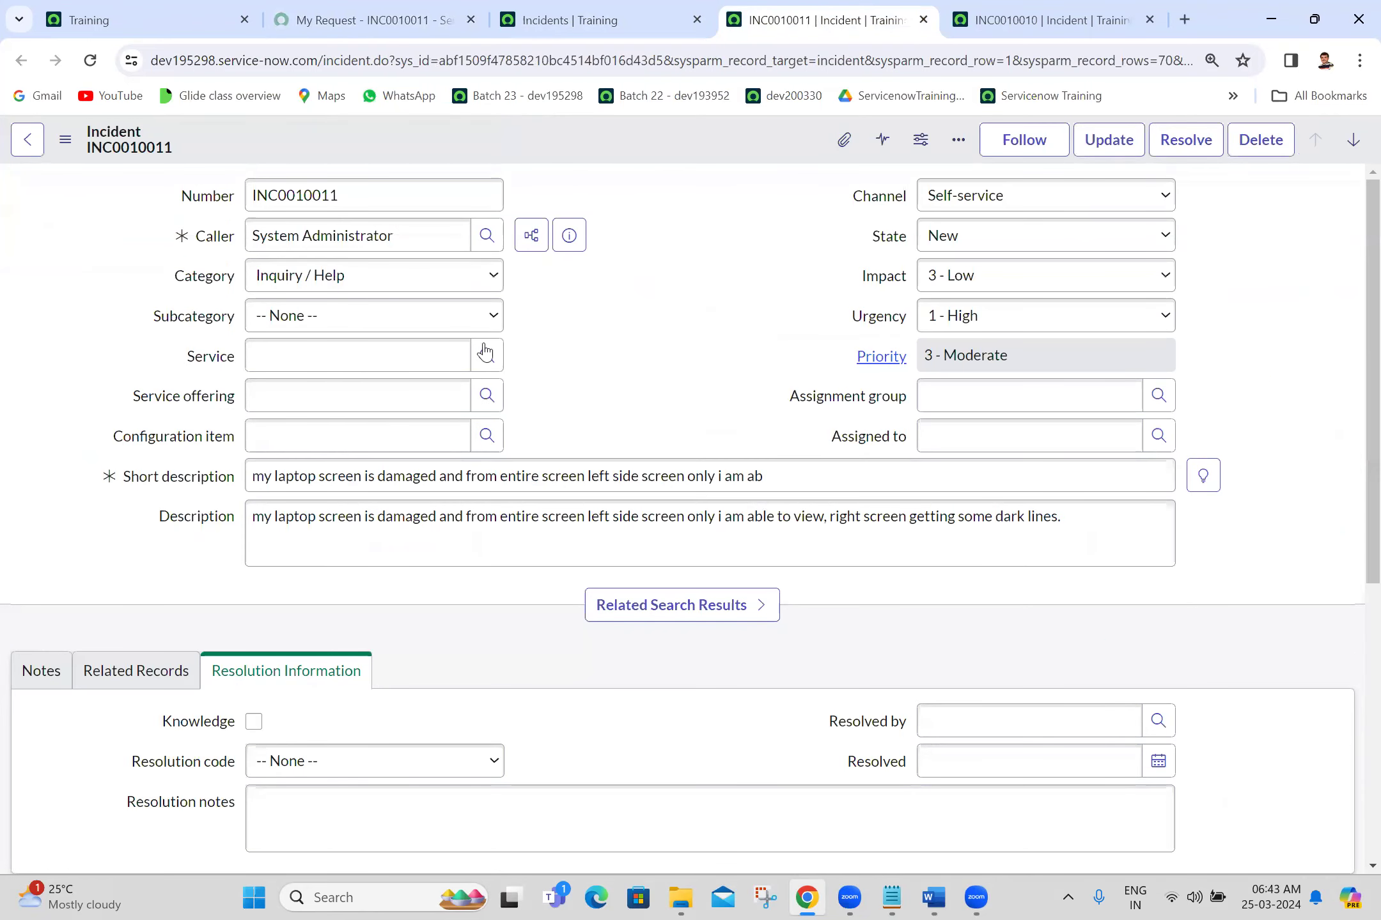
Step: Set Category to Hardware and Subcategory to Monitor, leaving Configuration item blank
click(349, 274)
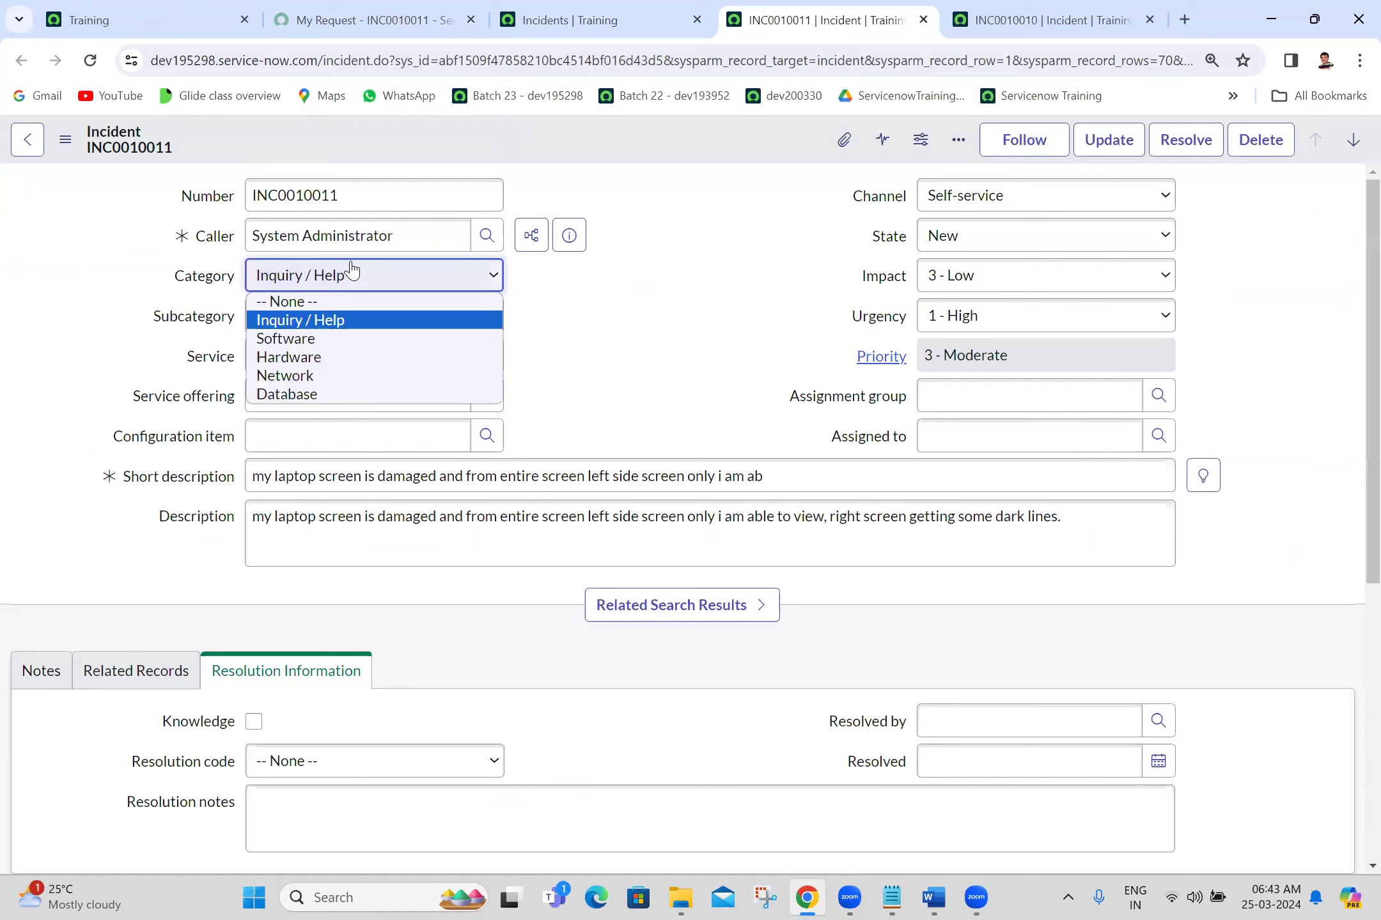
click(287, 357)
click(354, 330)
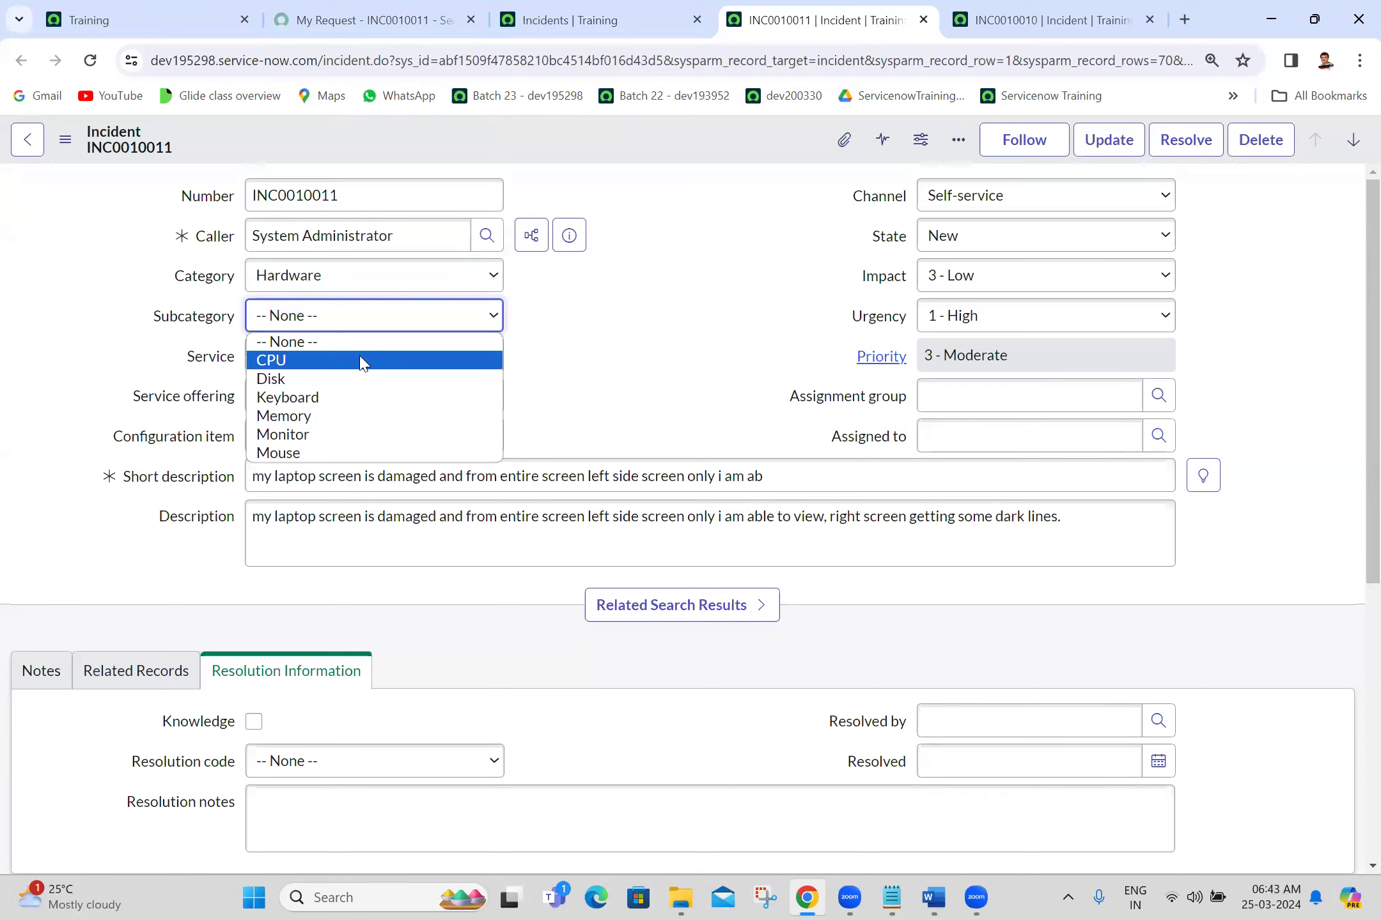
click(311, 437)
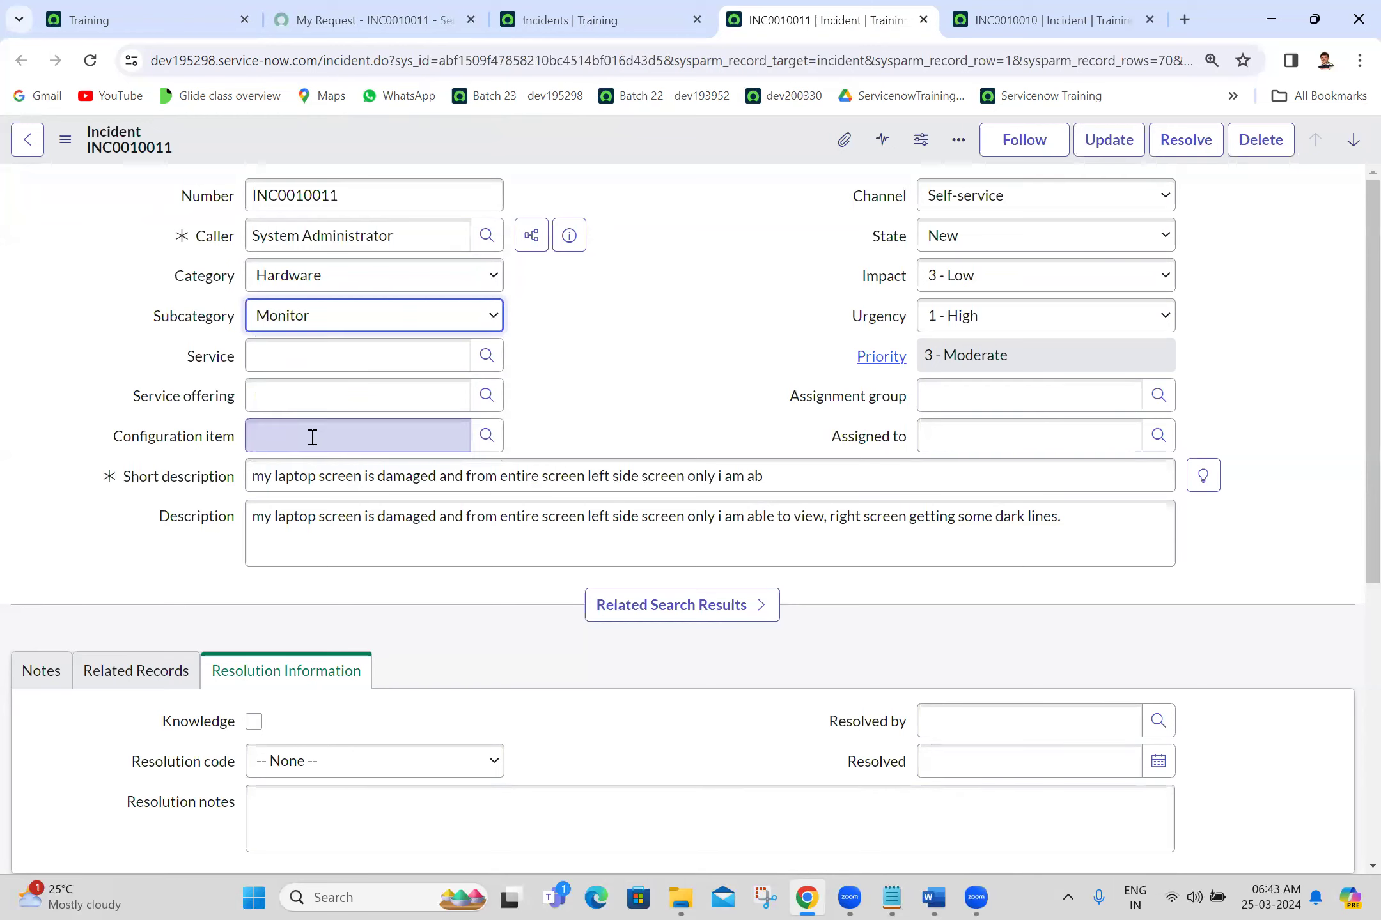
click(391, 443)
text(le)
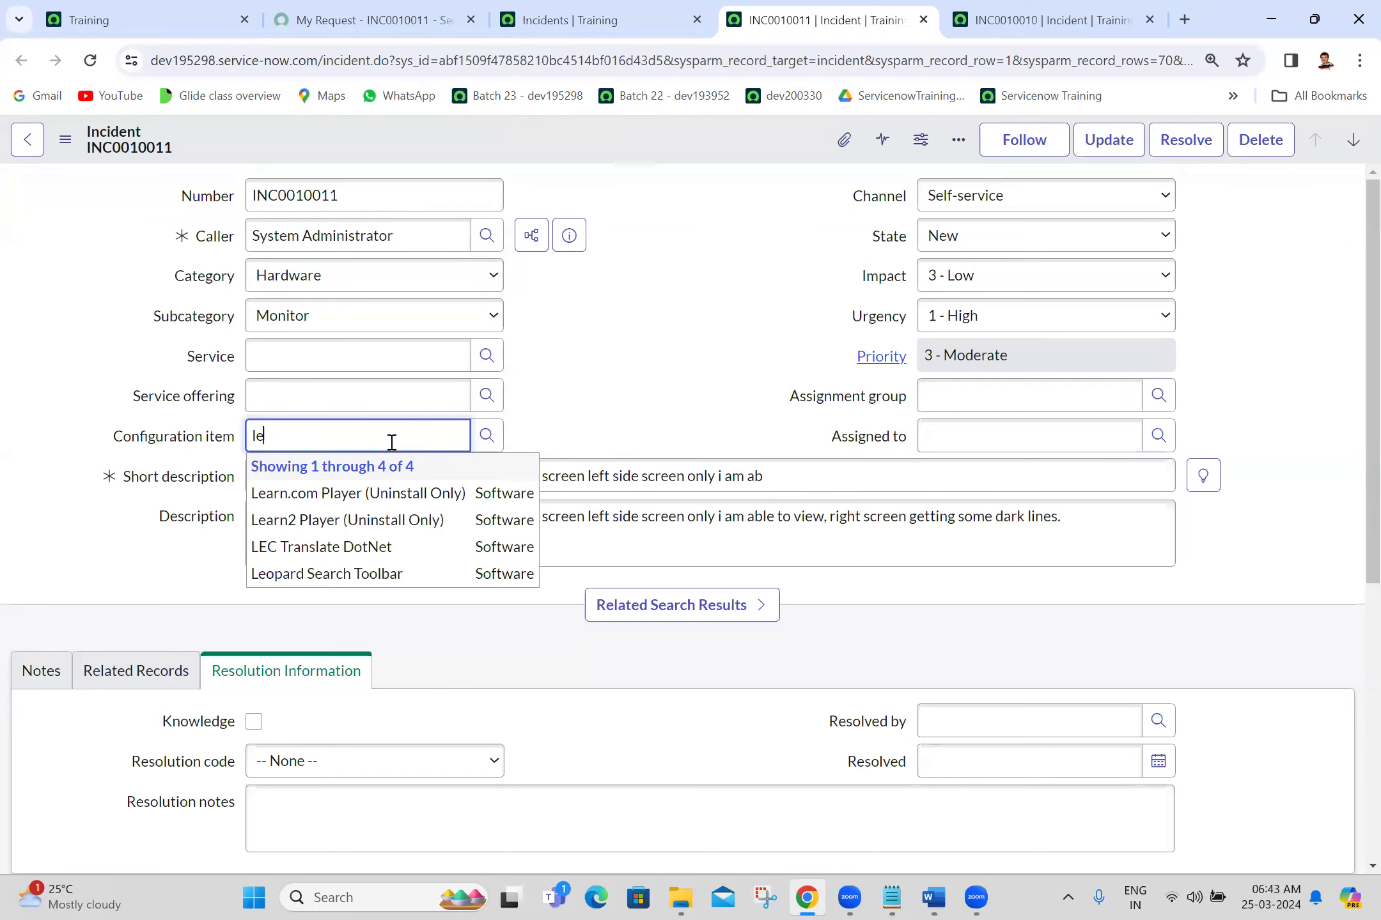
key(BackSpace)
key(BackSpace)
click(682, 331)
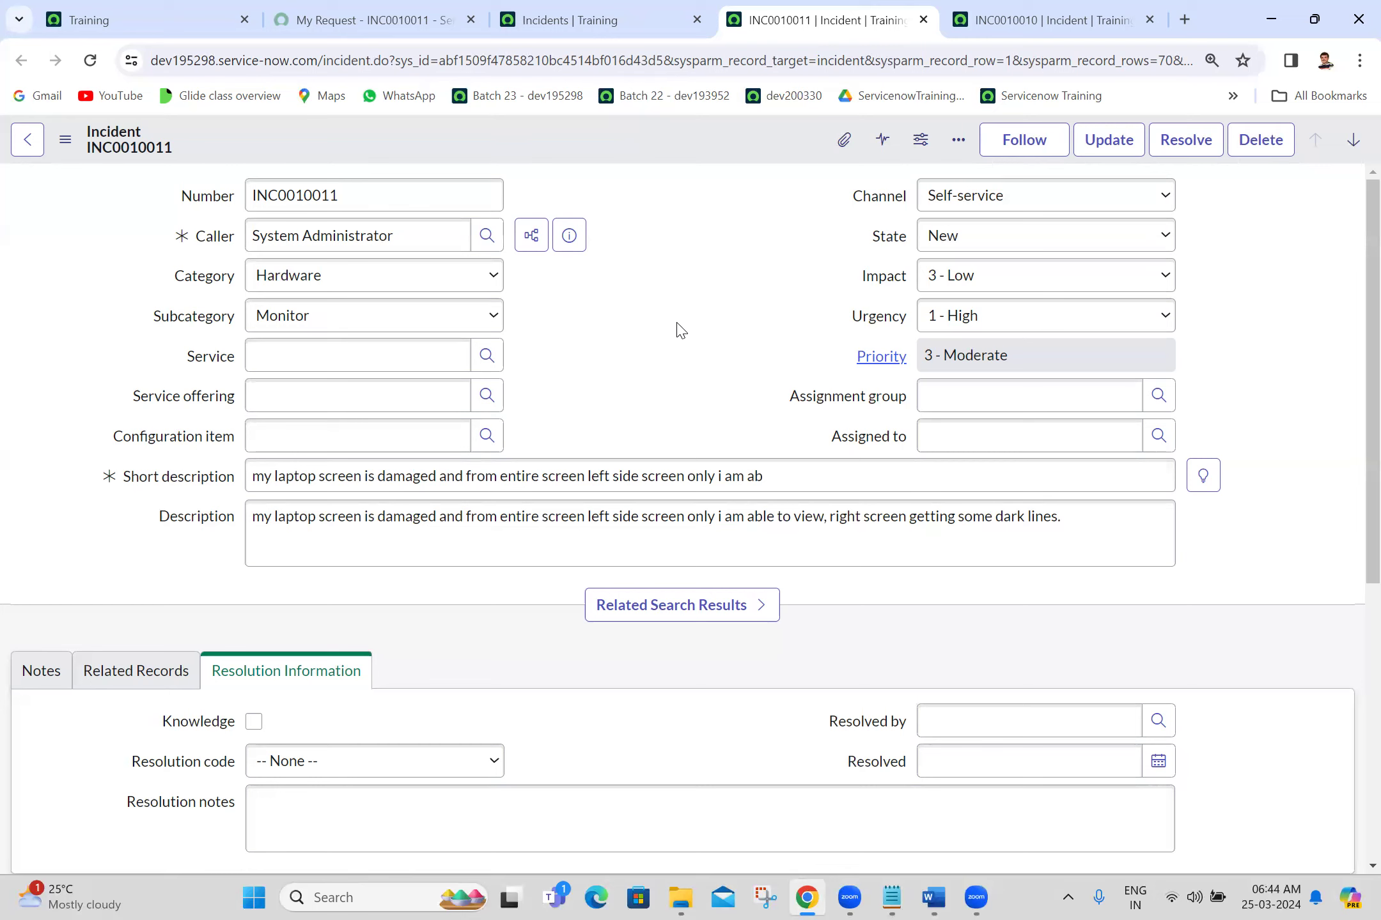
Step: Select text in the Short description and Description fields to show Related Search Results
triple_click(387, 480)
double_click(597, 478)
double_click(441, 540)
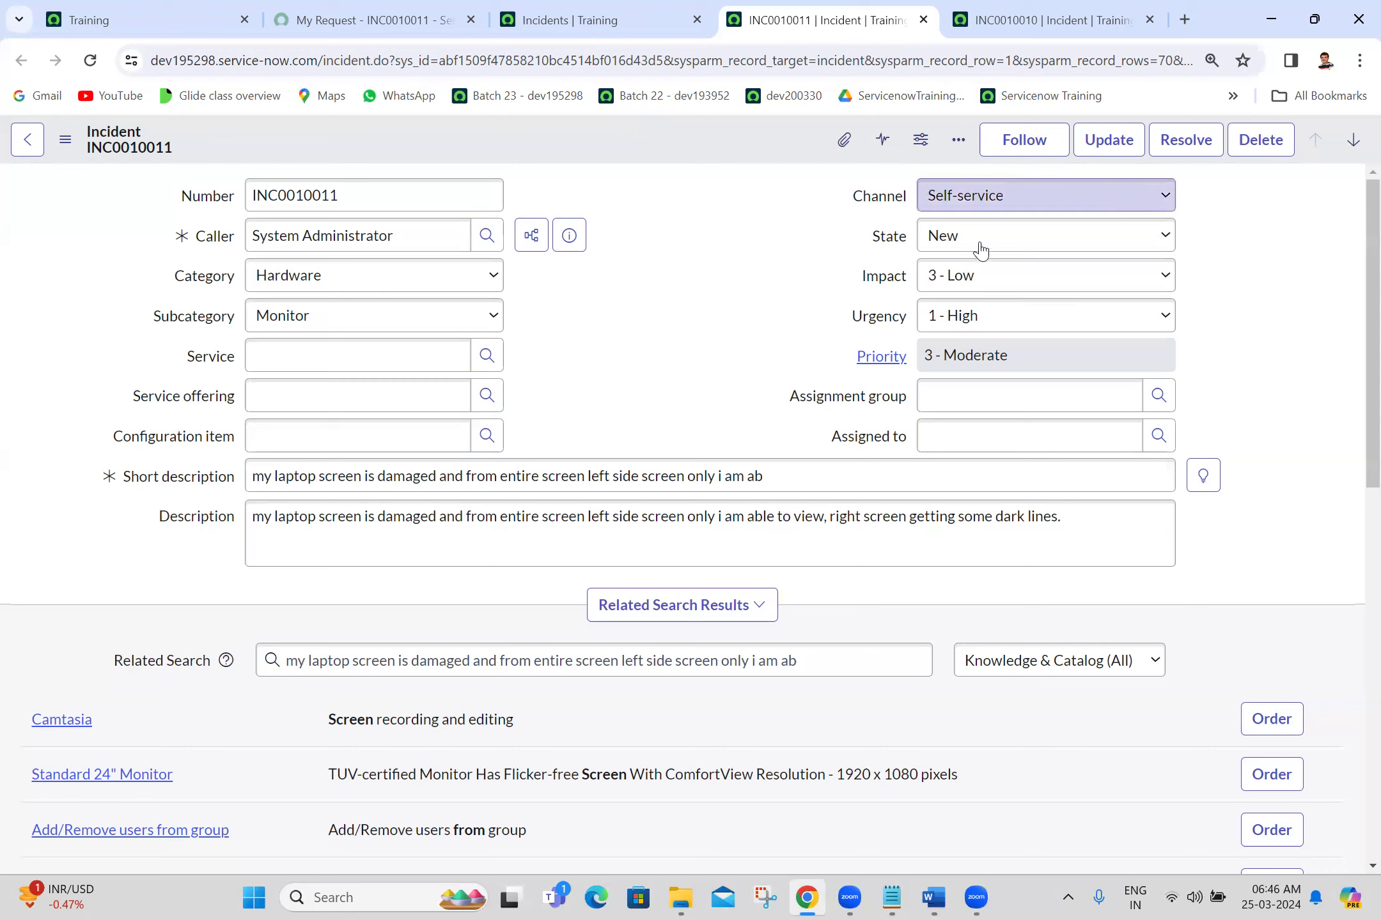
Step: Set Assignment group to Hardware and assign a suggested Hardware group member
click(964, 397)
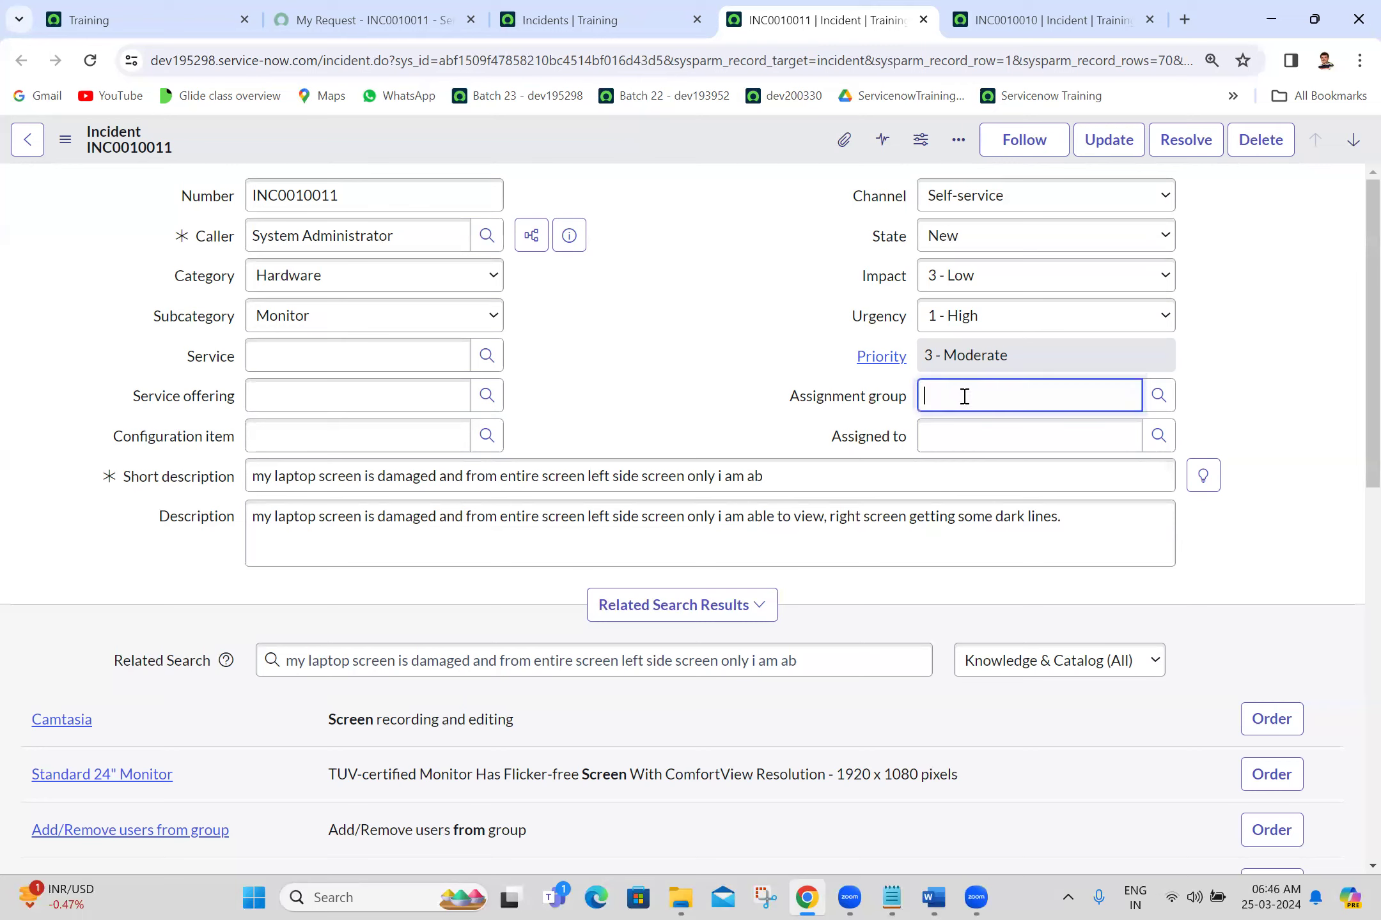
text(hard)
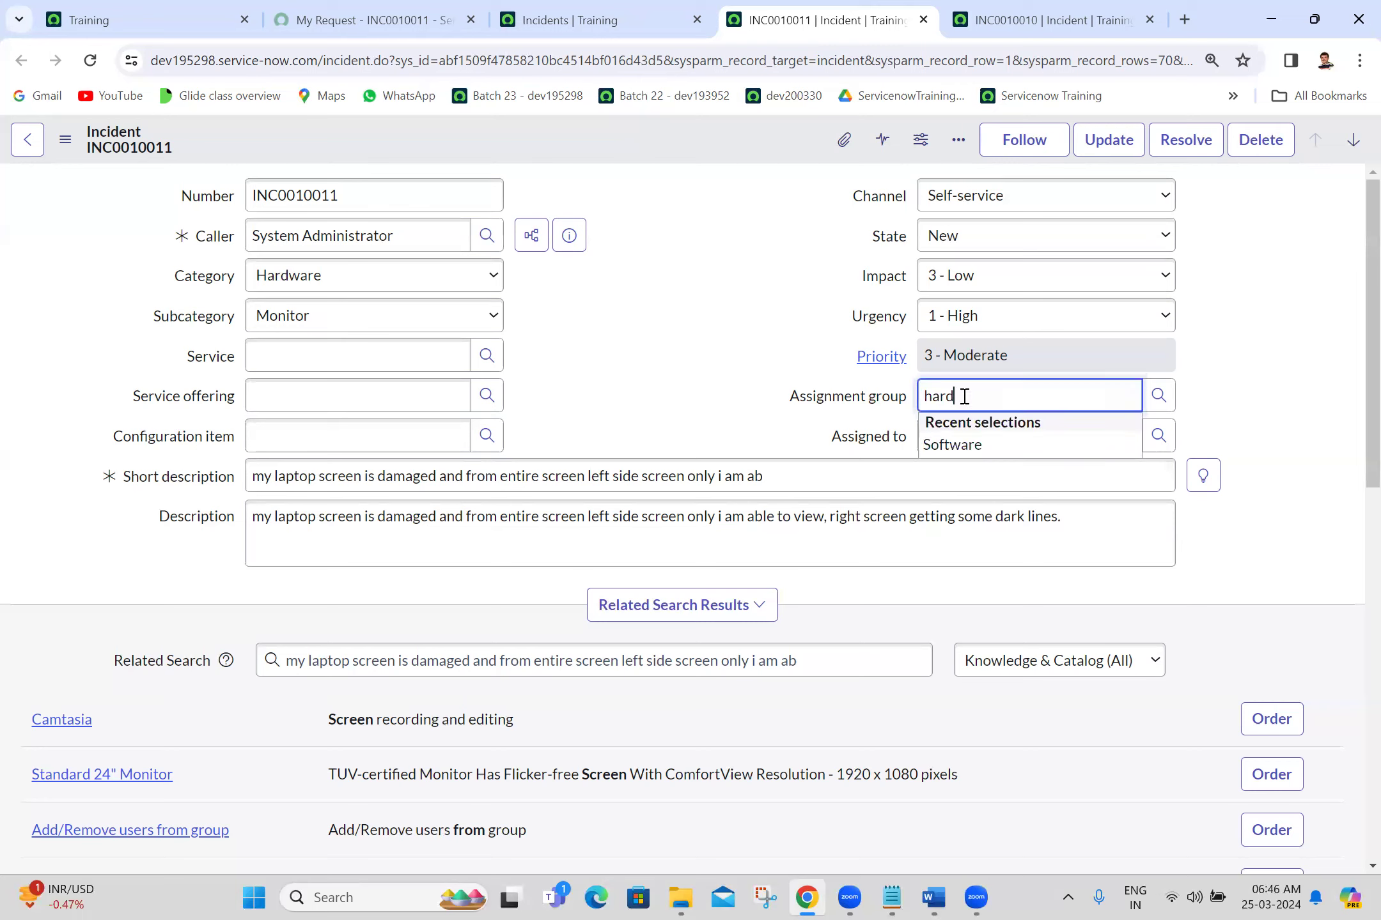
click(963, 436)
click(962, 435)
text(fre)
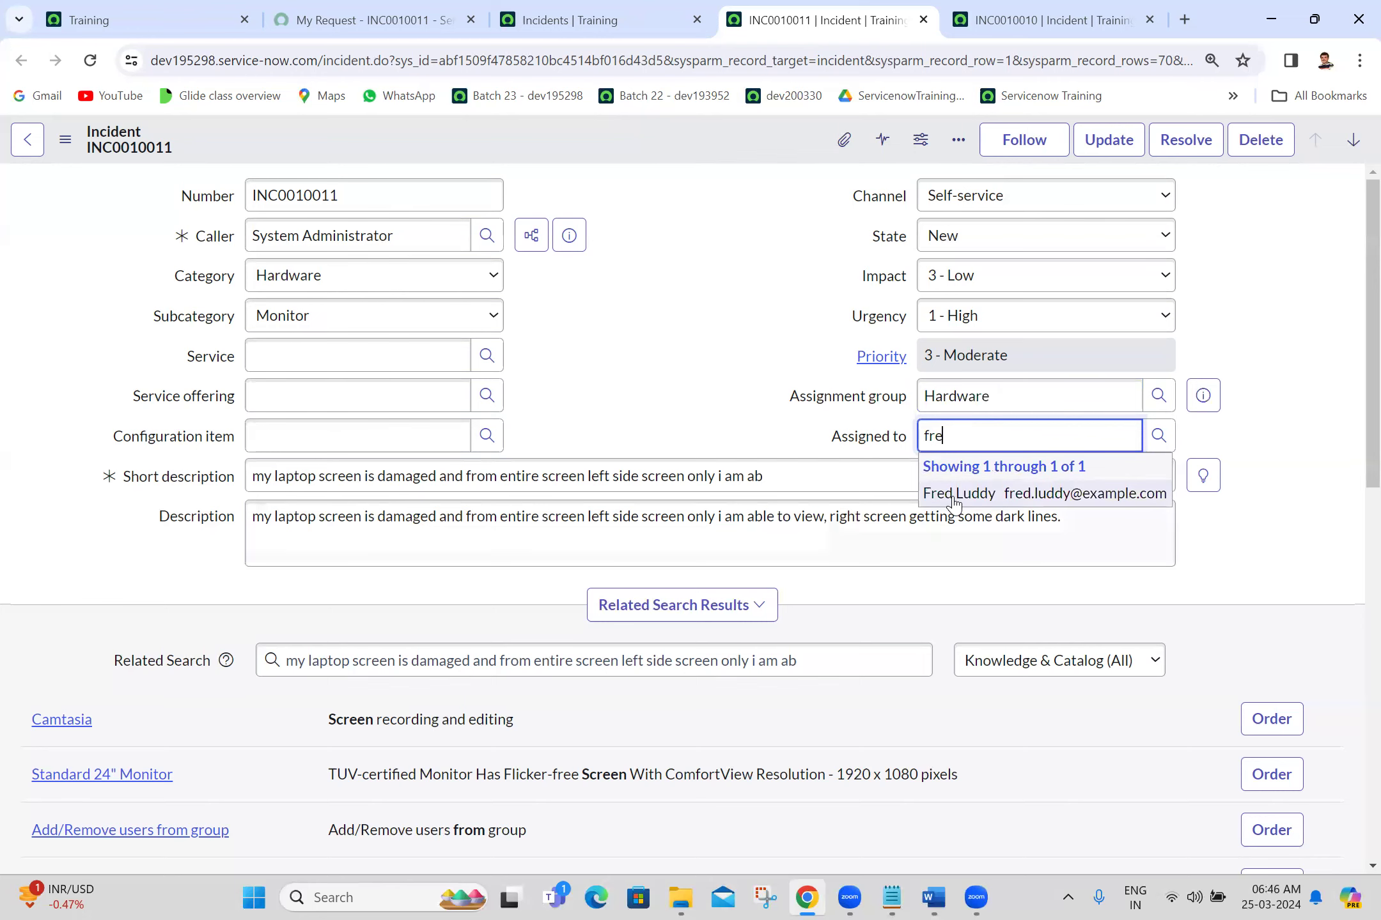
click(953, 495)
Step: Save the incident so its State becomes In Progress
click(64, 139)
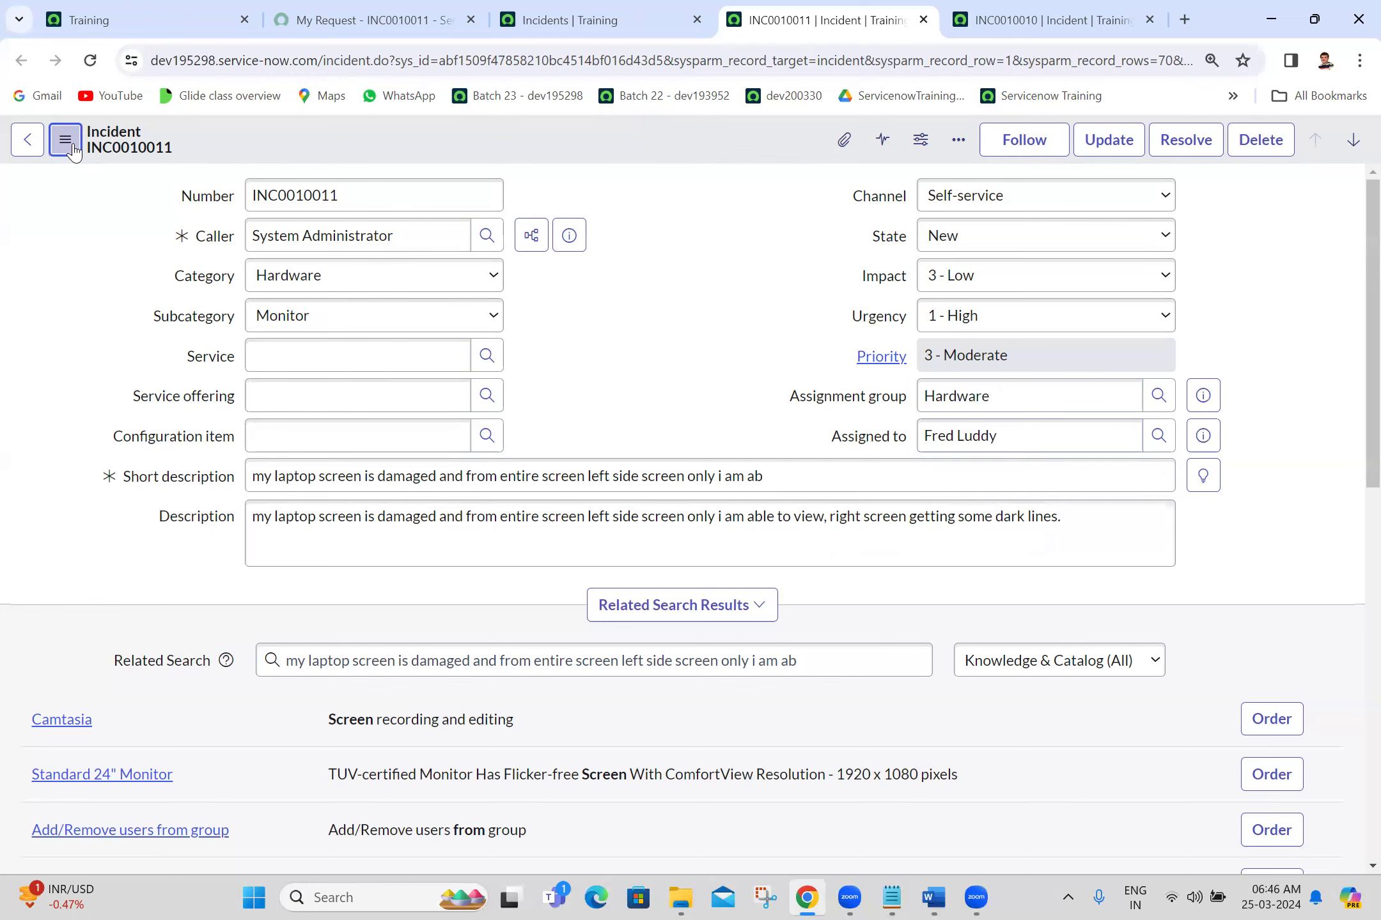
click(113, 159)
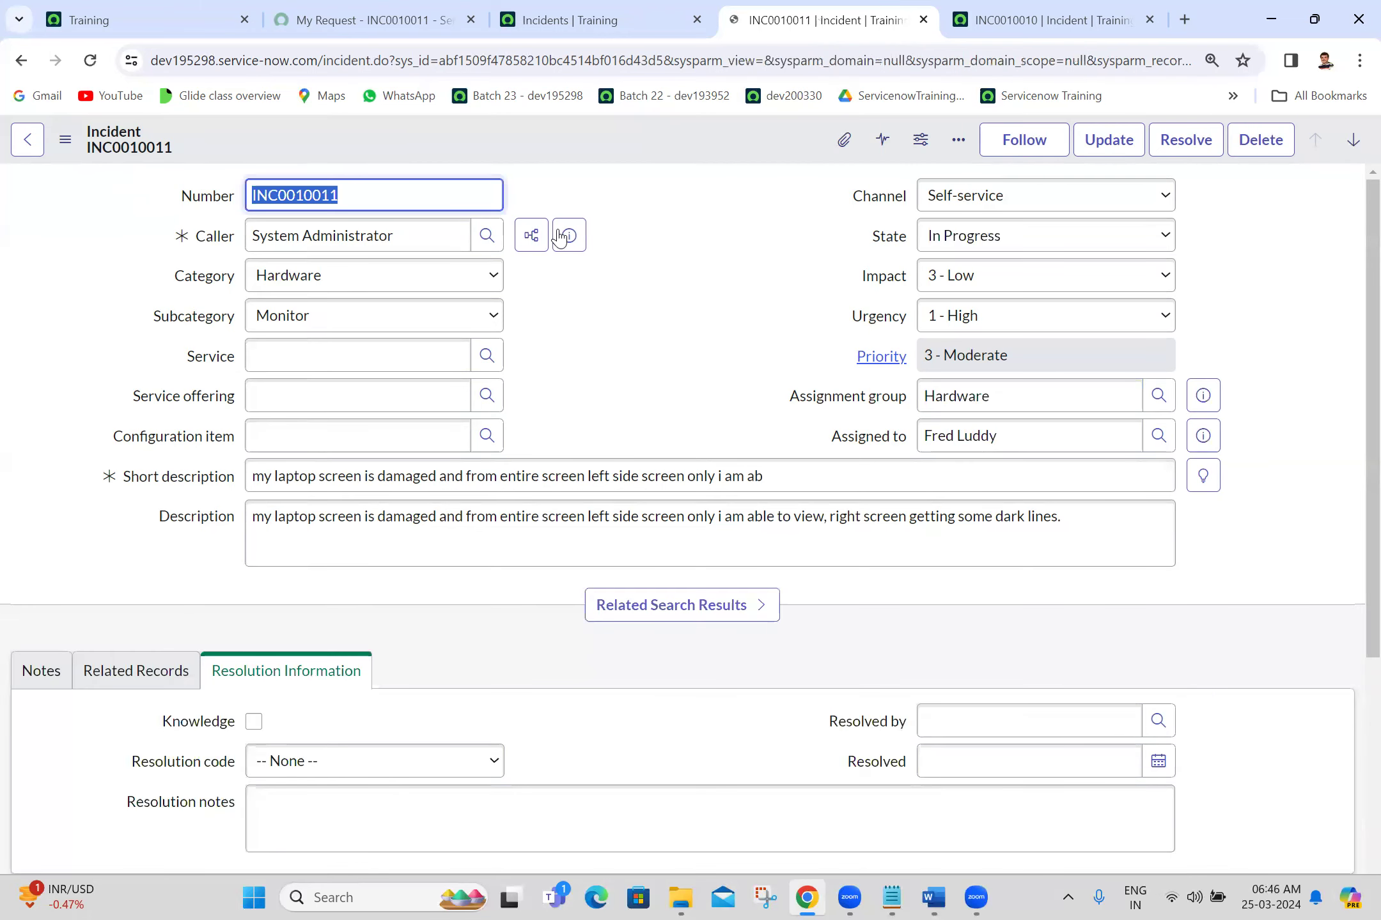
click(854, 283)
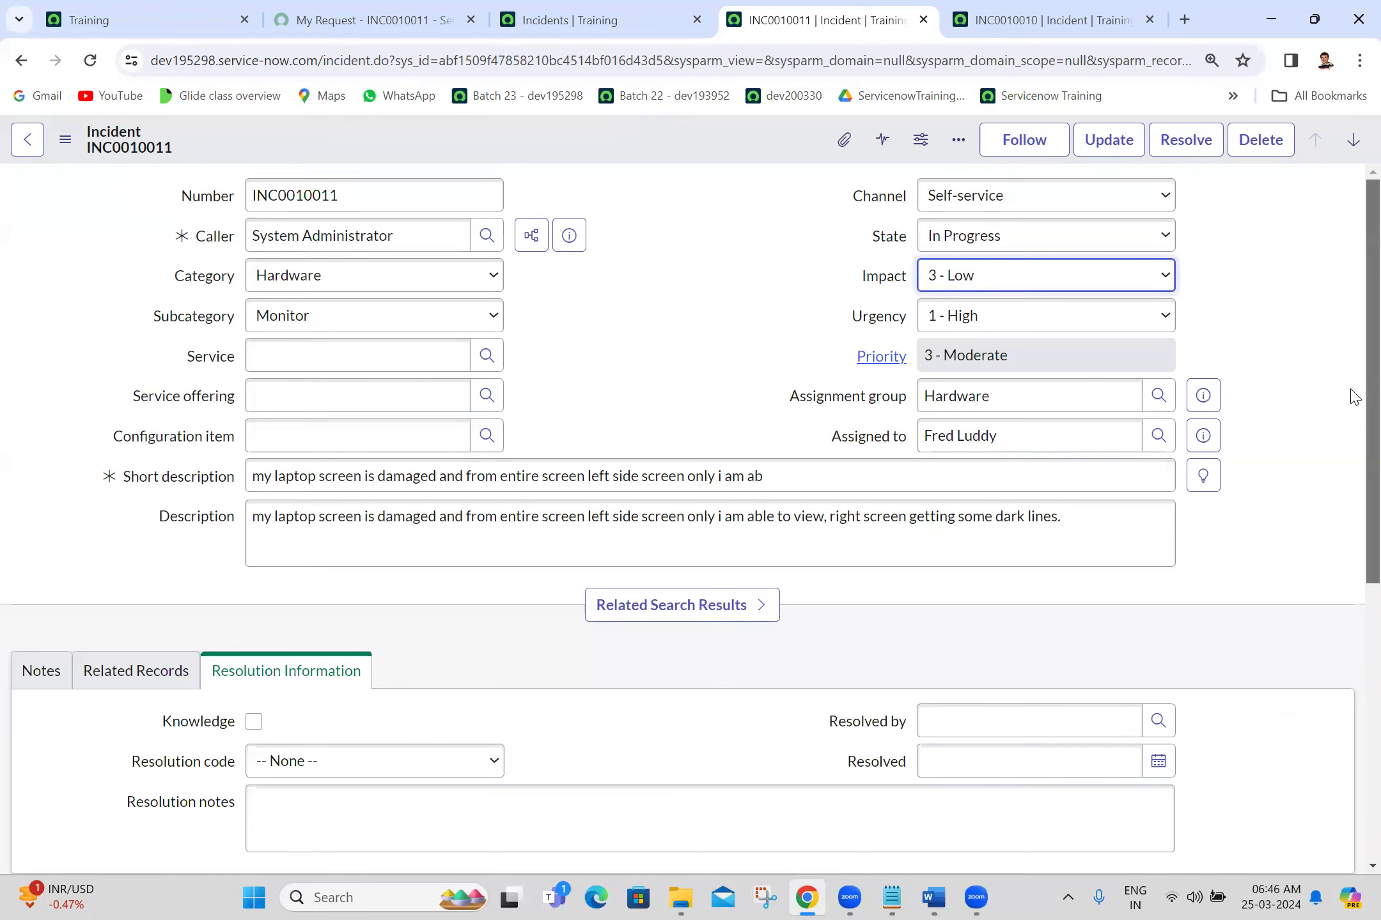
Step: Change State to On Hold and choose Awaiting Caller as the On hold reason
scroll(1351, 460, down, 1)
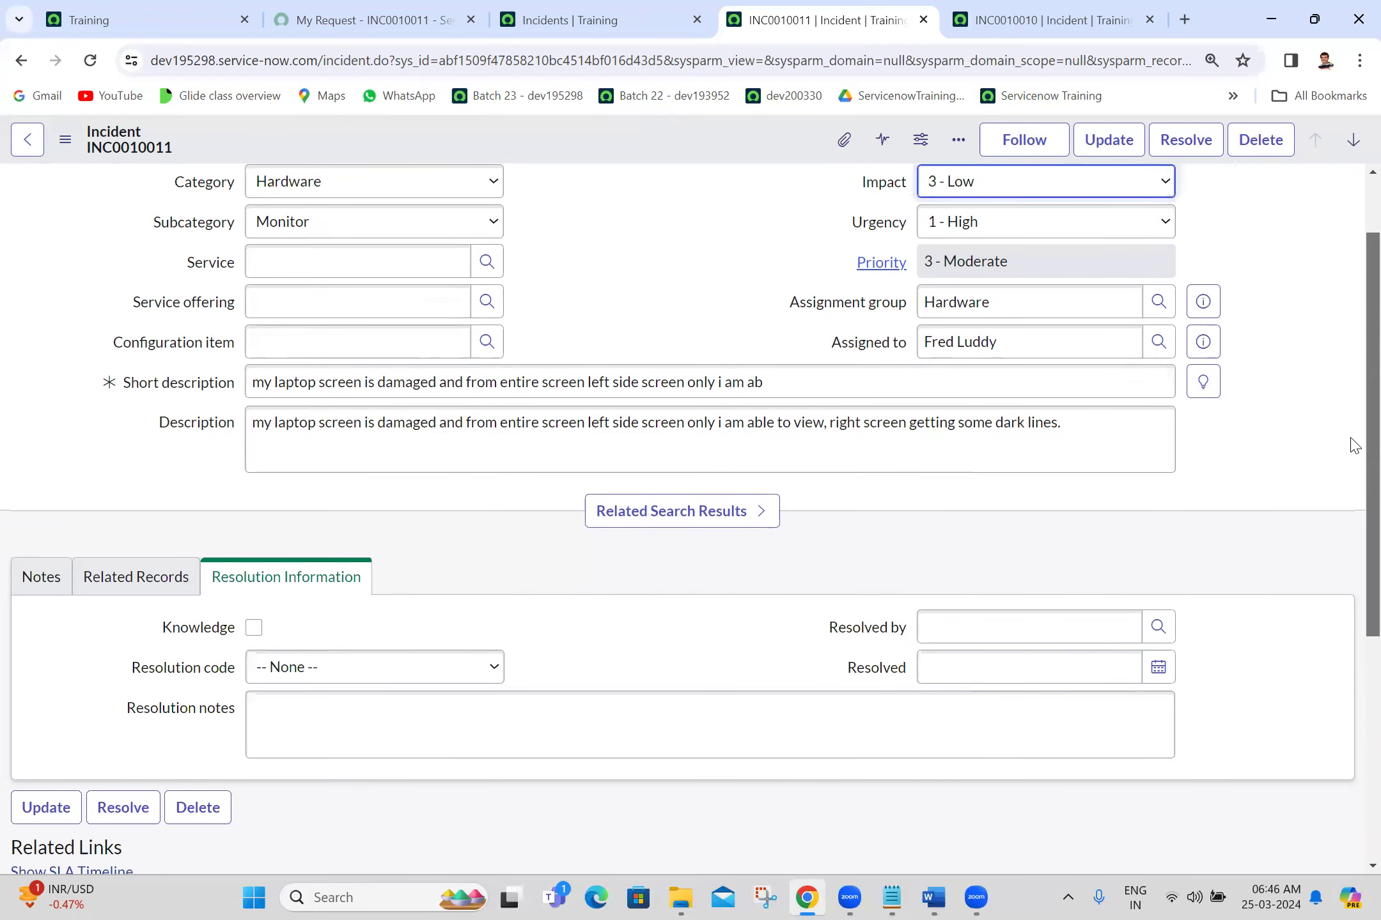
scroll(1355, 445, up, 1)
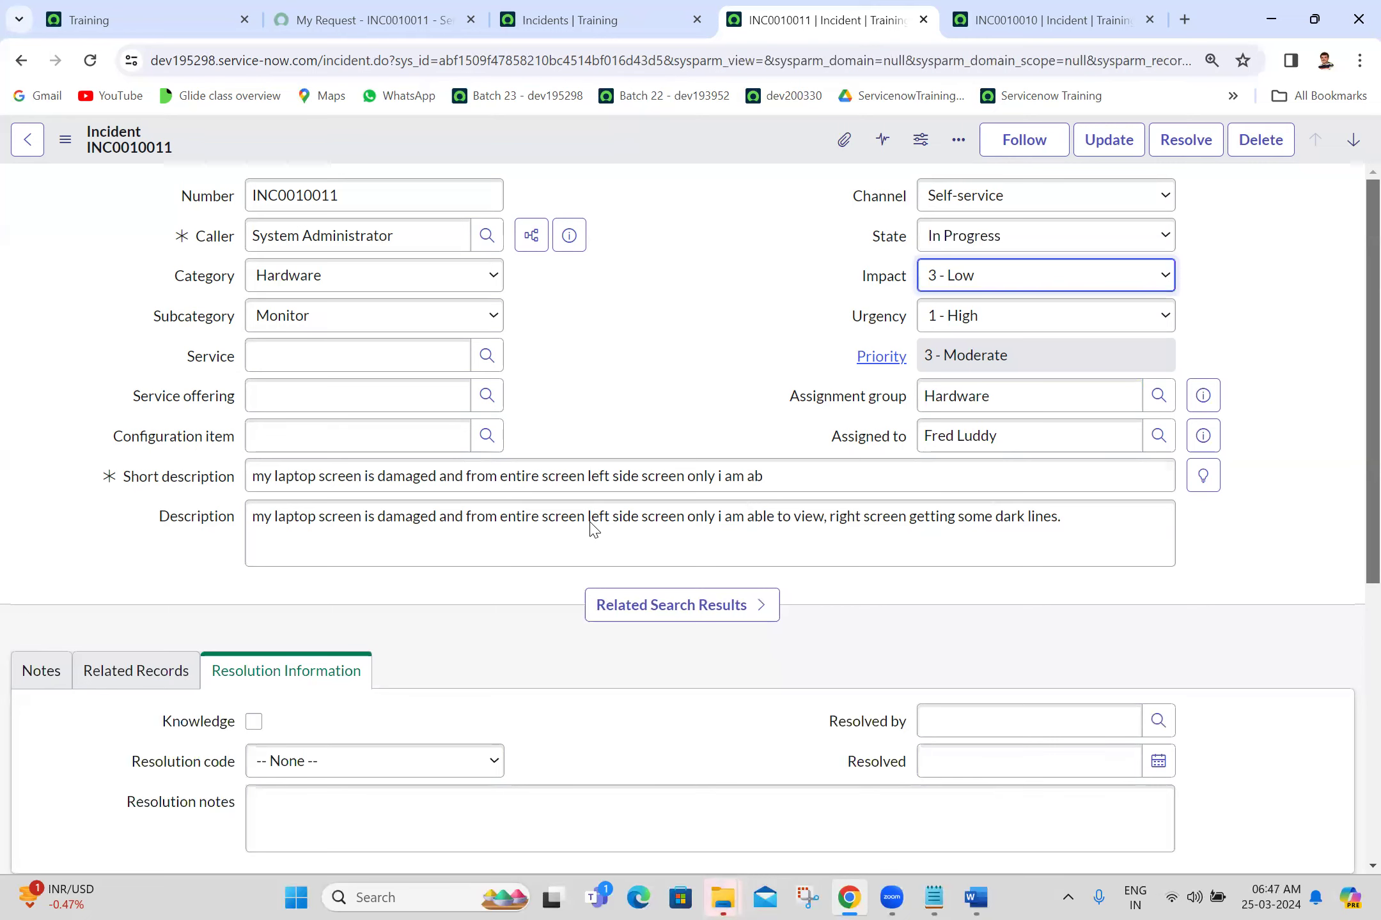
click(1006, 238)
click(976, 301)
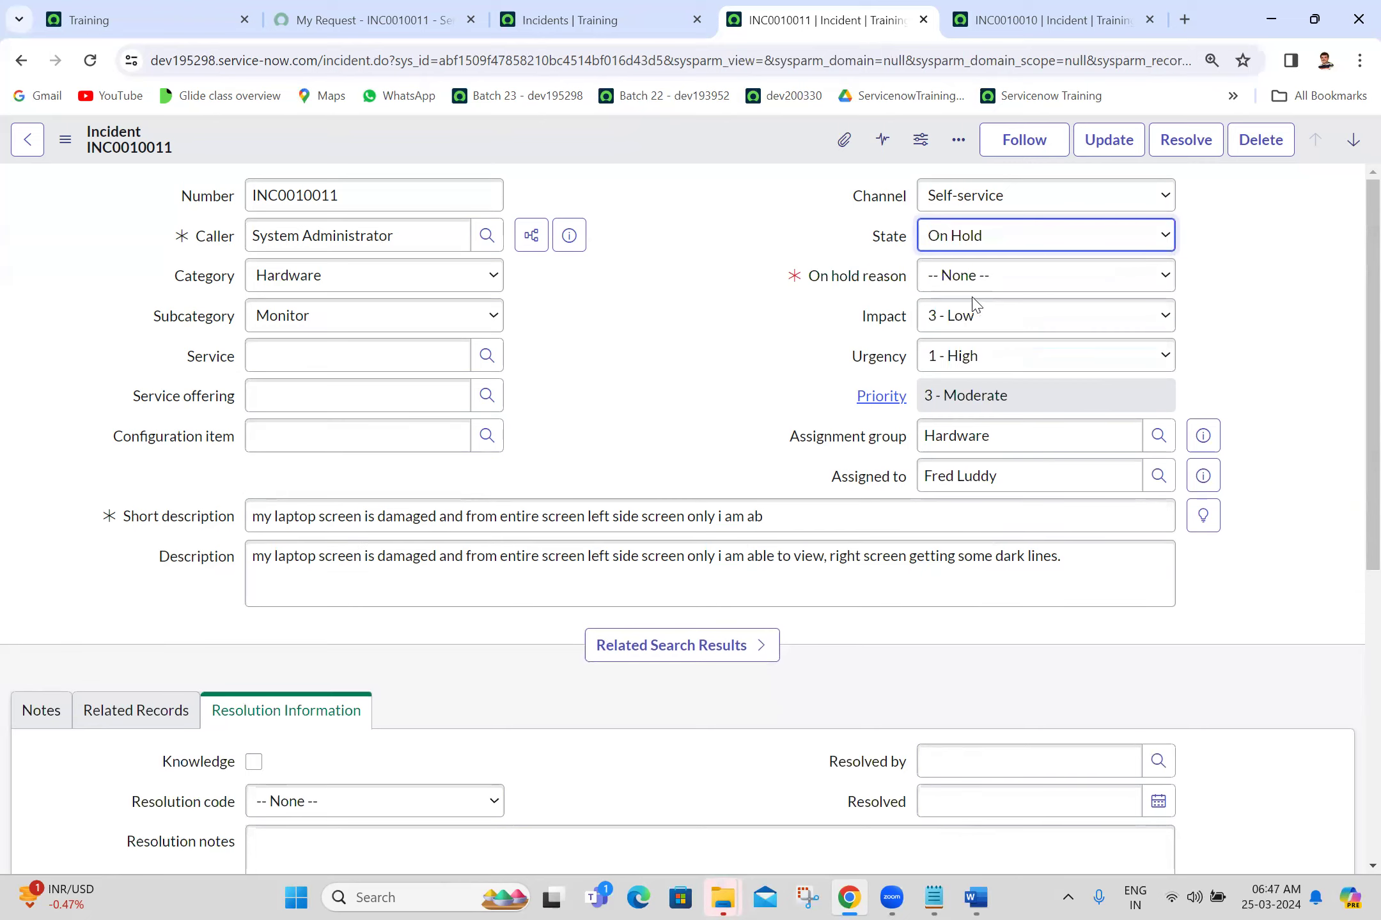
click(1026, 275)
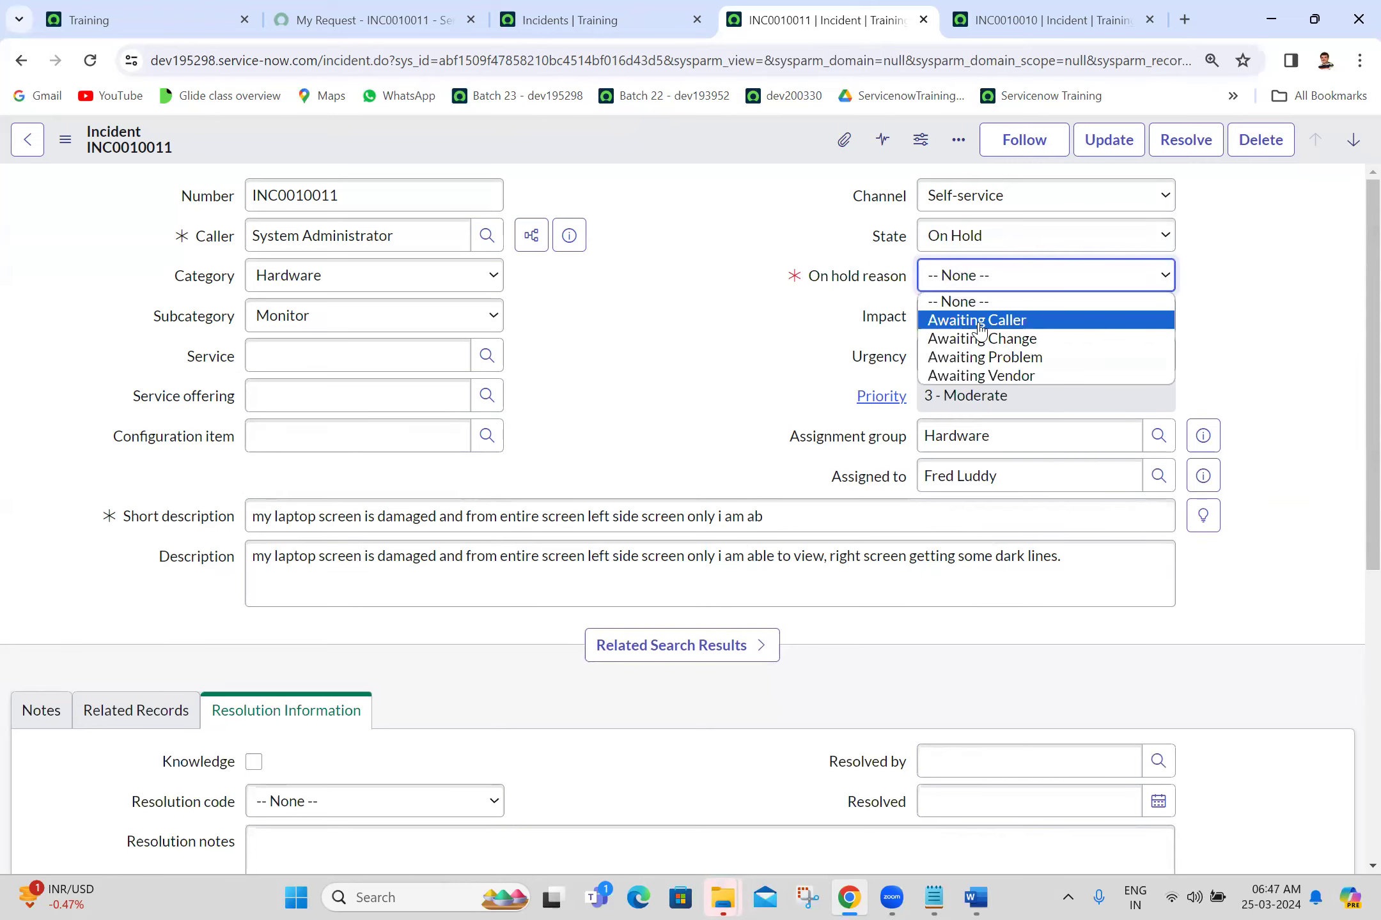
click(978, 324)
click(736, 358)
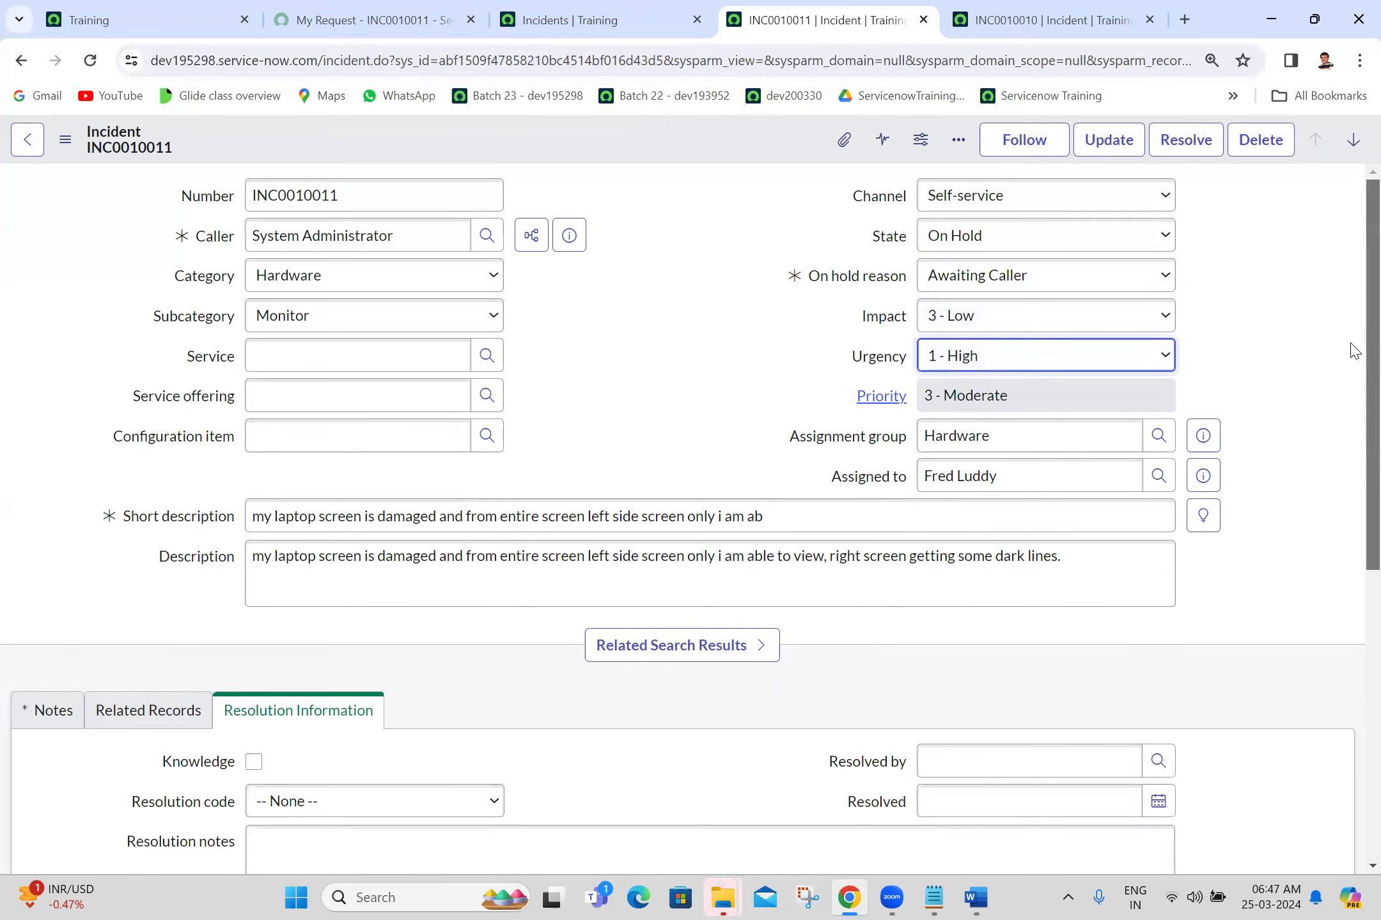
scroll(1354, 351, down, 4)
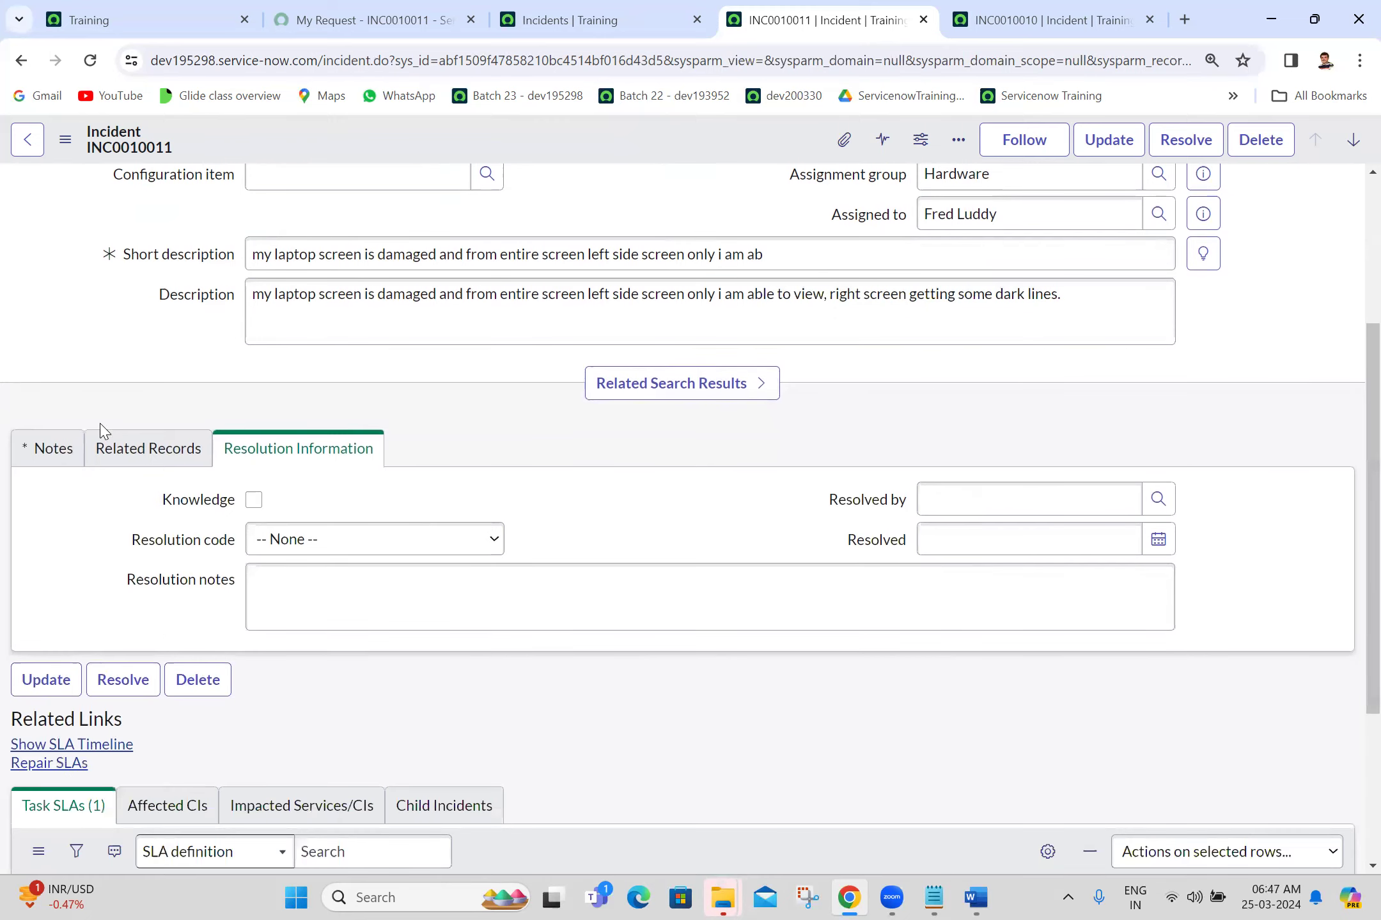
click(39, 453)
click(338, 661)
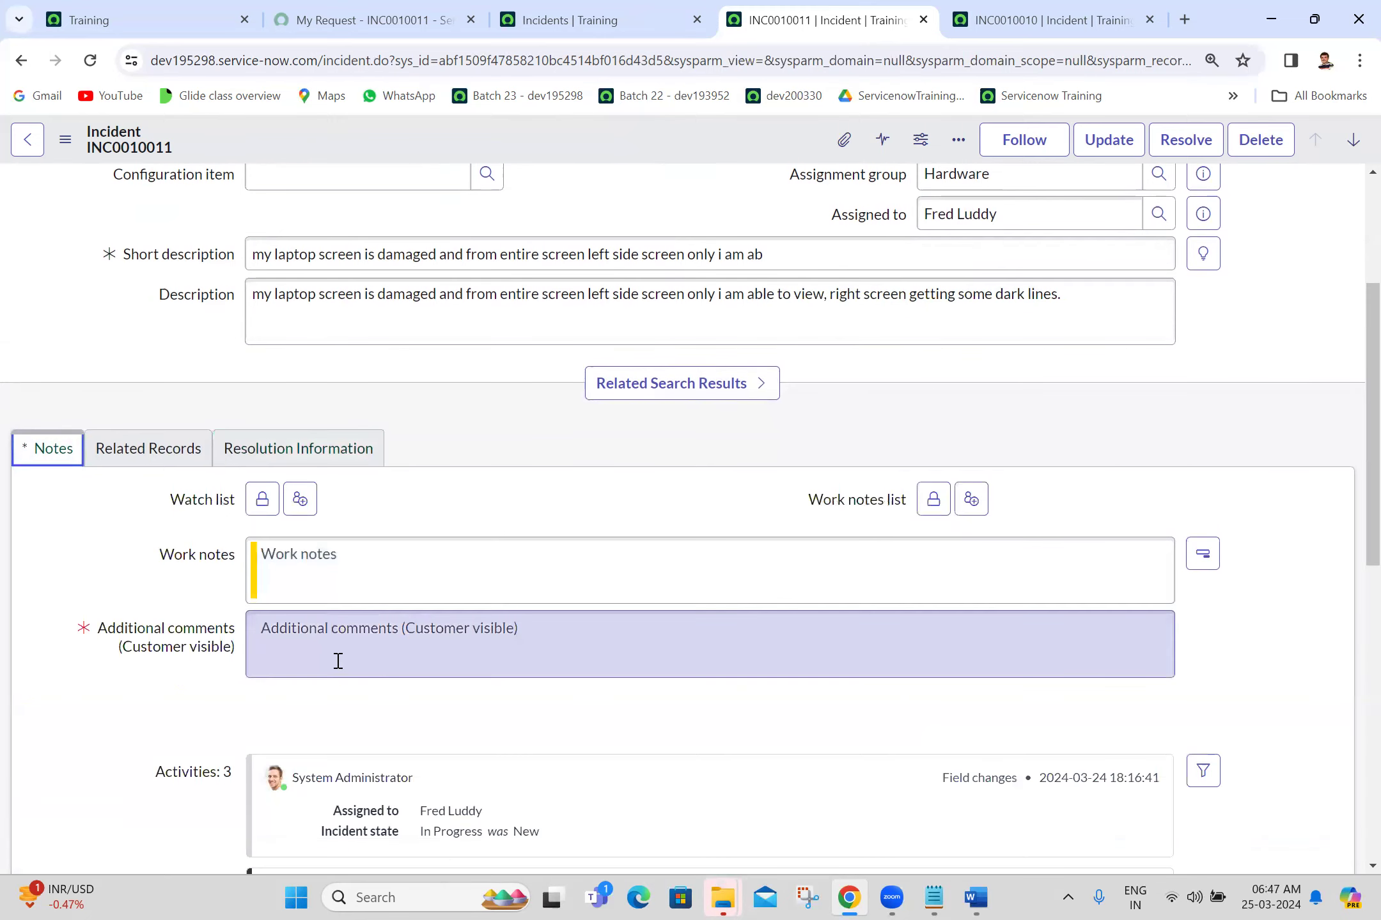
text(Hi)
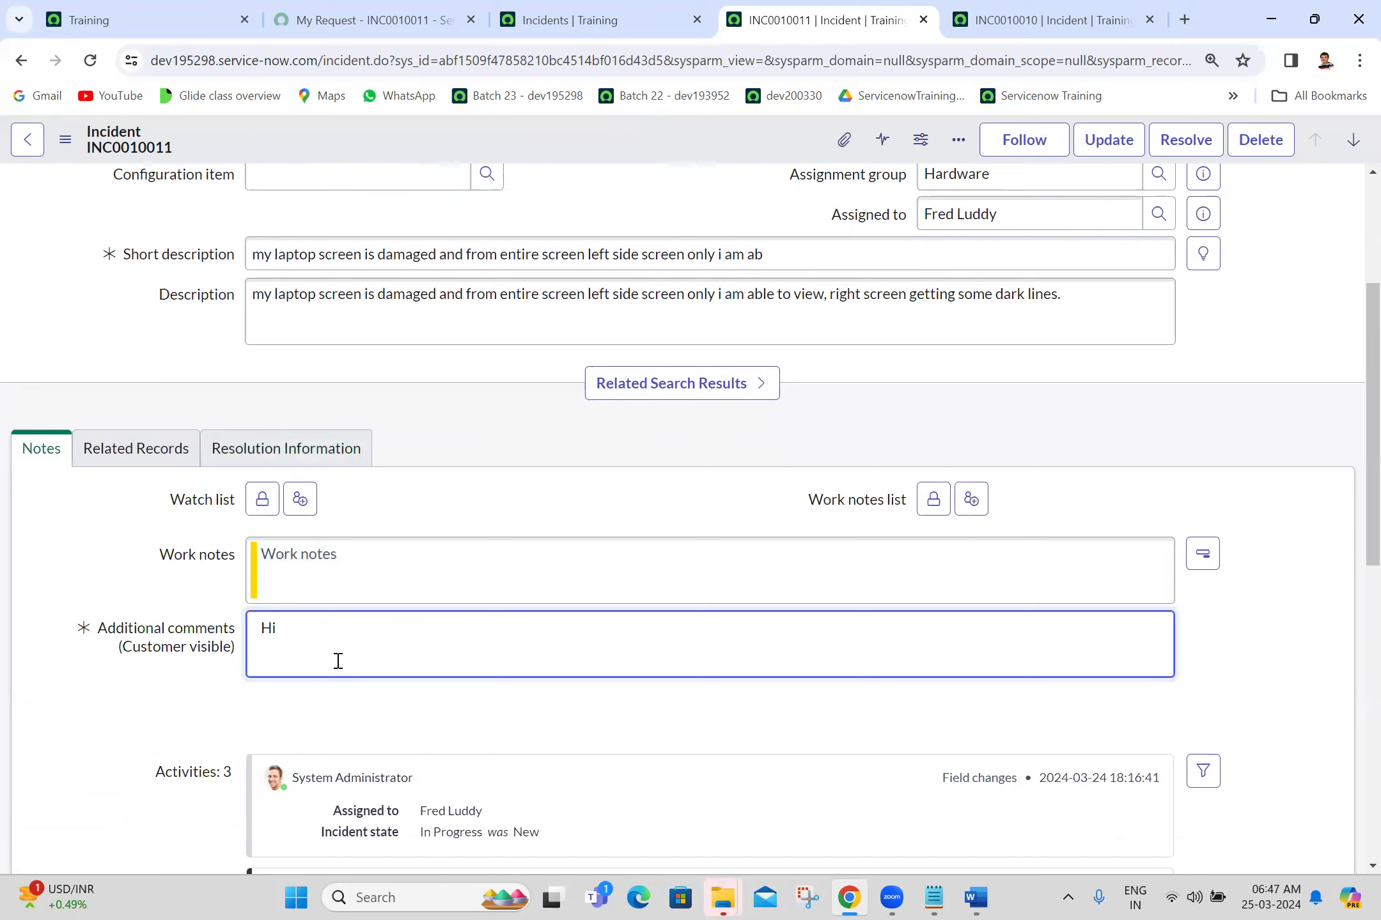
text( @sdy)
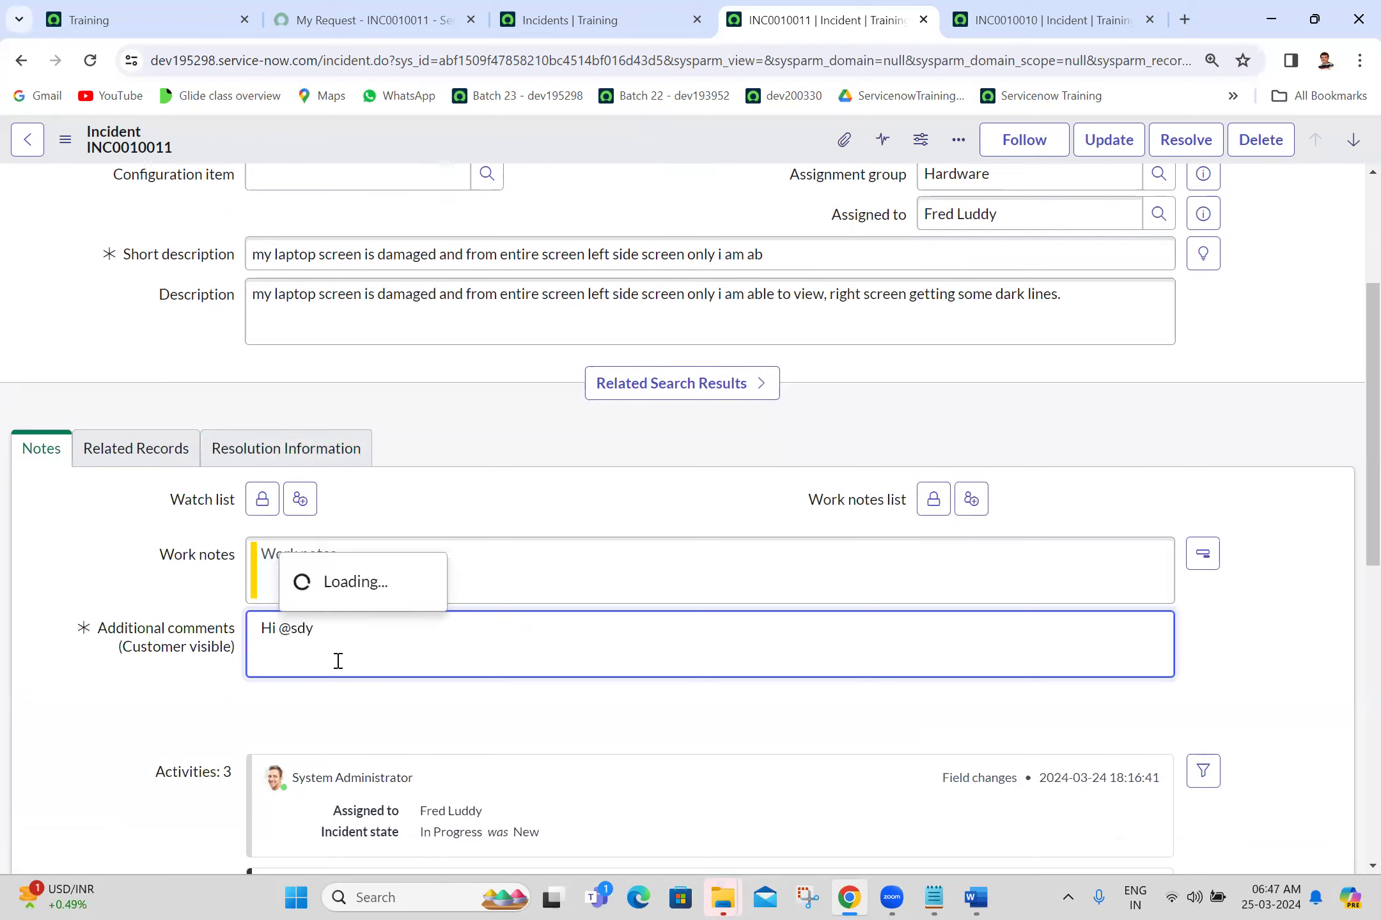
key(Return)
text(,)
key(Return)
key(Return)
text(C)
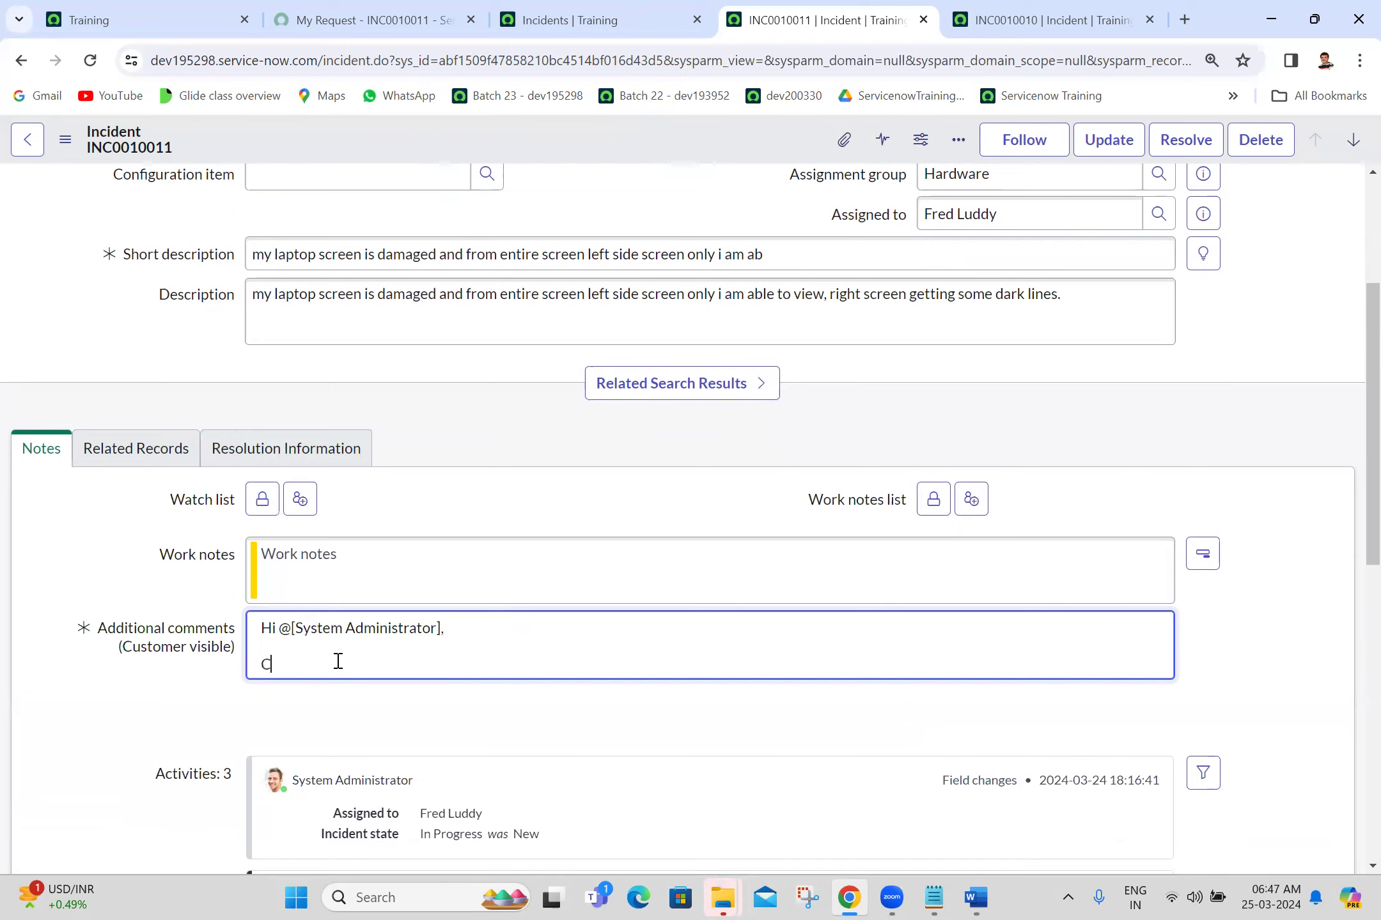
text(ould you please let me know you)
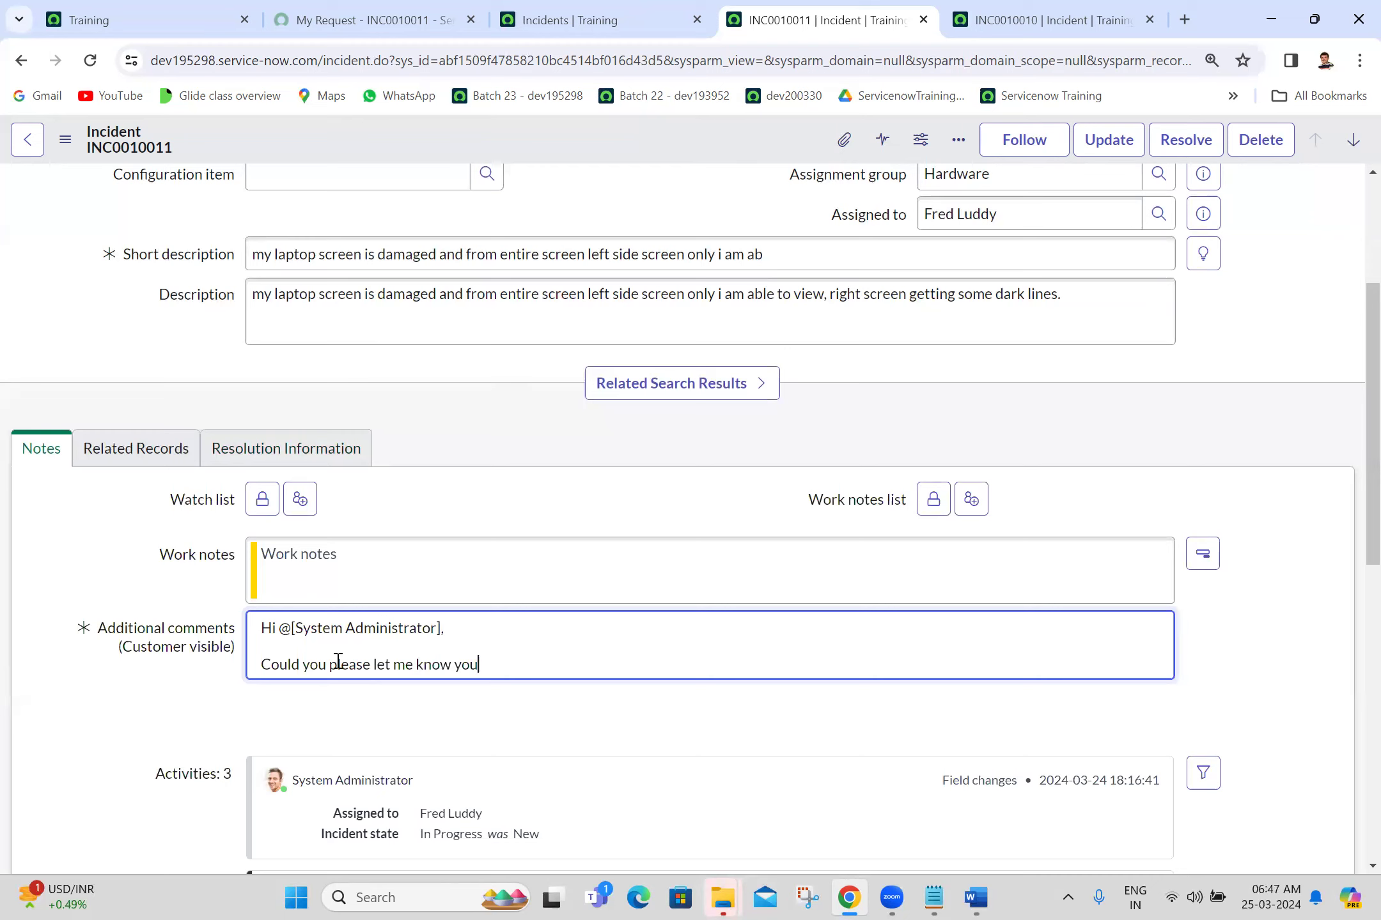
text(r laptop Asset ID.)
Step: End the comment with a 'Thanks,' sign-off and the technician's name
key(Return)
key(Return)
text(Thanks,)
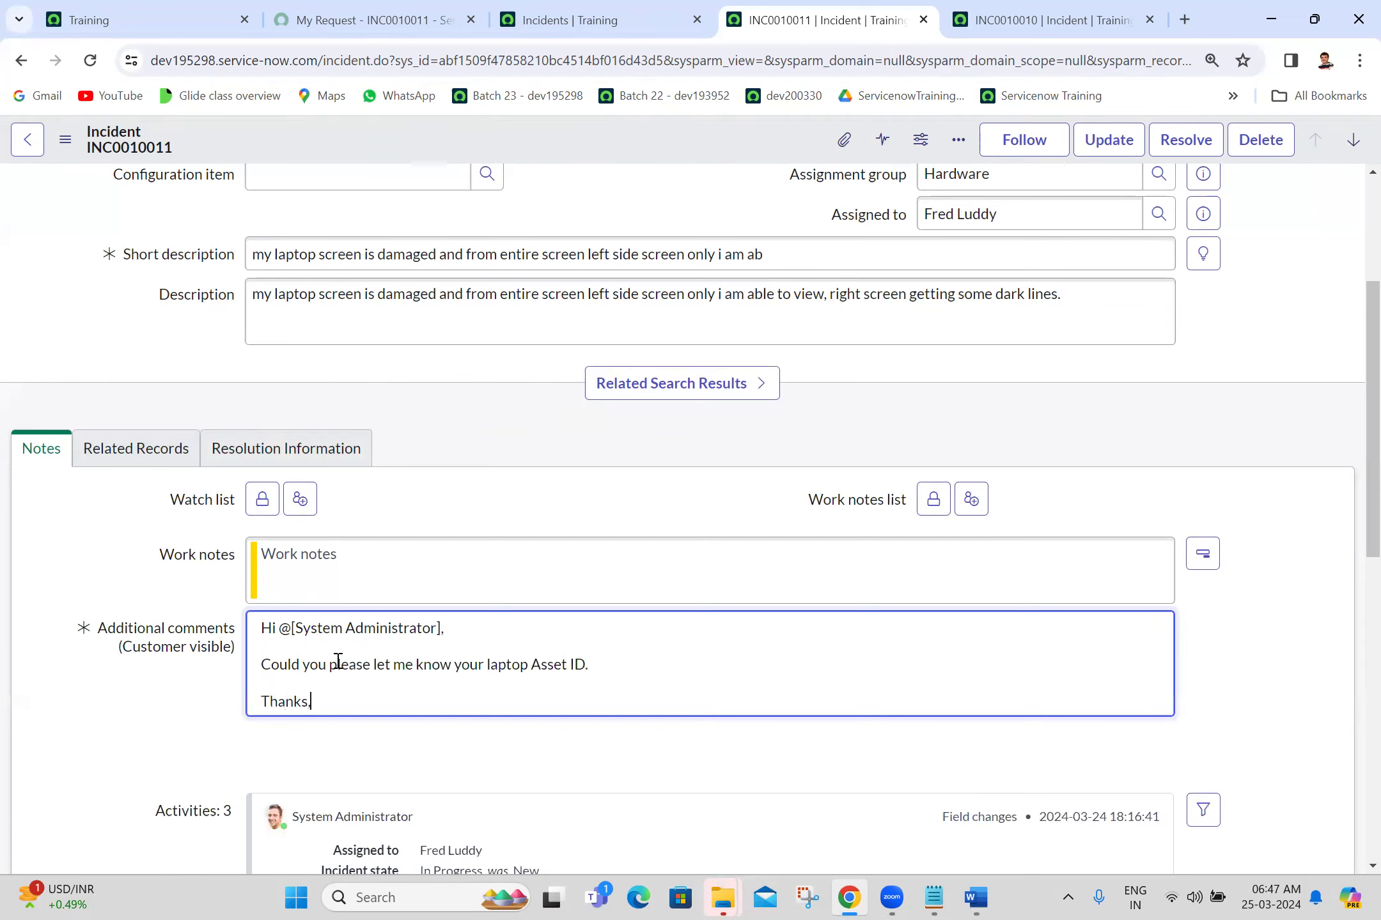
key(Return)
text(Raman)
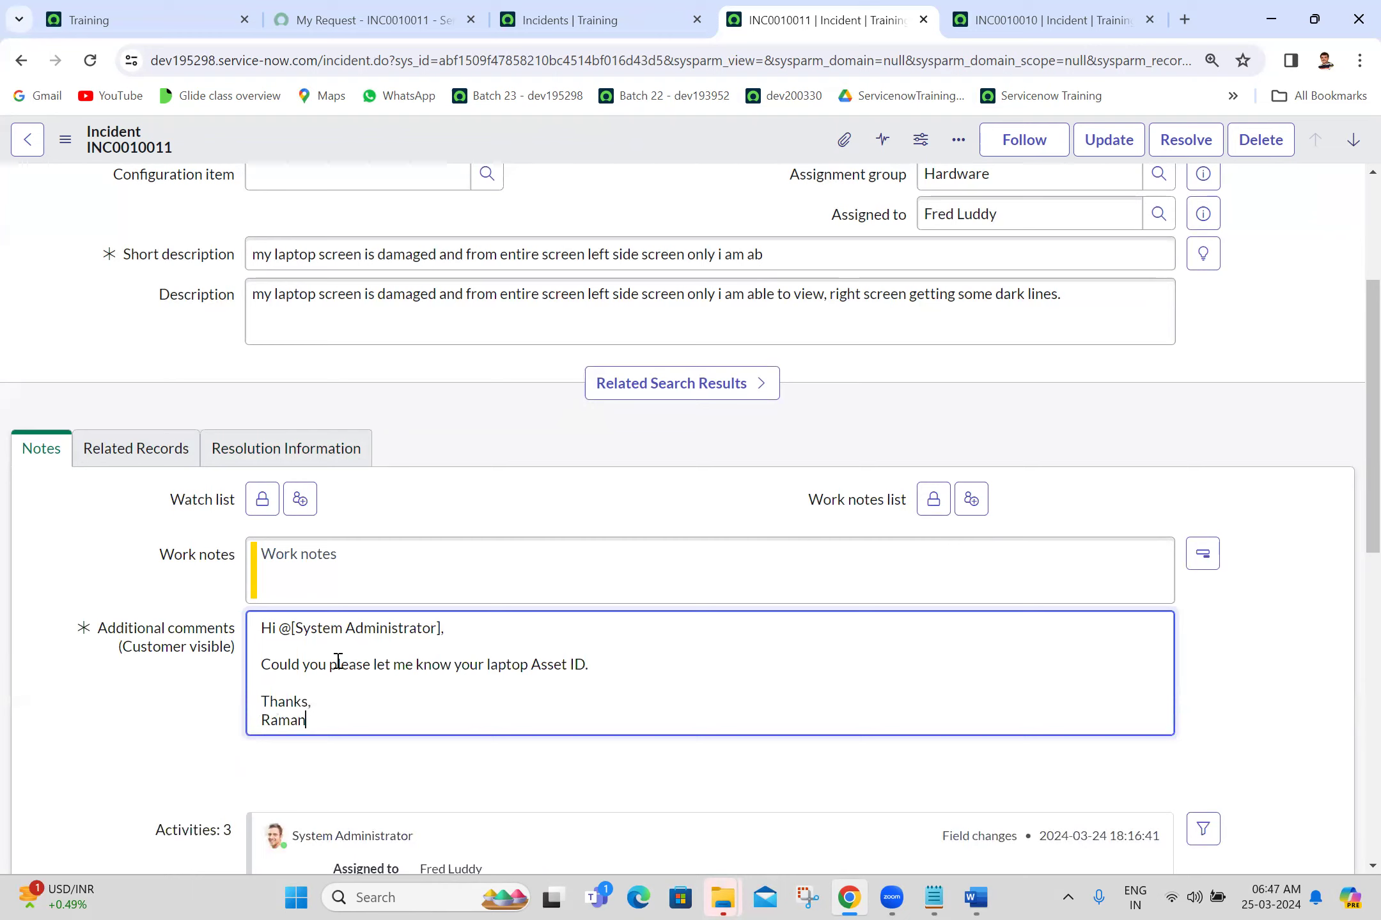
key(BackSpace)
key(BackSpace)
key(BackSpace)
key(BackSpace)
key(BackSpace)
text(Fred)
drag(1369, 285, 1341, 191)
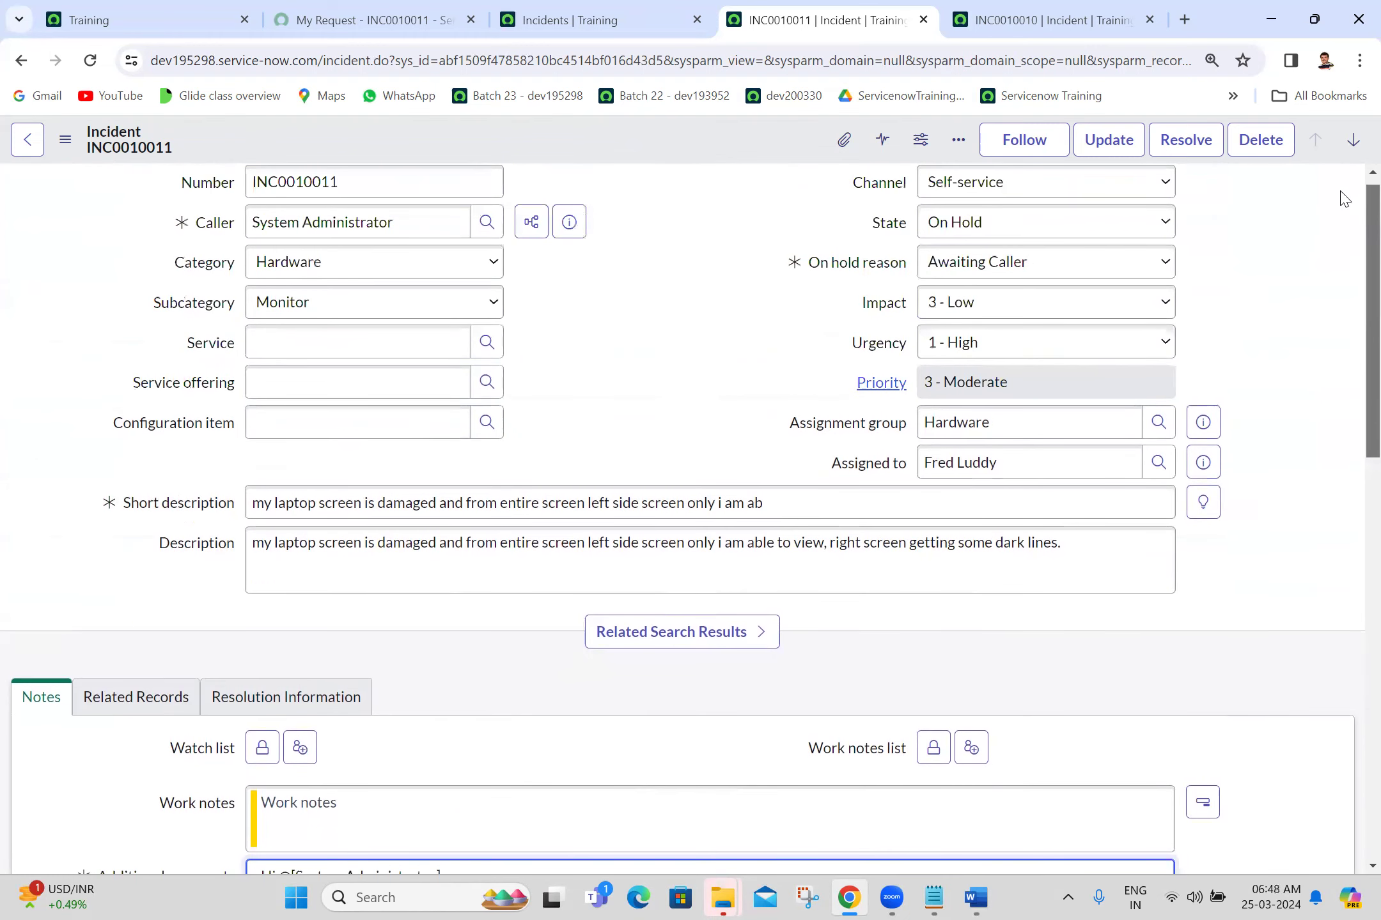
Step: Save the on-hold incident with the new Asset ID comment
click(65, 139)
click(112, 159)
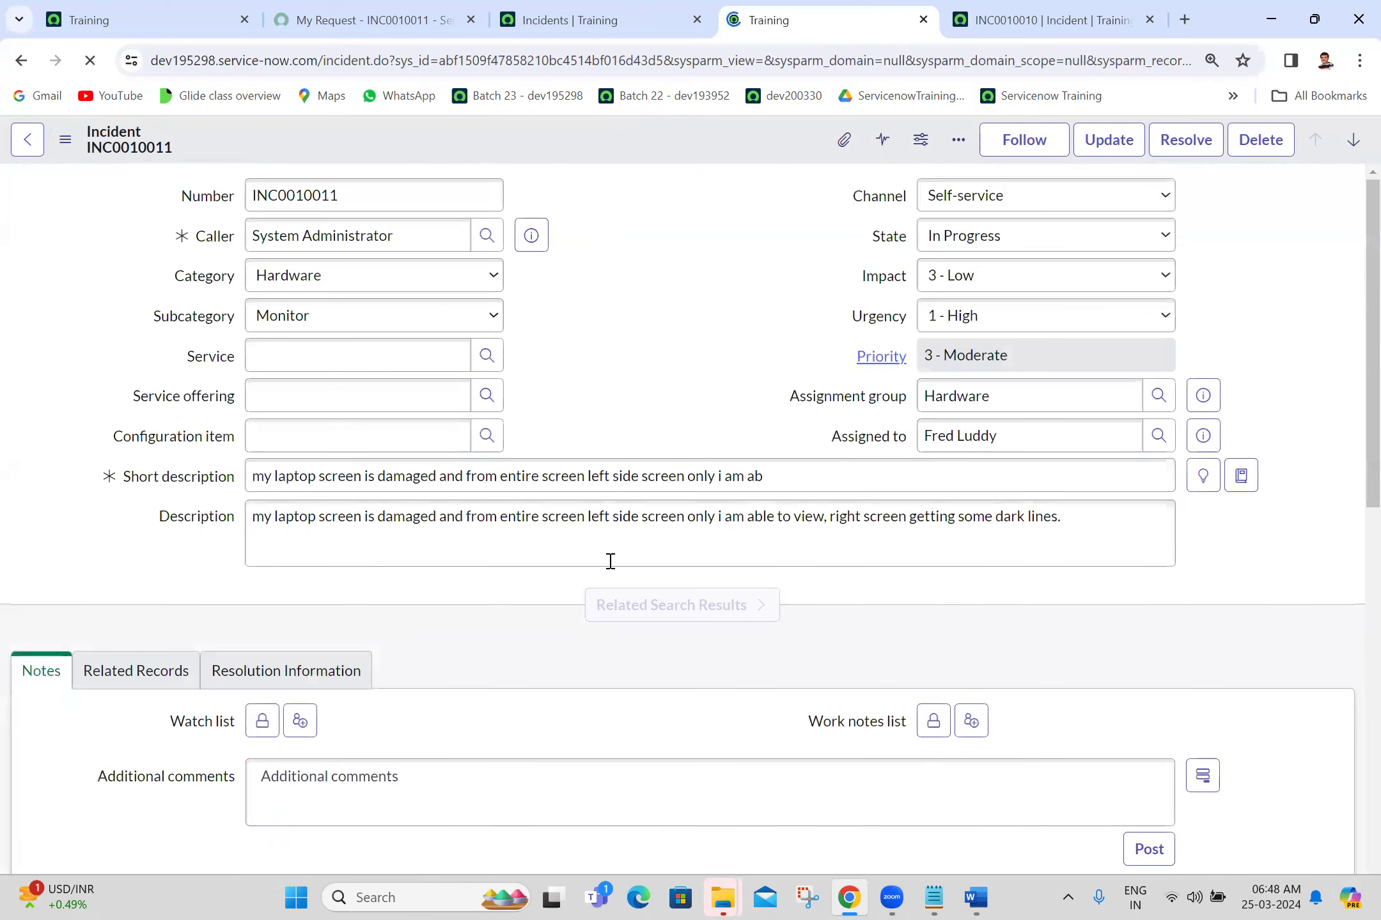
scroll(1354, 336, down, 5)
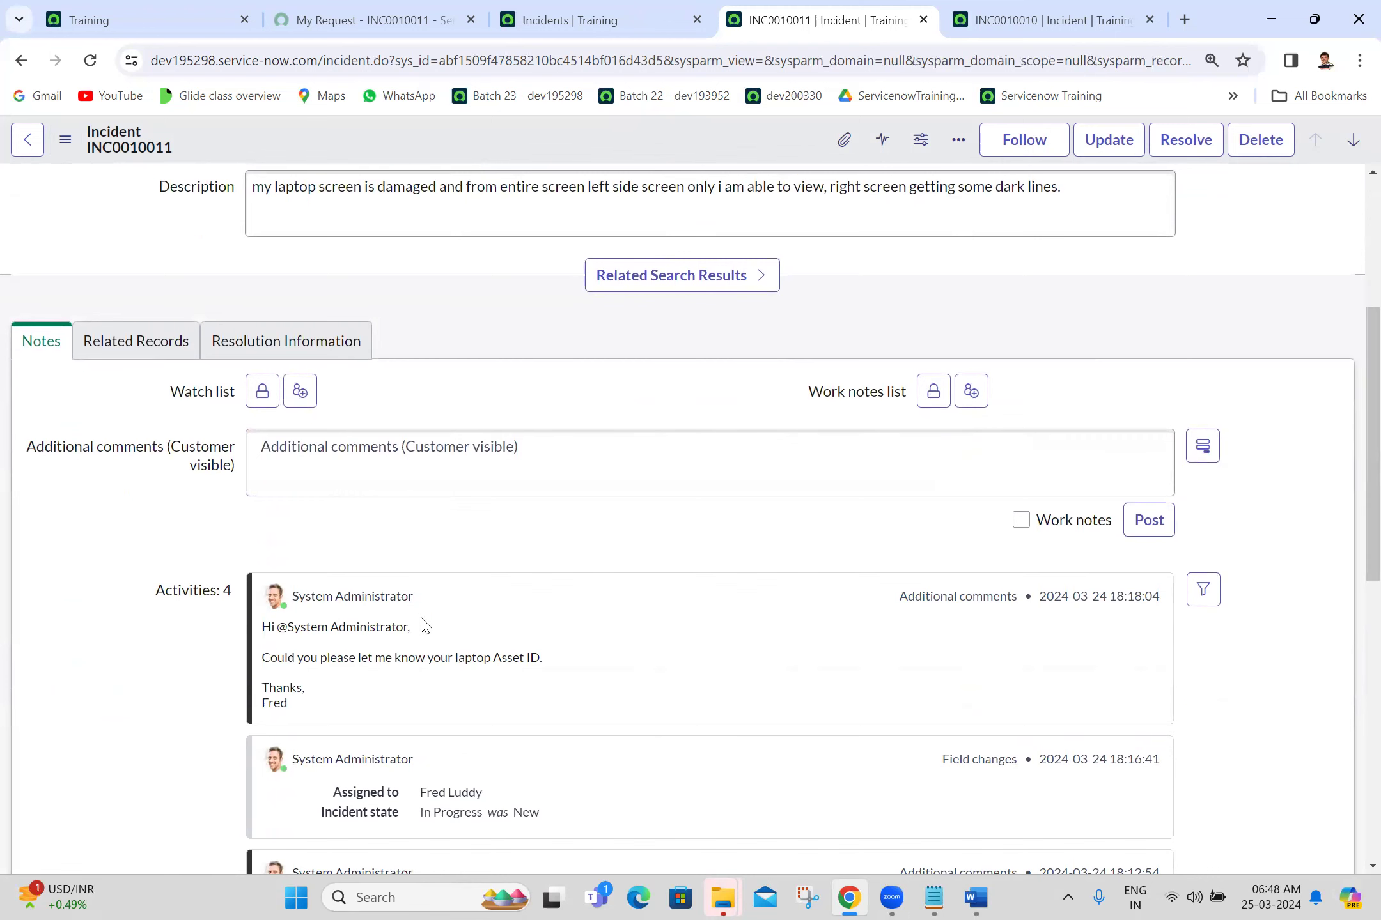
Step: Switch to the My Request - INC0010011 portal page to view the comment
click(635, 6)
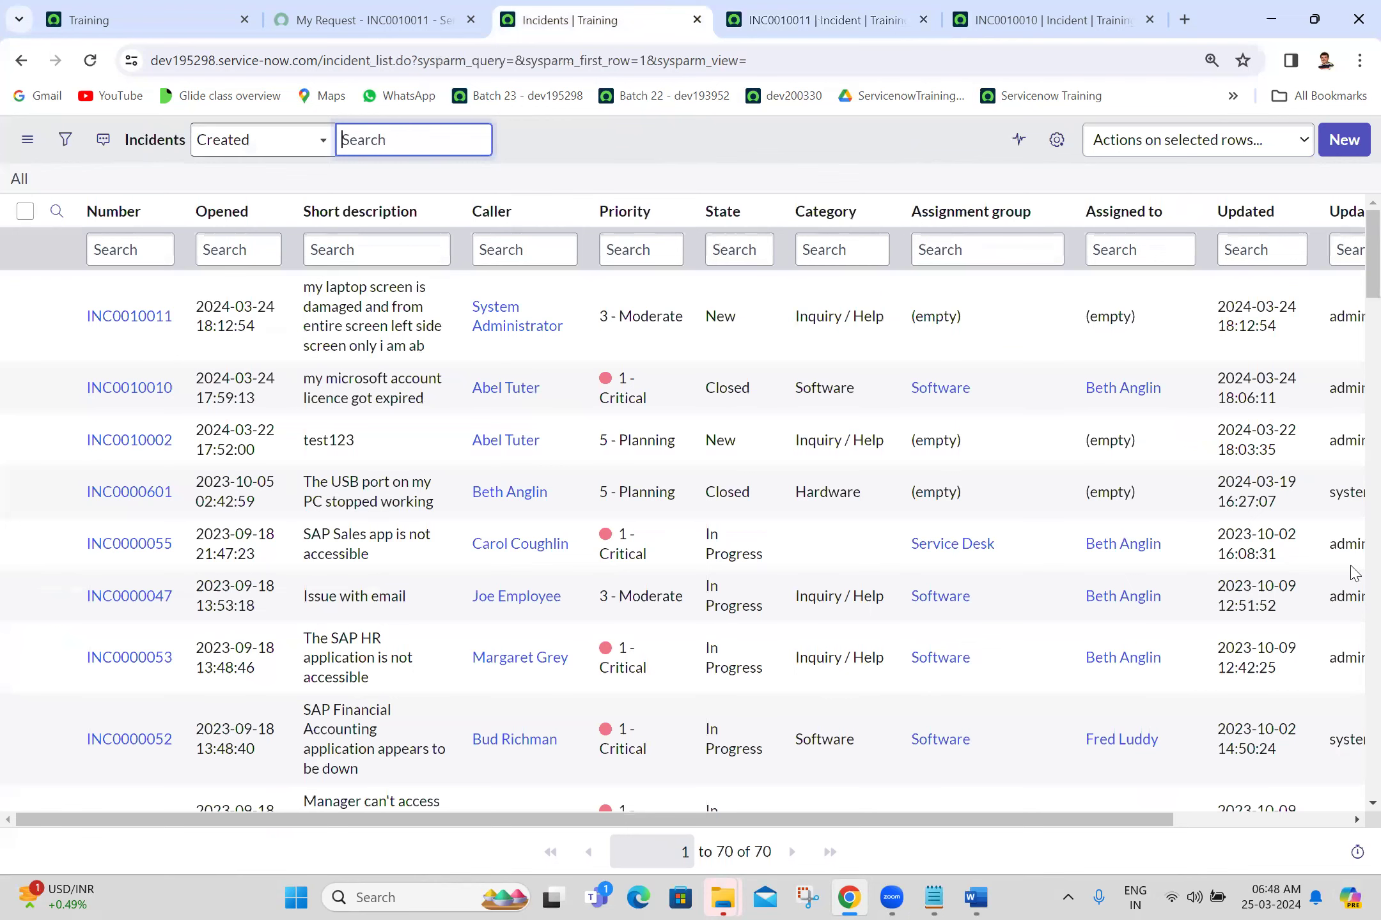
key(ctrl+shift+Tab)
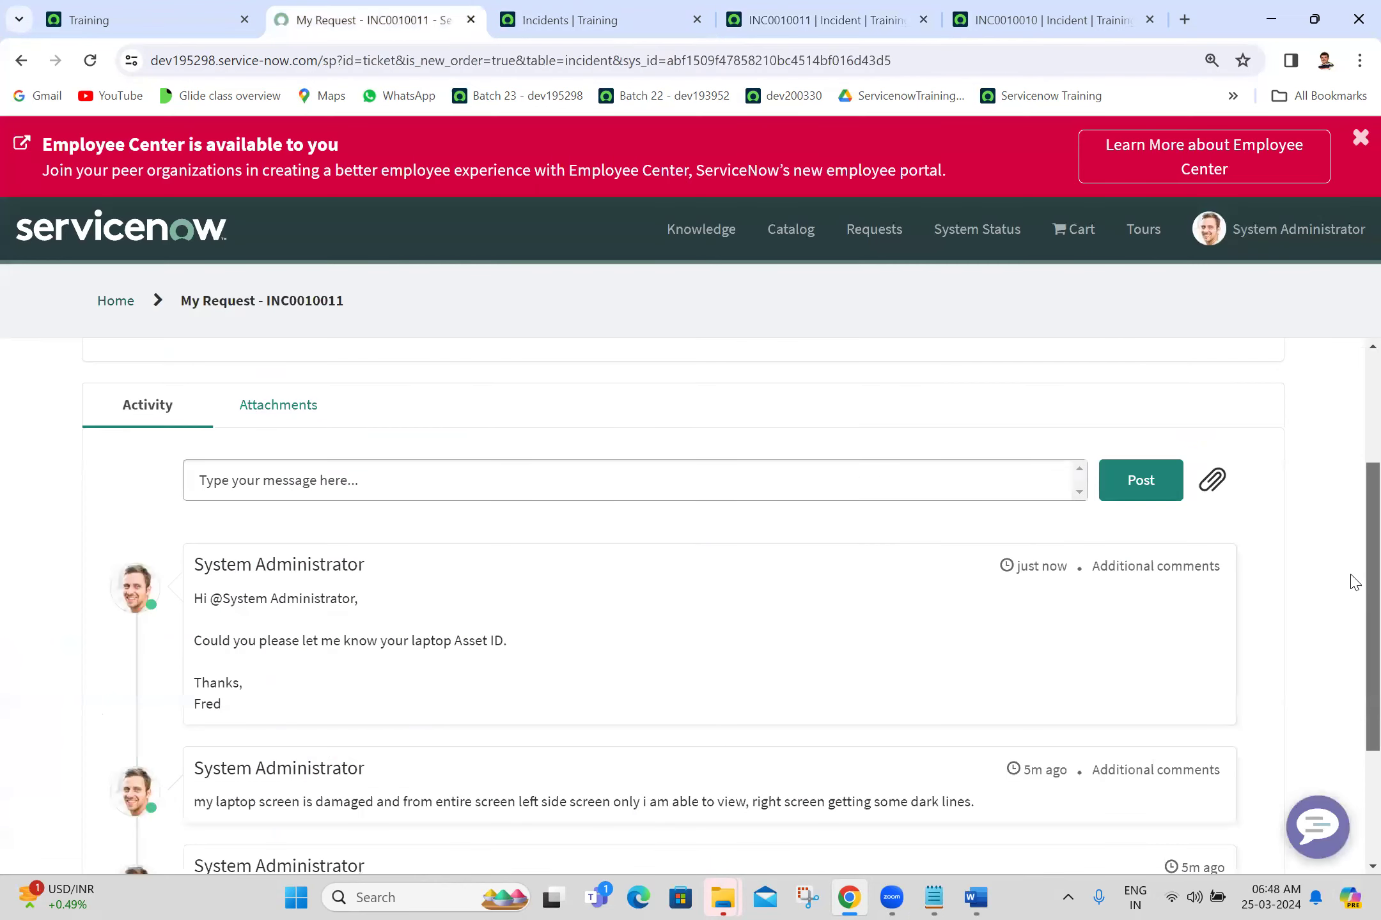
scroll(1354, 582, down, 1)
drag(1351, 574, 1351, 623)
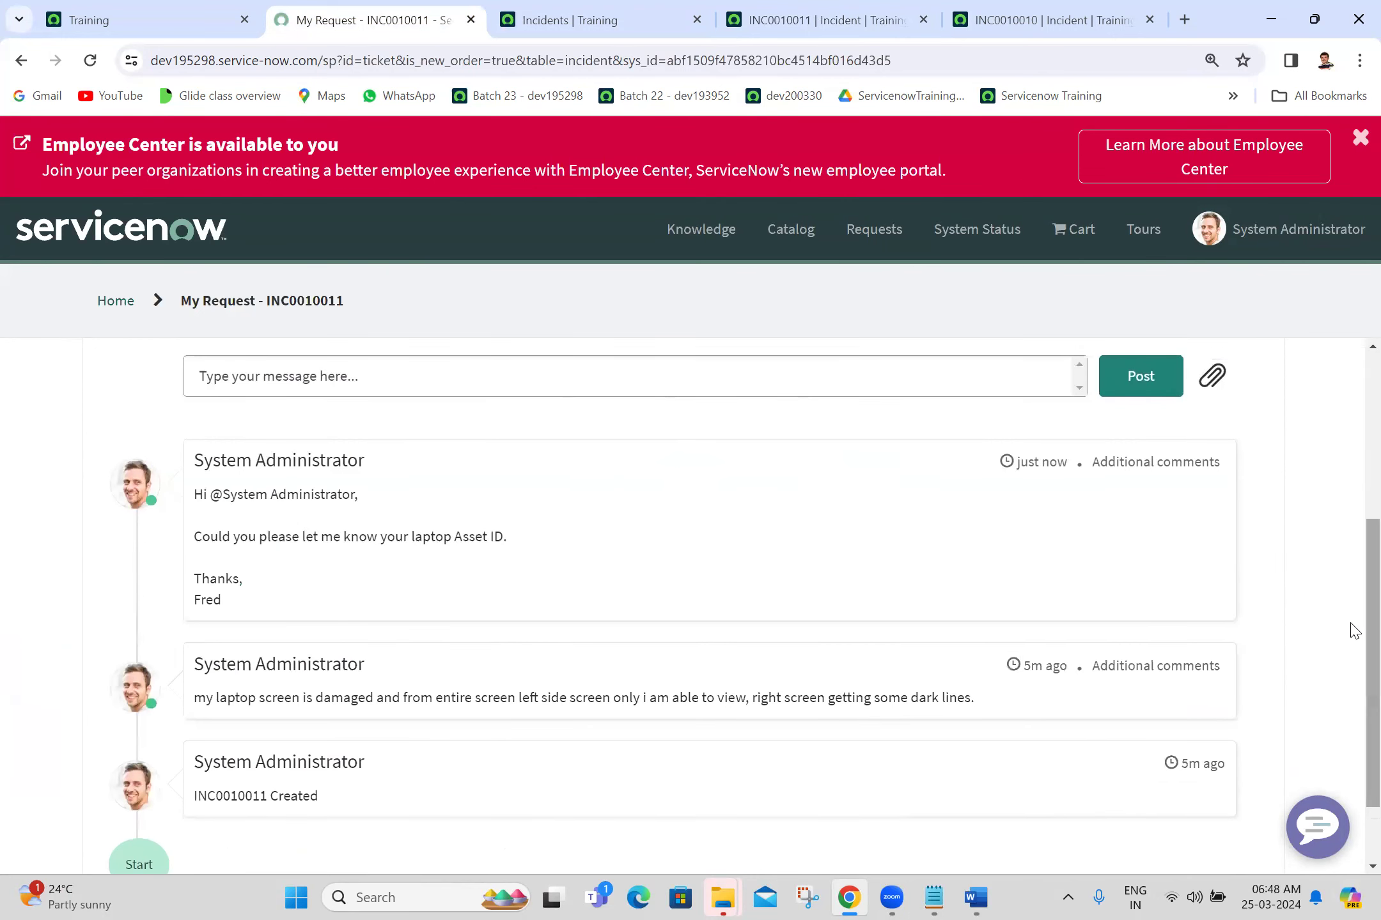
Step: Post a greeting addressed to the assigned technician on the portal ticket
click(965, 385)
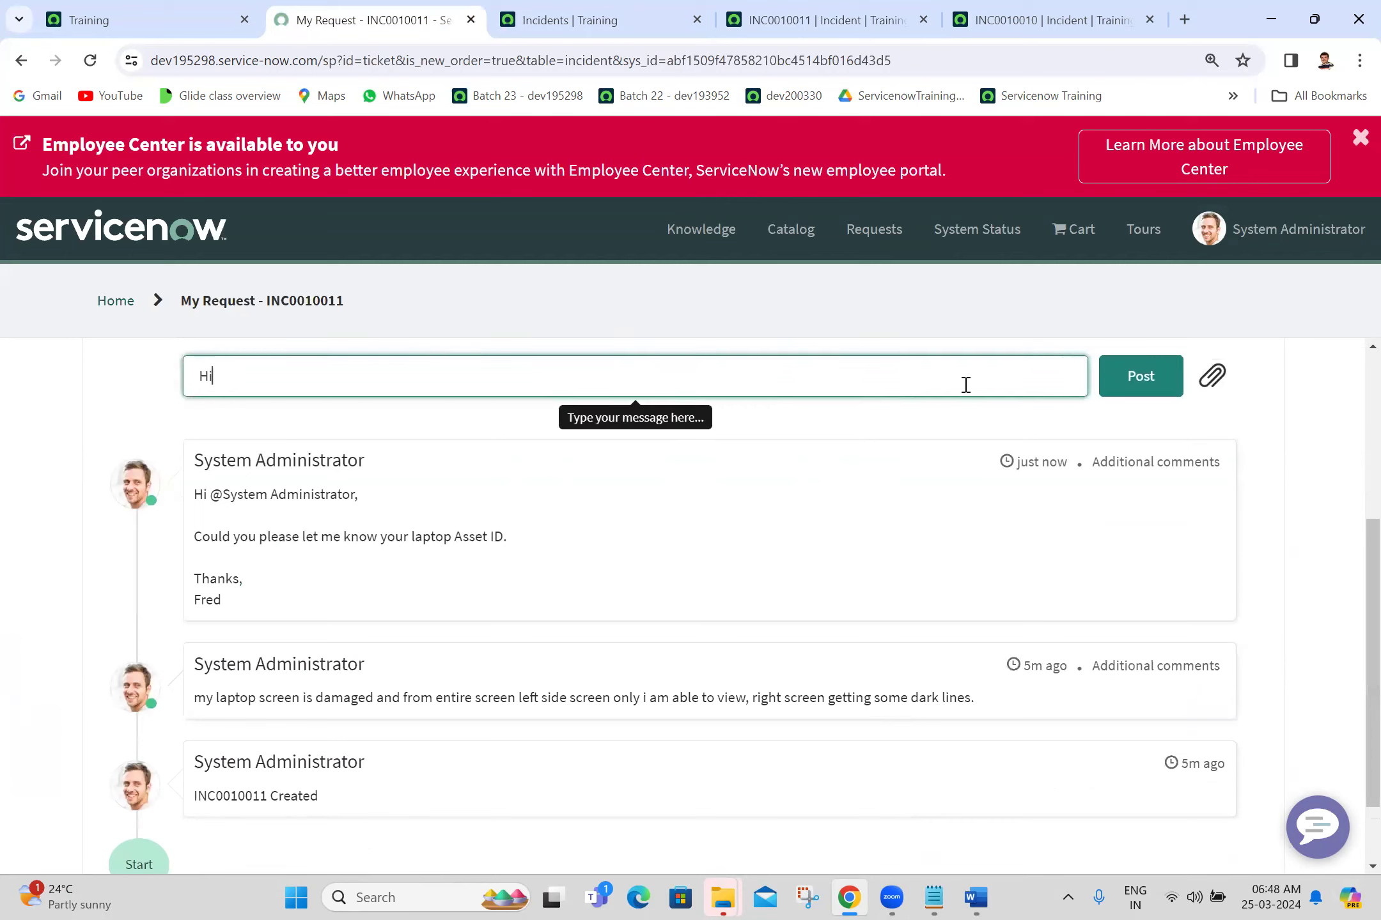
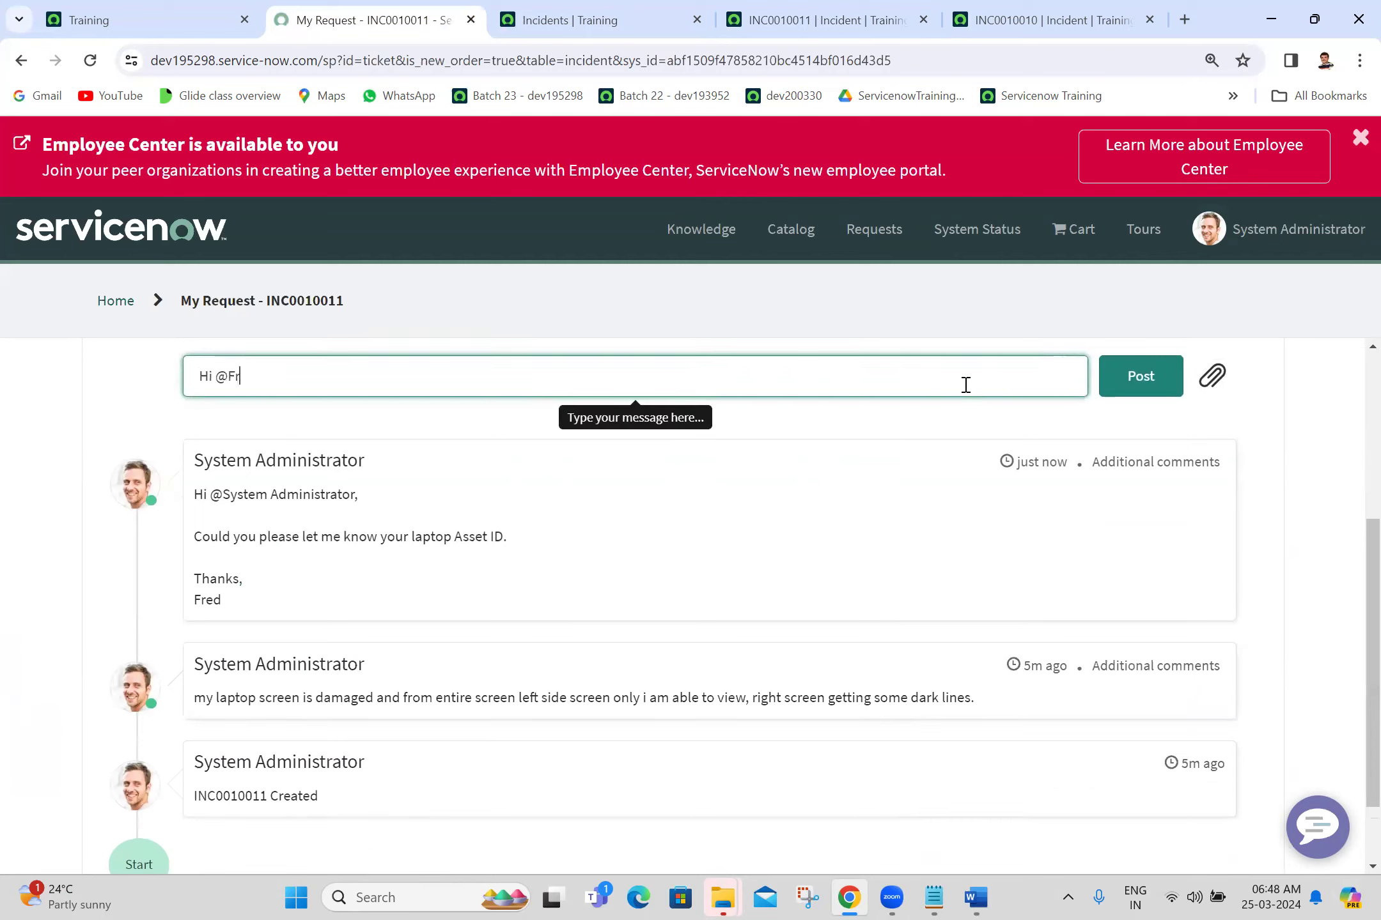
key(BackSpace)
key(BackSpace)
key(BackSpace)
key(BackSpace)
key(BackSpace)
key(BackSpace)
key(BackSpace)
key(BackSpace)
key(BackSpace)
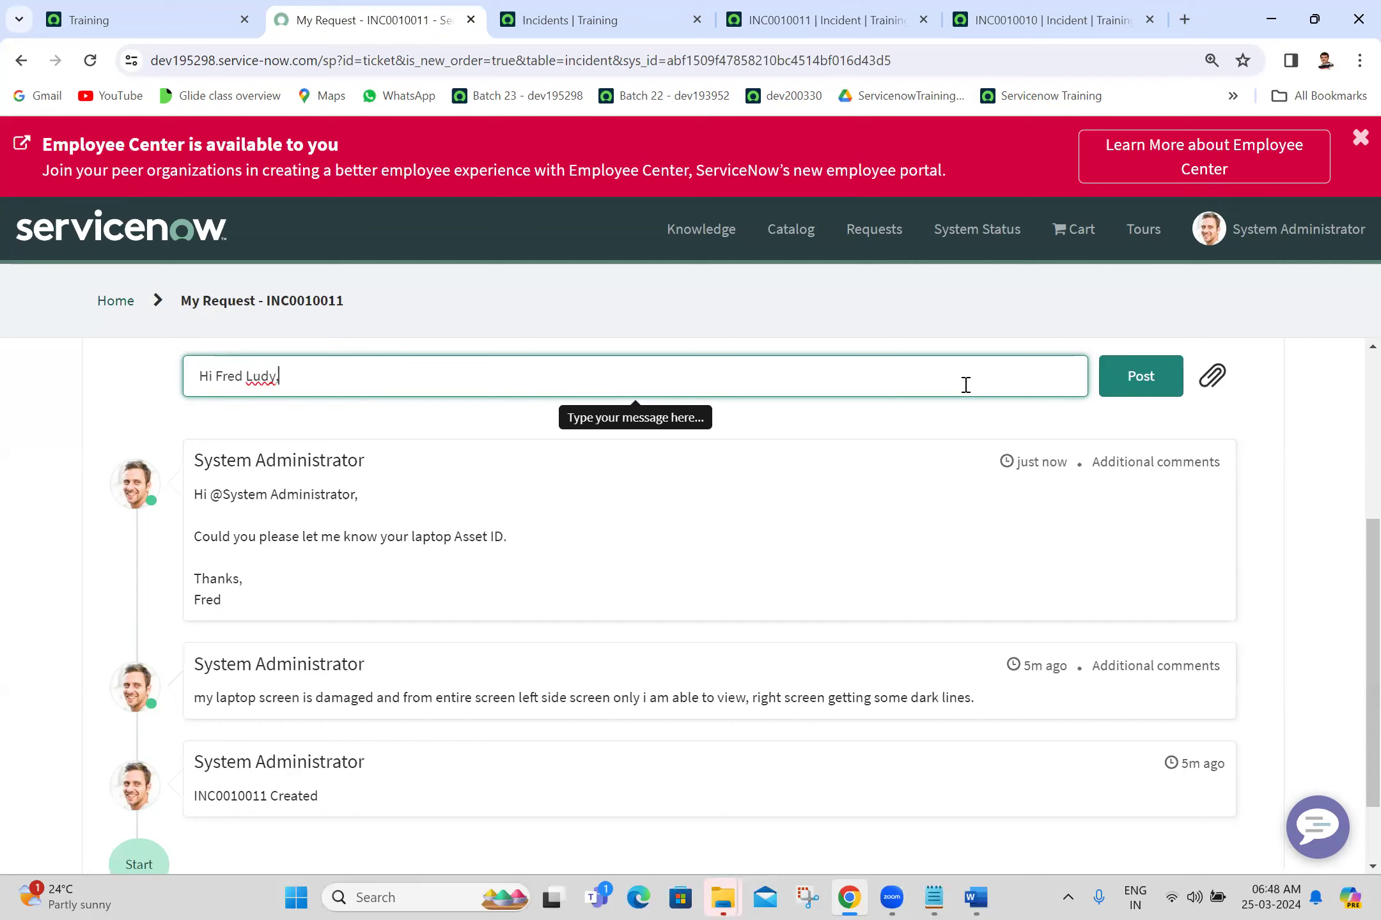
key(Return)
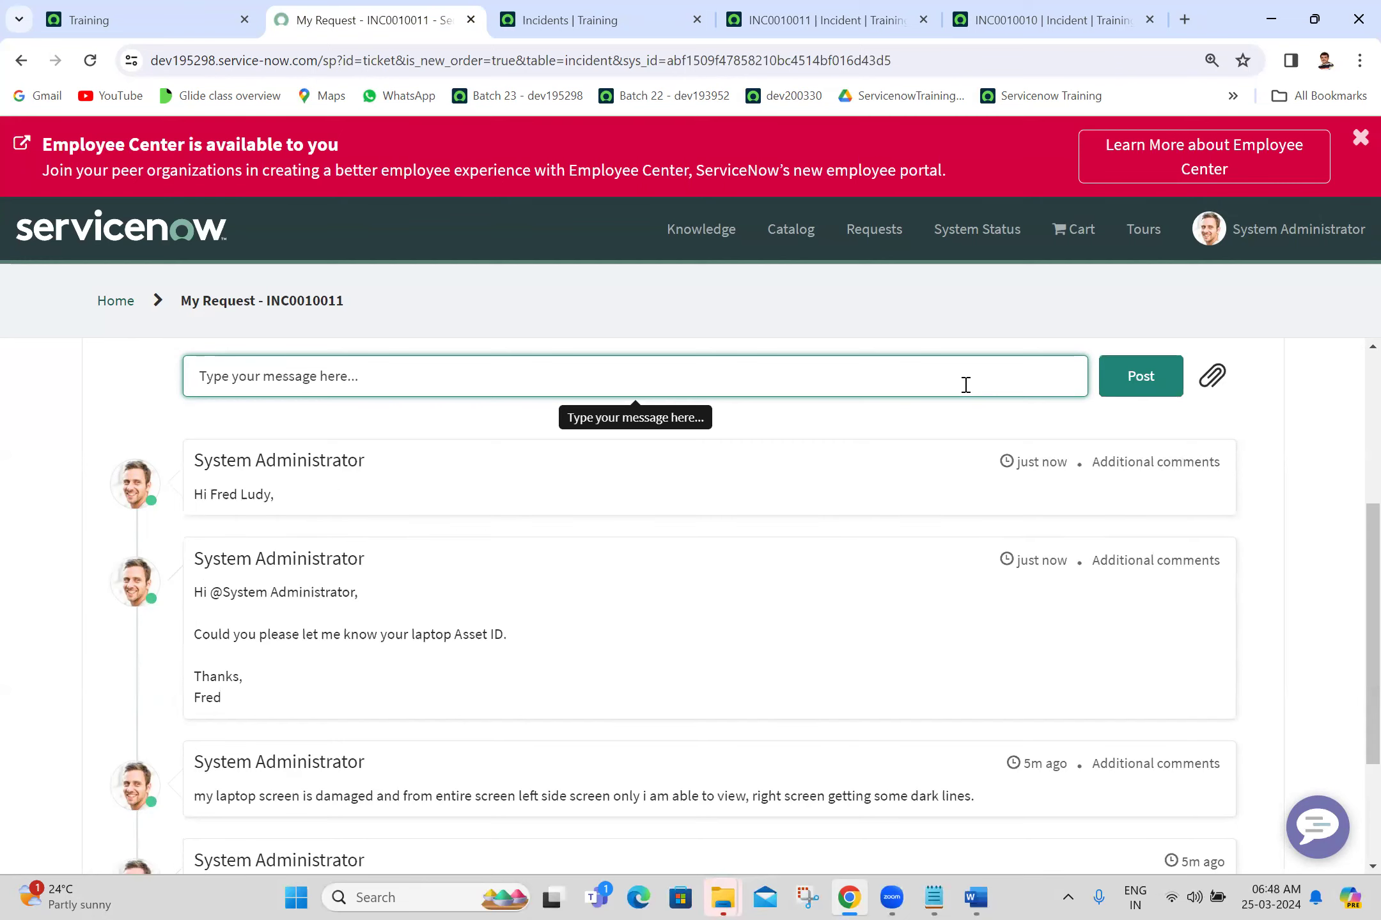
Step: Reply with the pasted greeting and 'Please find my laptop asset id : LAP1000501'
click(264, 497)
triple_click(265, 497)
key(ctrl+c)
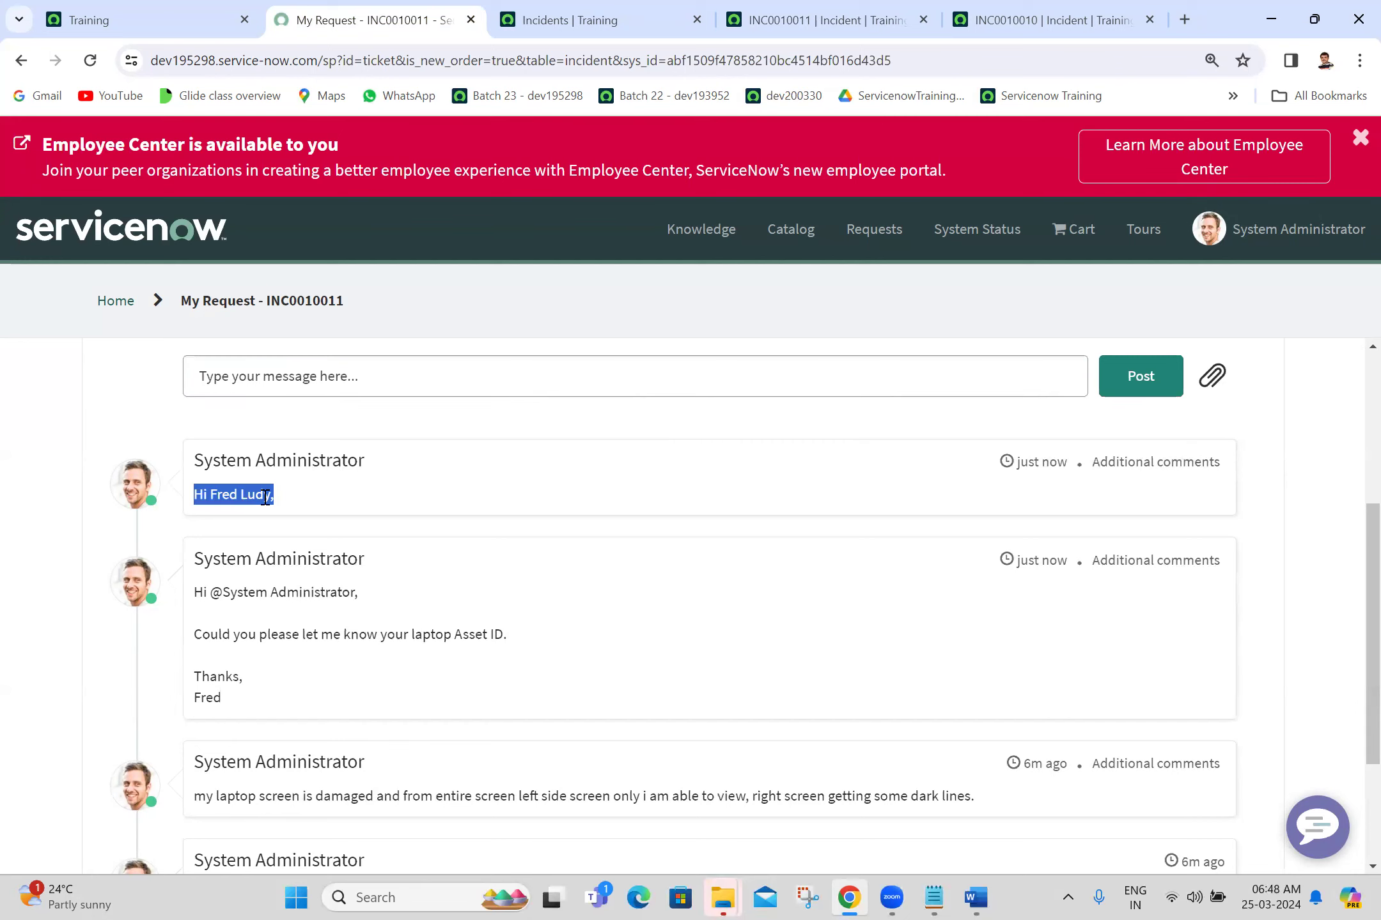
click(368, 369)
key(ctrl+v)
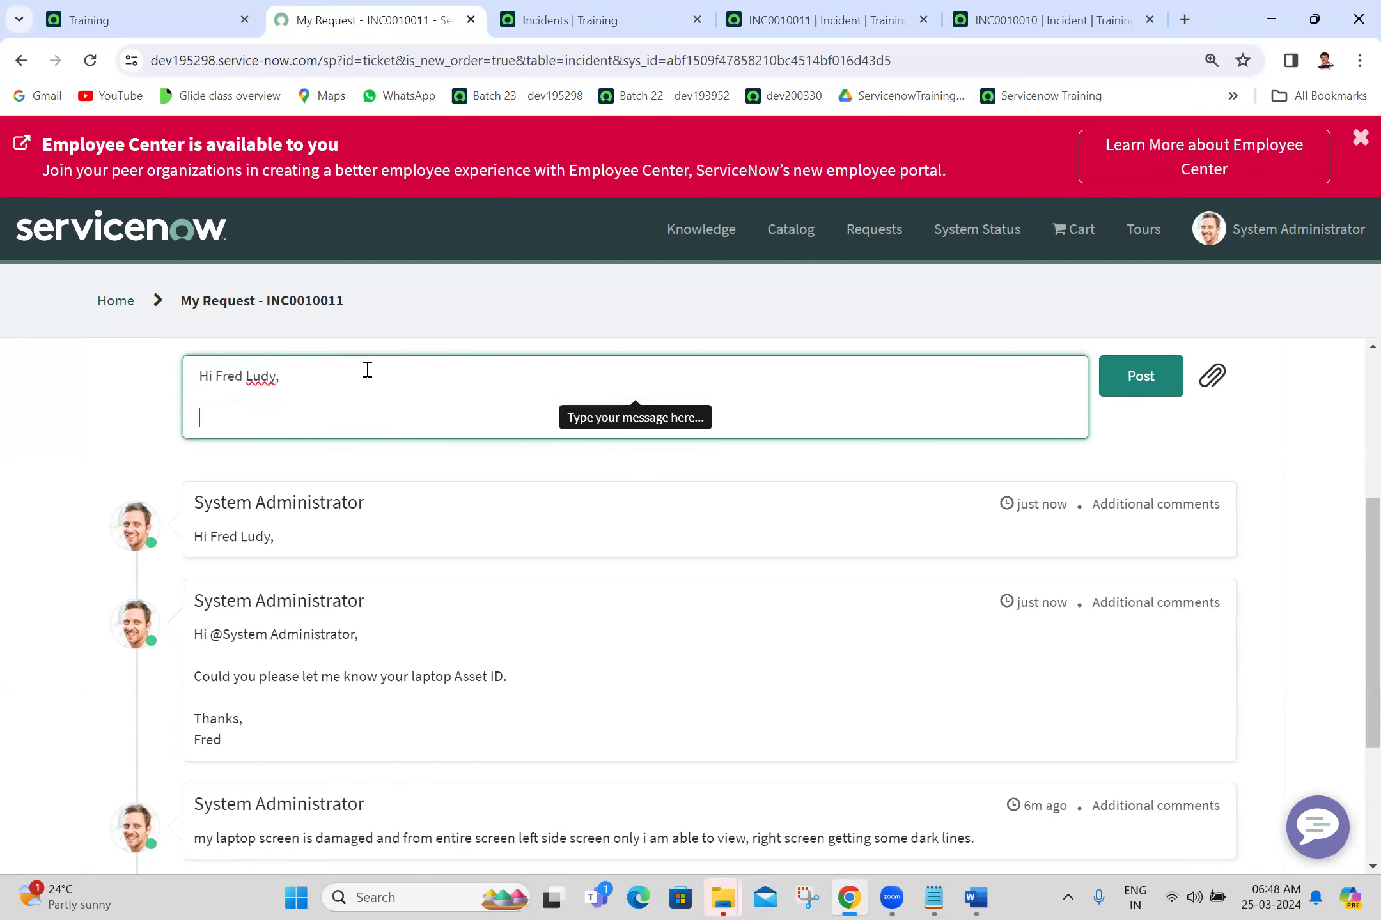
text(Please find my lap)
text(top)
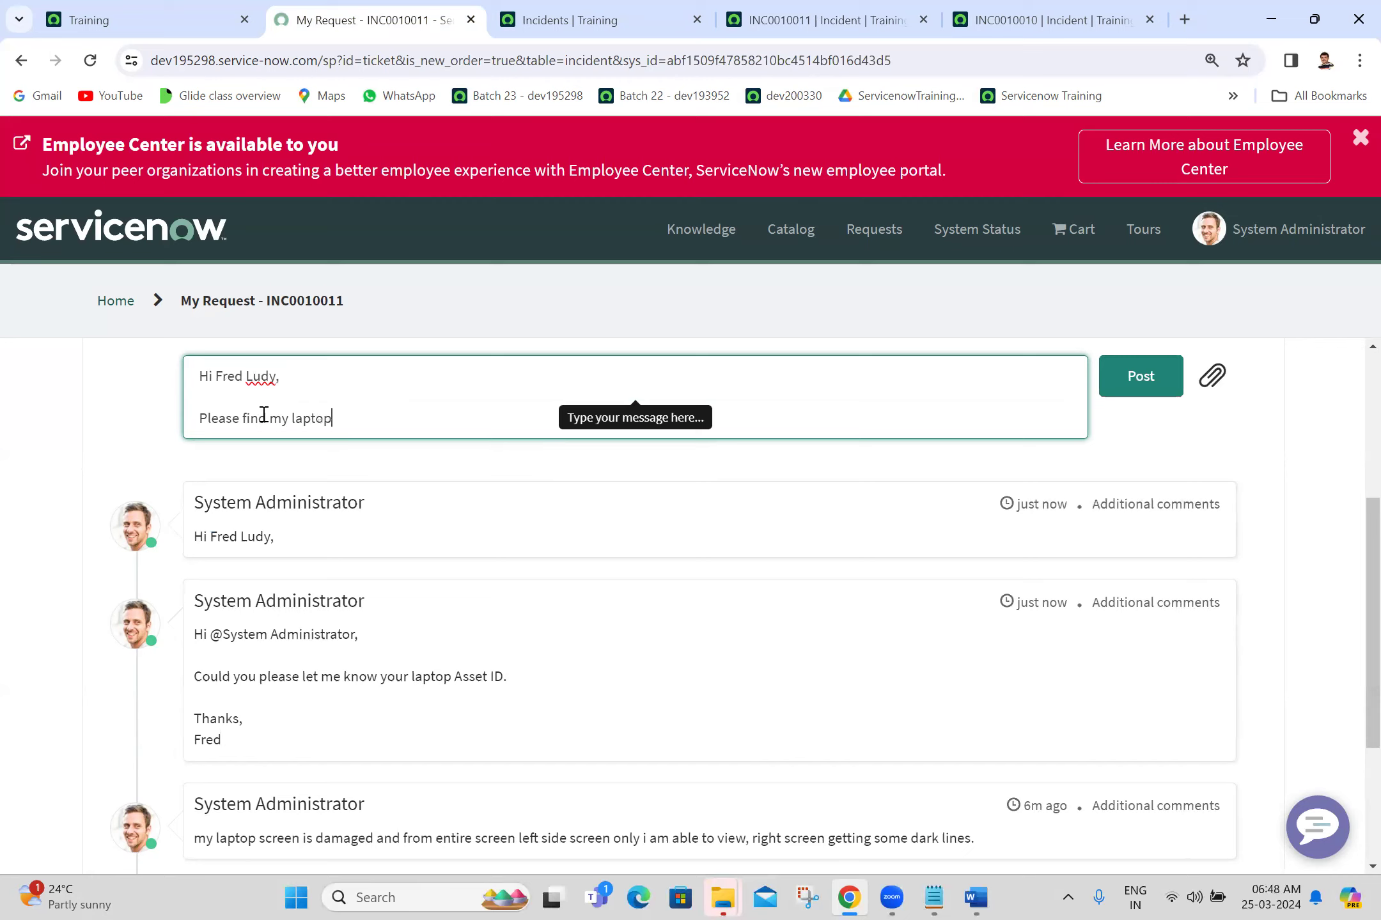
text( assetr id)
key(BackSpace)
key(BackSpace)
key(BackSpace)
key(BackSpace)
text(id : L)
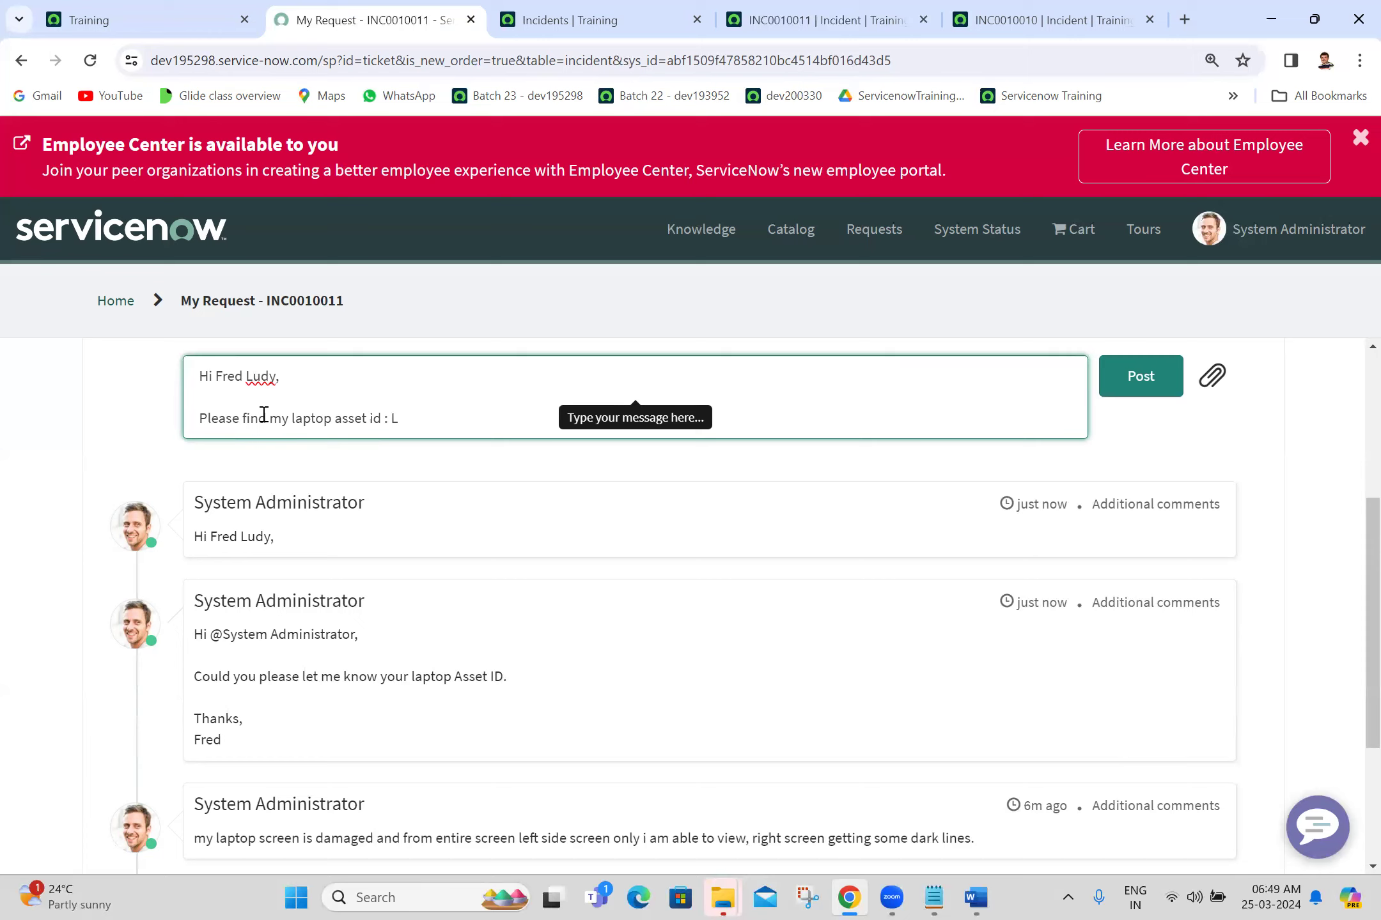
text(AP1000501)
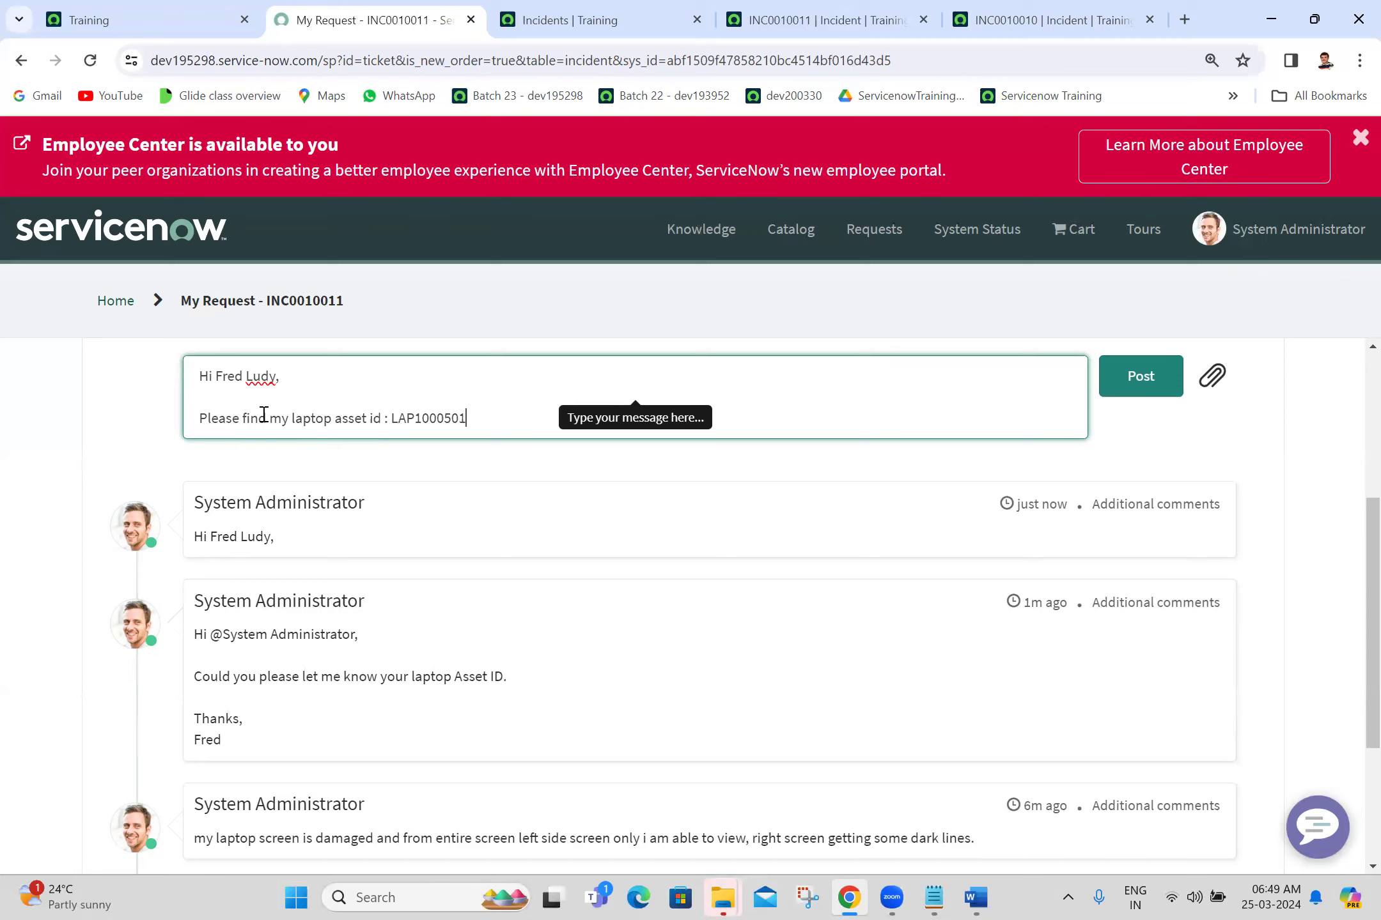
key(Return)
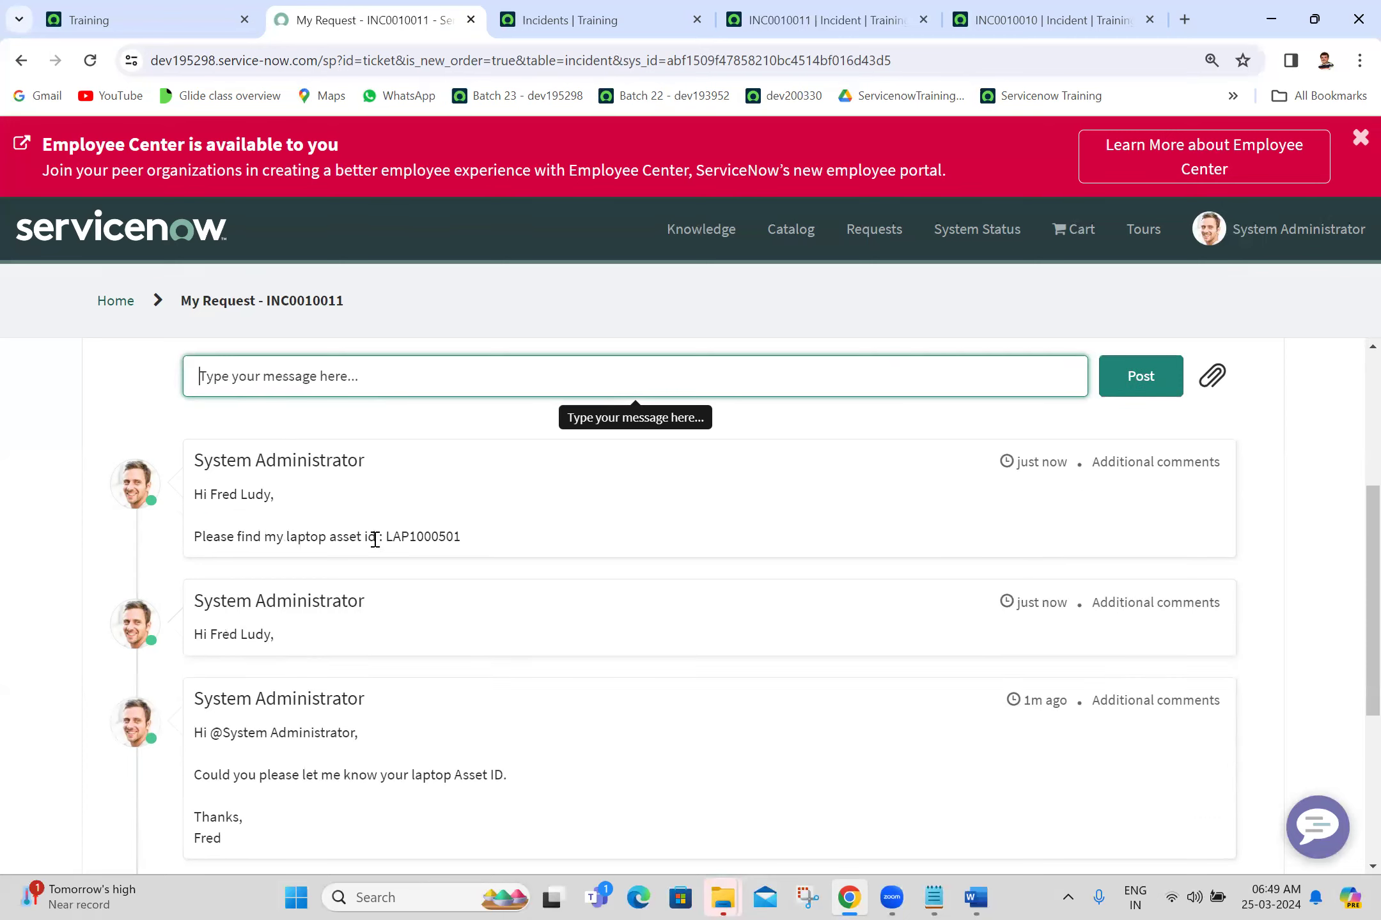
click(1001, 9)
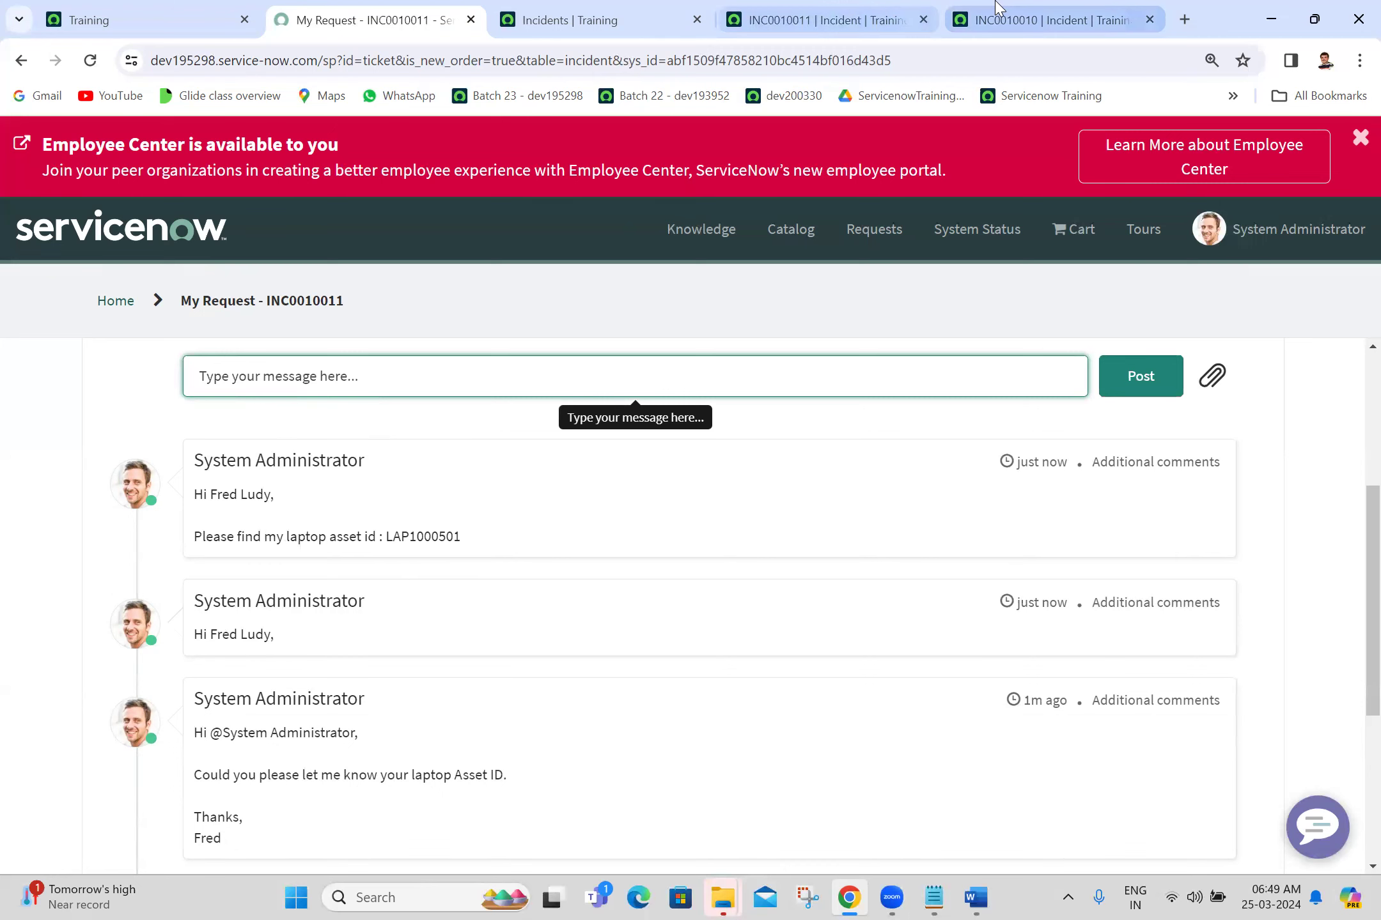
Step: Close the INC0010010 record and return to the top of the INC0010011 incident form
click(902, 3)
click(1150, 20)
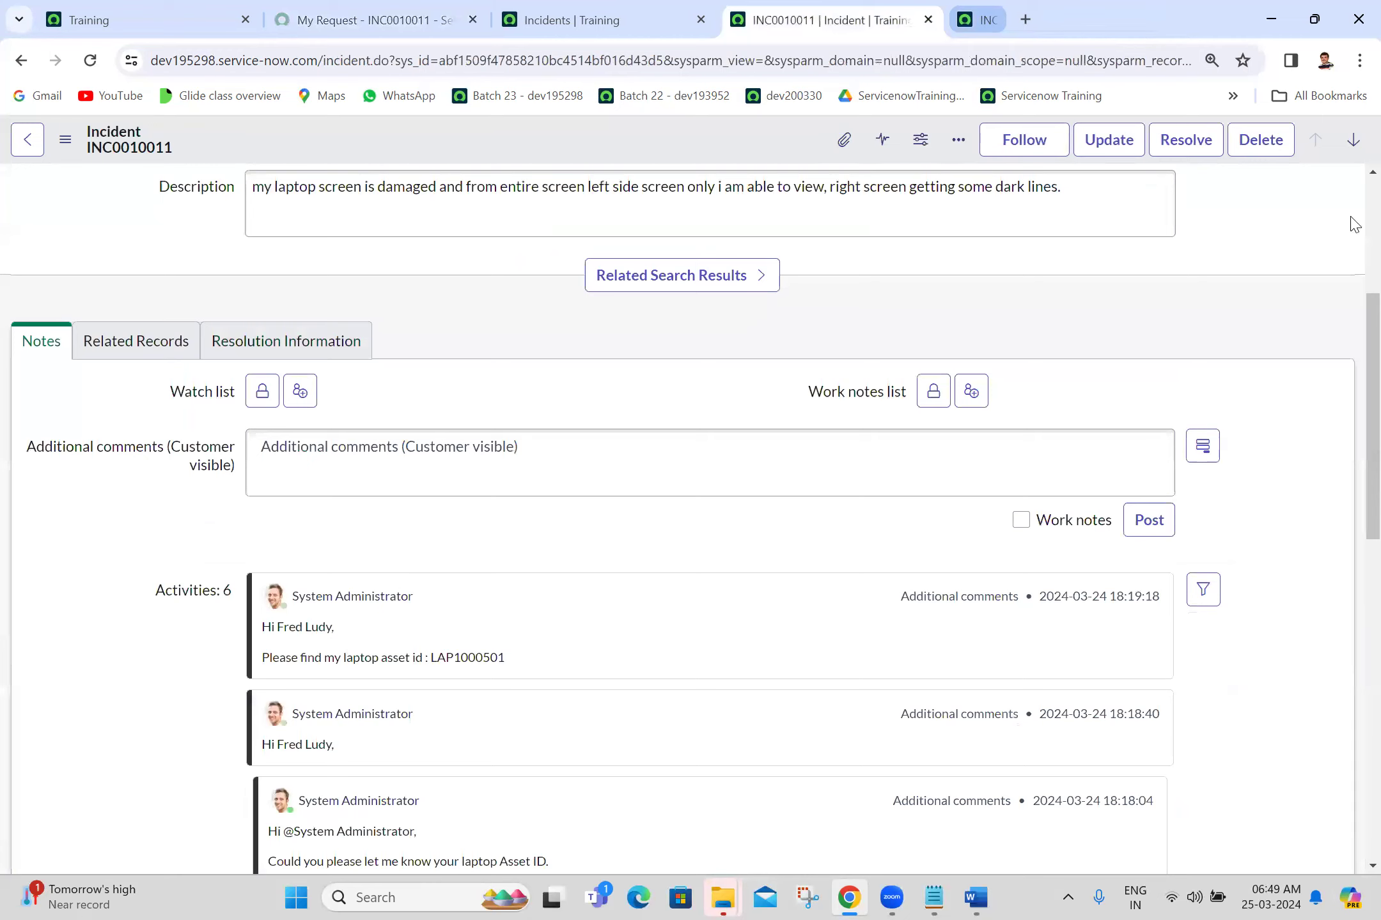
scroll(1350, 222, up, 5)
scroll(1353, 231, down, 4)
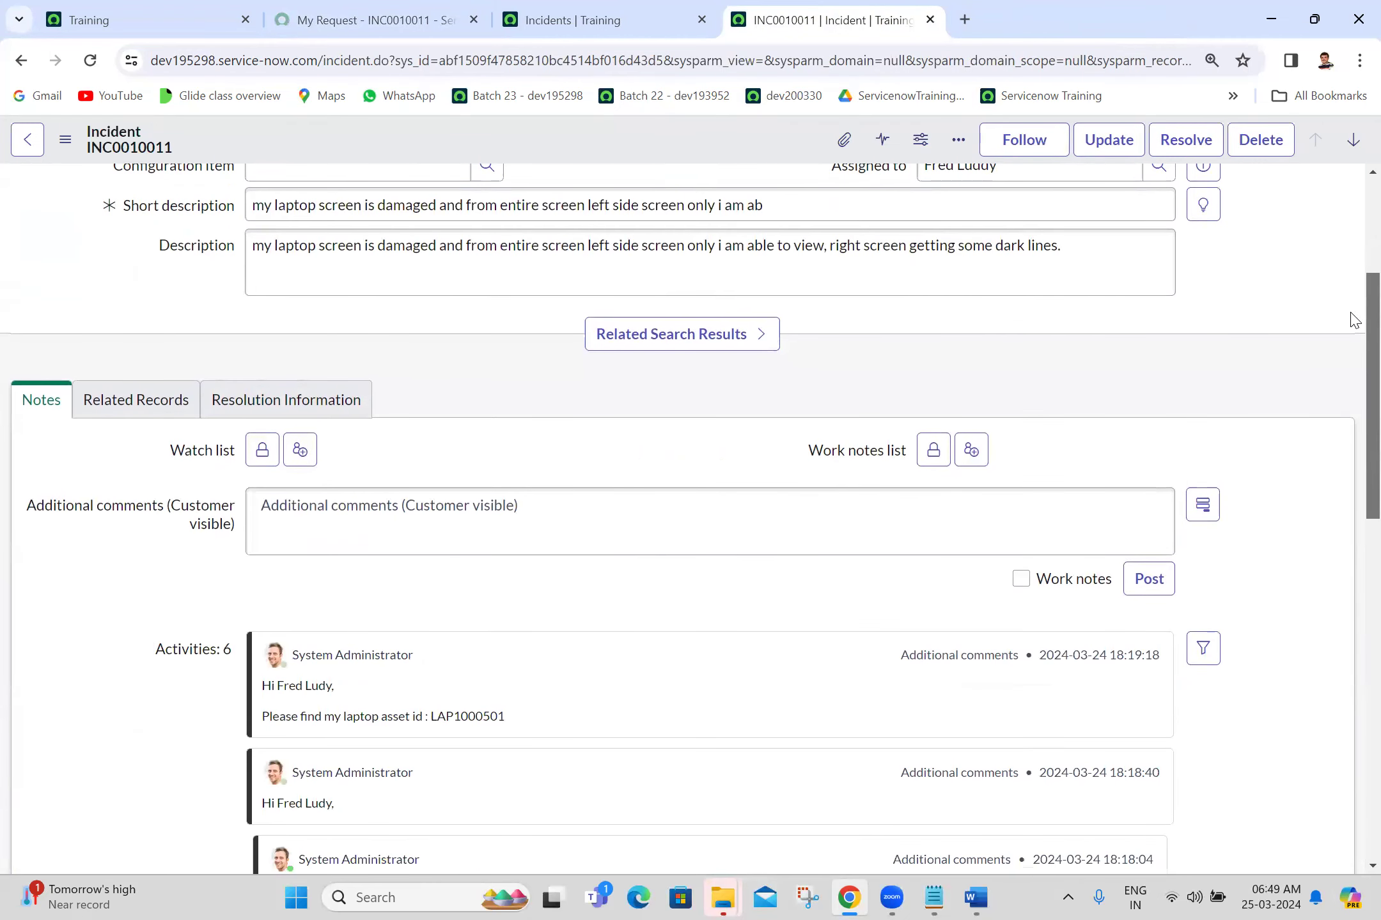
scroll(1354, 319, up, 4)
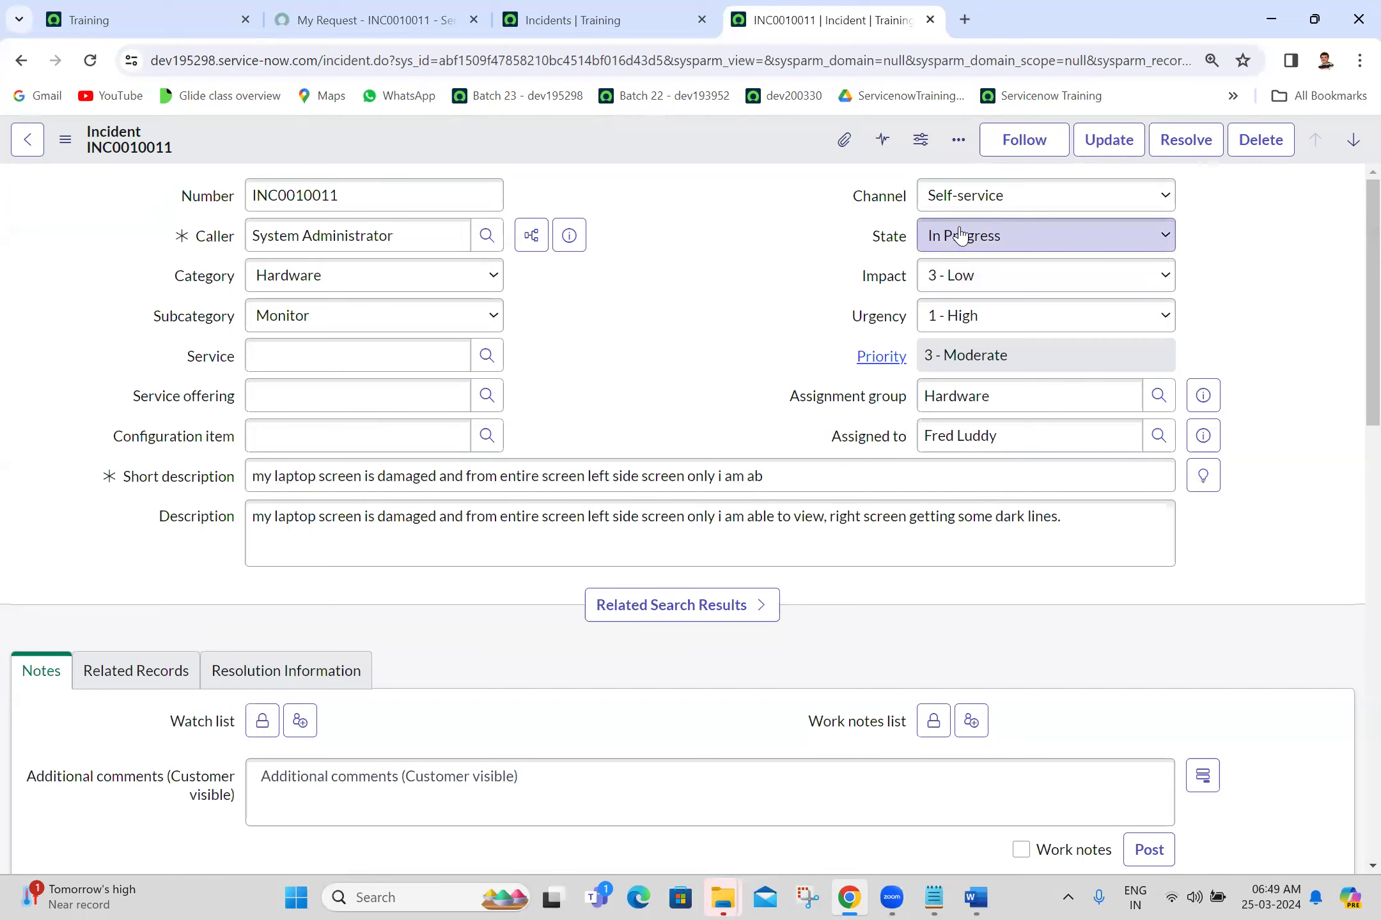
scroll(1354, 339, down, 7)
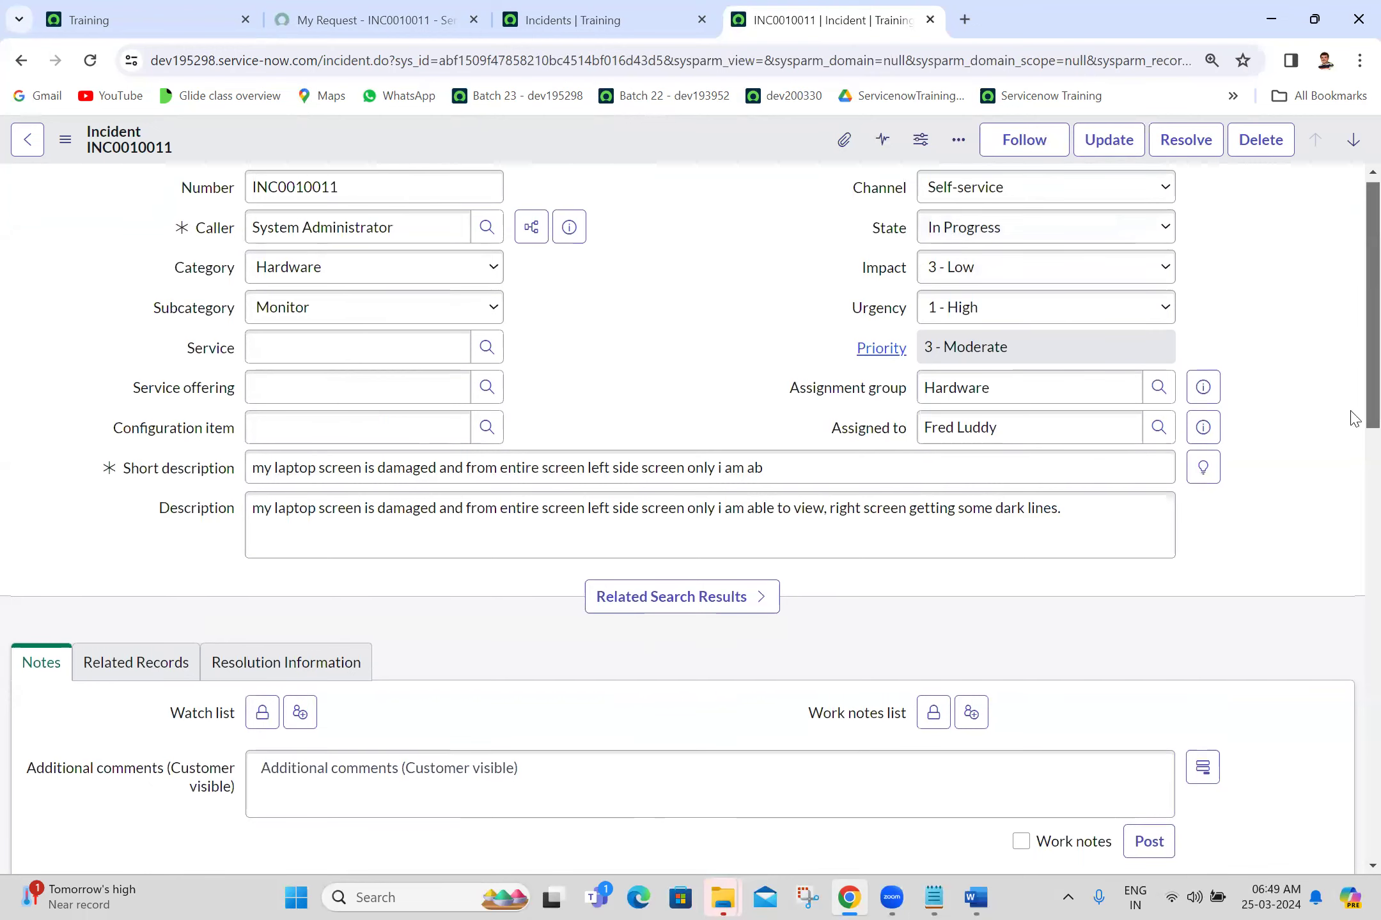
scroll(1353, 371, up, 3)
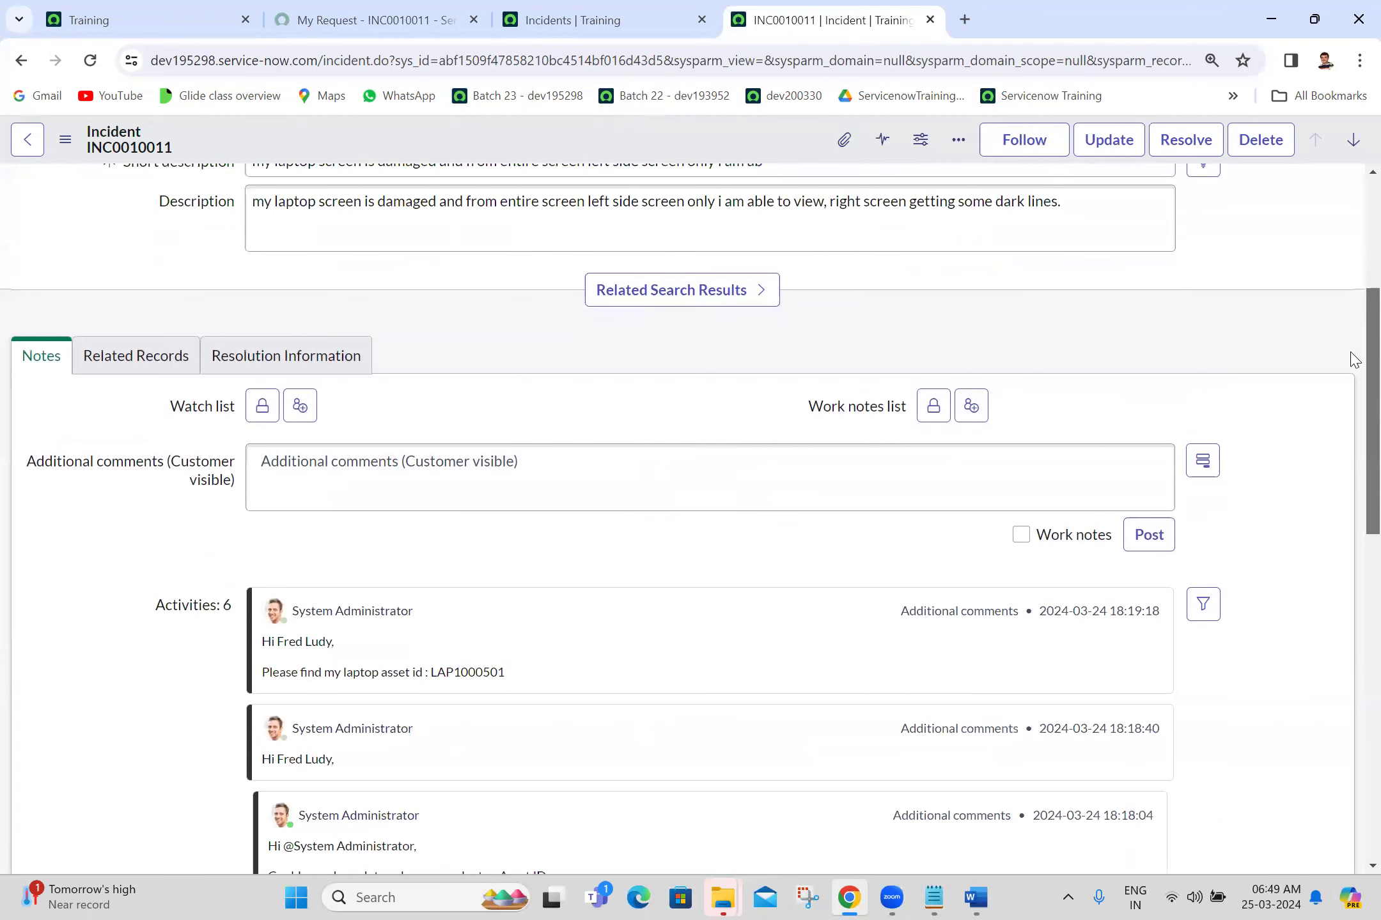
scroll(1354, 195, up, 5)
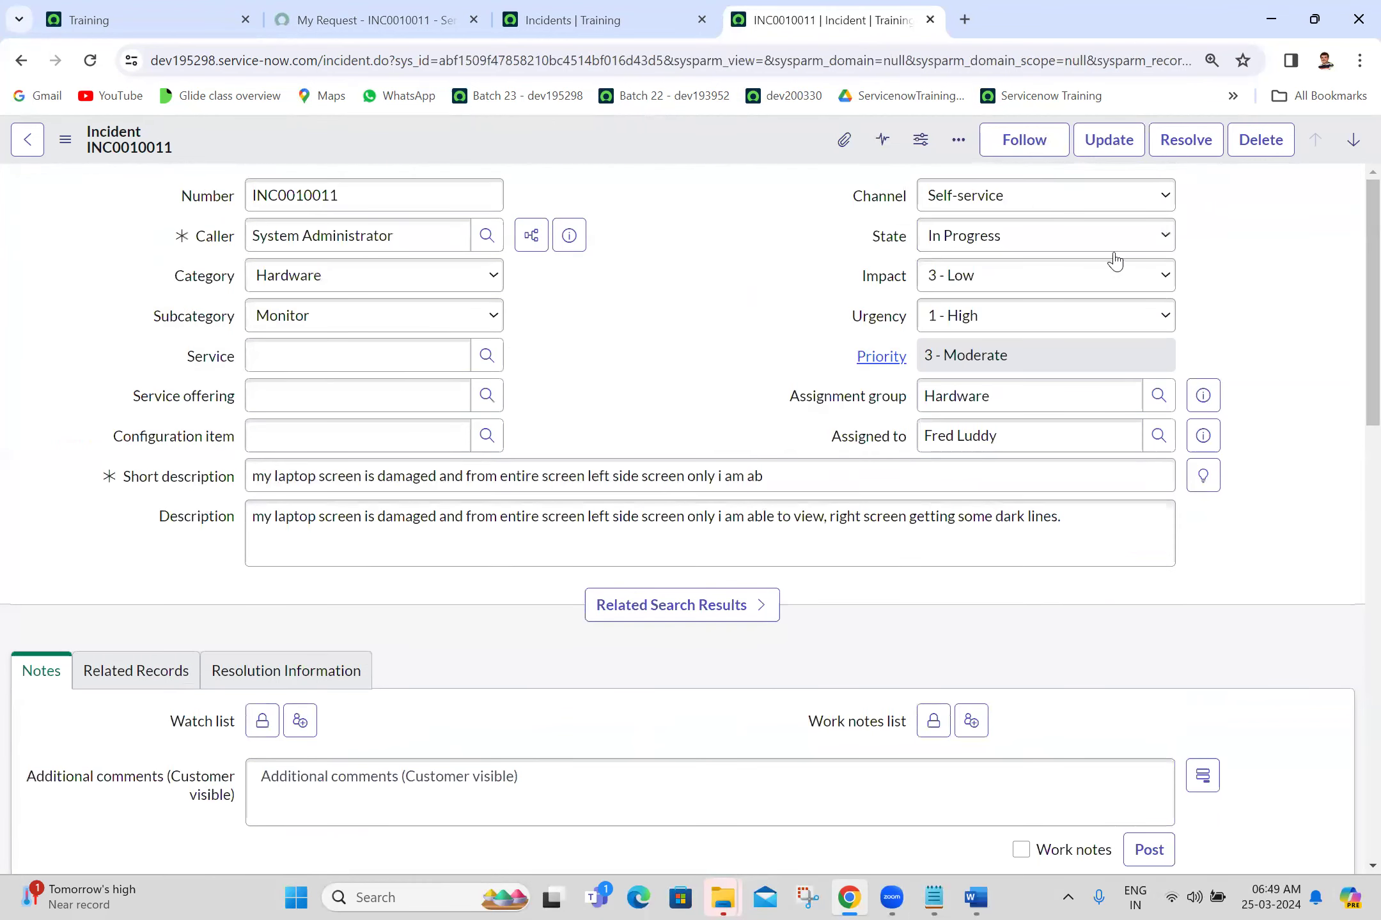
Step: Set INC0010011's State field from In Progress to Resolved
click(1029, 235)
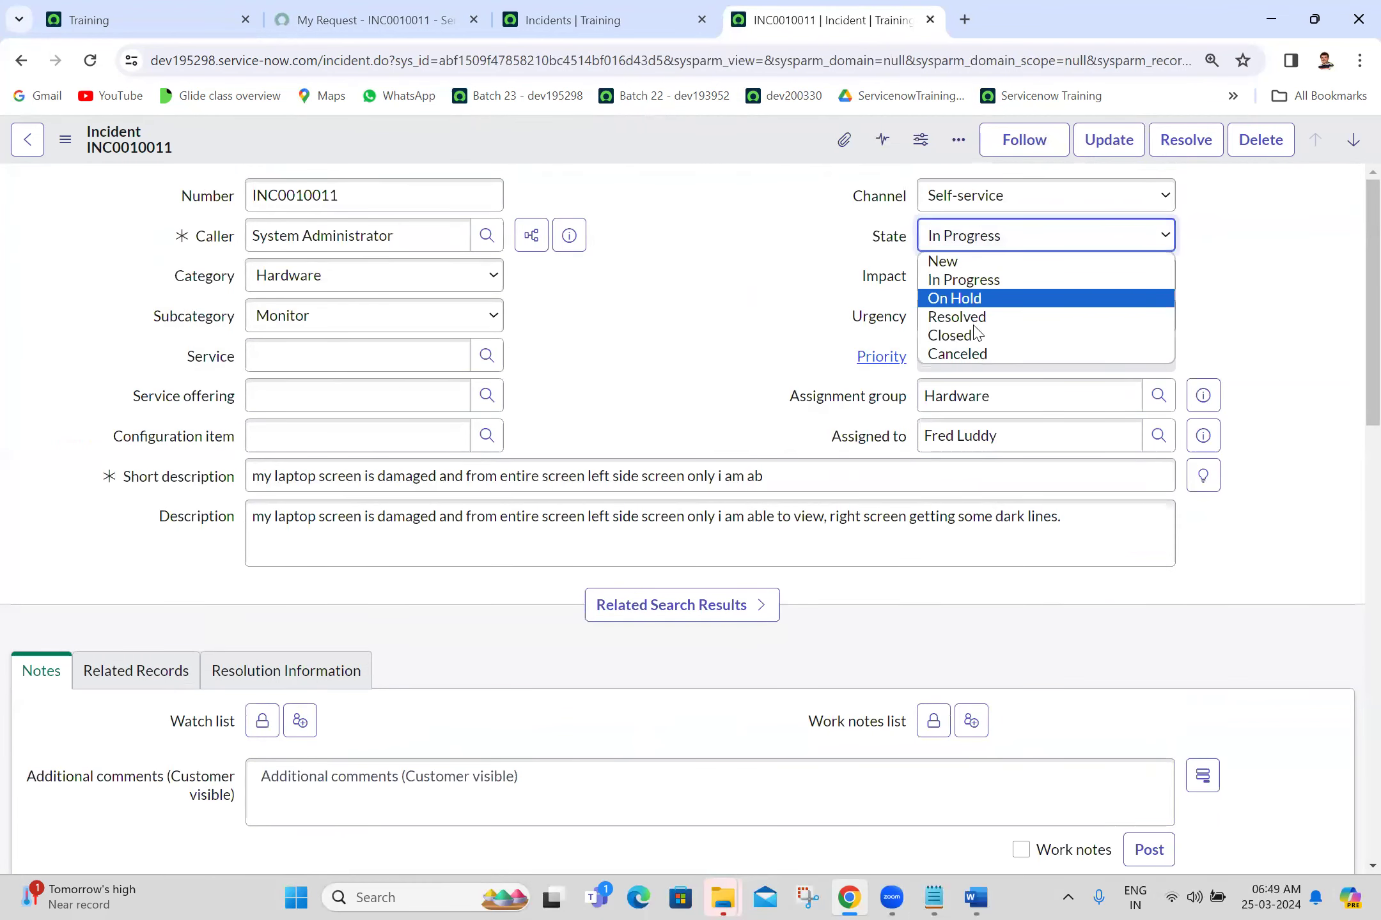
click(957, 317)
scroll(1354, 407, down, 4)
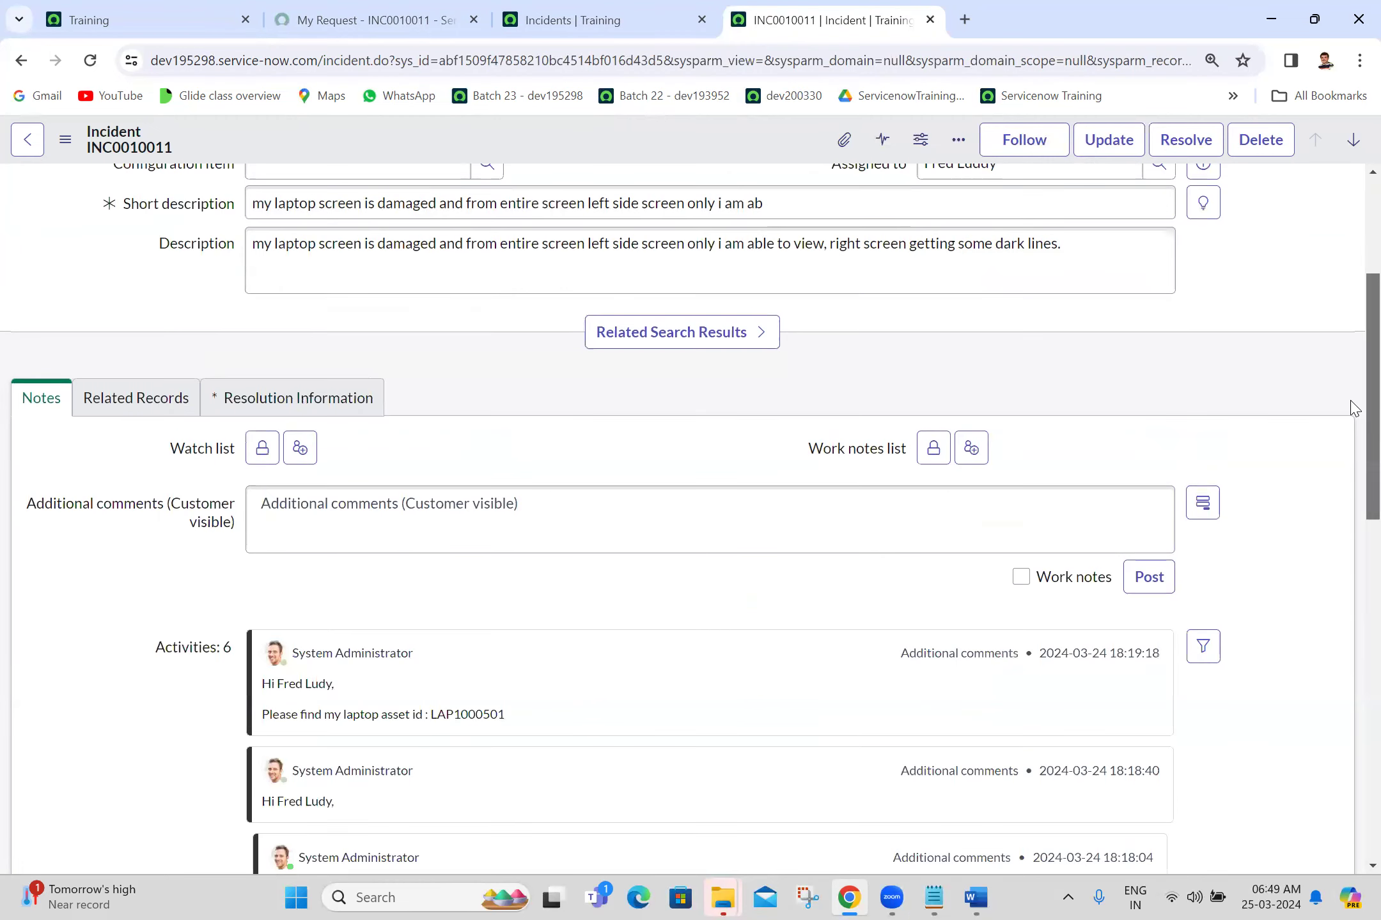
scroll(1353, 409, down, 1)
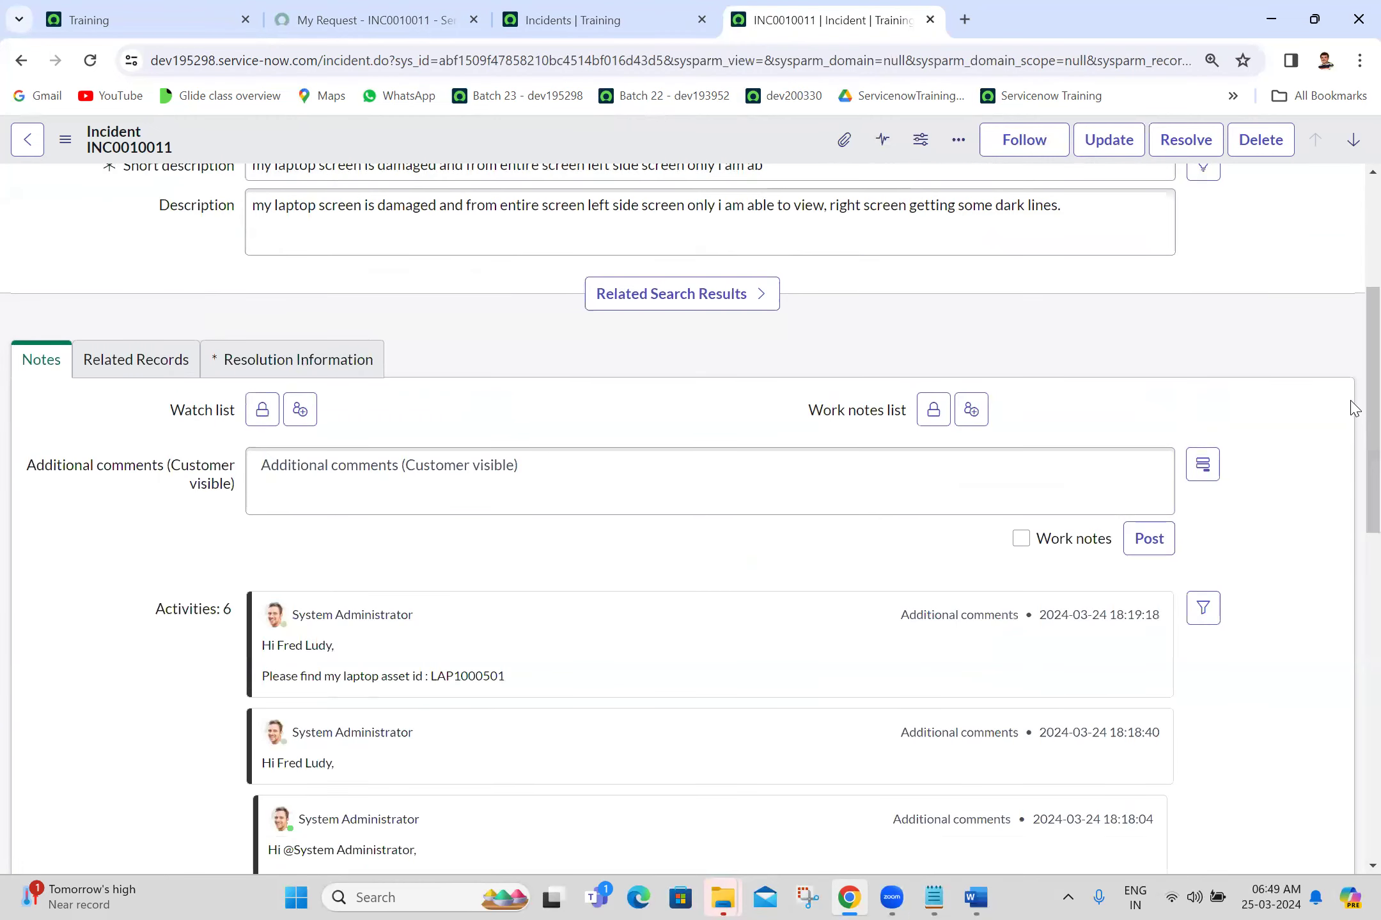
Step: Set the Resolution code to Solution provided under Resolution Information
click(361, 368)
click(374, 456)
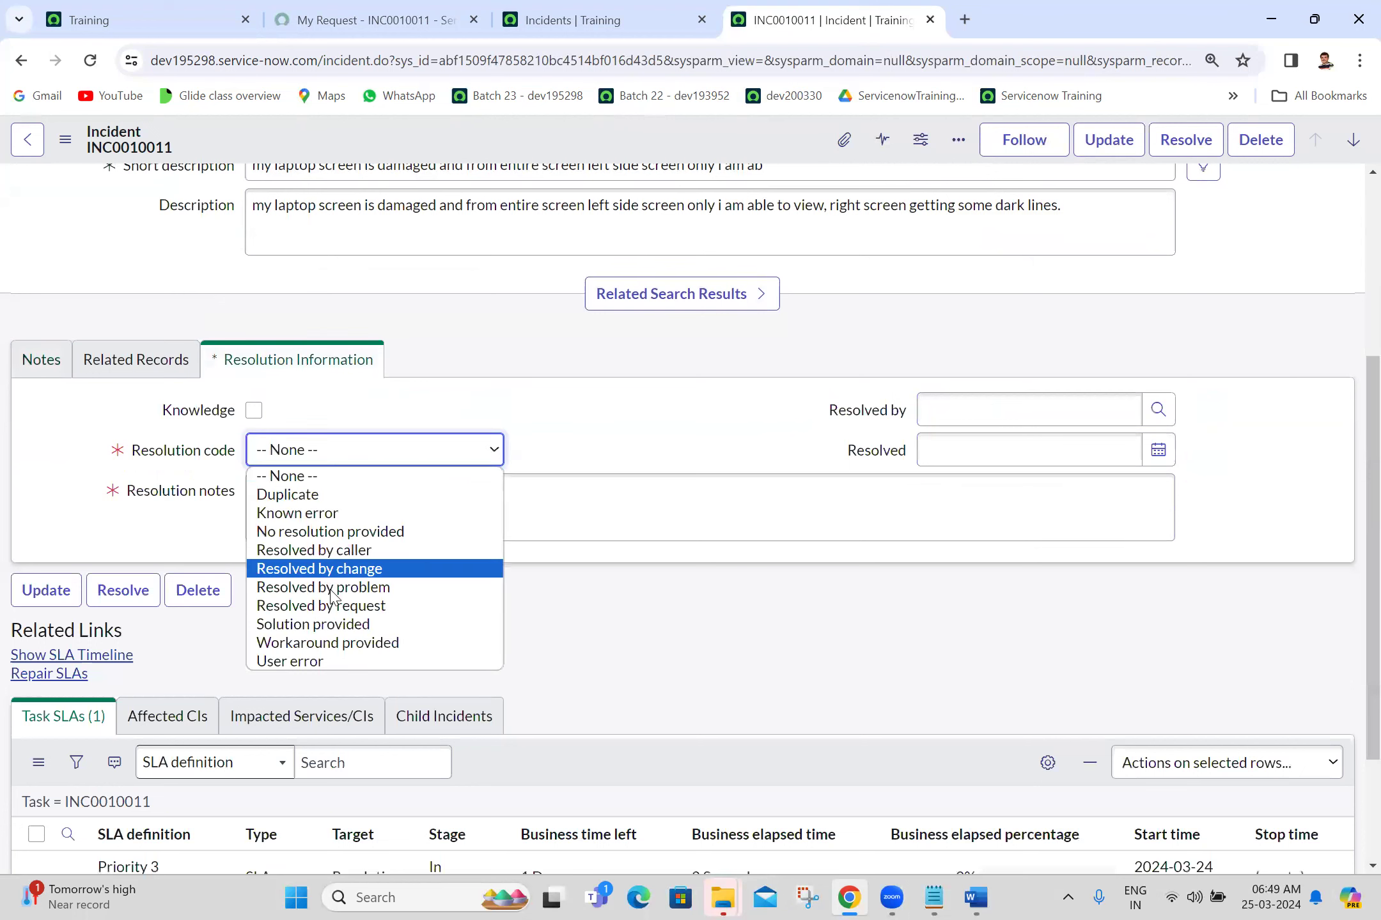
click(345, 627)
Step: Write resolution notes: 'Hi Admin, Your monitor was damaged fully, you need to get new monitor, please raise a laptop request.'
click(431, 527)
text(Hi )
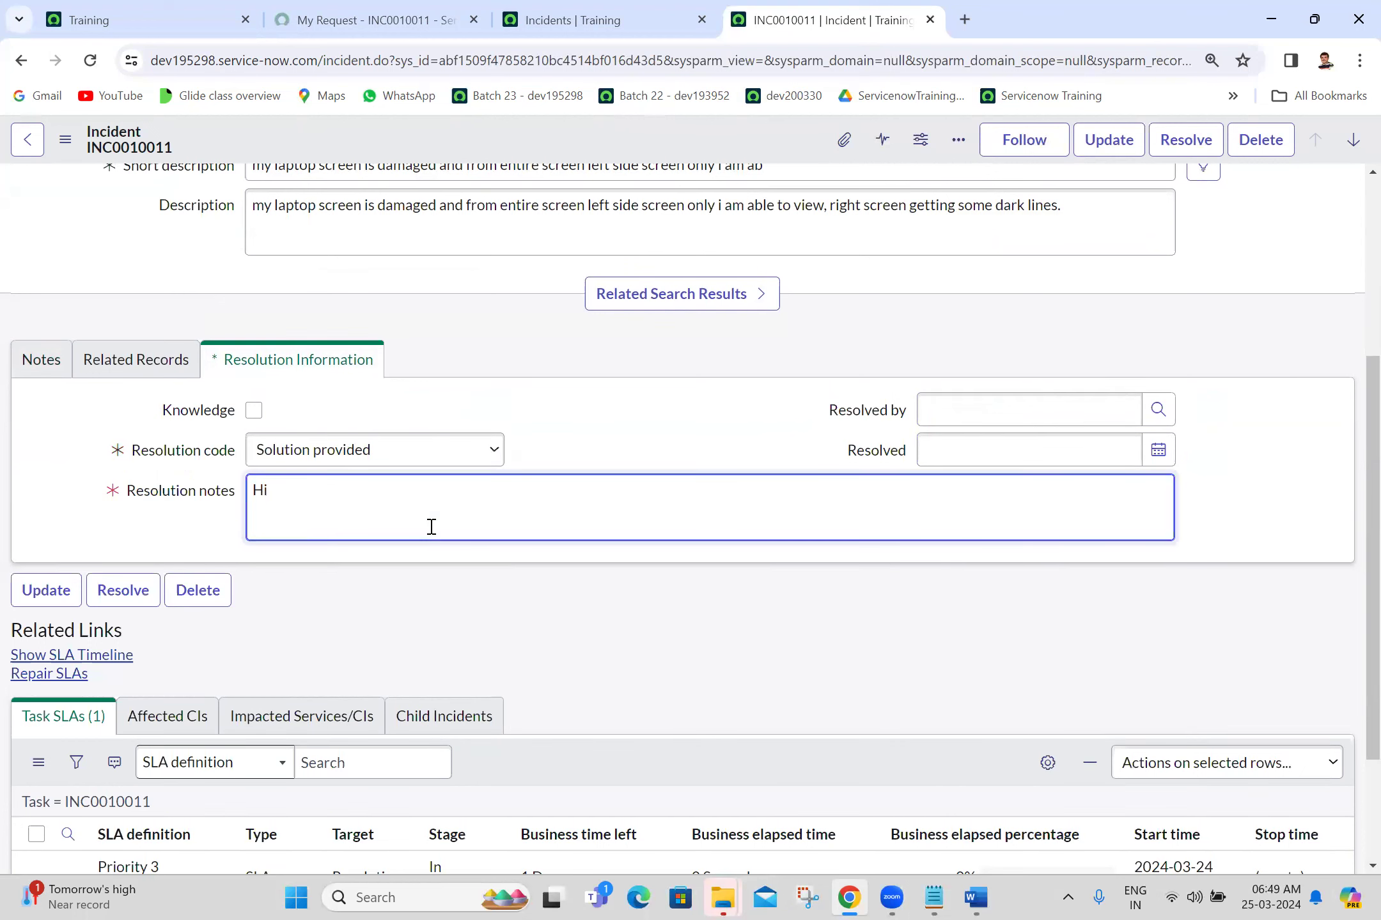
text(S)
key(BackSpace)
text(Admin,)
key(Return)
key(Return)
text(Your)
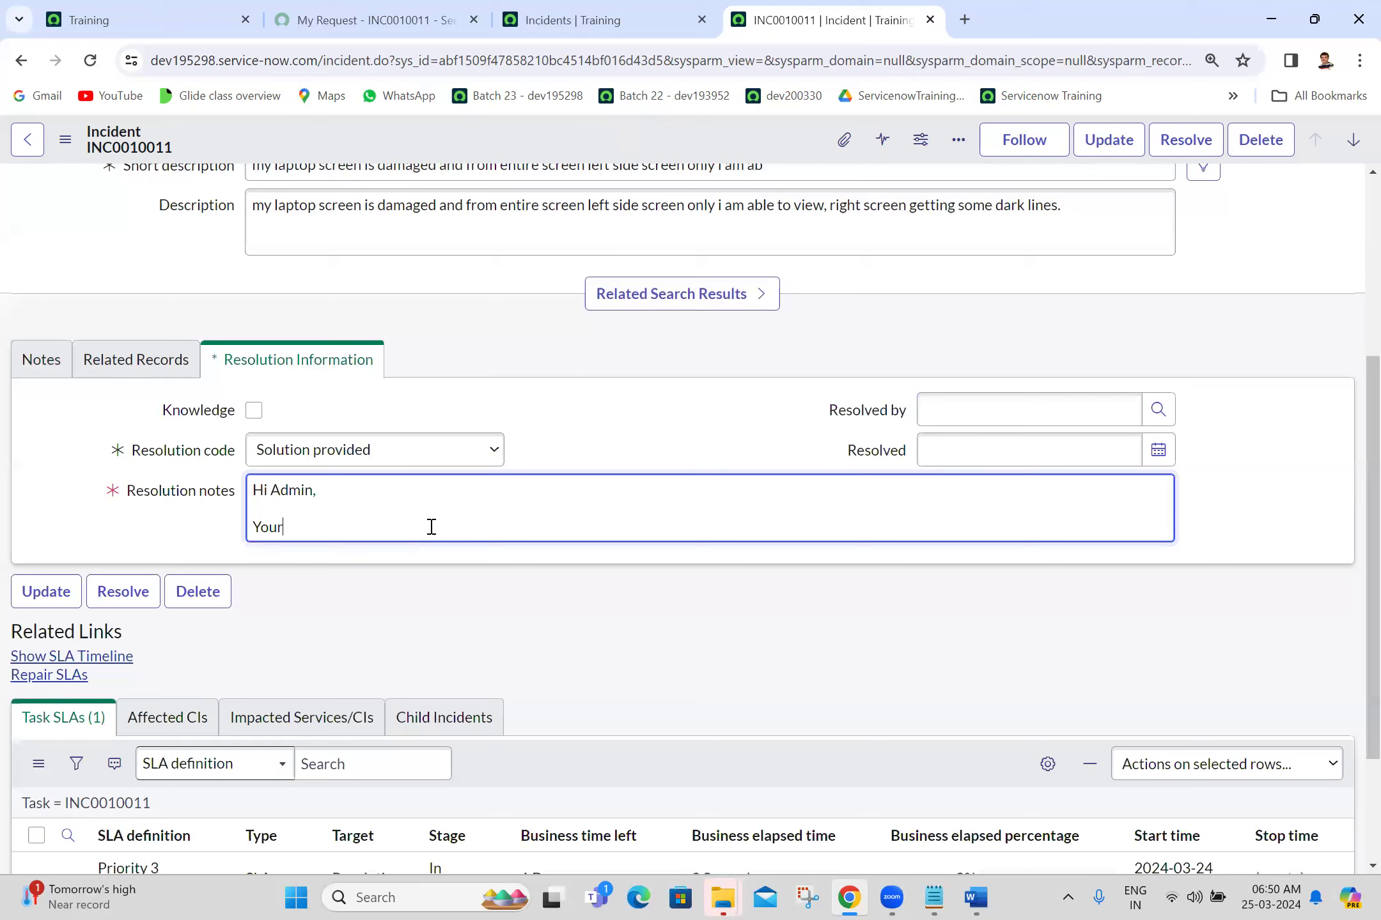
text( monitor was damage)
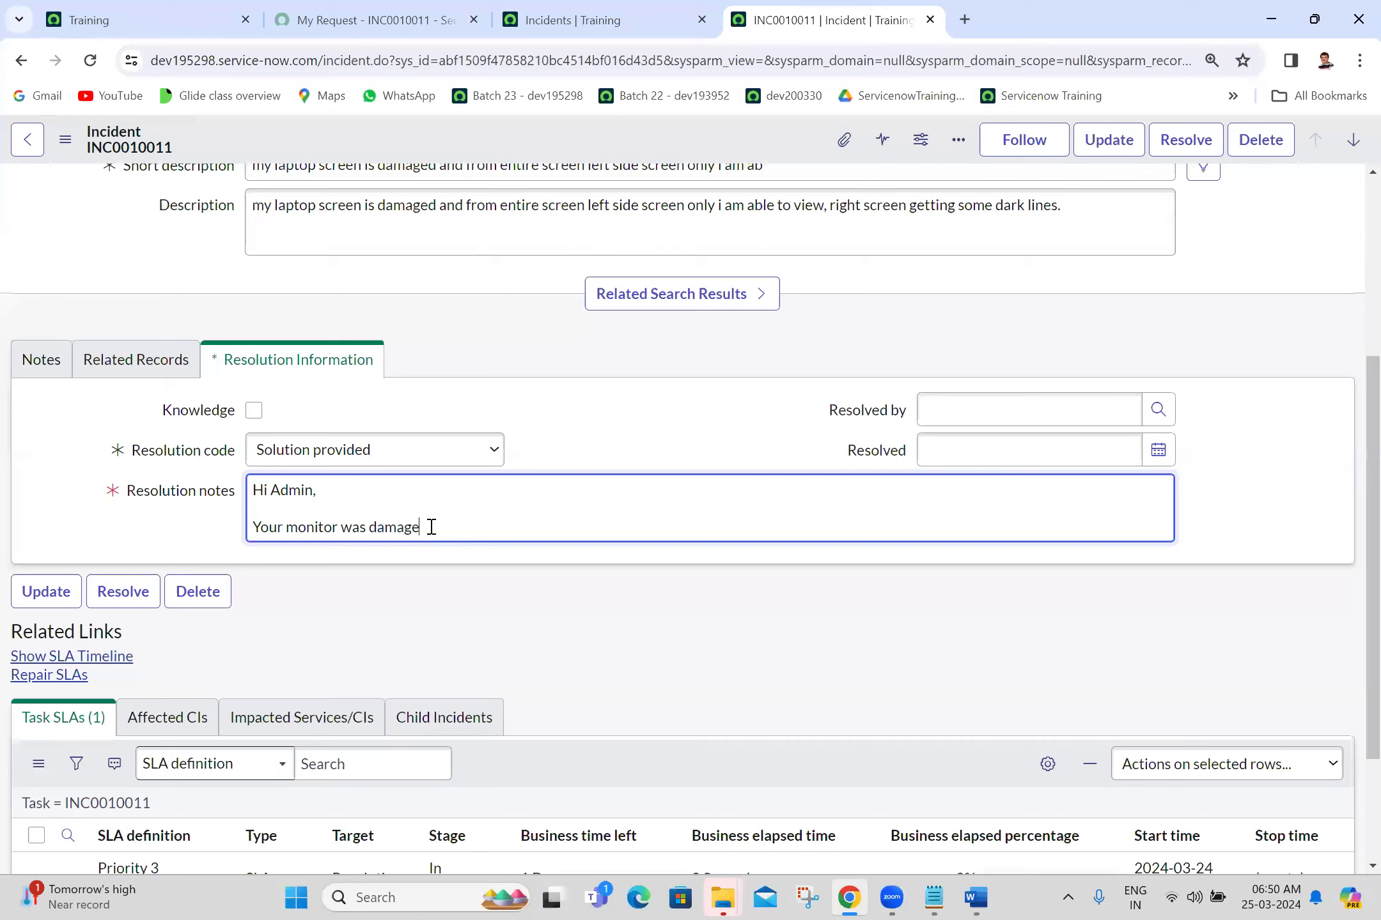
text(d fully, you need to get new monitor )
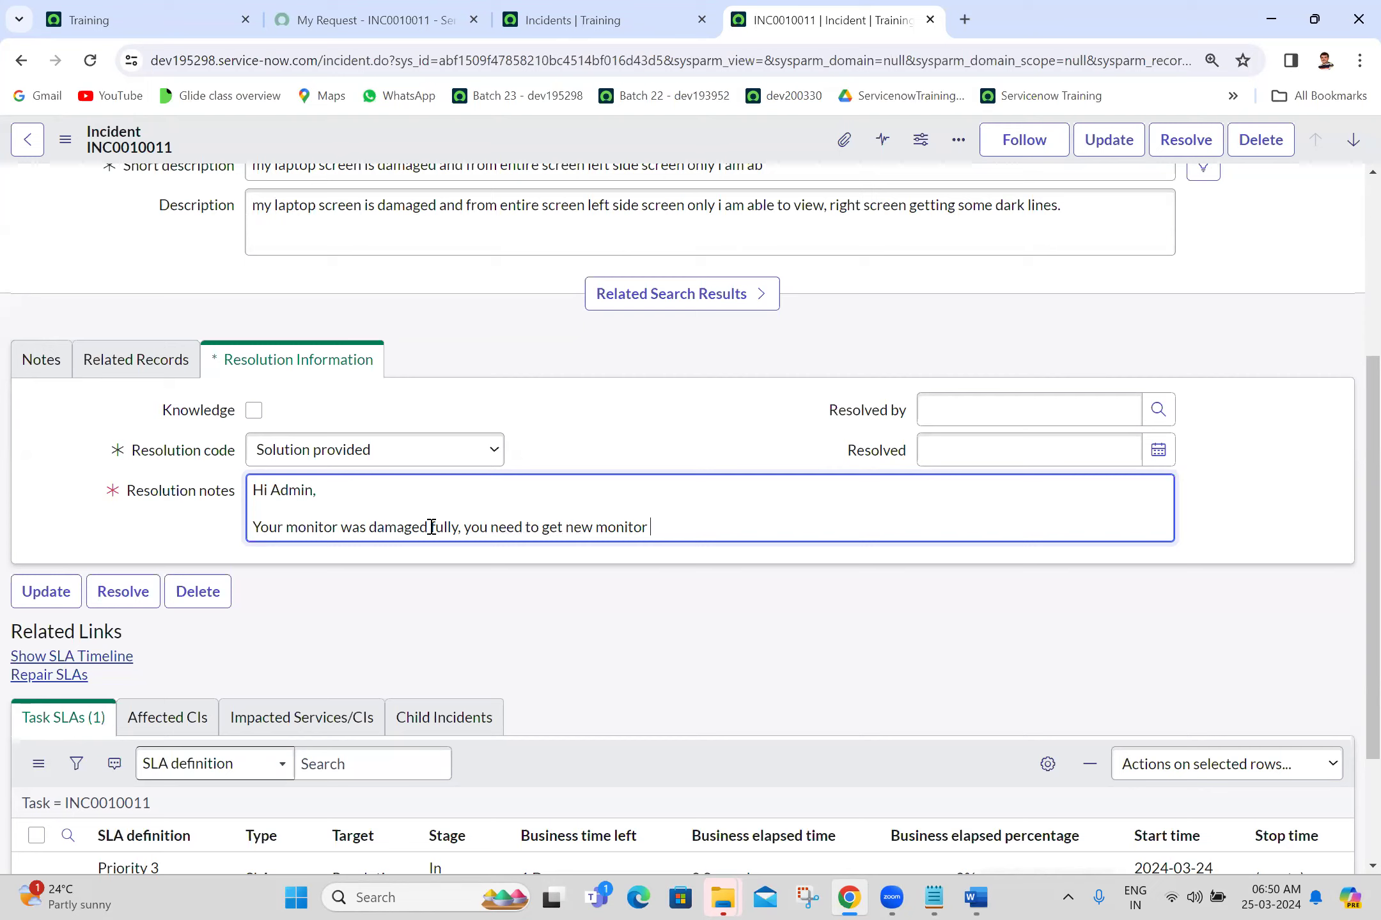
text(,m)
key(BackSpace)
text(please raise a laptop request)
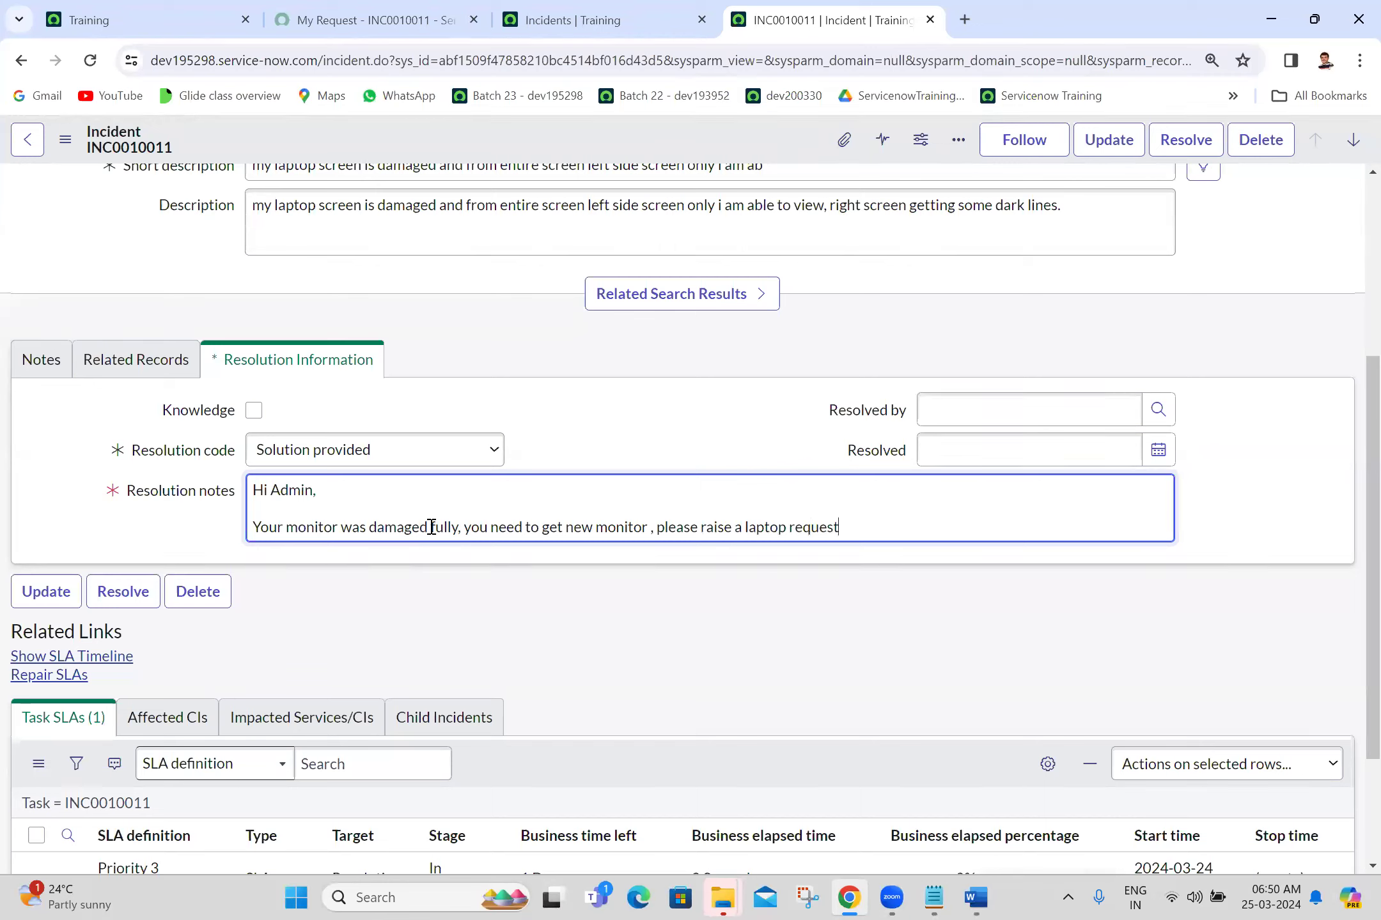
text(.)
Step: Sign off the resolution notes with 'Thanks,' and the author's name
key(Return)
key(Return)
text(Thanks,)
key(Return)
text(Ramanjaneya)
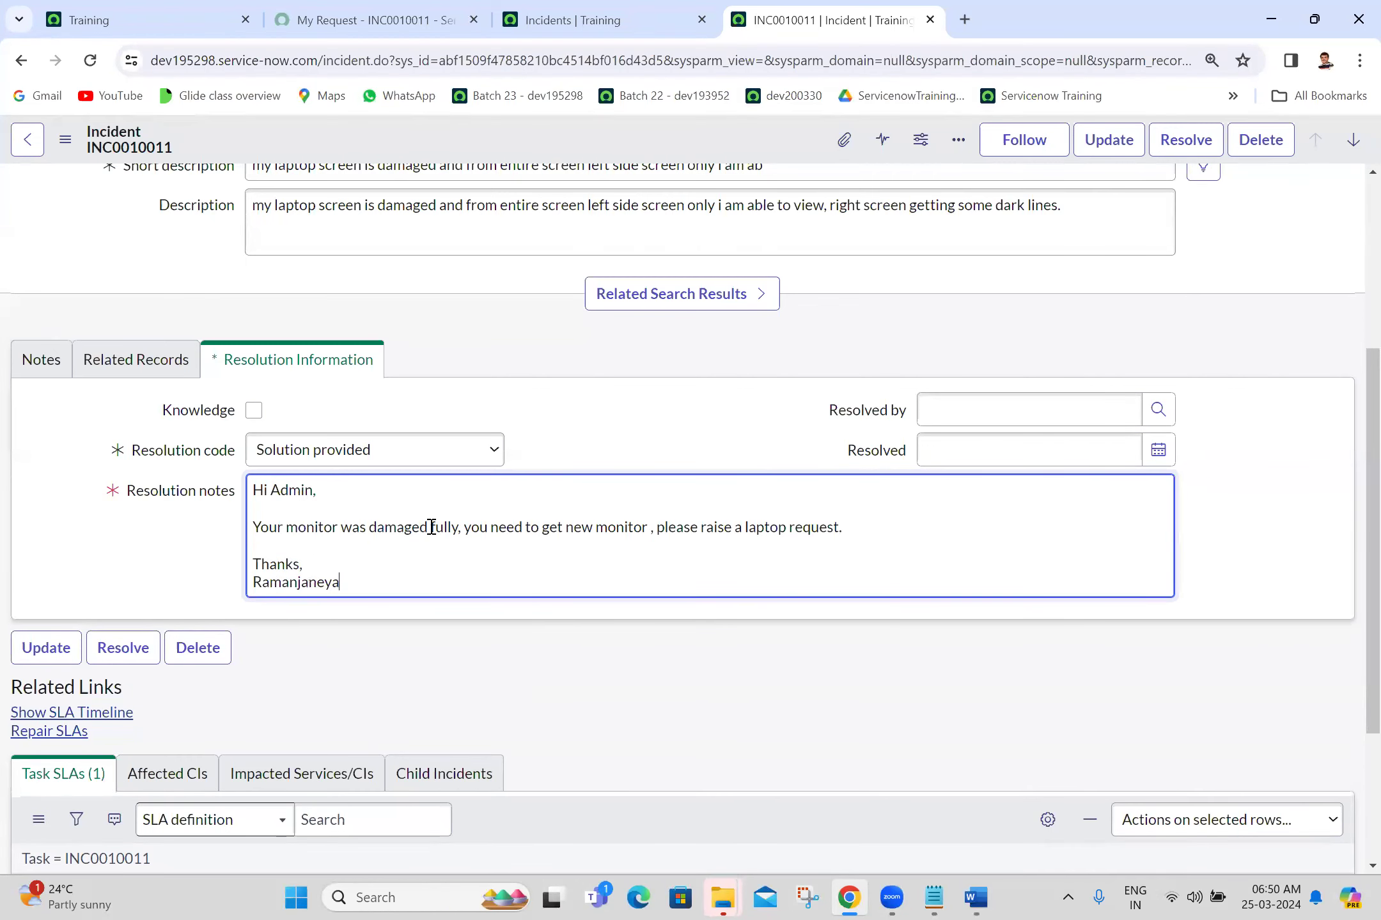
triple_click(452, 525)
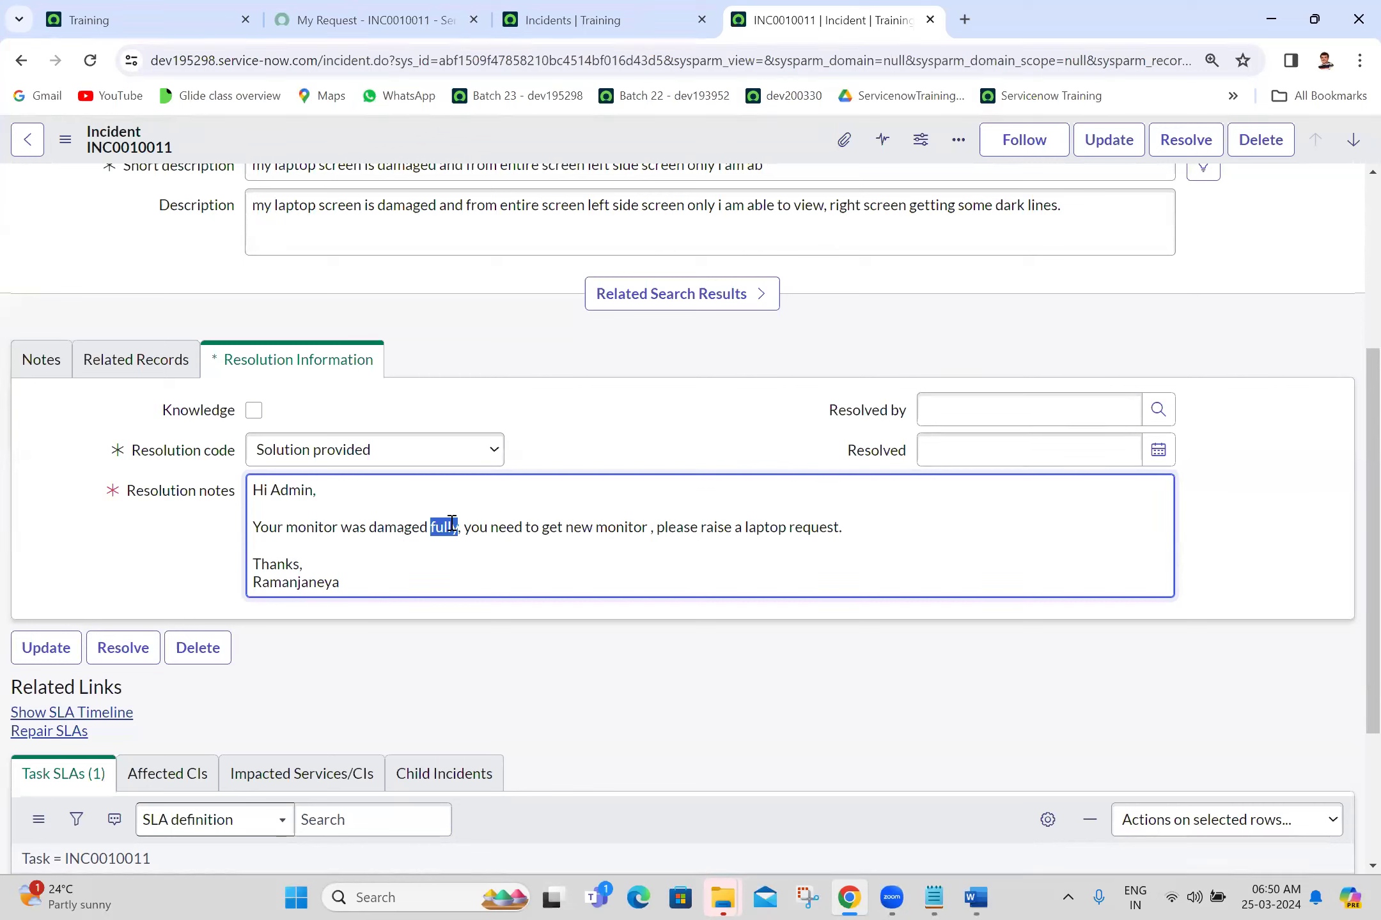
click(68, 150)
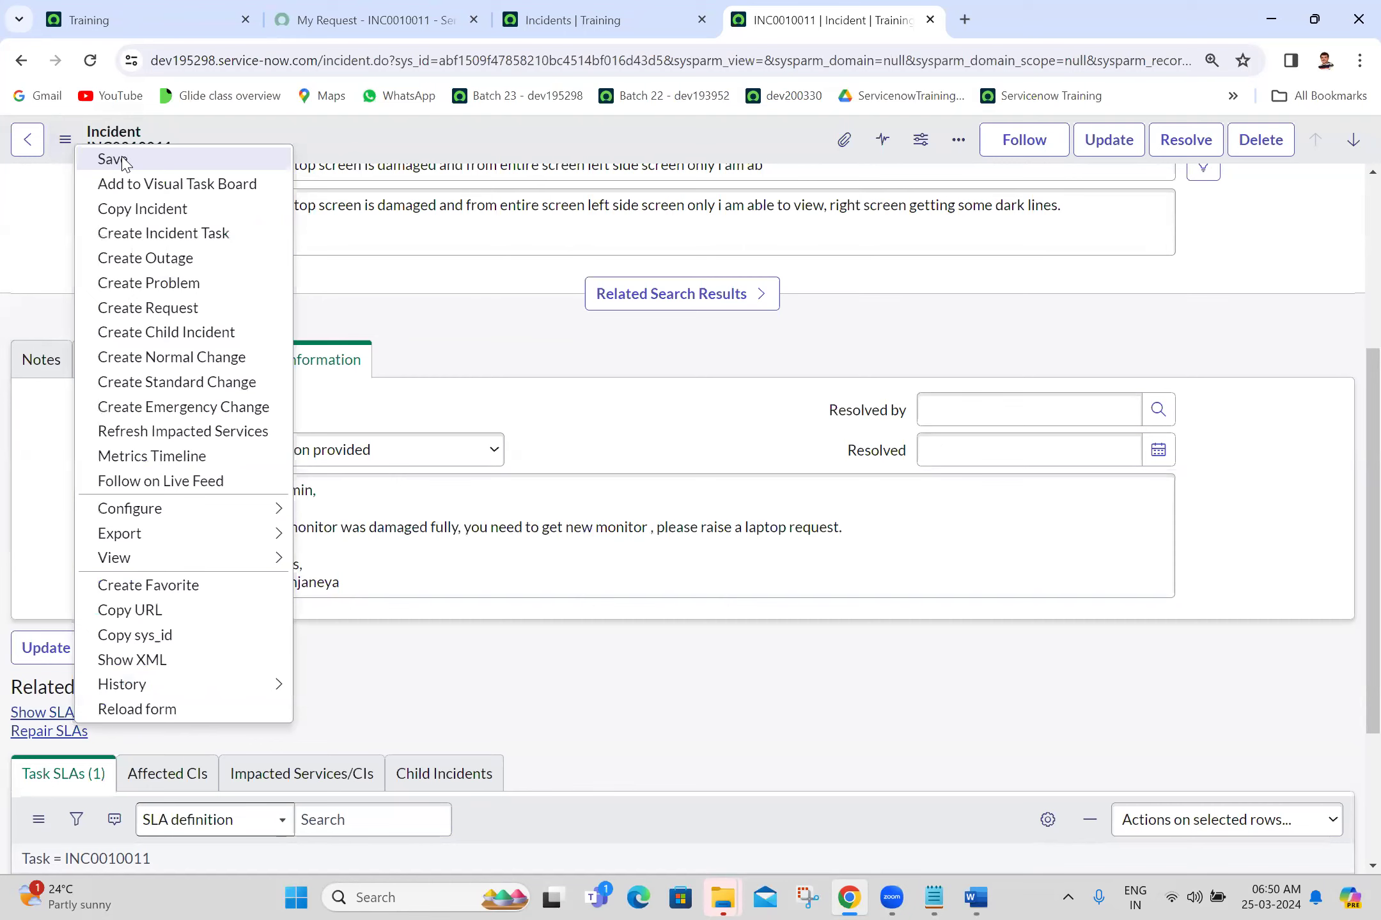
Step: Save the incident and check the portal request page shows it Resolved
click(113, 159)
click(314, 9)
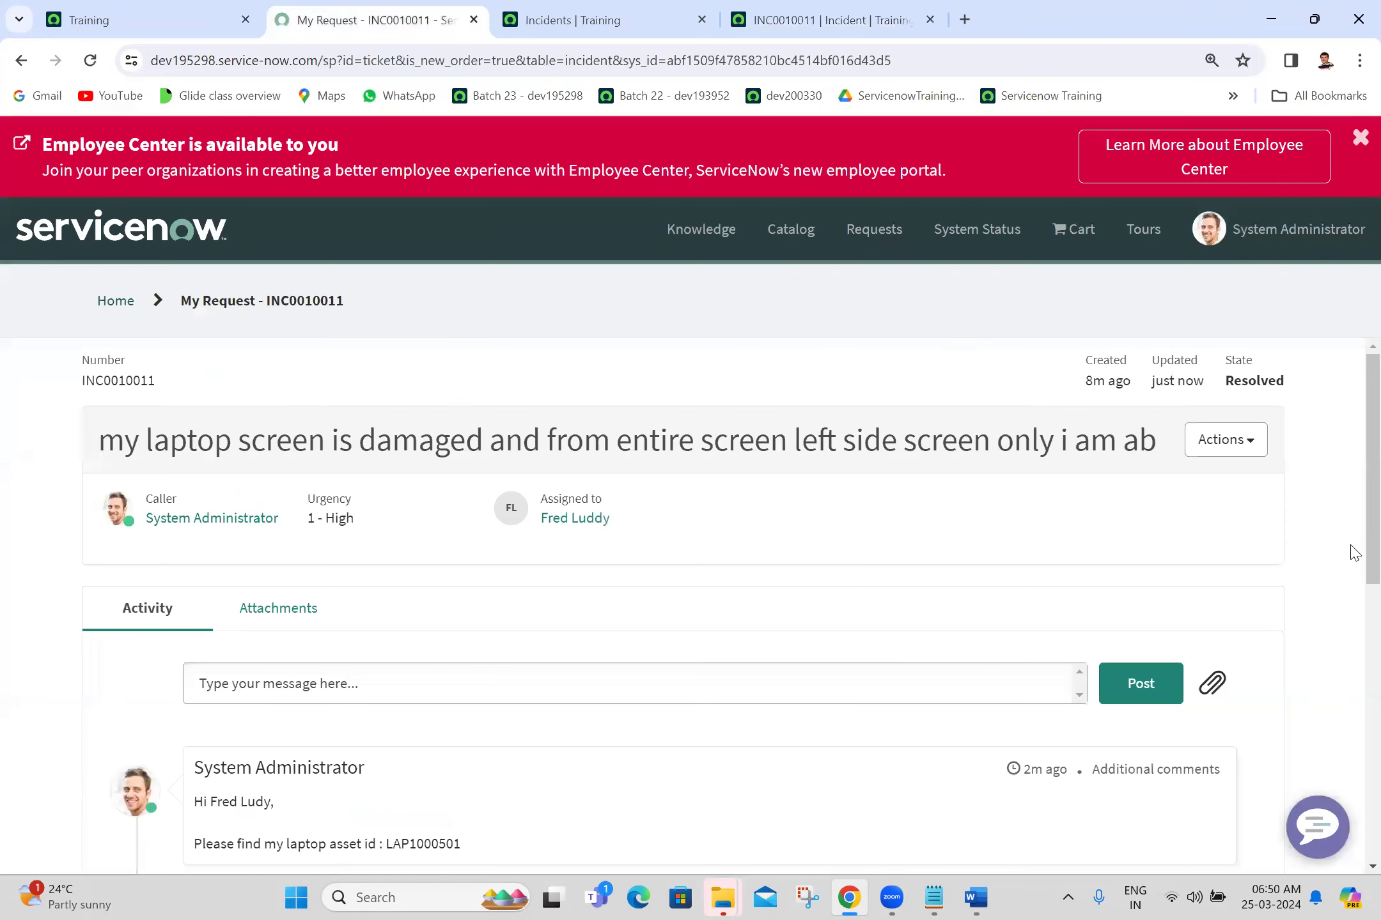
scroll(1355, 551, down, 3)
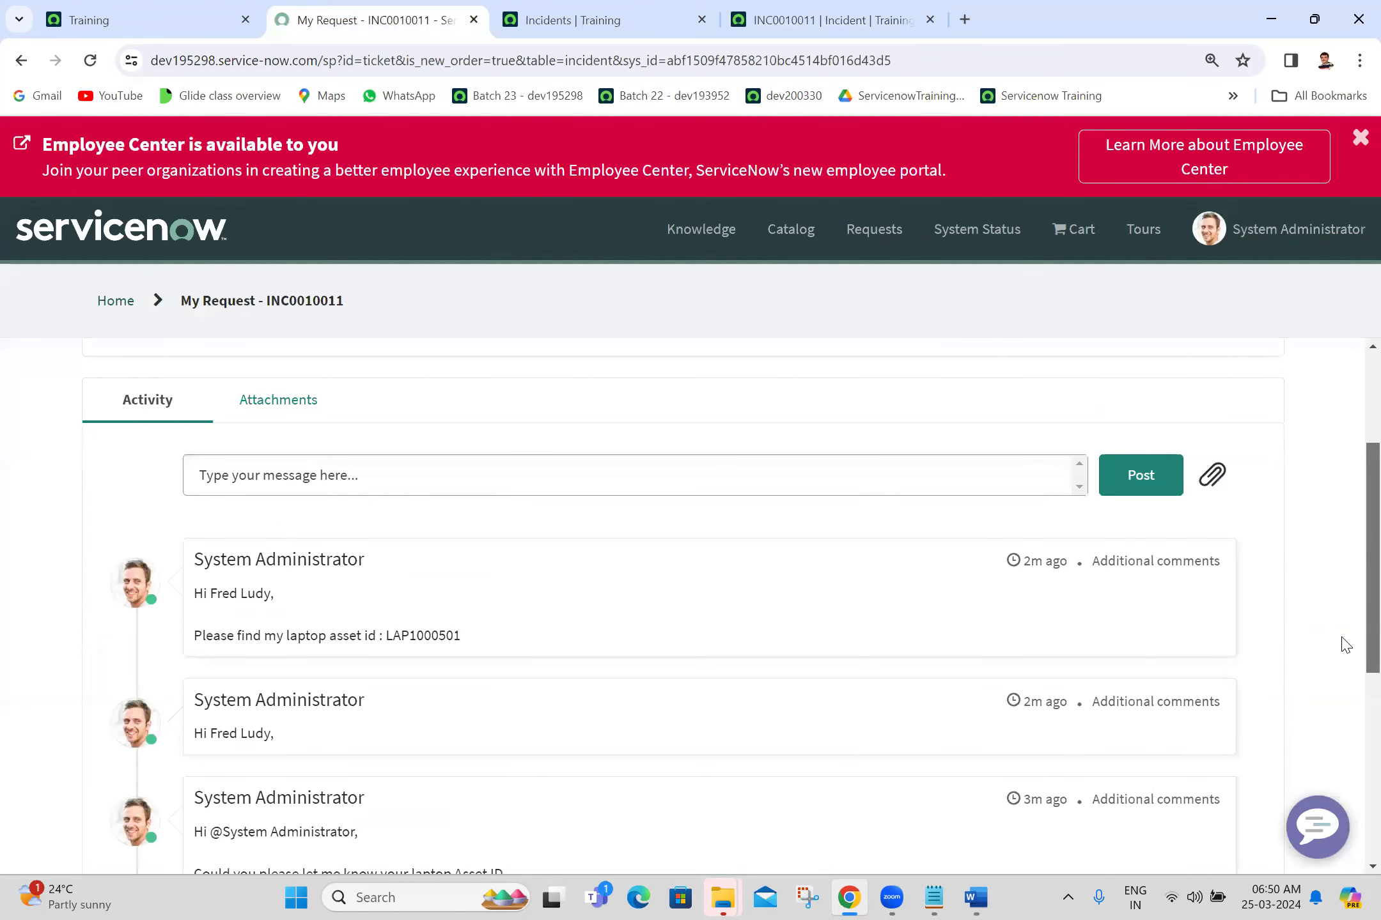
scroll(1343, 647, down, 5)
scroll(1310, 770, up, 4)
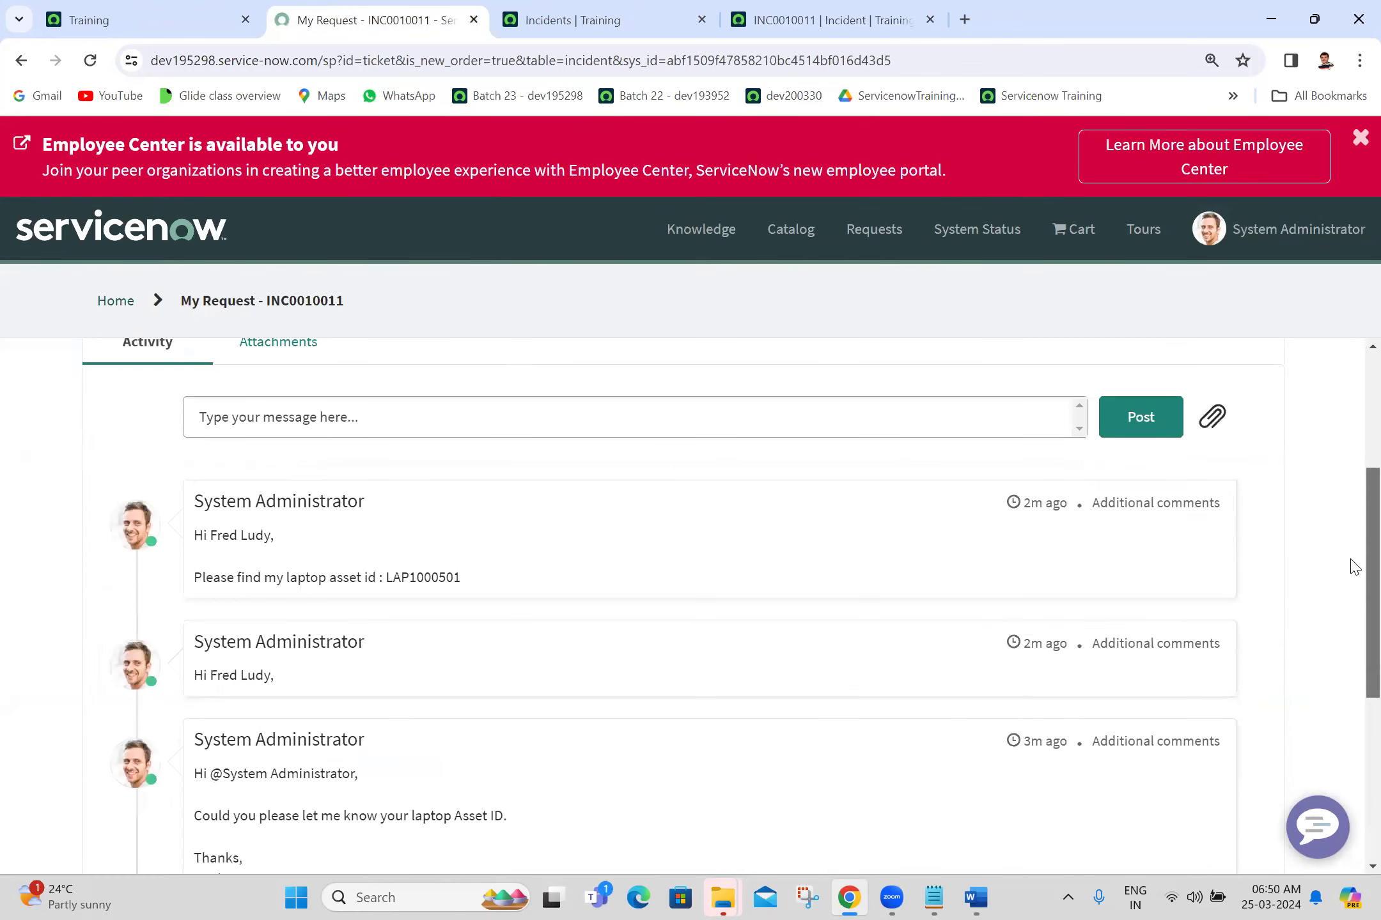
scroll(1354, 567, up, 4)
Step: Review the saved incident's notes and activity history, then return to the portal request
click(821, 9)
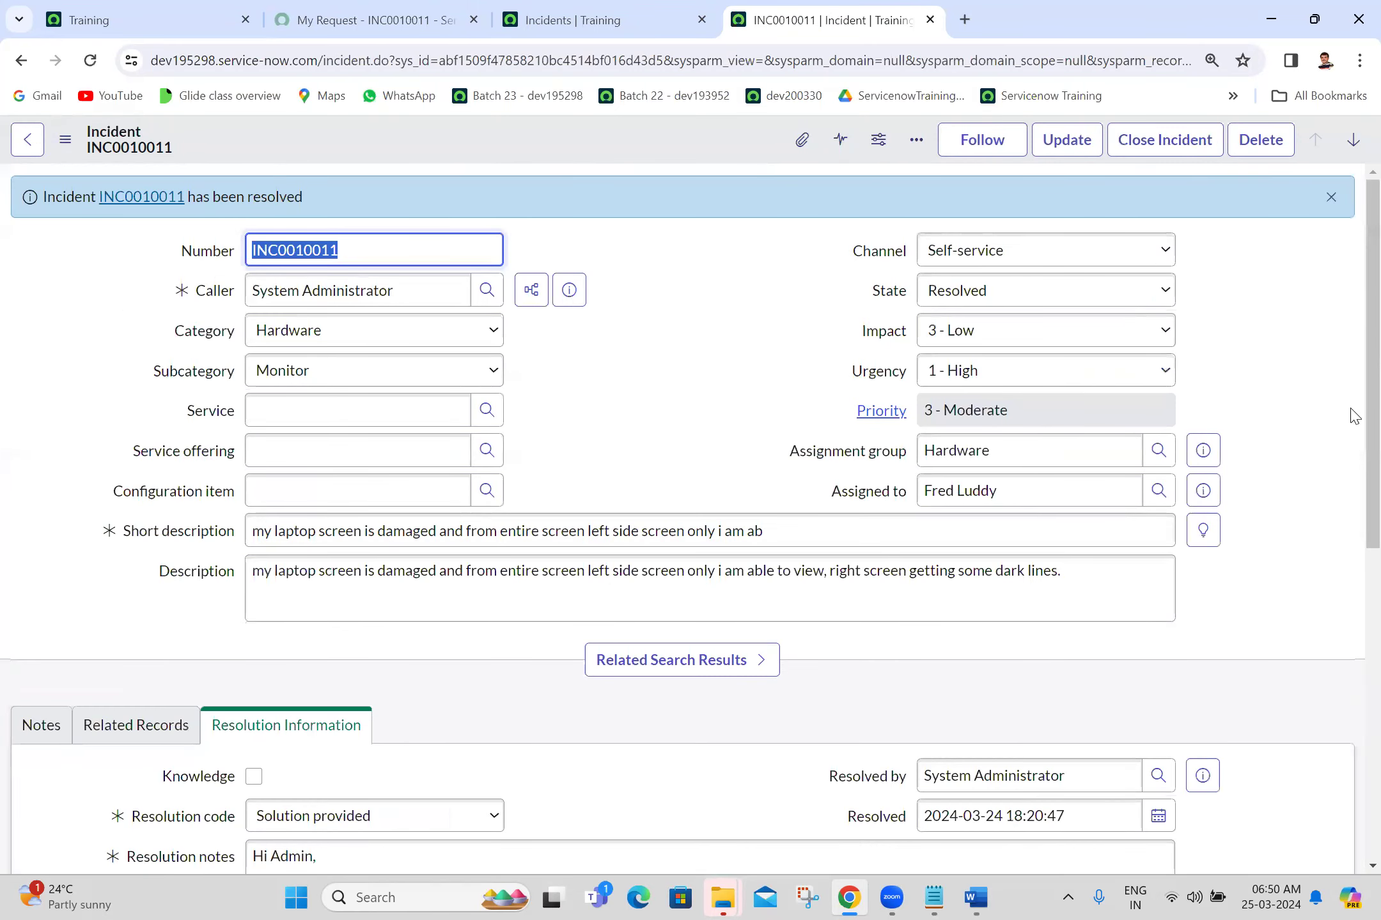
scroll(1352, 516, down, 5)
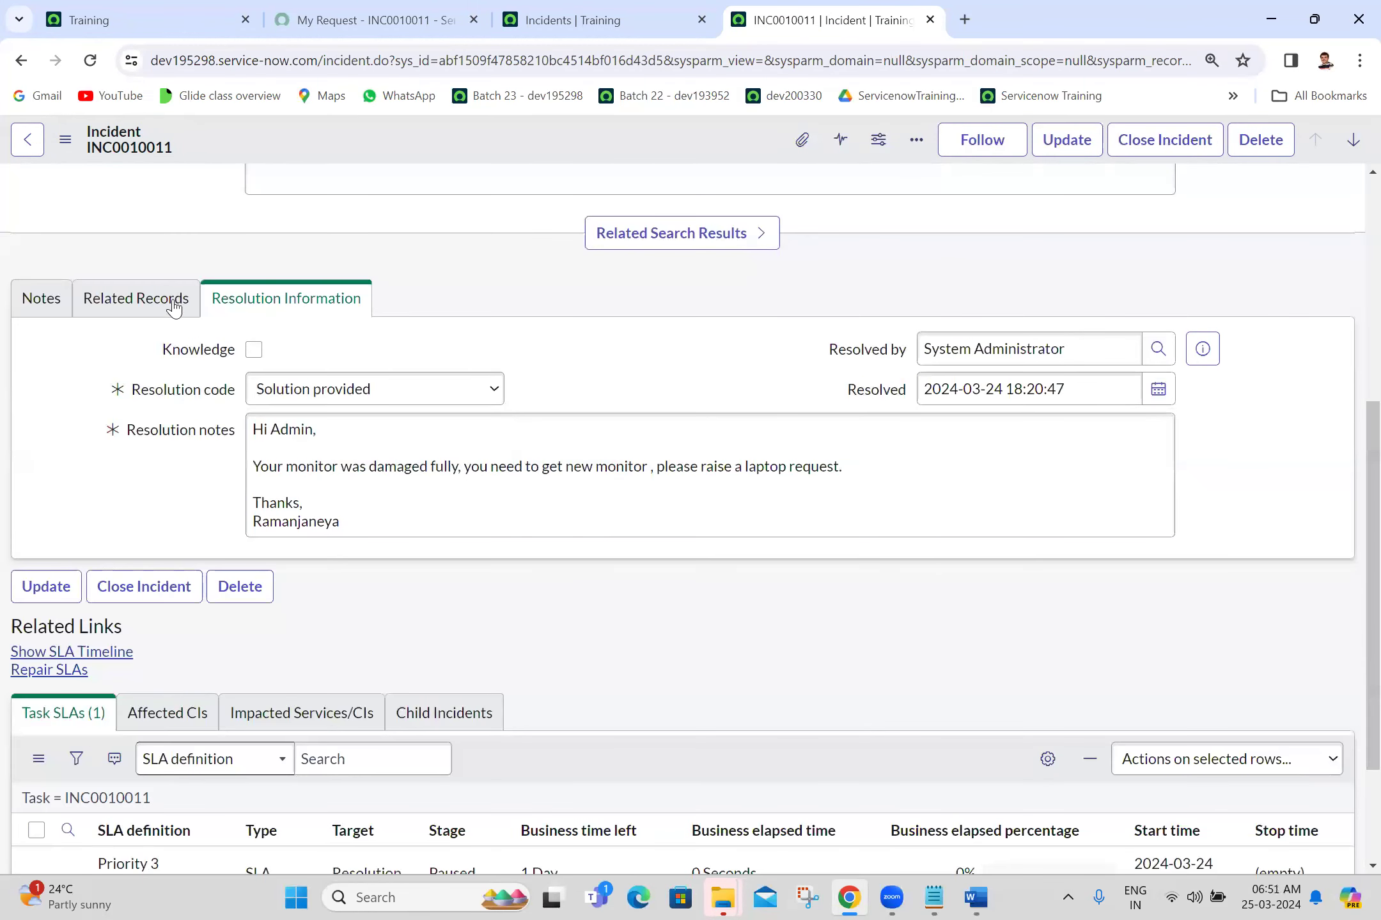
click(46, 300)
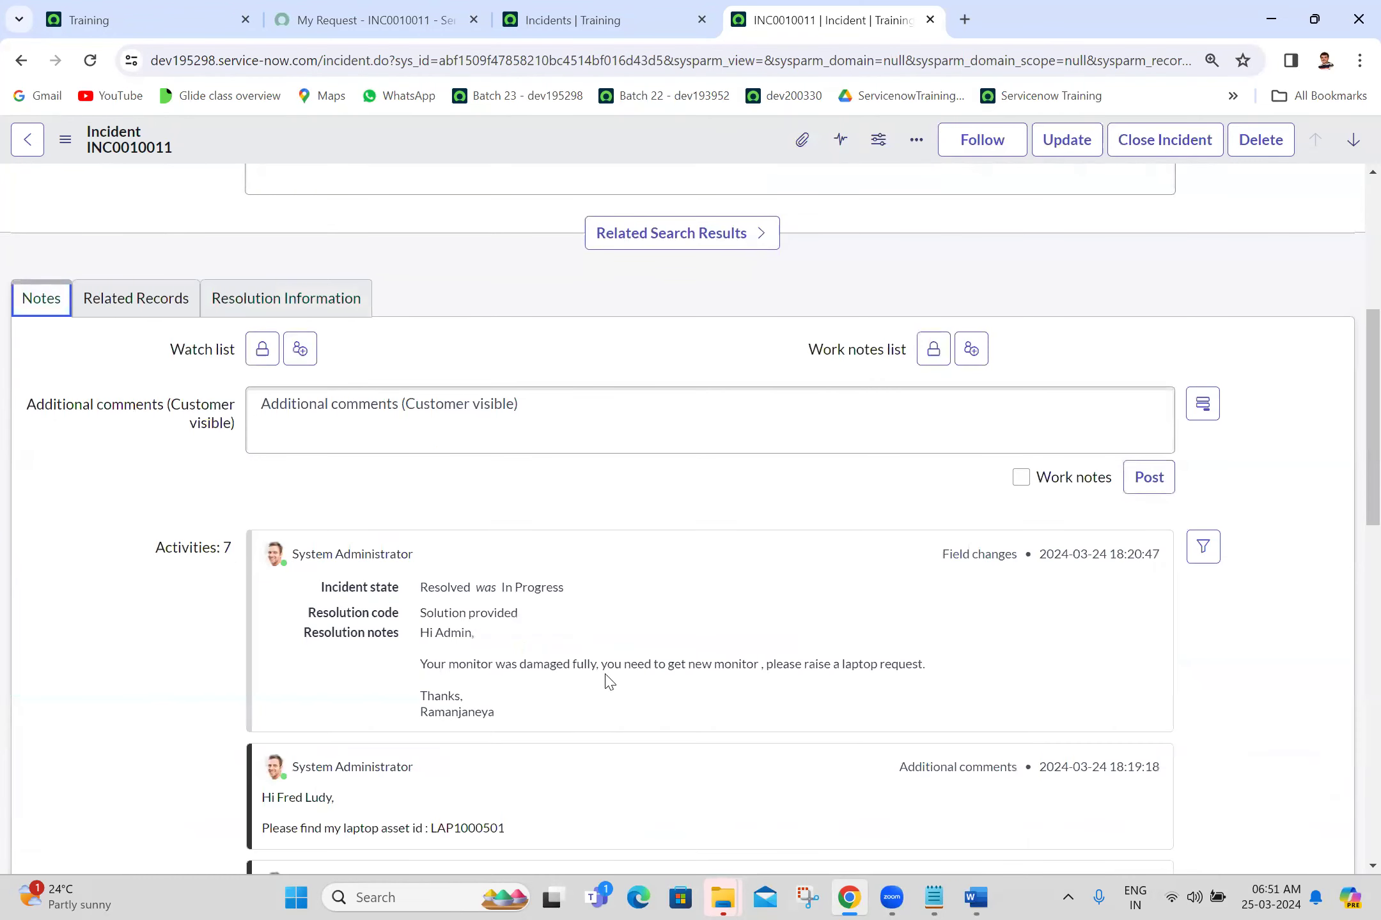
click(405, 13)
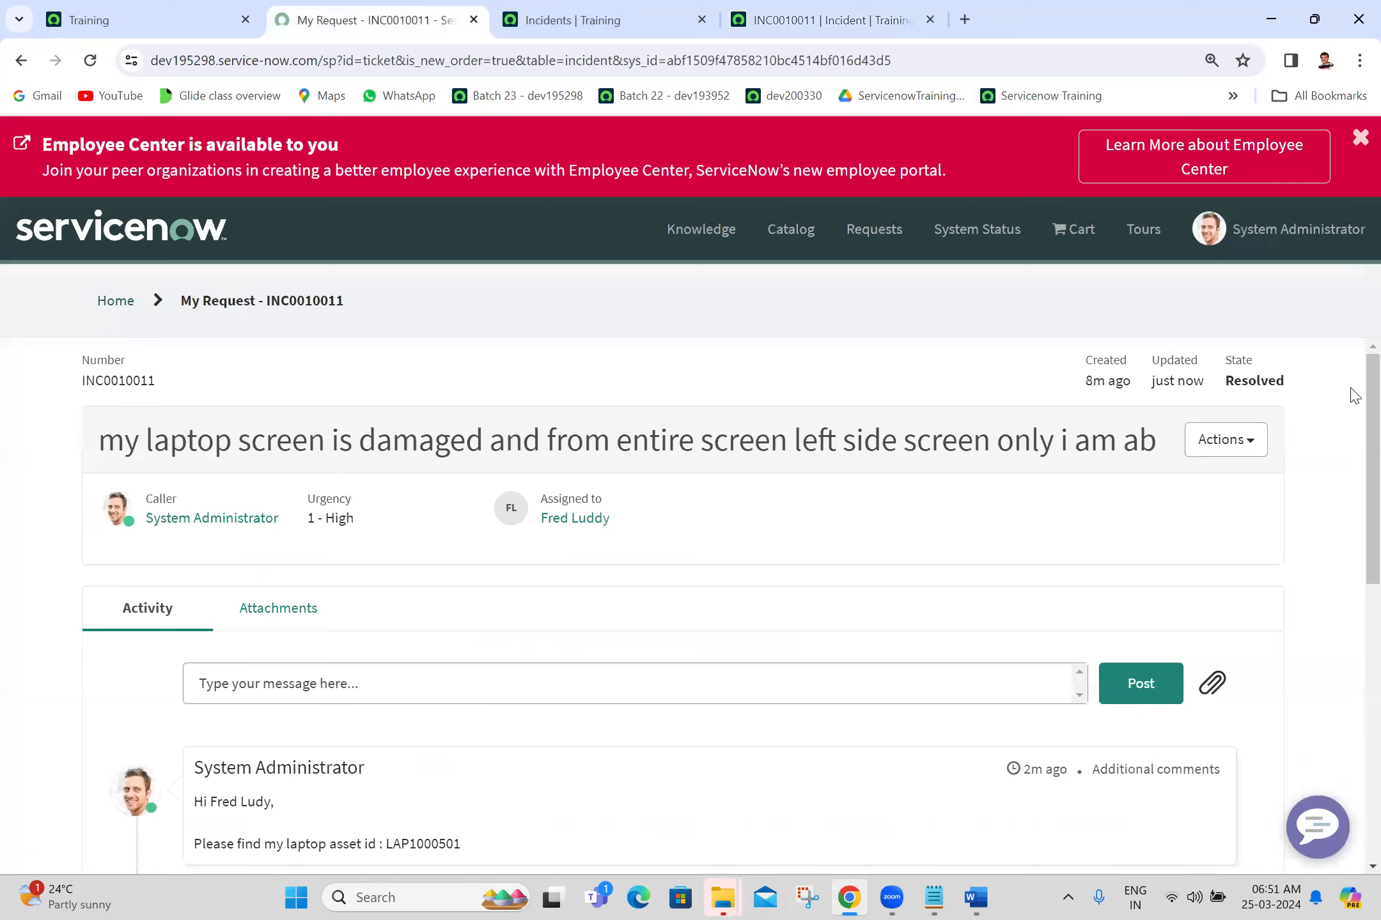
Step: Close the Resolved ticket via the portal's Actions > Close and review the backend incident
double_click(1243, 382)
click(1242, 381)
scroll(1355, 448, down, 5)
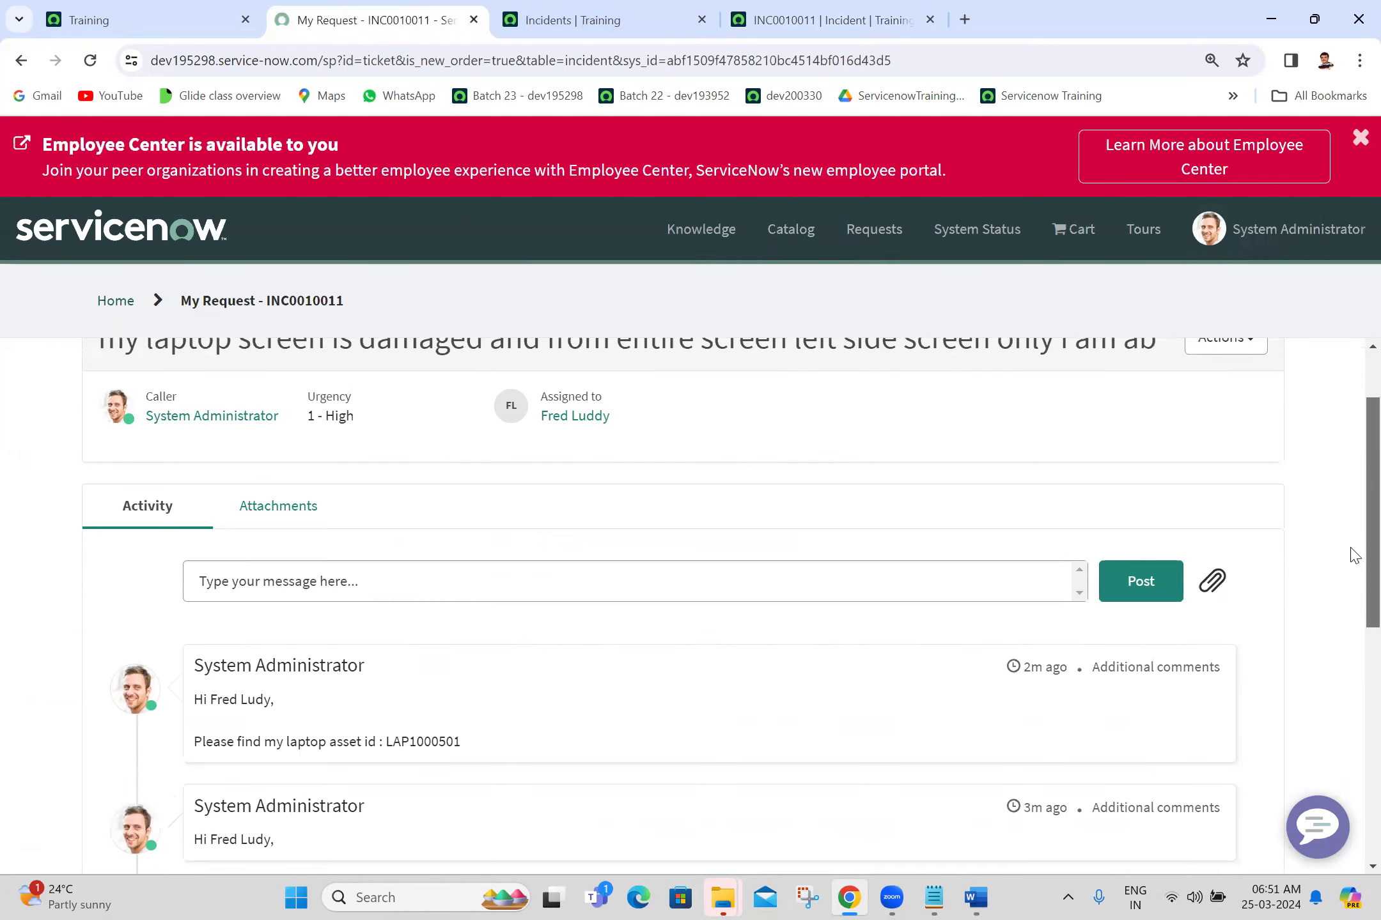
scroll(1355, 457, up, 5)
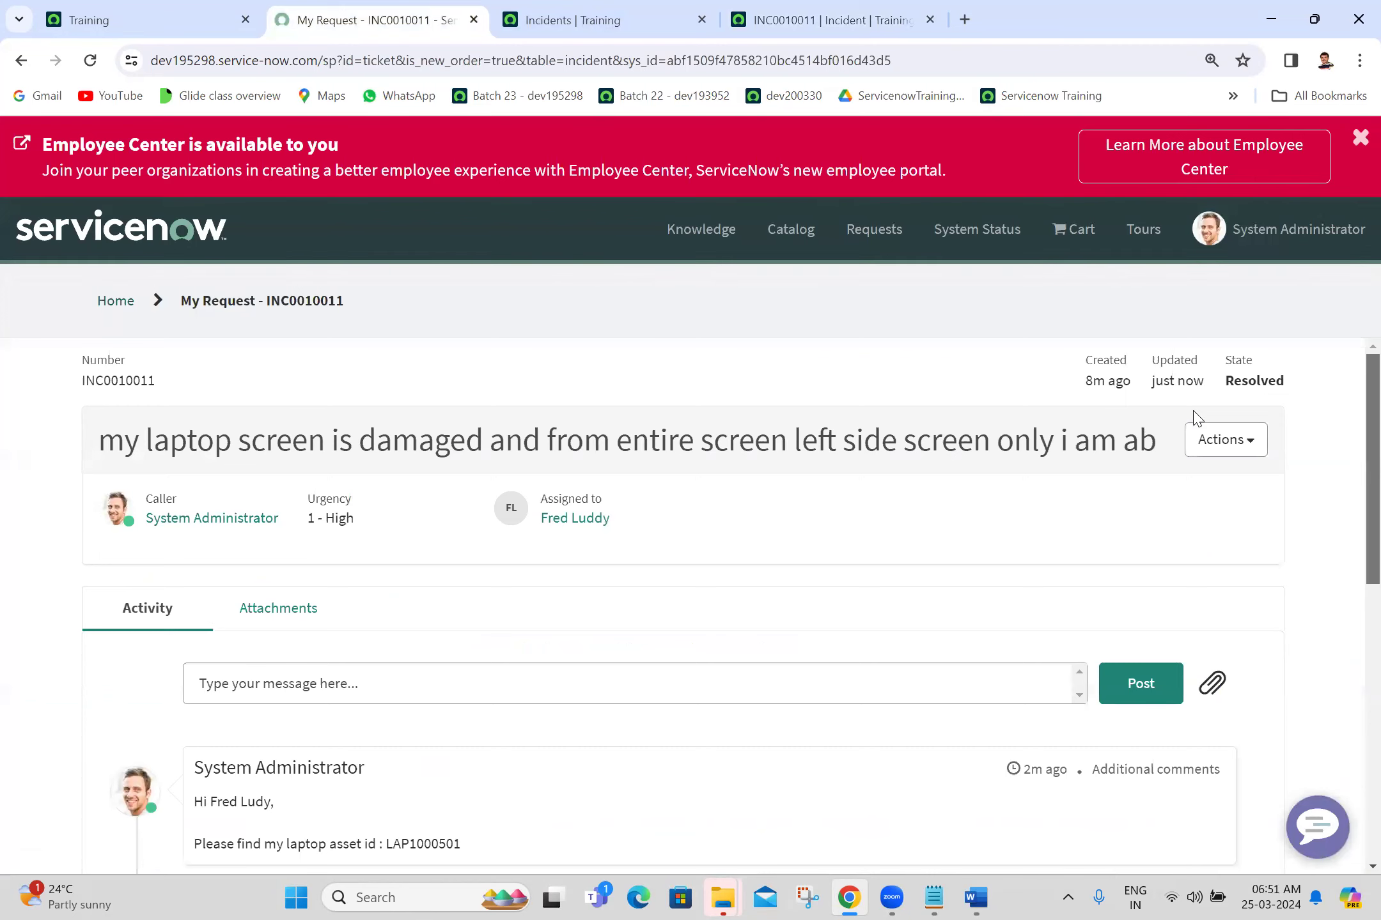
click(1232, 443)
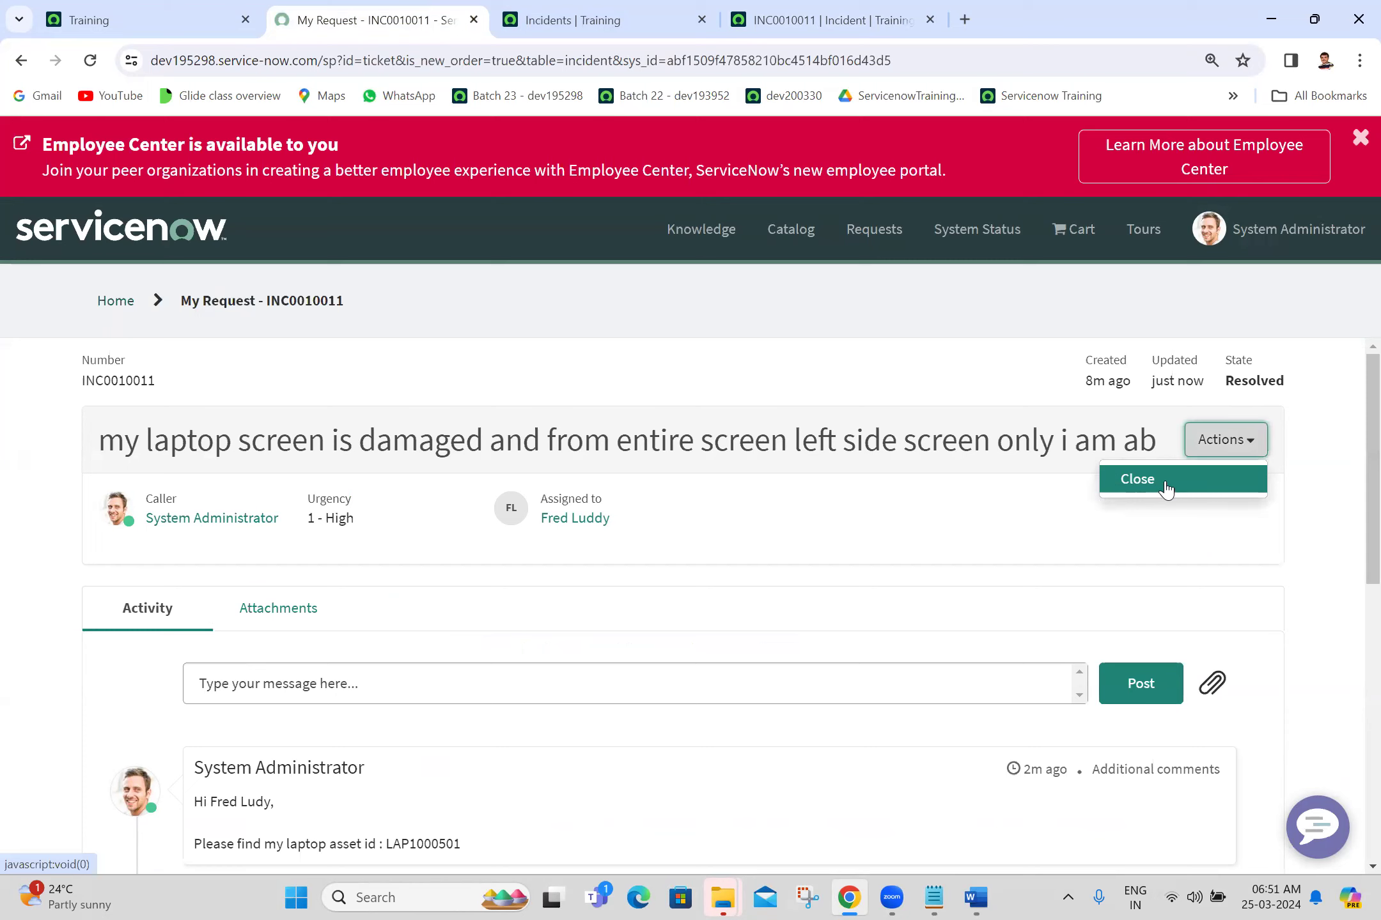
click(1166, 487)
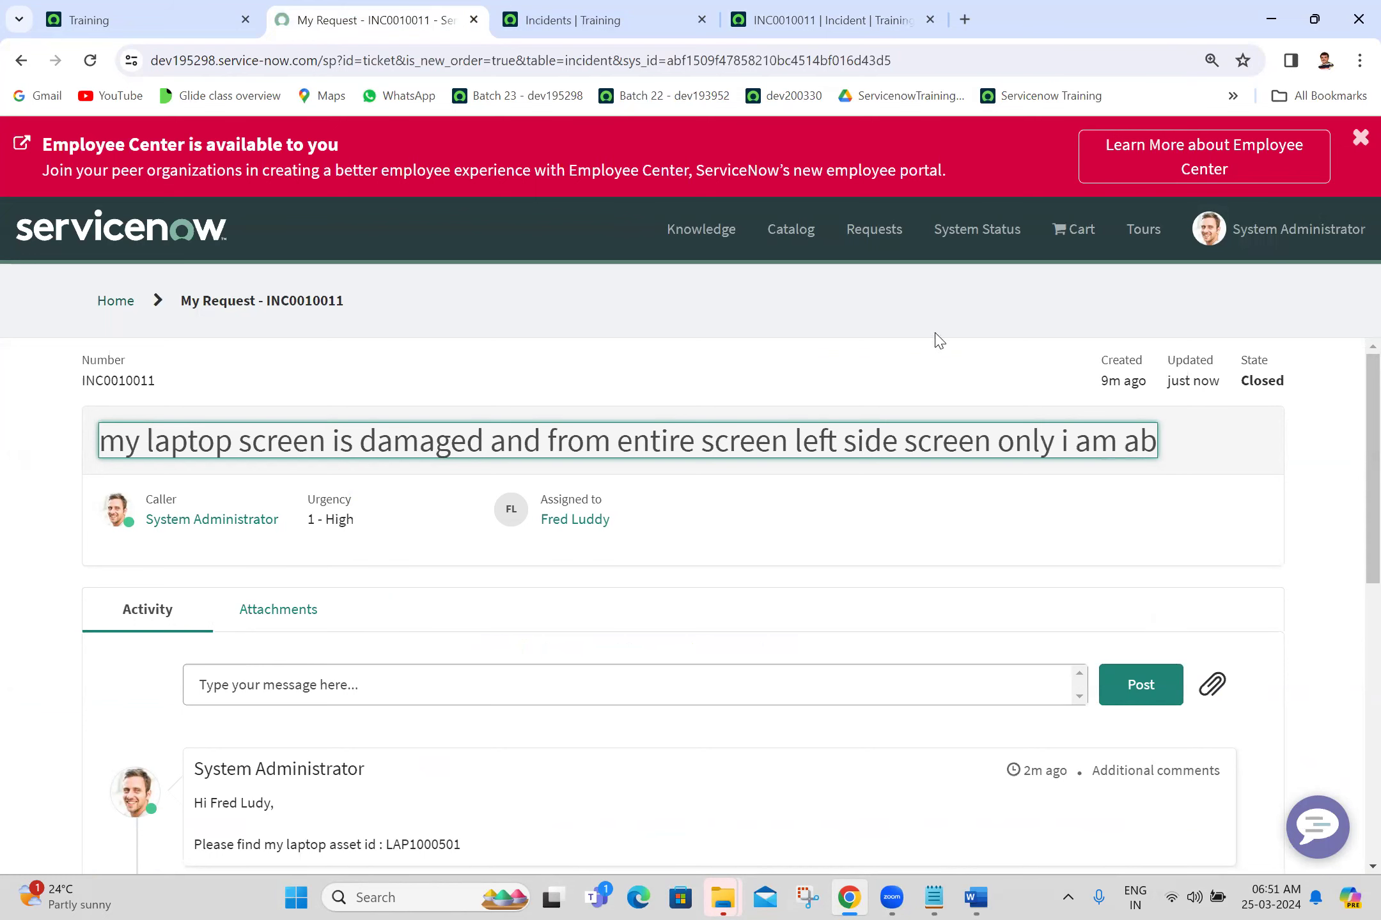
click(804, 8)
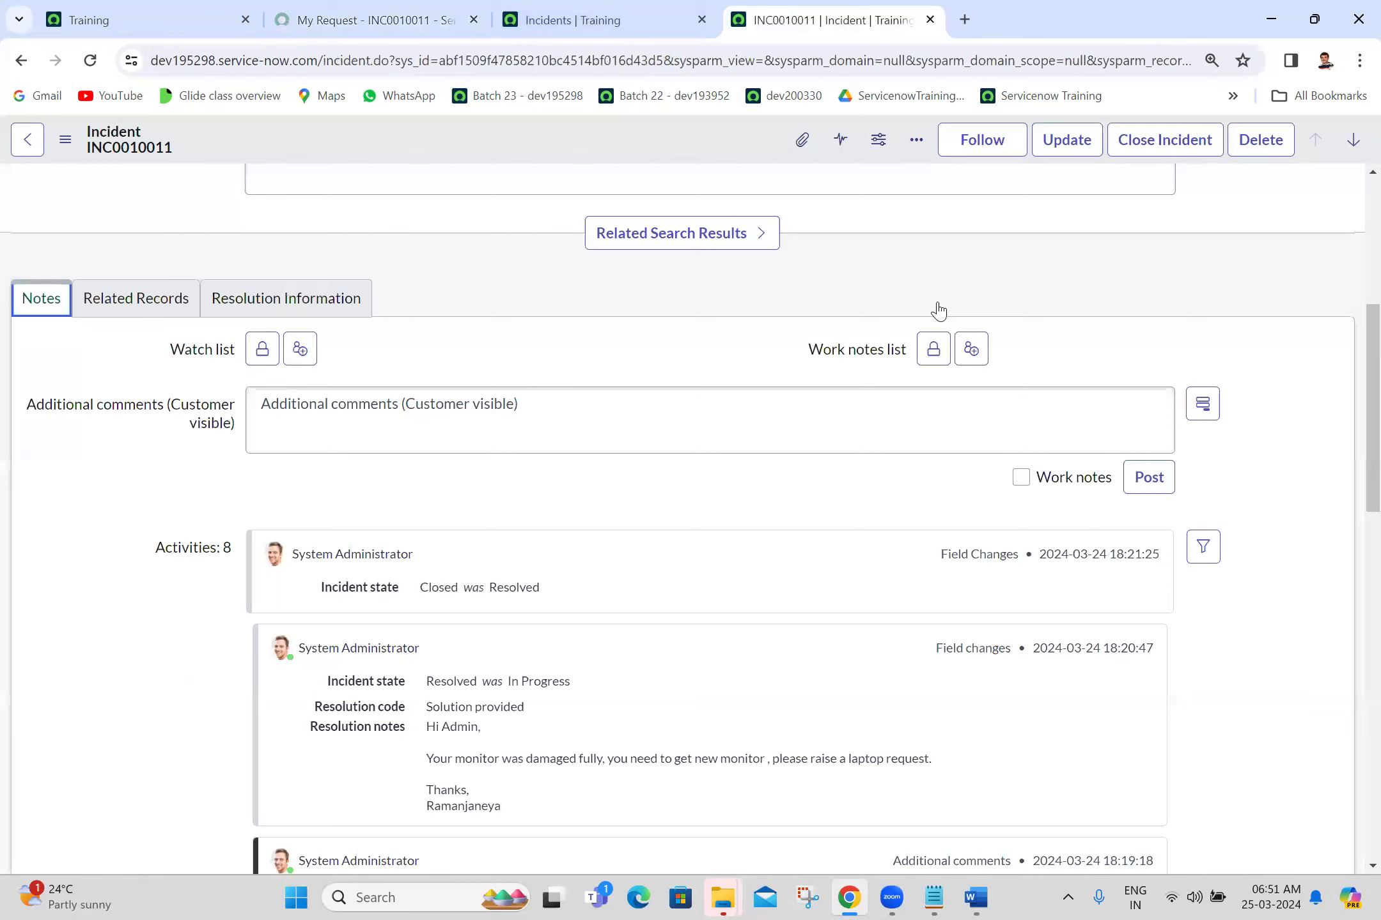
Step: View the Servicenow Incident Word document, then return to Chrome's new tab
scroll(909, 554, up, 5)
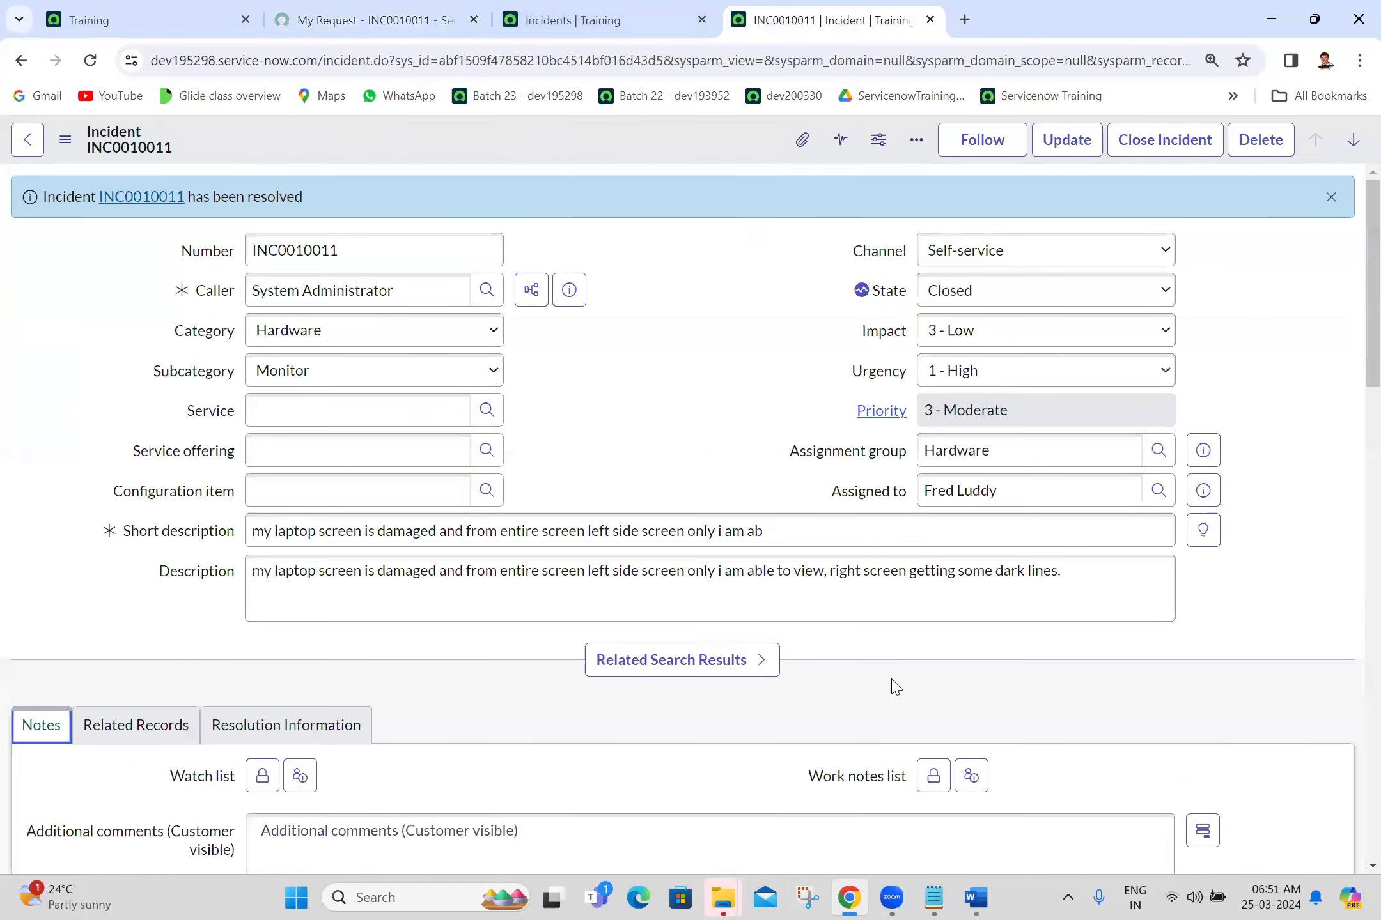
click(975, 898)
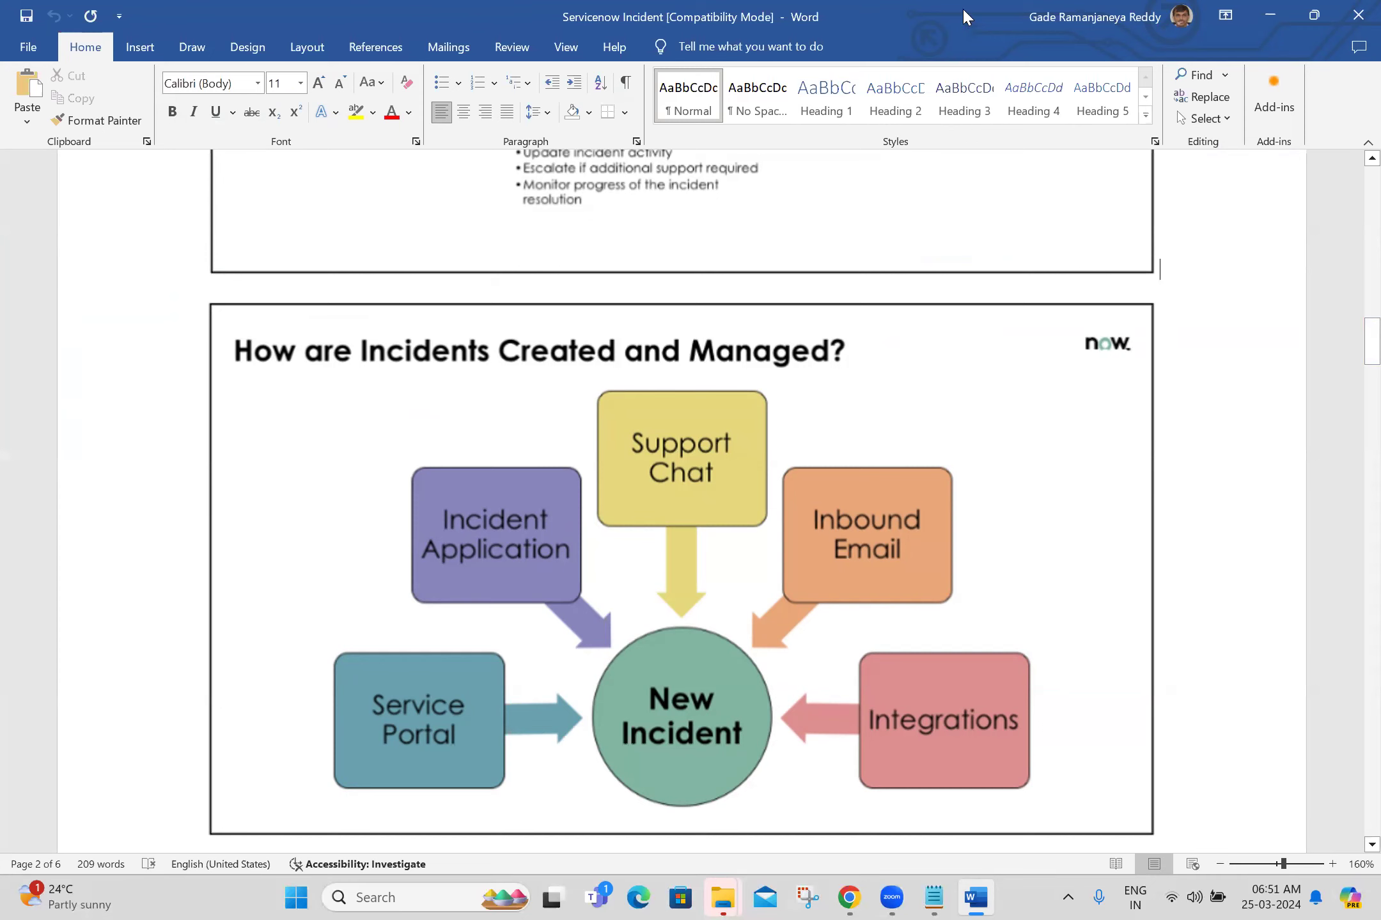
key(alt+Tab)
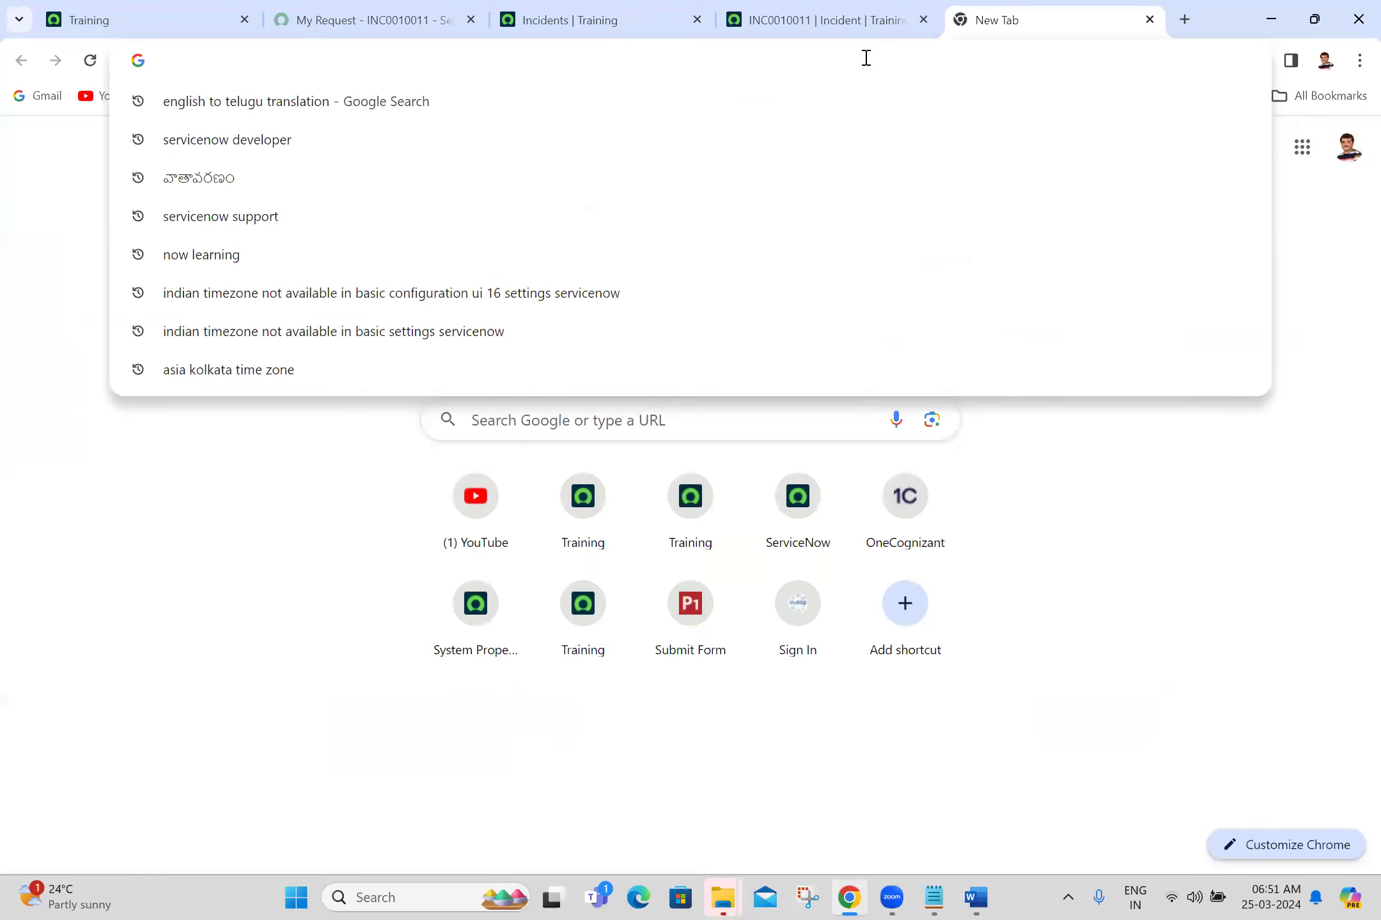
Step: Search for 'icici bank' and open the ICICI Bank website
text(i)
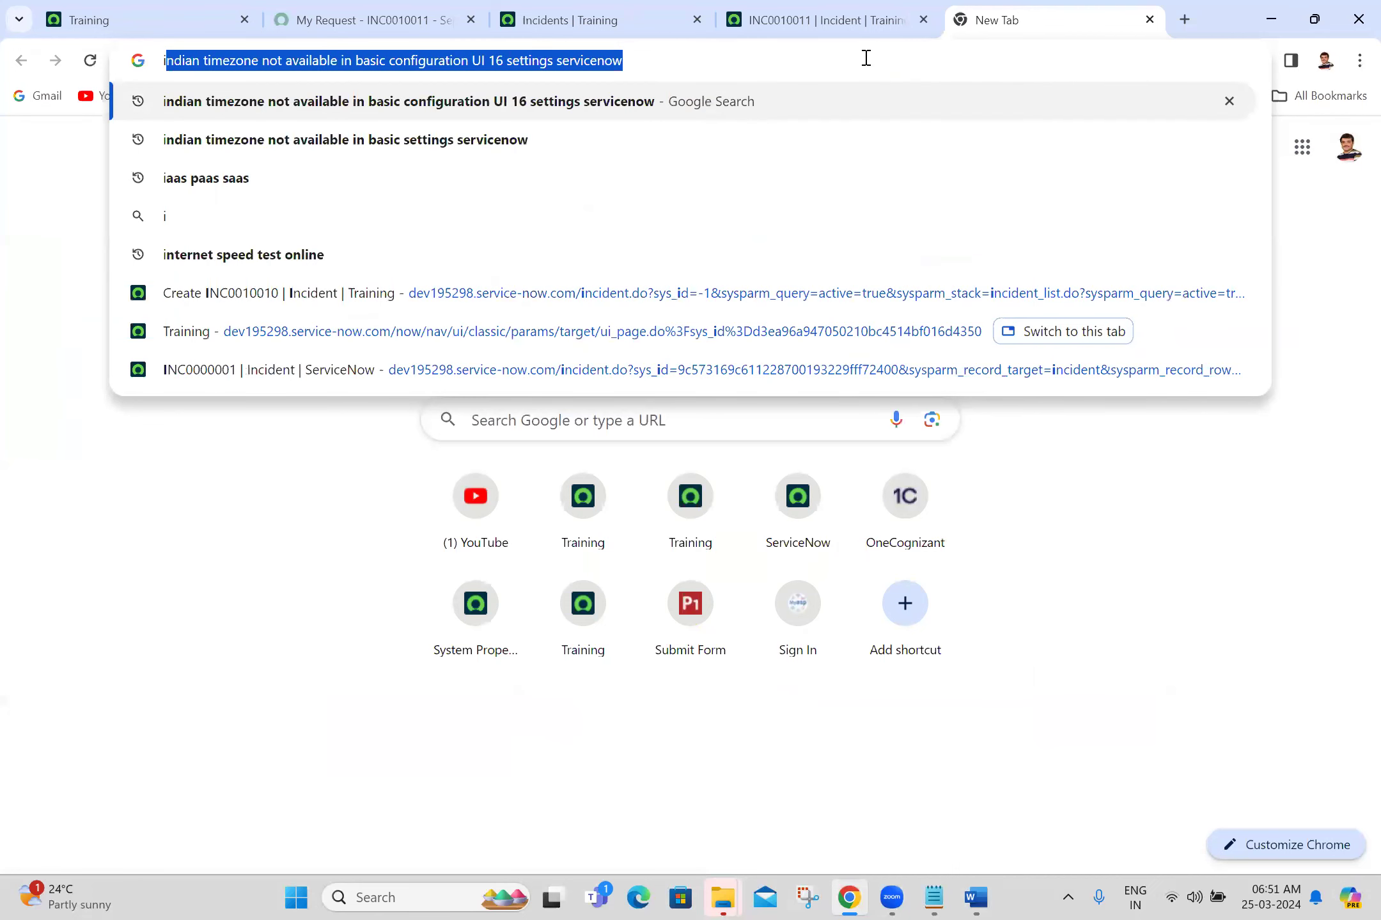
text(cici)
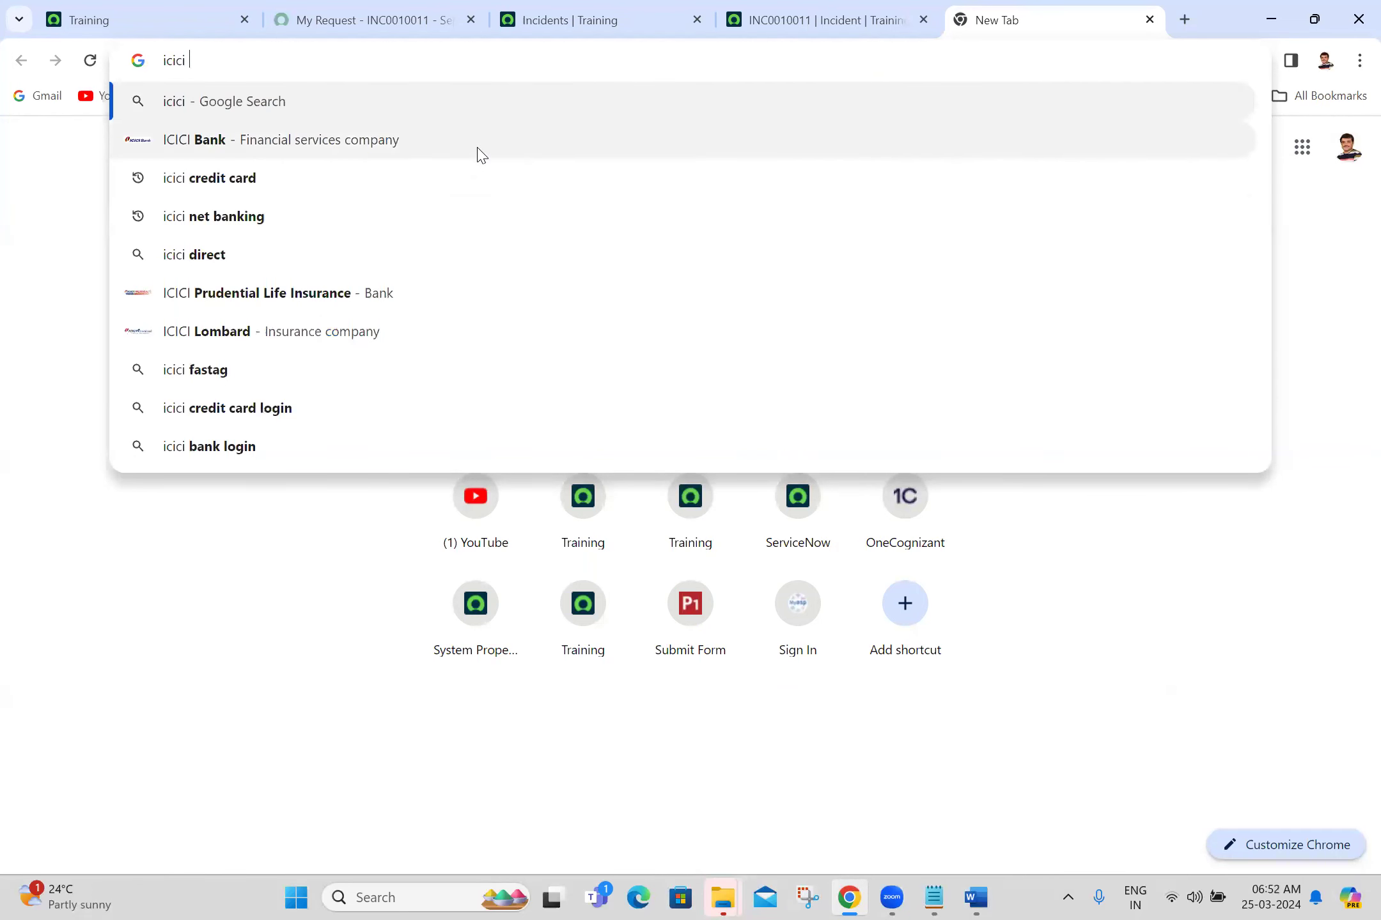
text( bank)
click(481, 155)
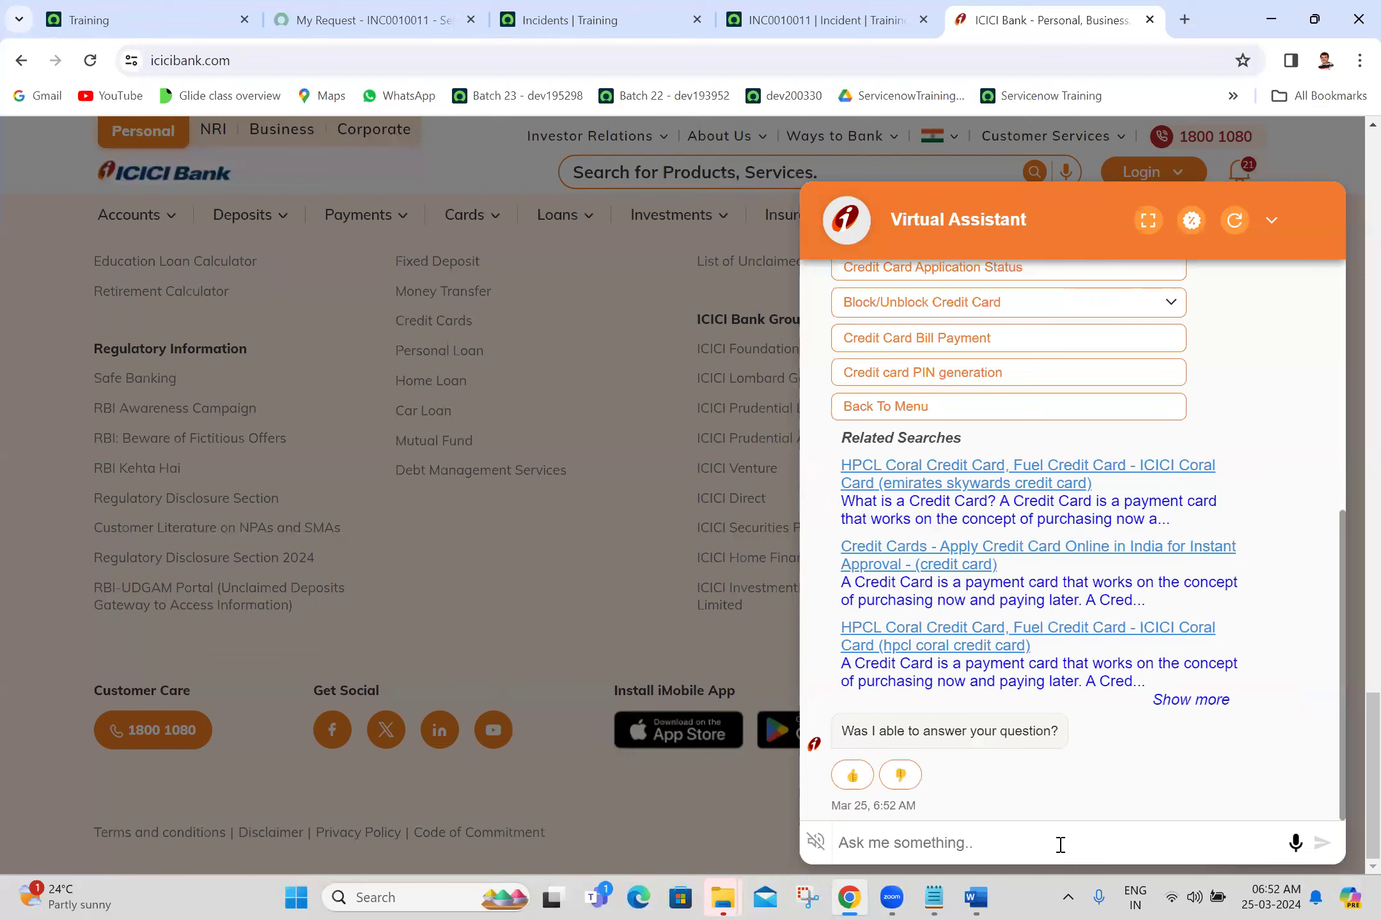
Step: Send the test message 'dsvsxzvcxd' to the ICICI chatbot, then return to INC0010011
text(dsvsxzvcxd)
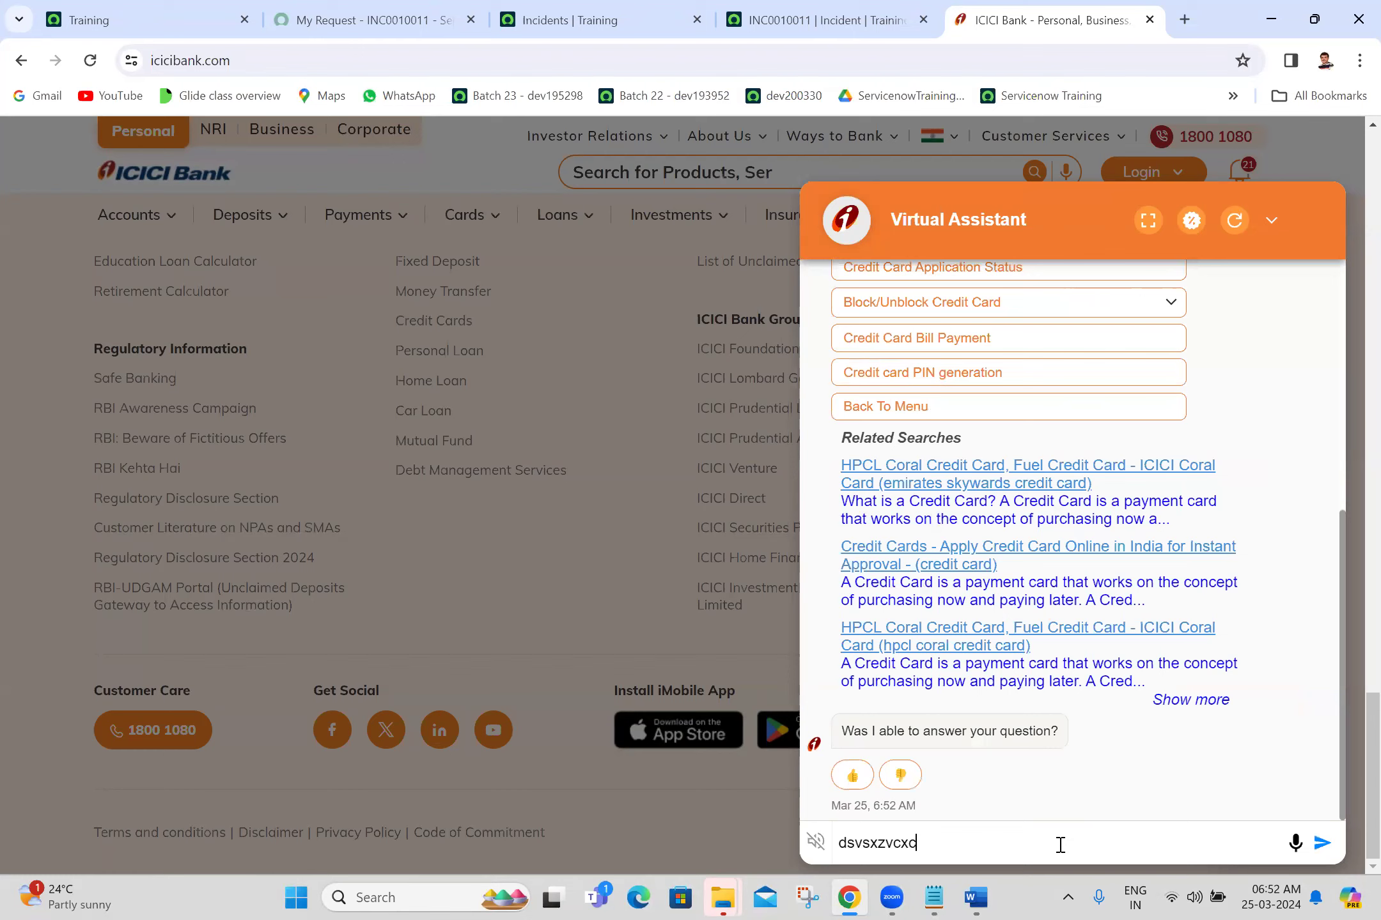
key(Return)
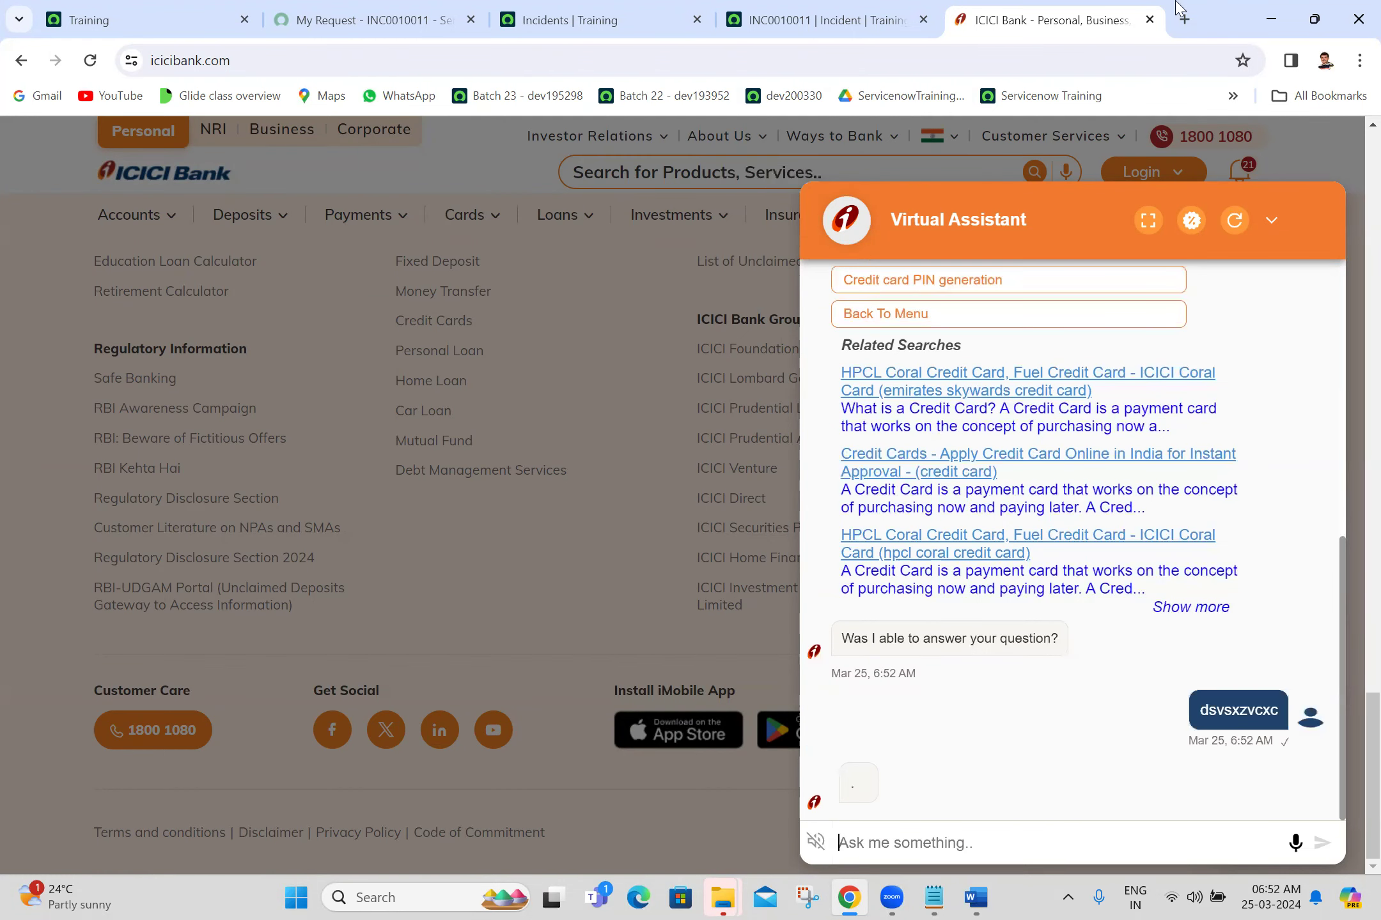
click(888, 8)
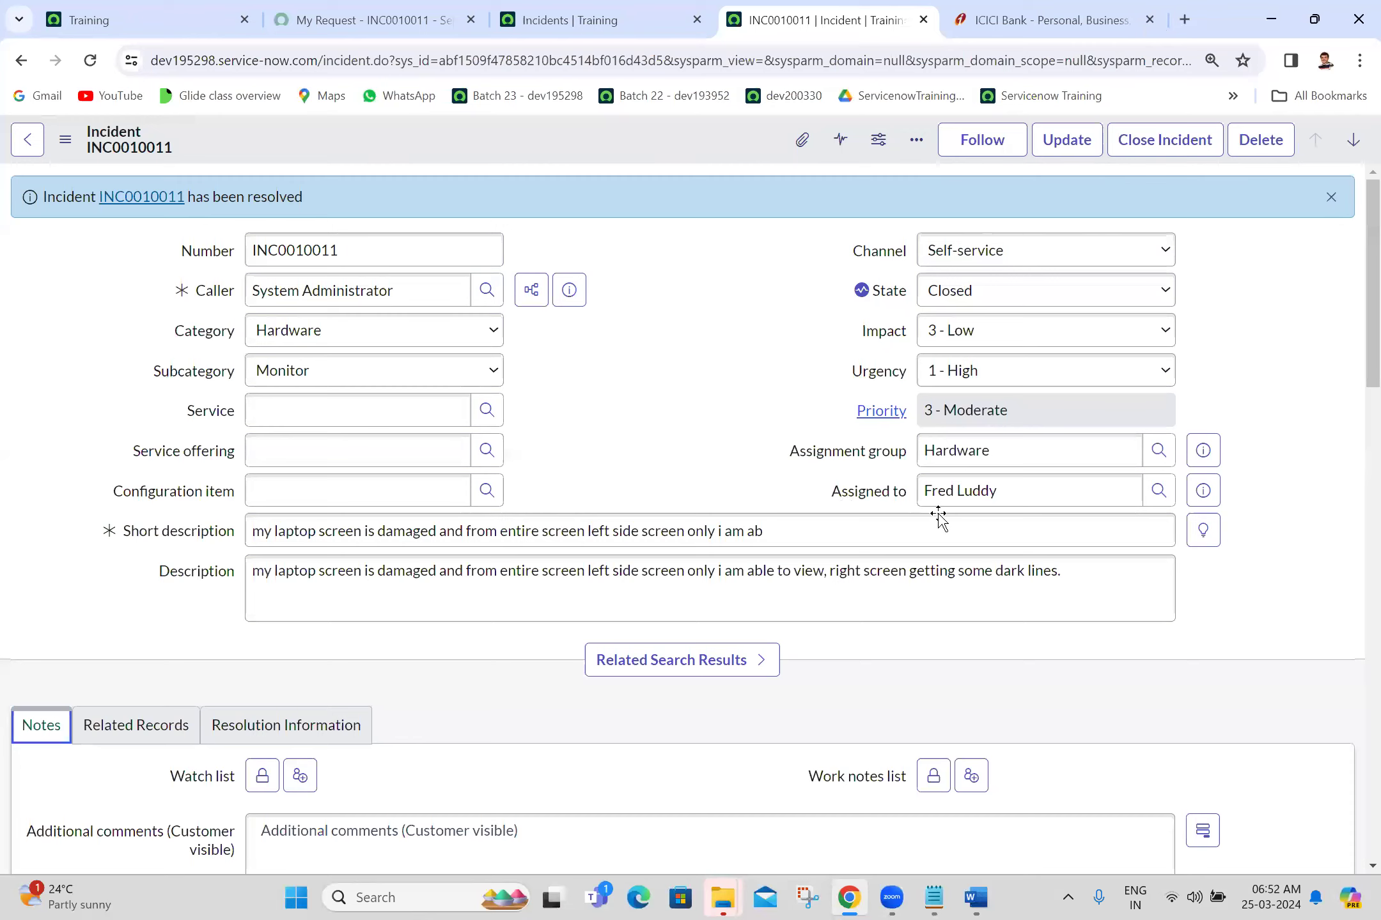
Step: Check the Servicenow Incident Word document and switch back to Chrome
key(alt+Tab)
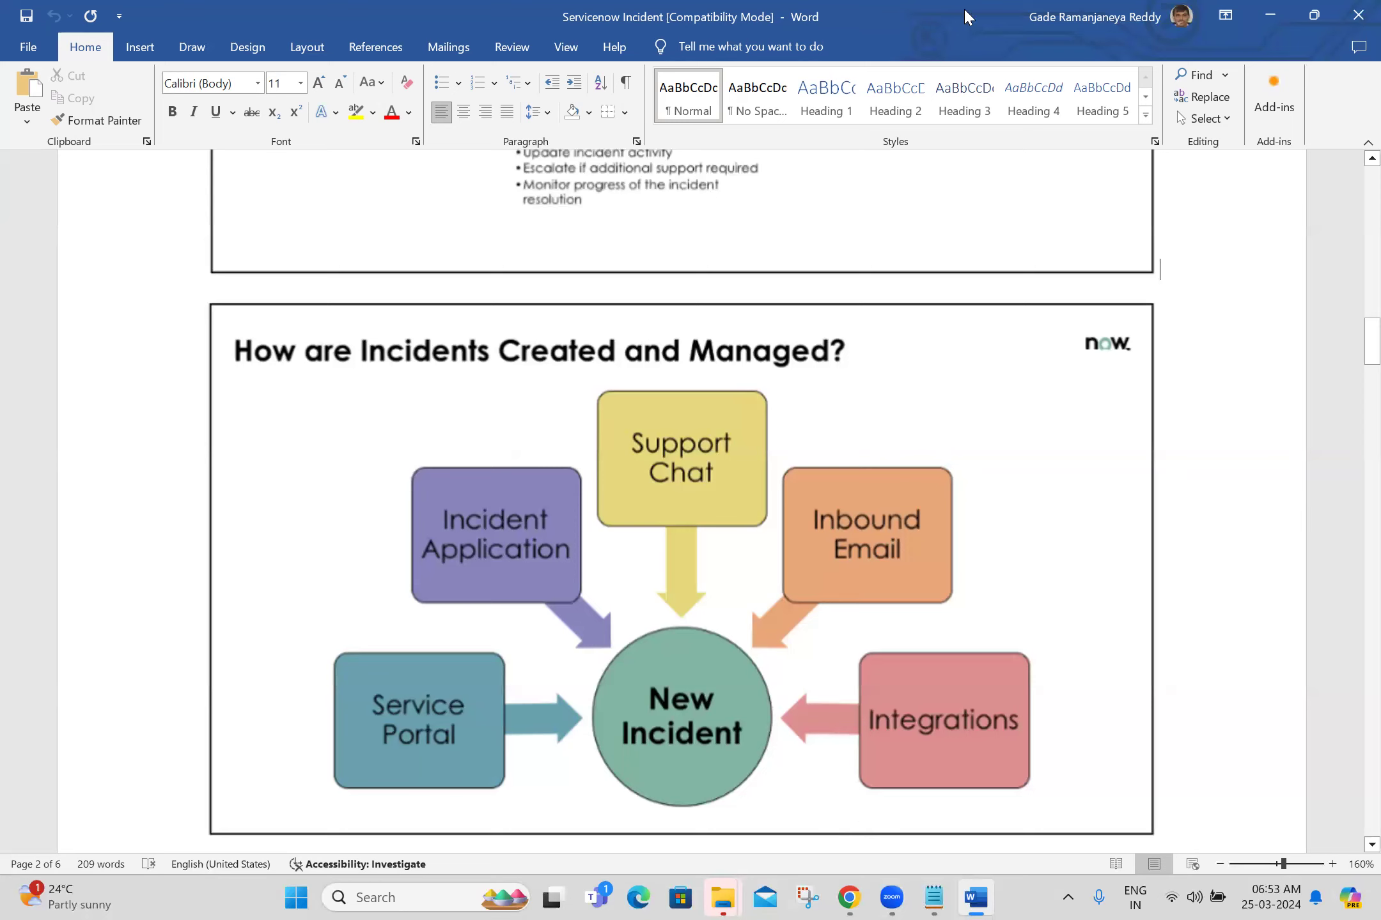
key(alt+Tab)
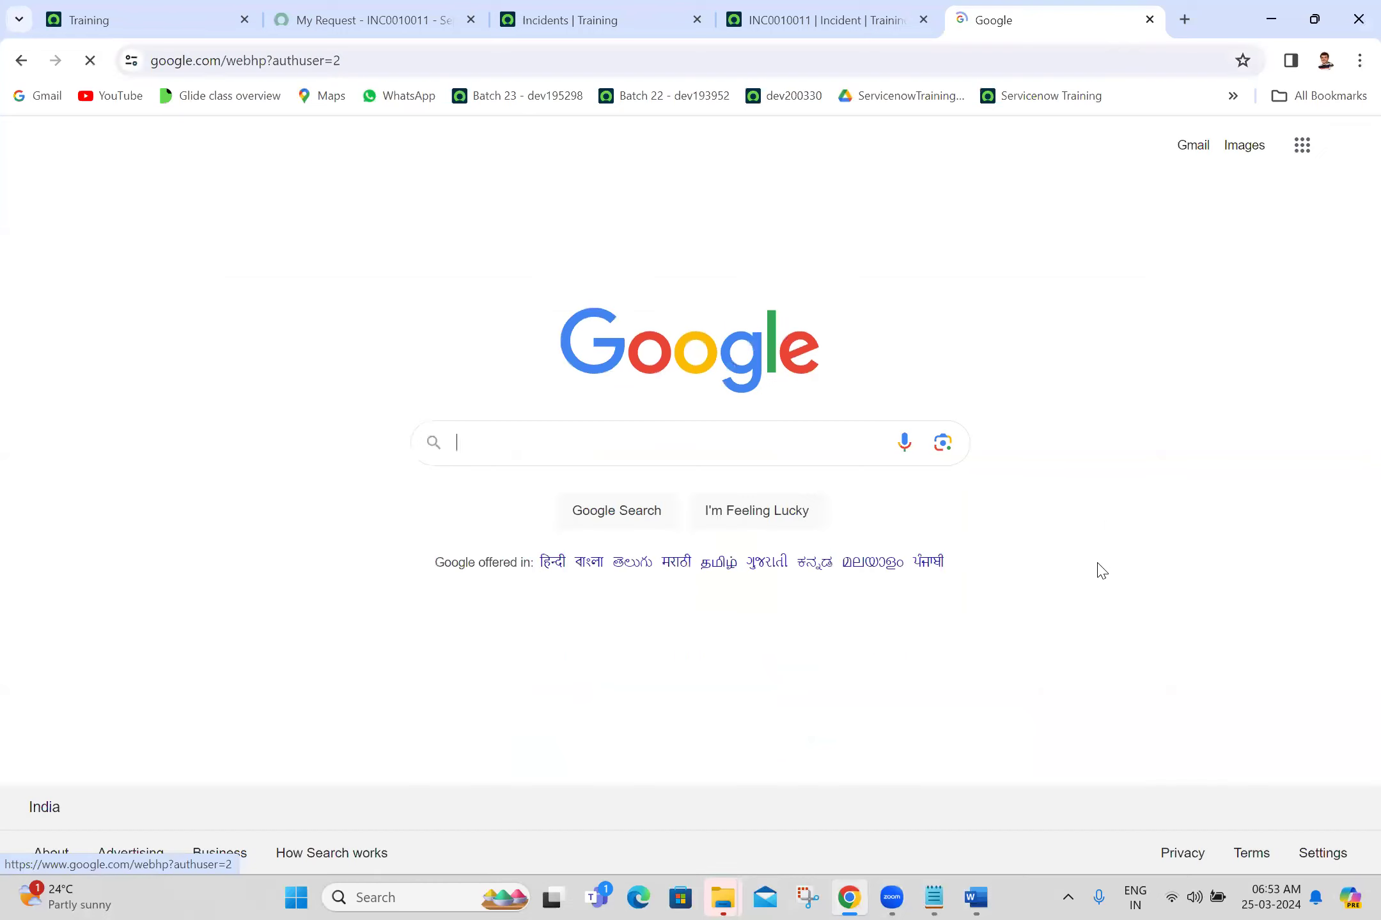
Step: Open the Gmail inbox from the Google page, then switch to the INC0010011 request tab
click(1191, 162)
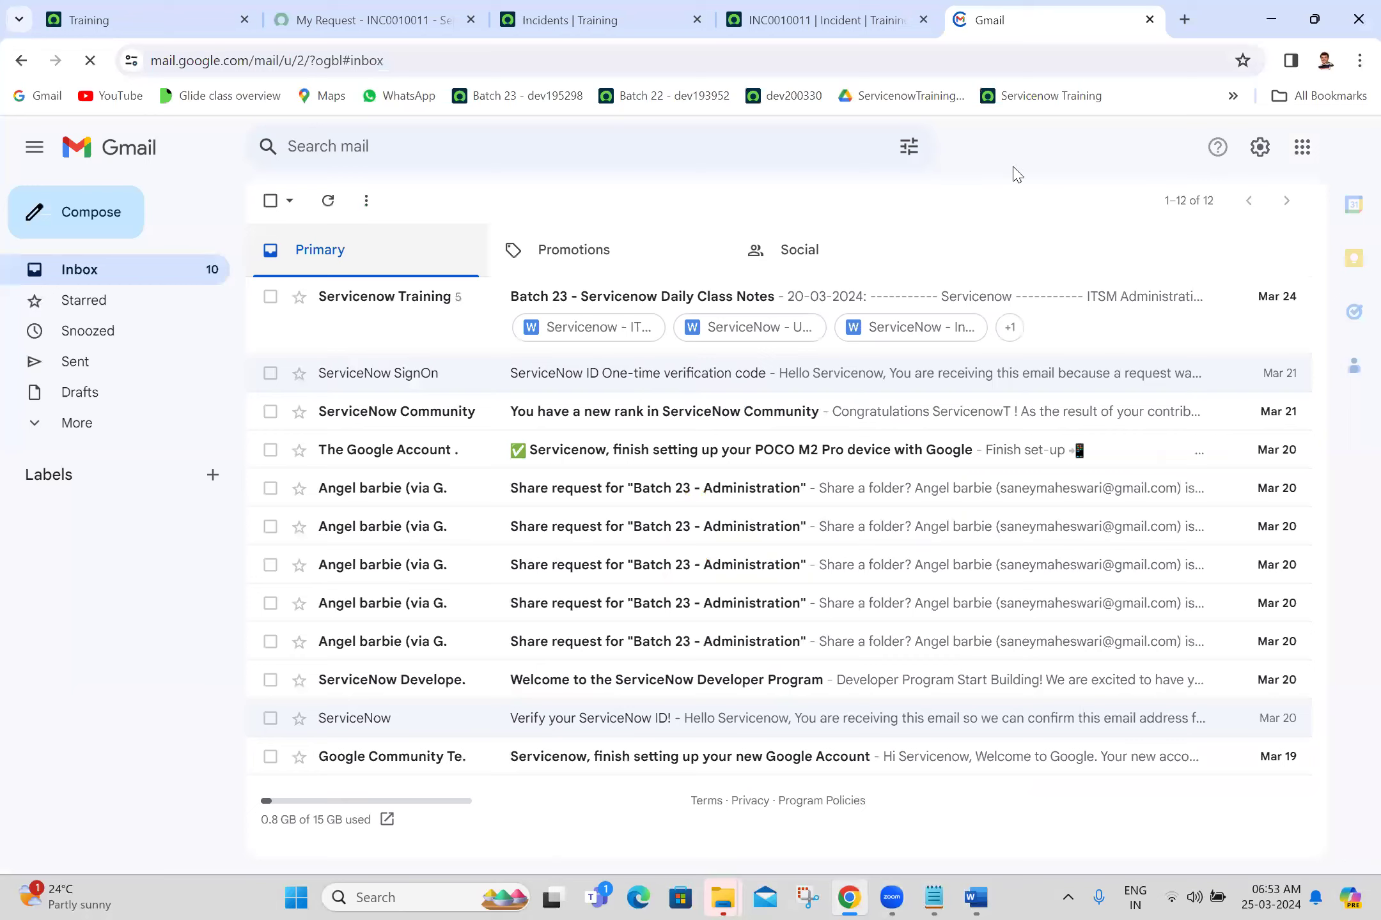
click(266, 3)
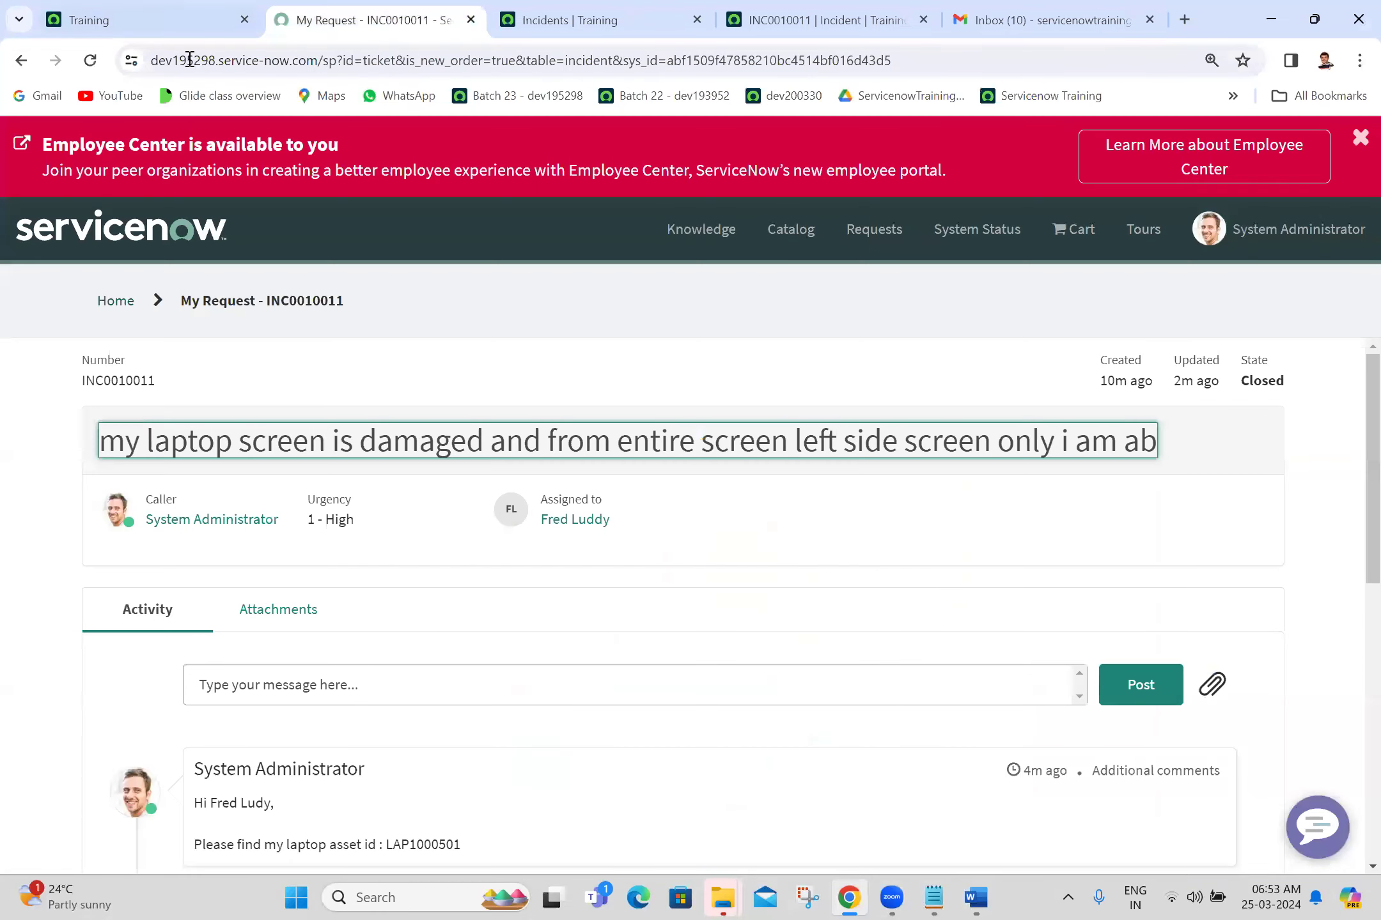
Step: Select the instance name in the ServiceNow address bar and switch to Gmail's compose window
double_click(190, 59)
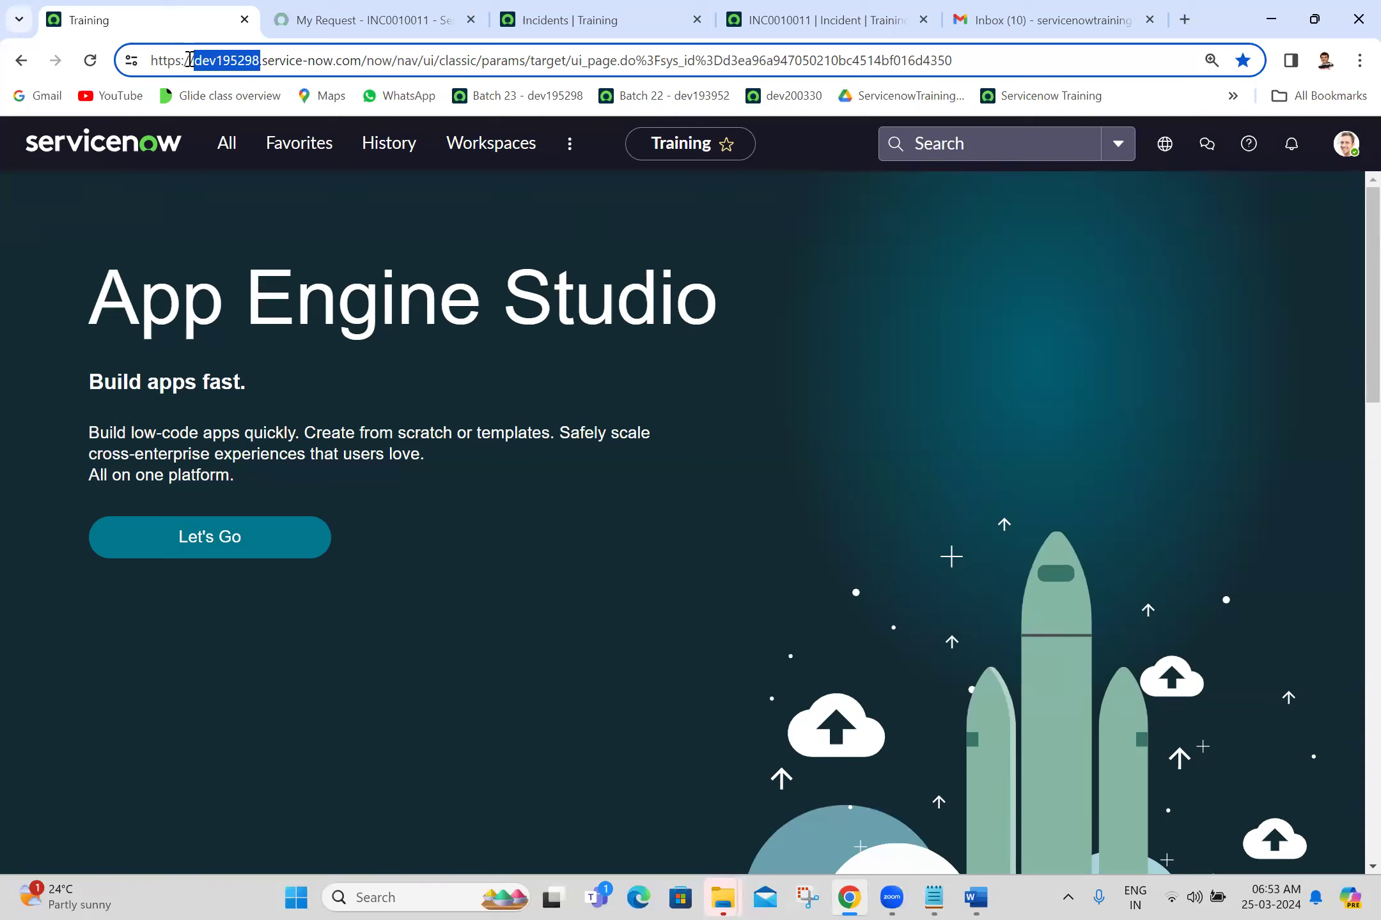
click(1049, 20)
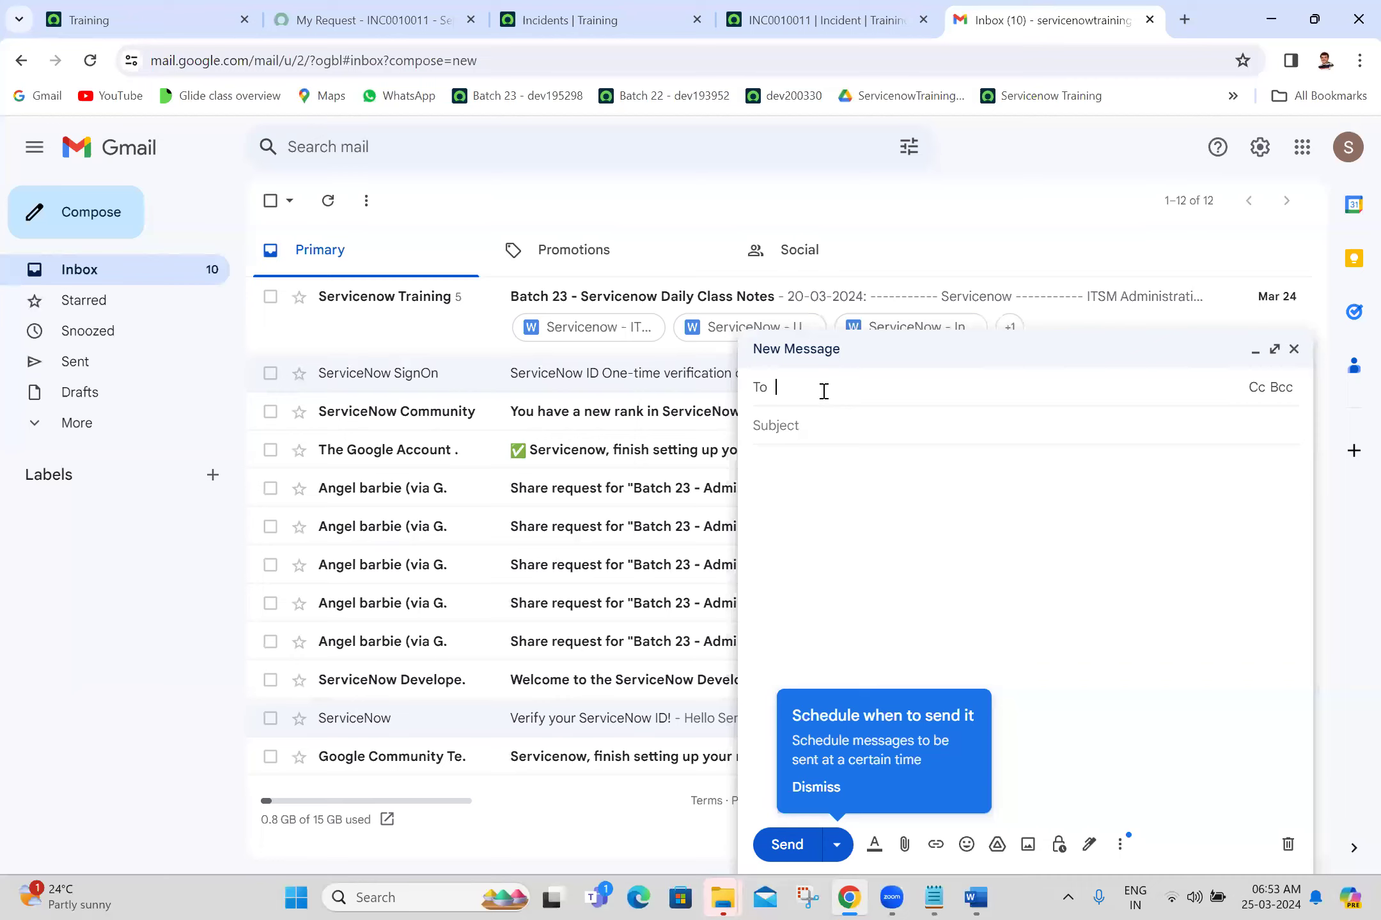
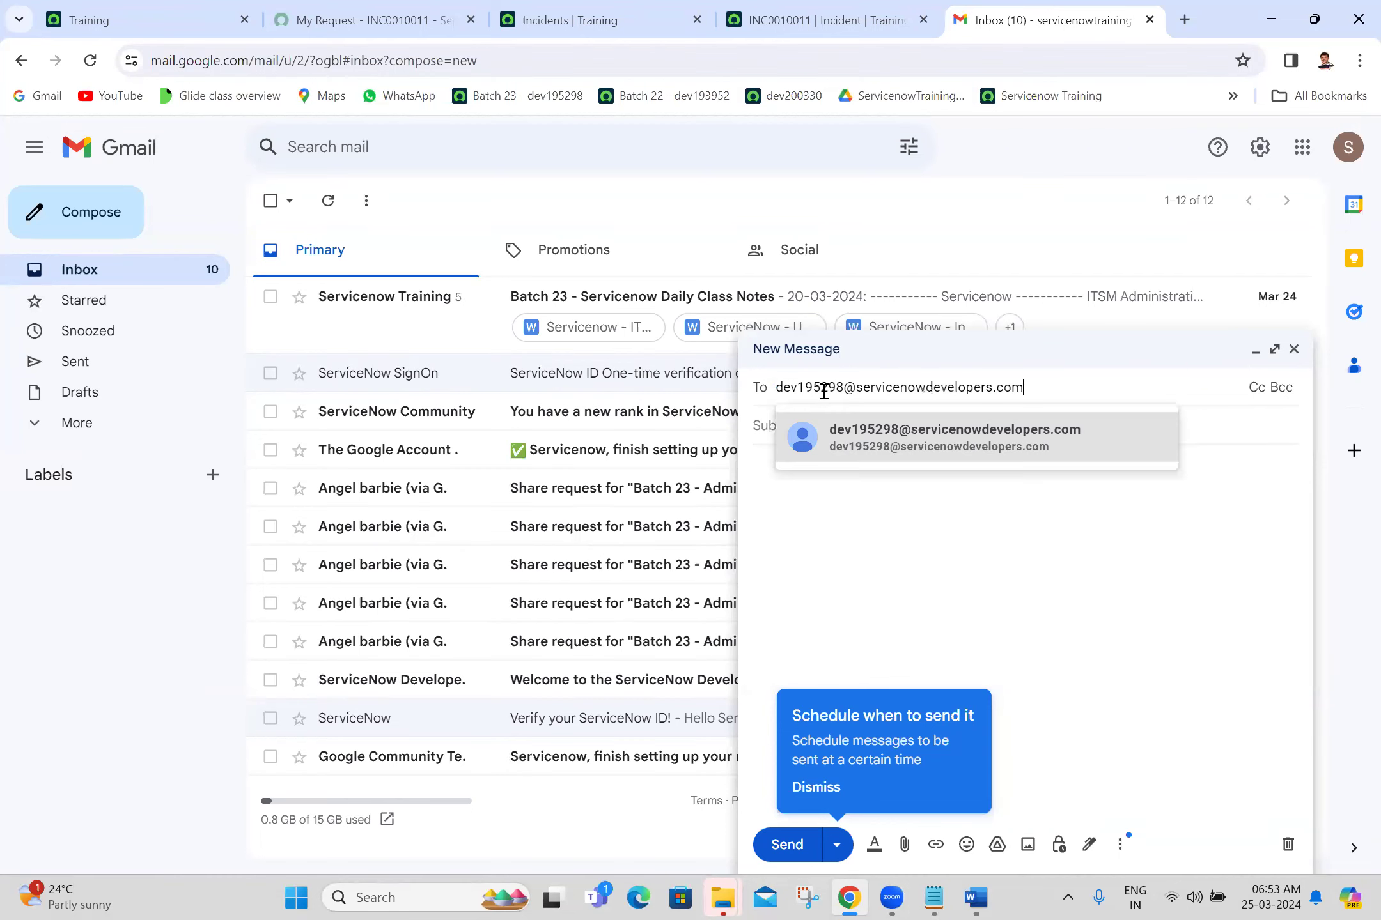
Step: Address a new Gmail message to the ServiceNow instance's email address
click(872, 450)
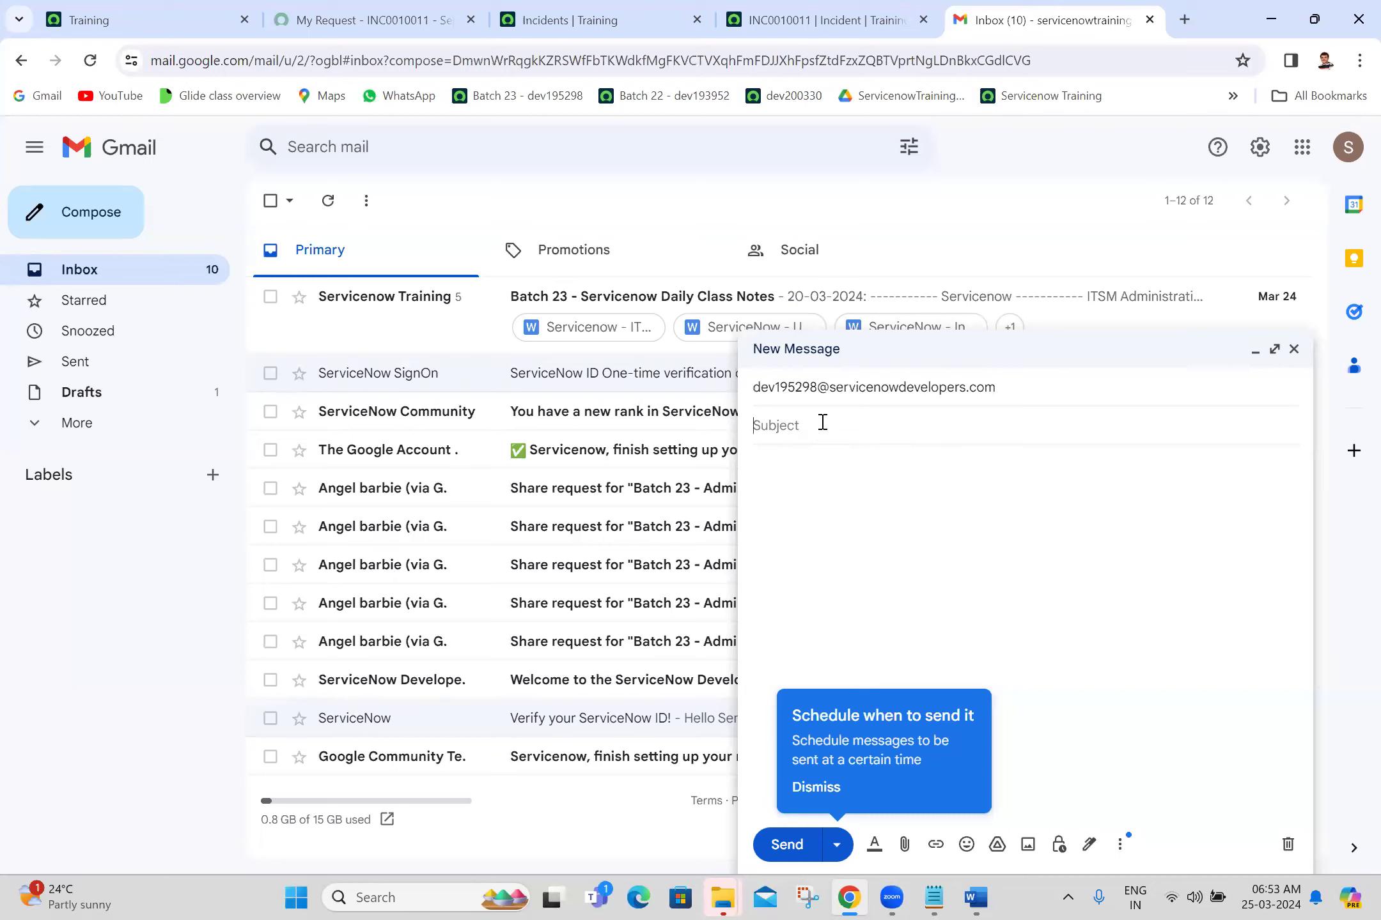
Step: Use 'i am not able to login into servicenow' as subject and body, and send it
text(i)
text( am not a)
text(ble to )
text(login int)
text(o ser)
text(vui)
key(BackSpace)
key(BackSpace)
text(icen)
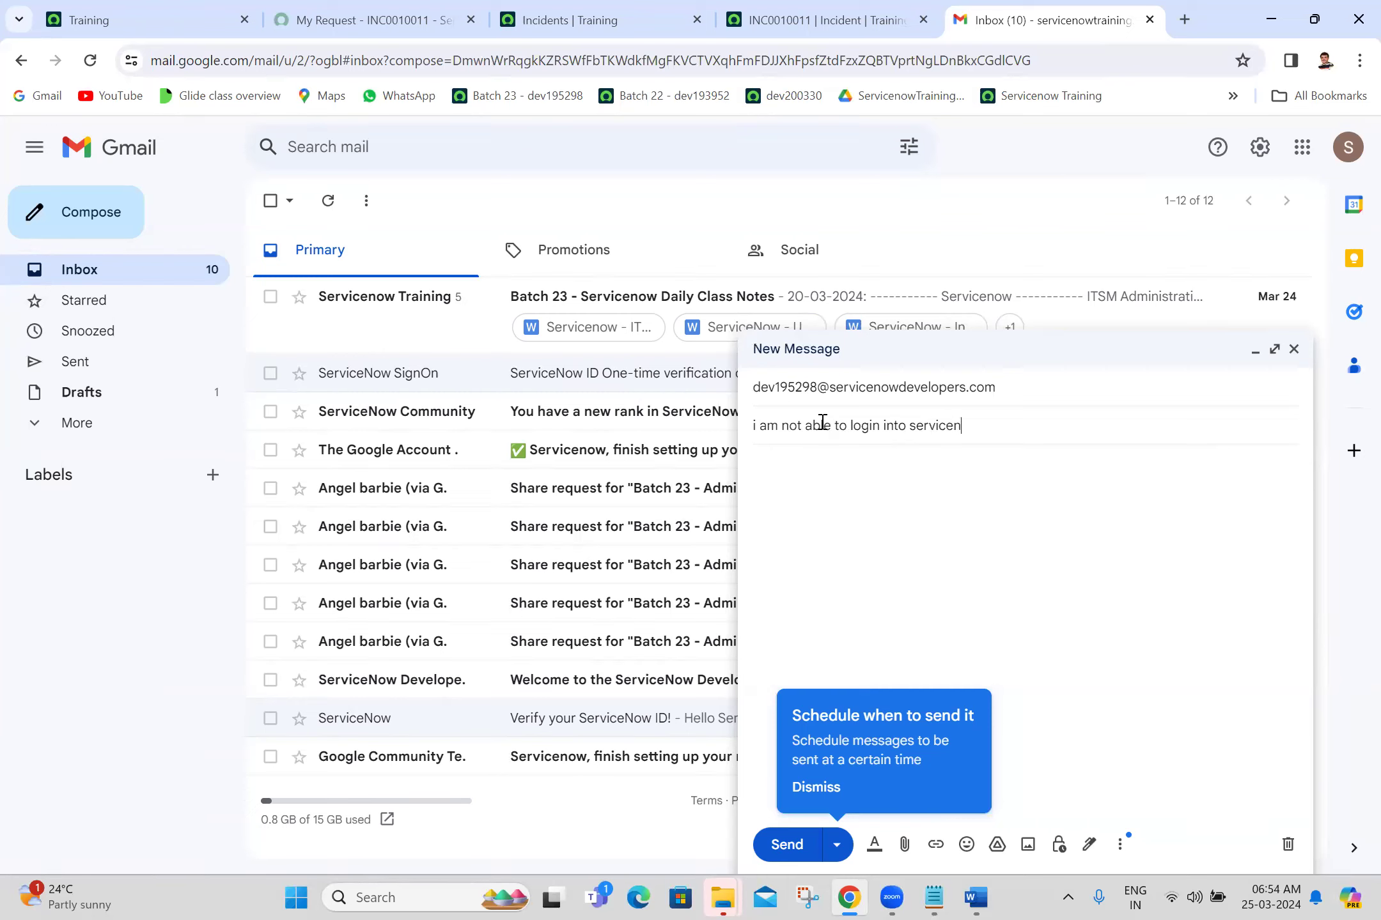
text(ow)
triple_click(857, 425)
key(ctrl+c)
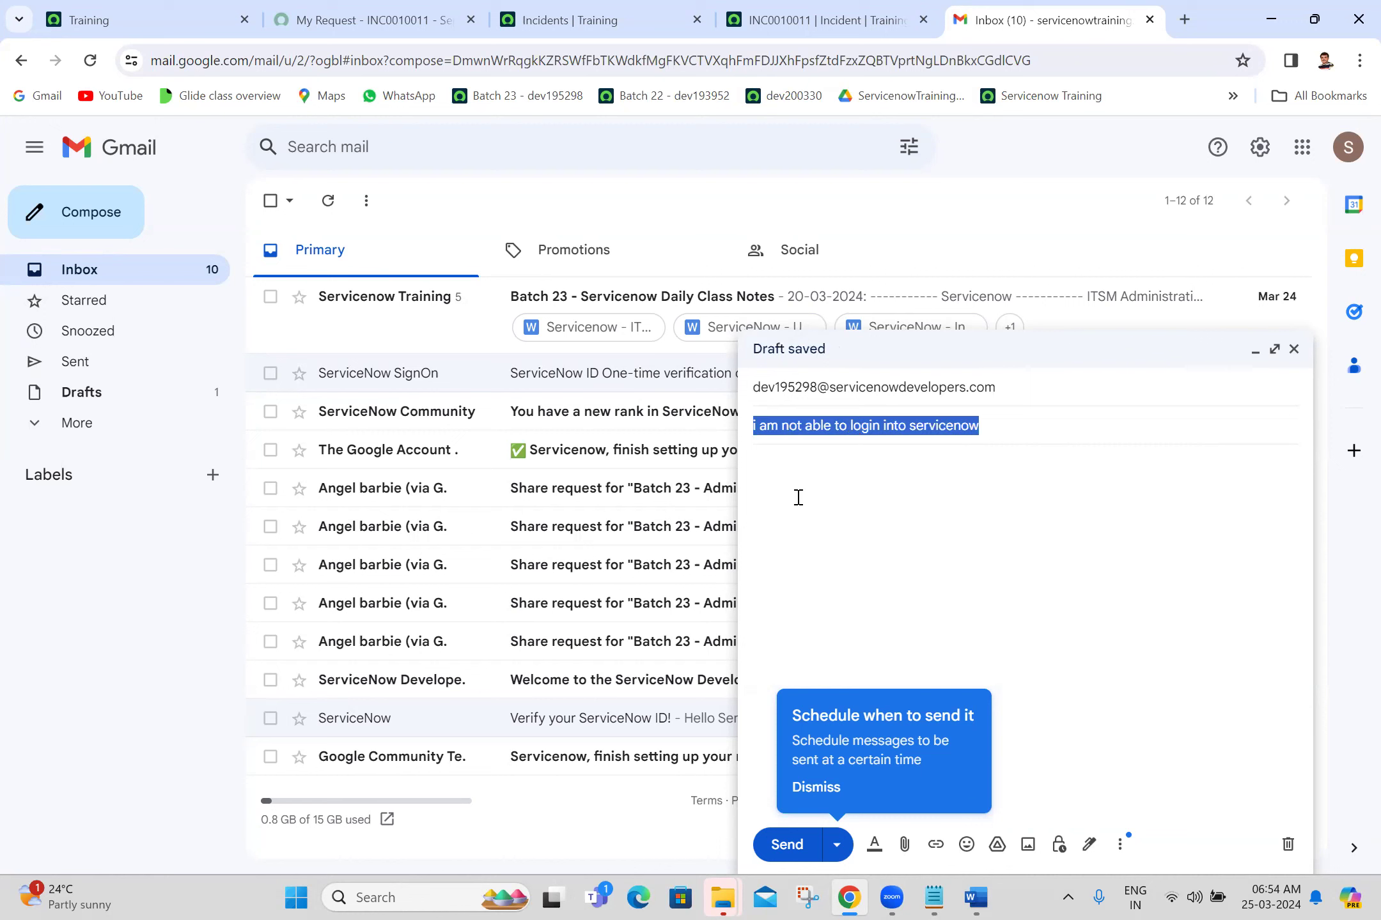
click(798, 497)
key(ctrl+v)
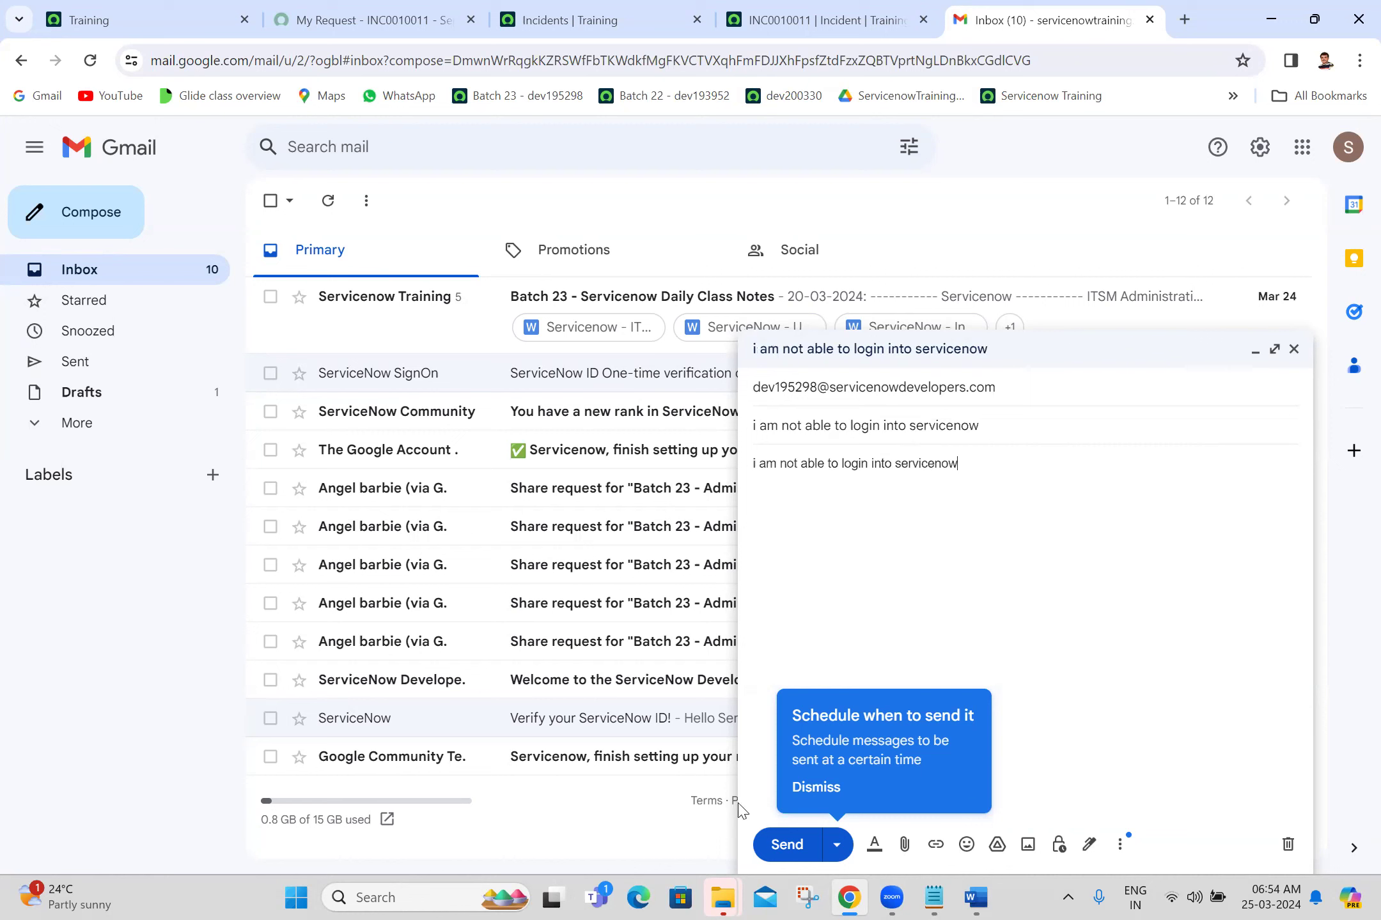
click(776, 843)
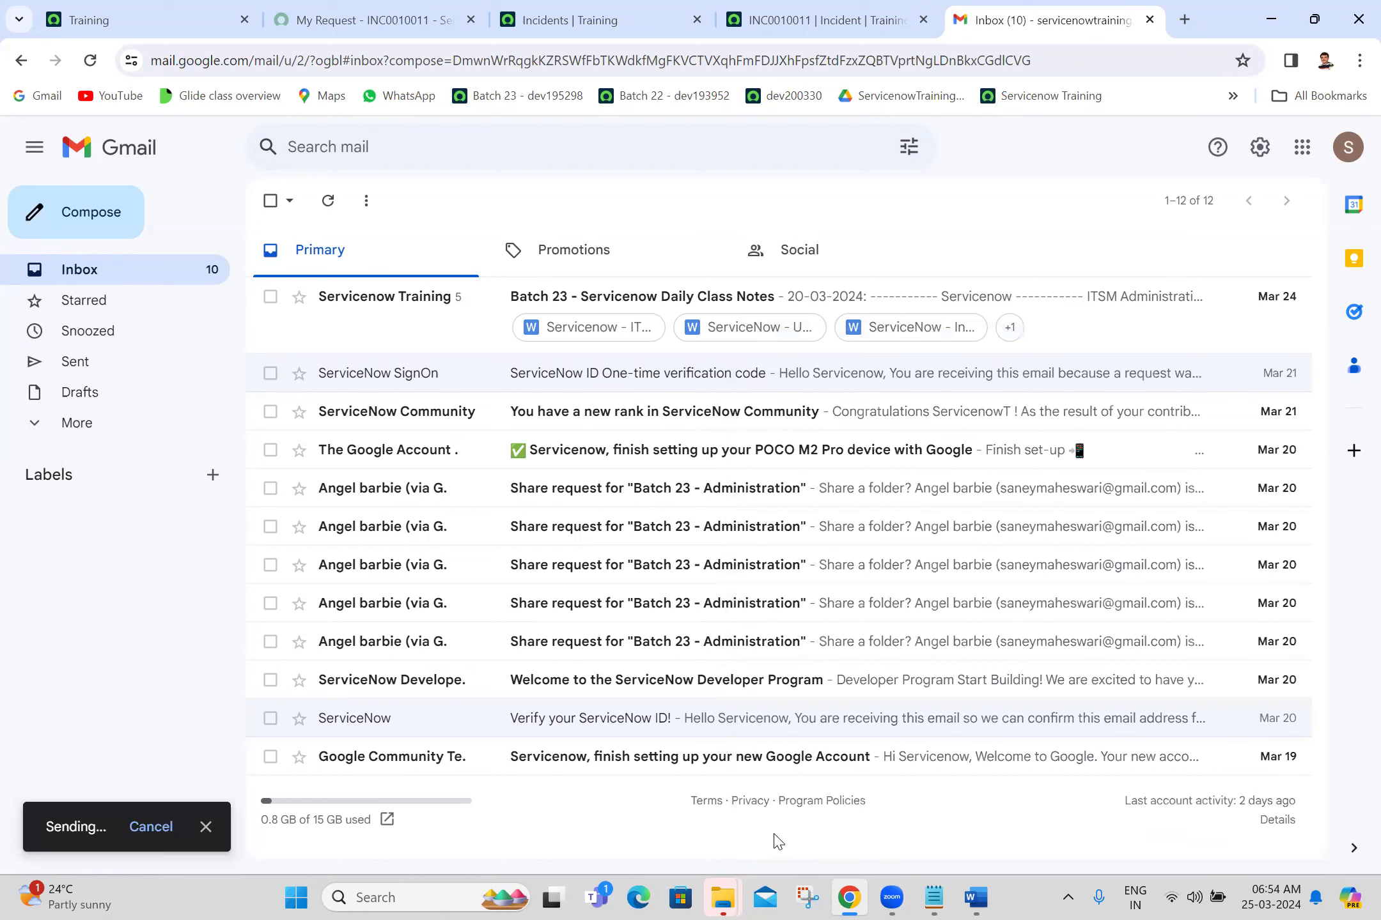
click(217, 9)
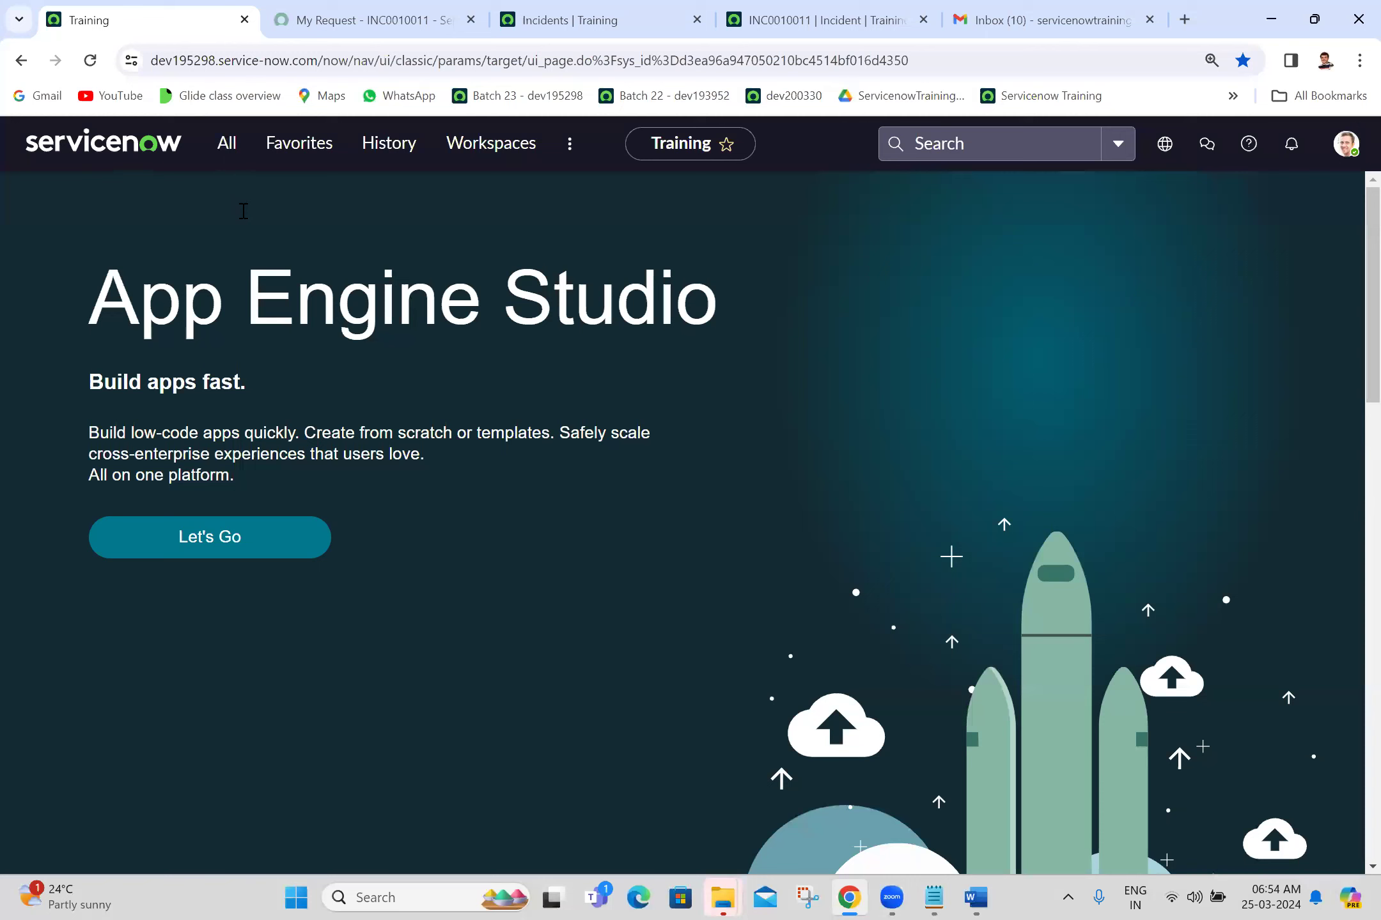
Step: Open today's Emails system log of INC0010011 notifications, then return to the Servicenow Incident document
text(ema)
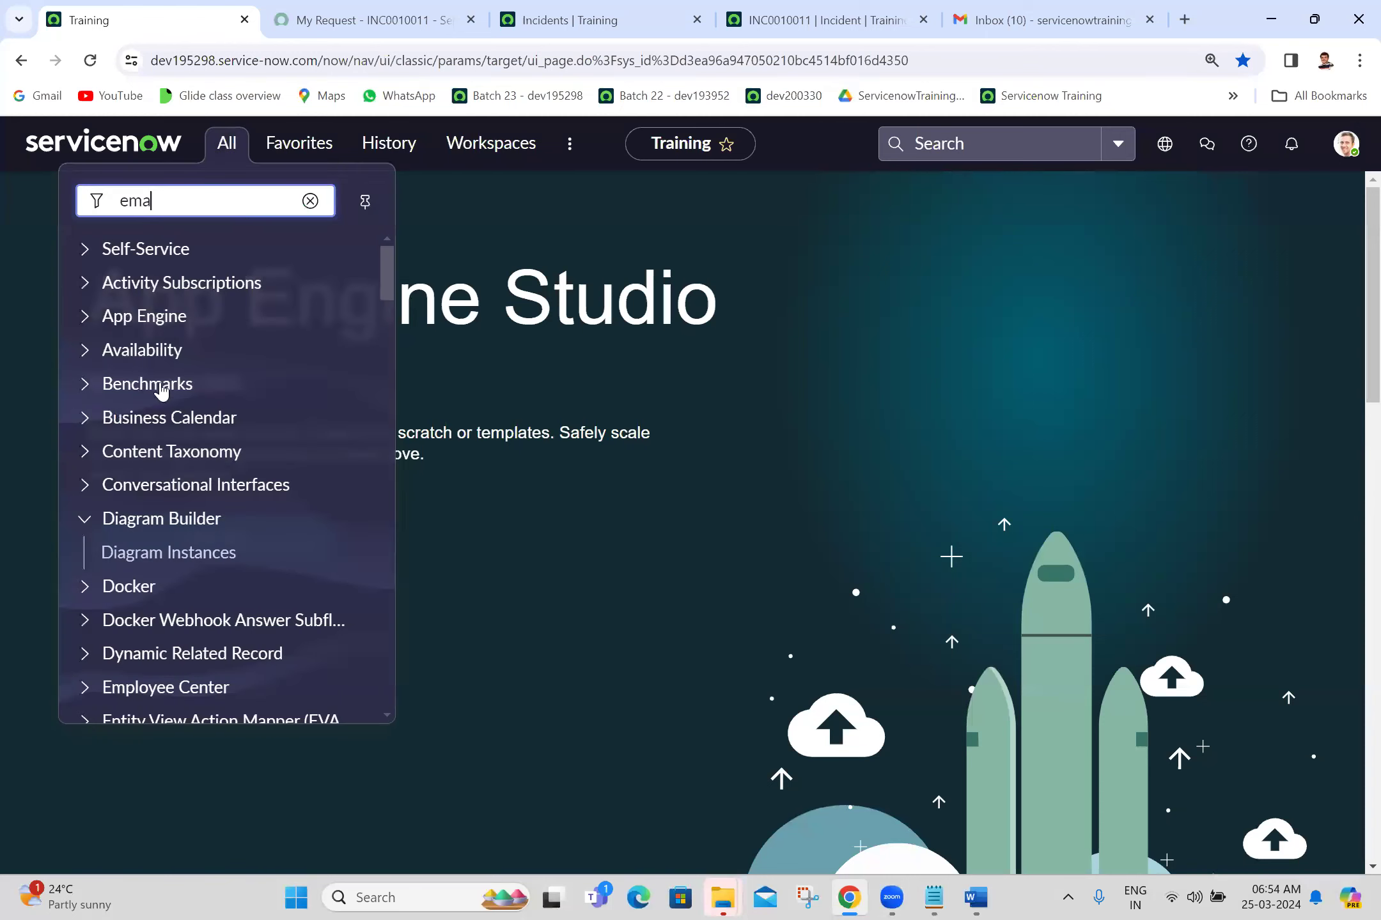
text(ils)
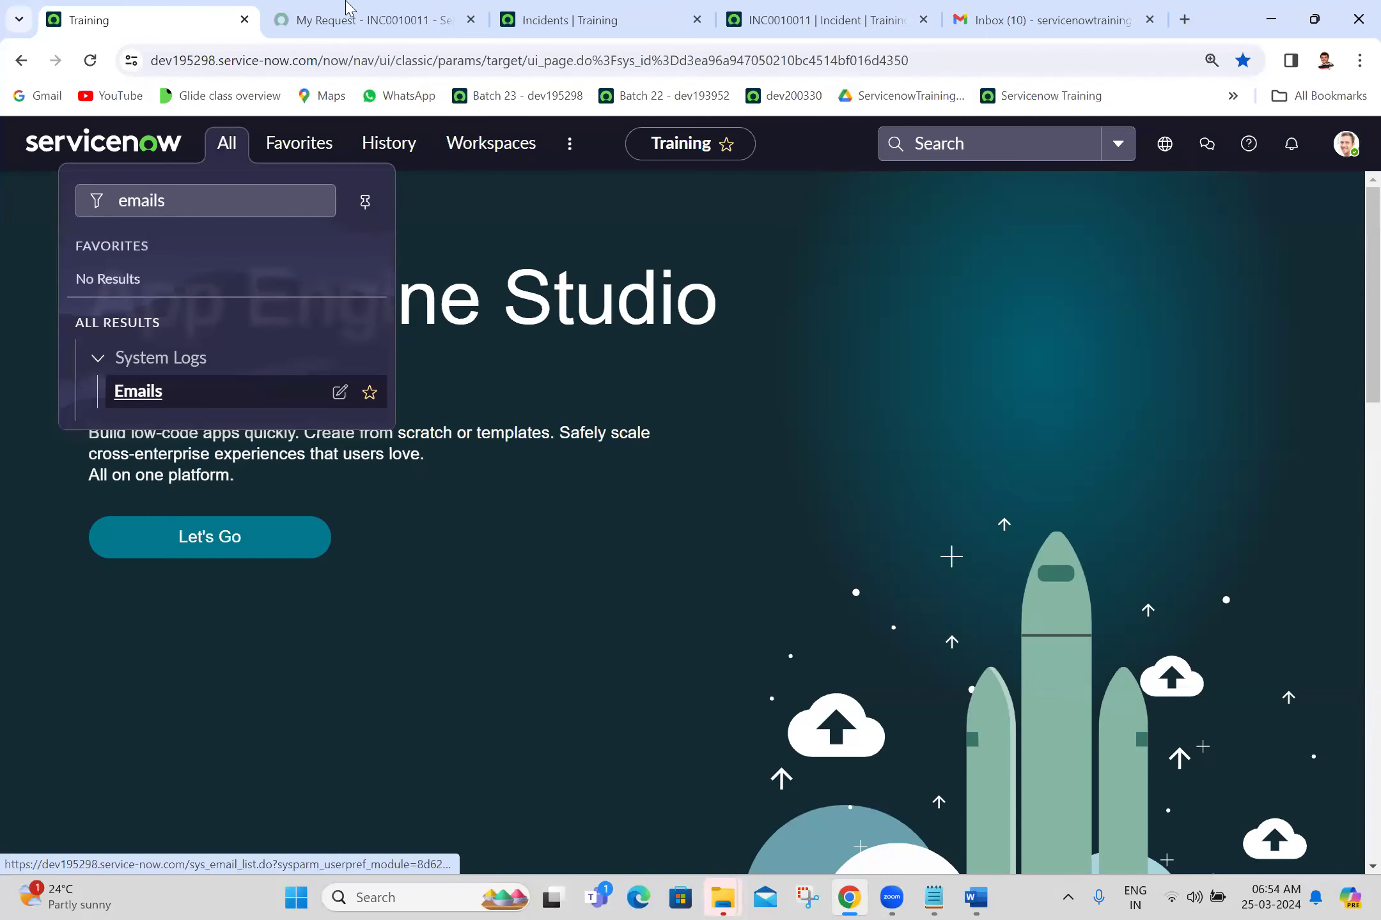
click(346, 1)
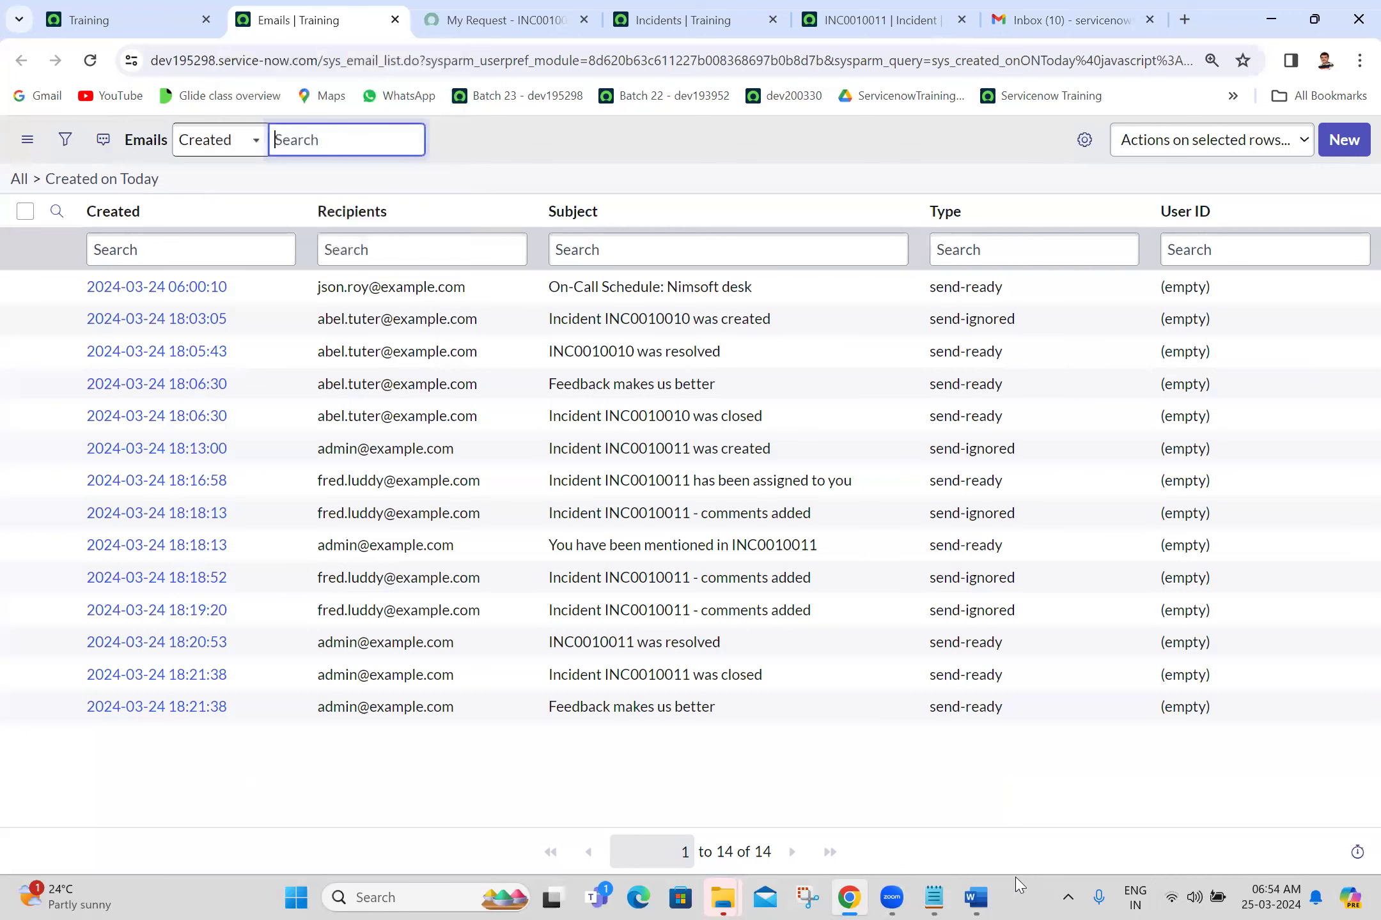
click(982, 898)
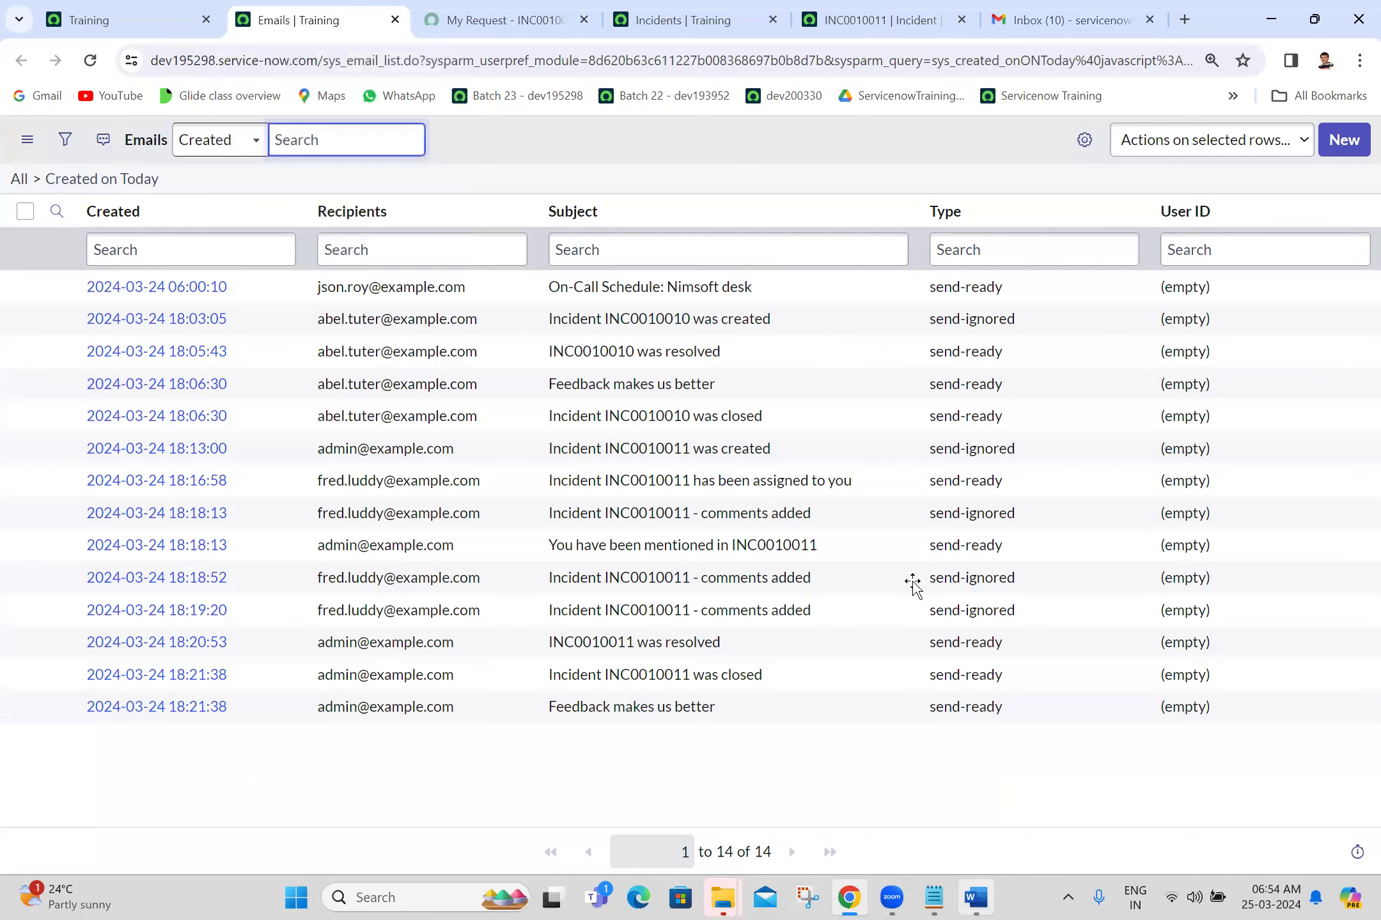
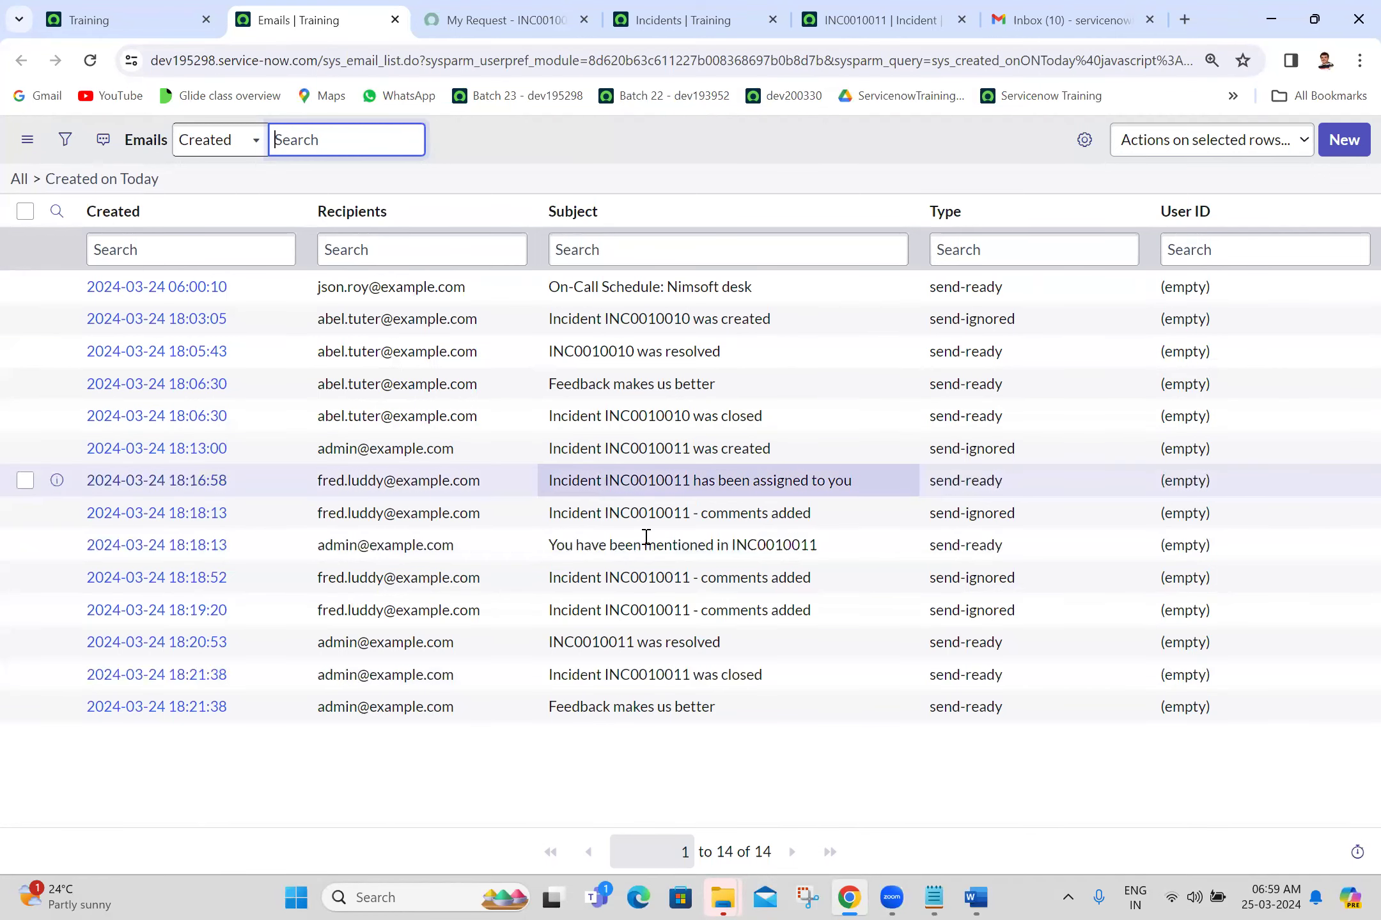
Step: Switch back to the Word incident notes
key(alt+Tab)
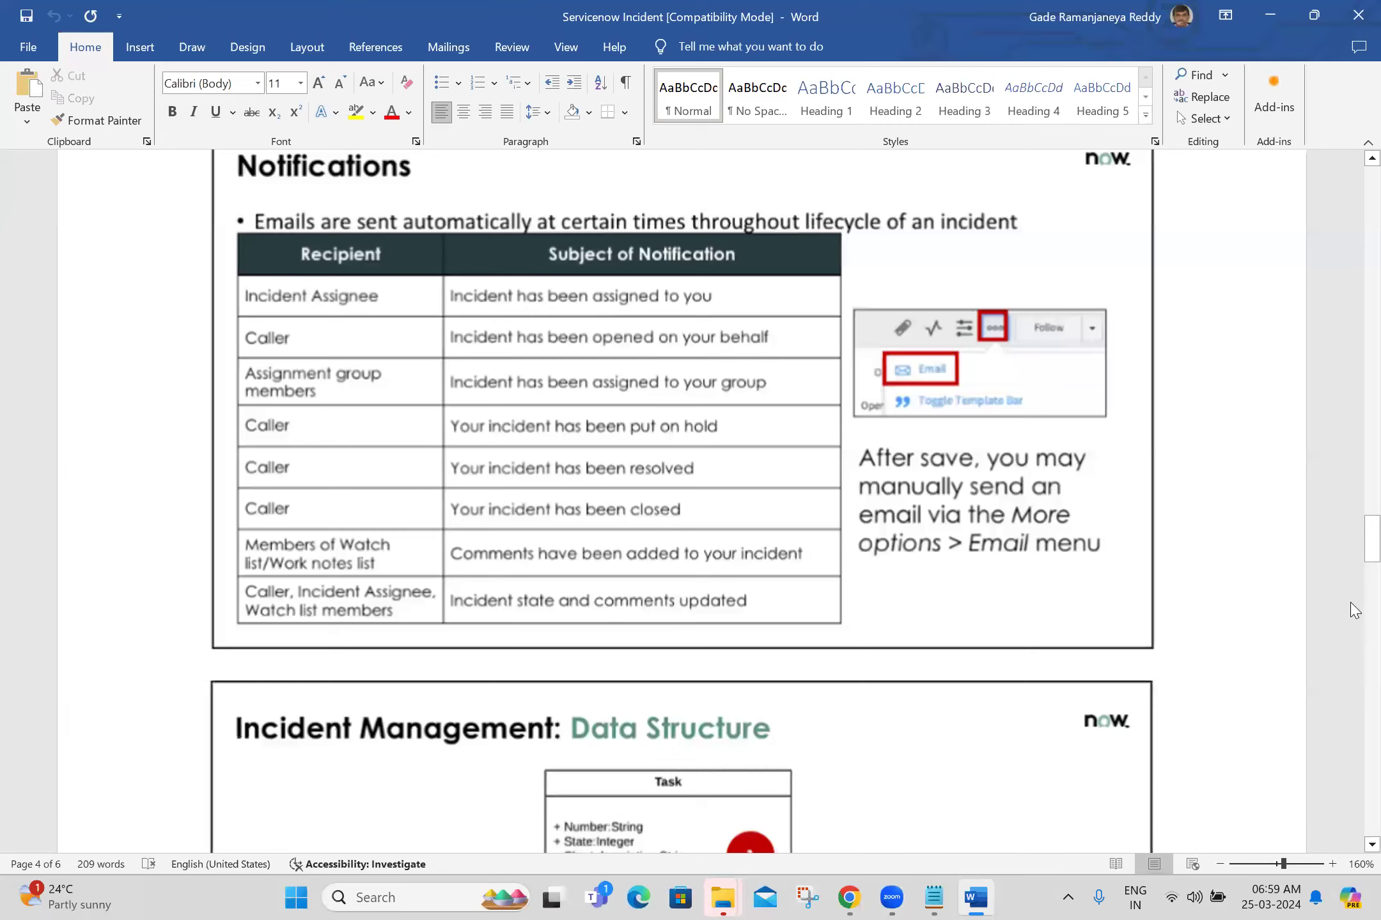
Step: Scroll the Word notes down to the Incident Management References section
scroll(1354, 610, down, 10)
drag(1350, 602, 1351, 652)
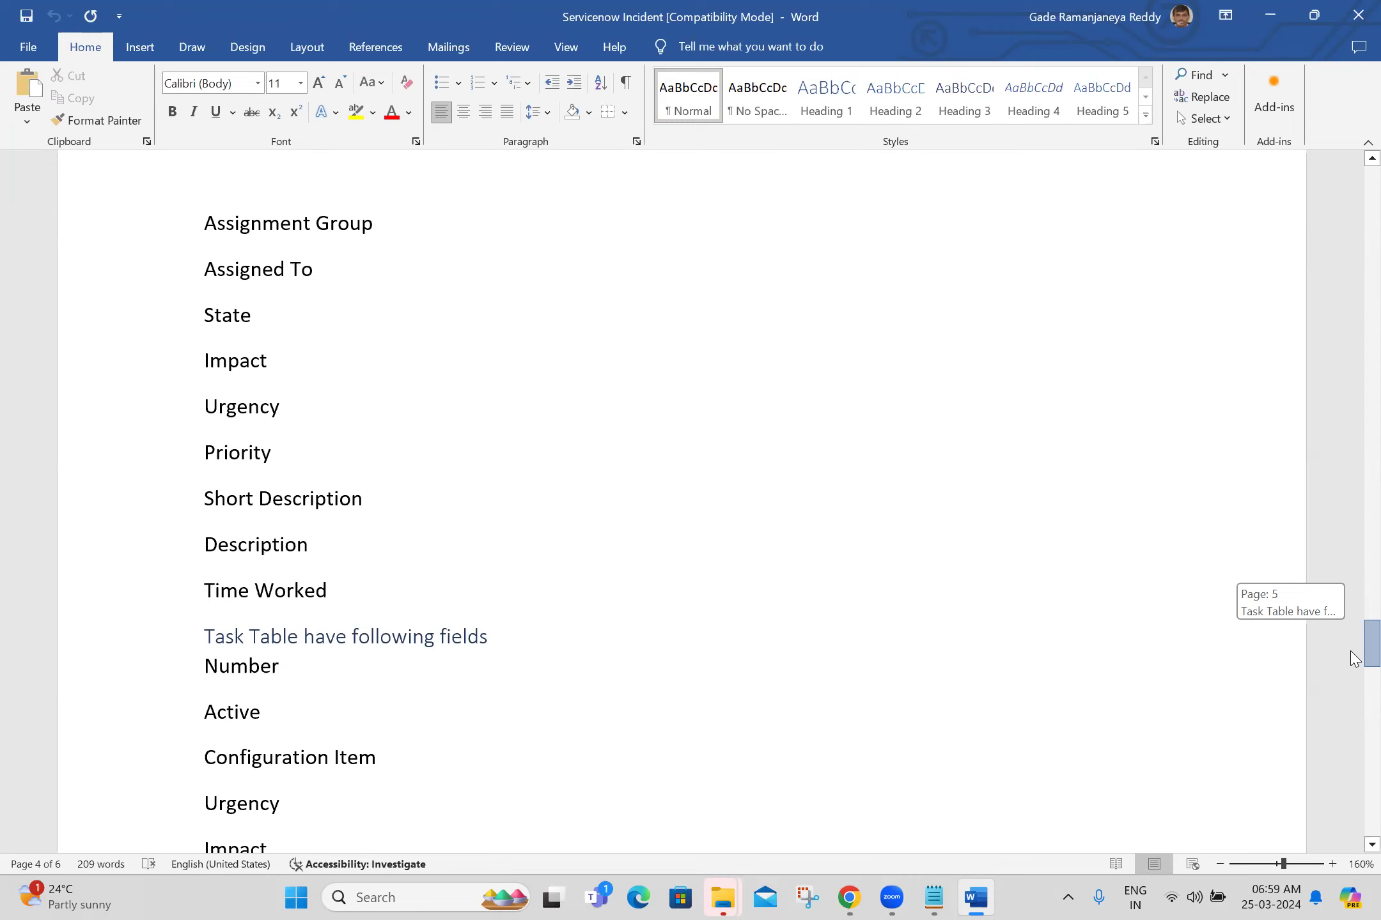
drag(1353, 659, 1353, 656)
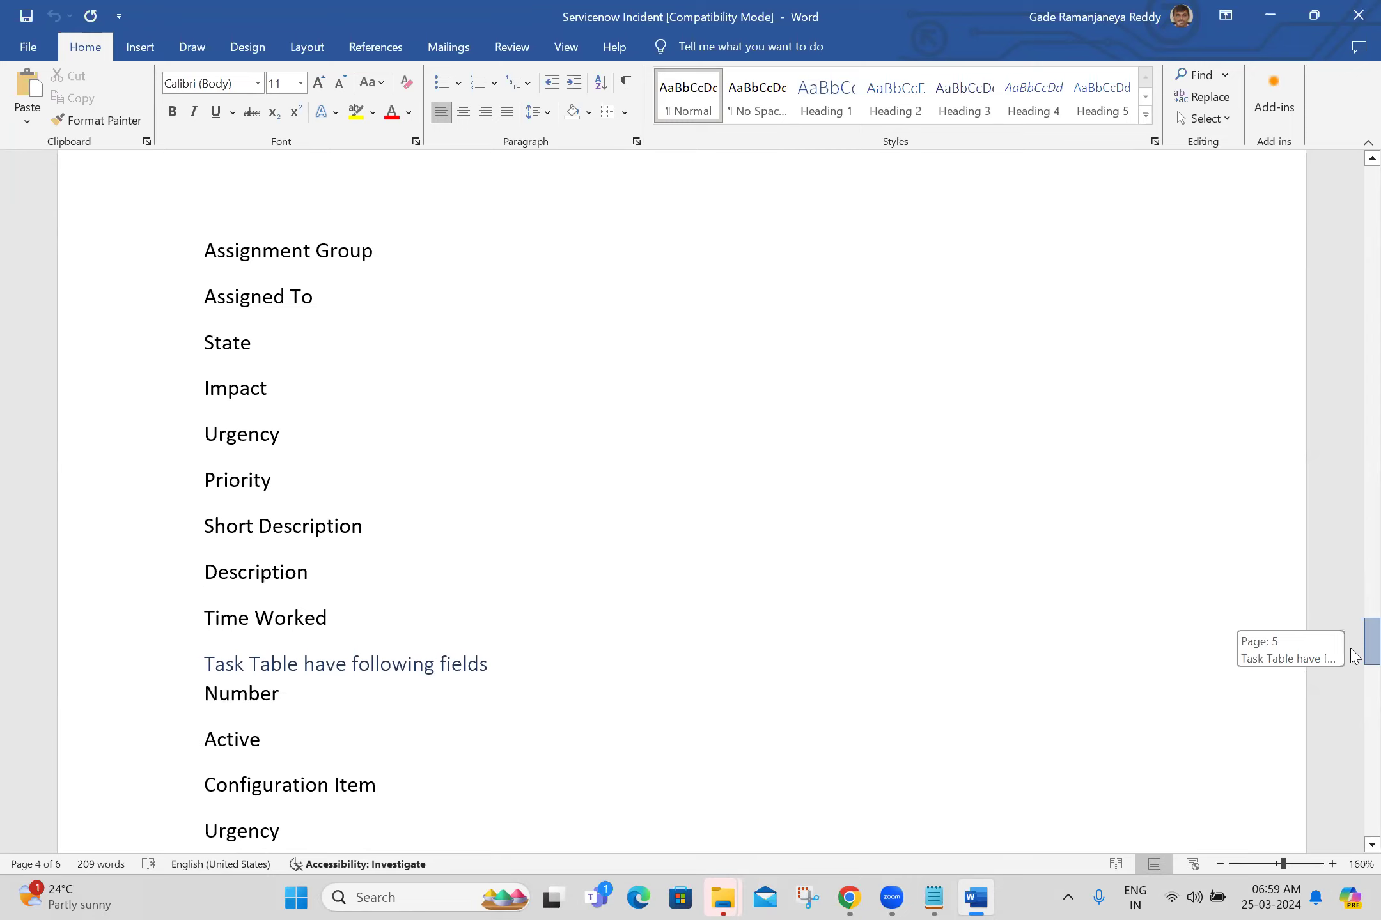
drag(1351, 649, 1352, 678)
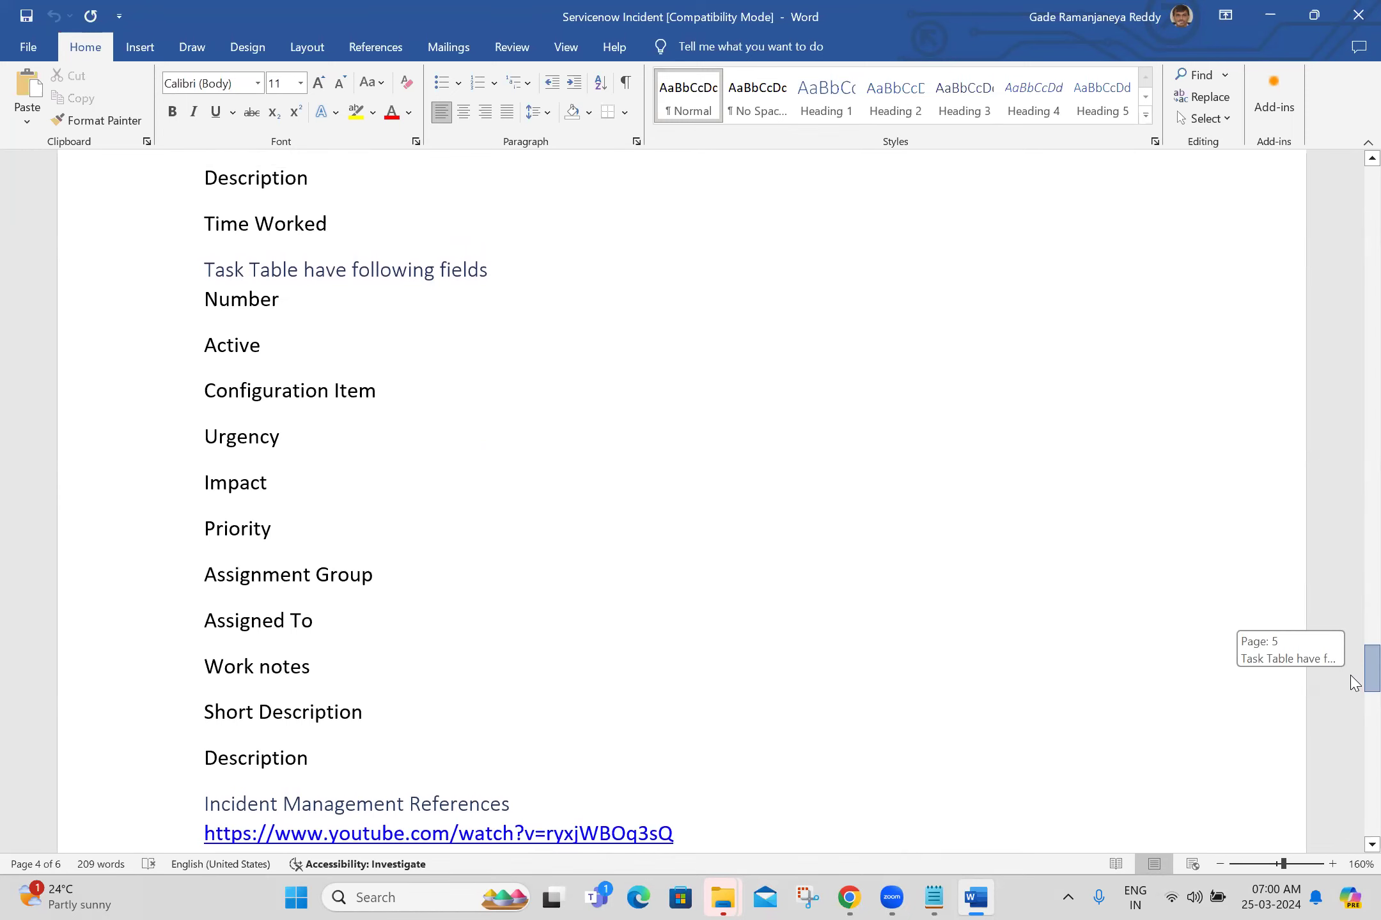
drag(1354, 683, 1354, 708)
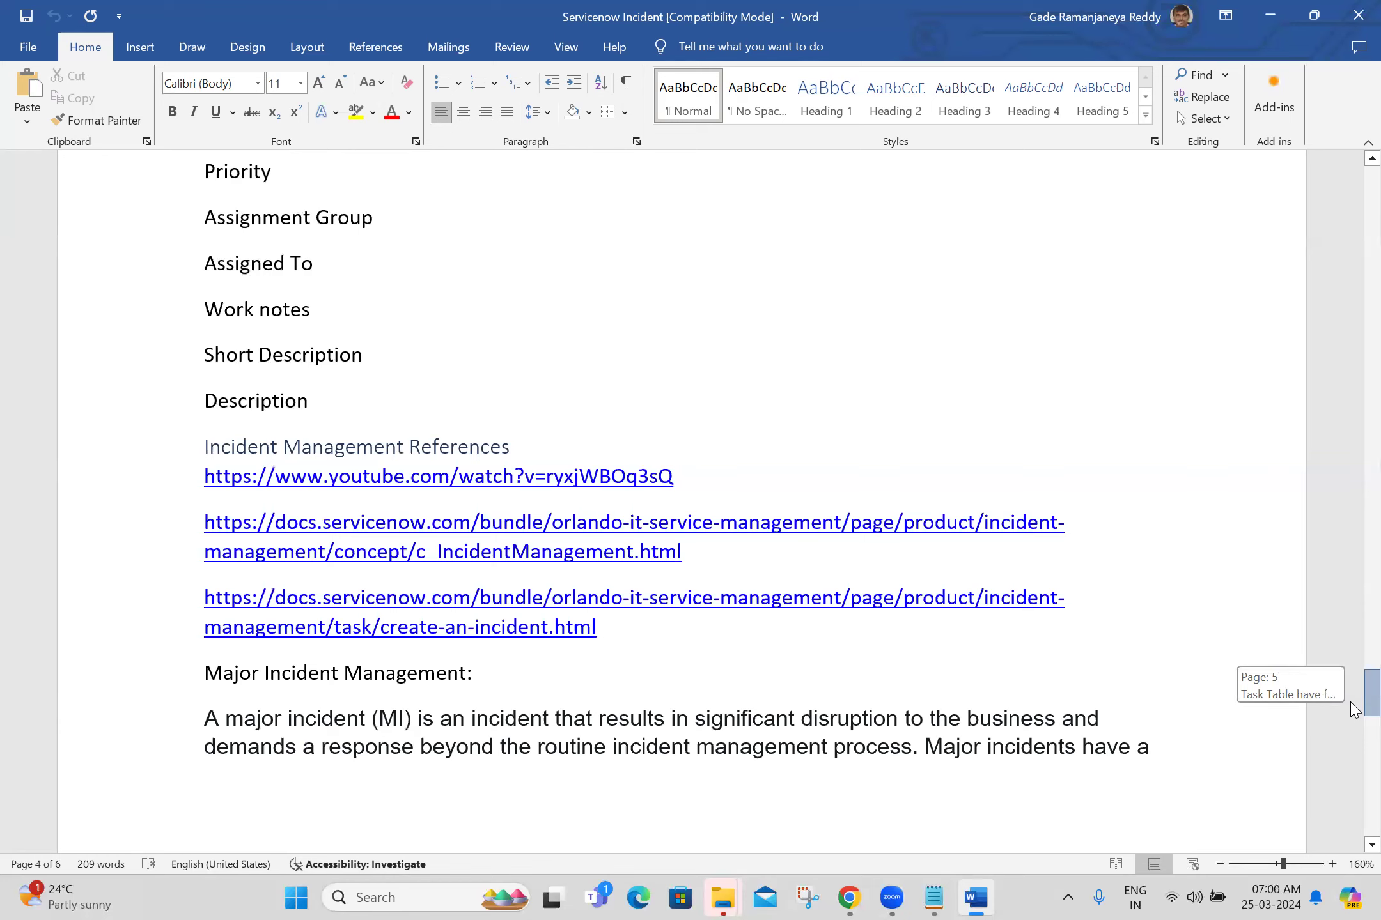
drag(1351, 704, 1351, 703)
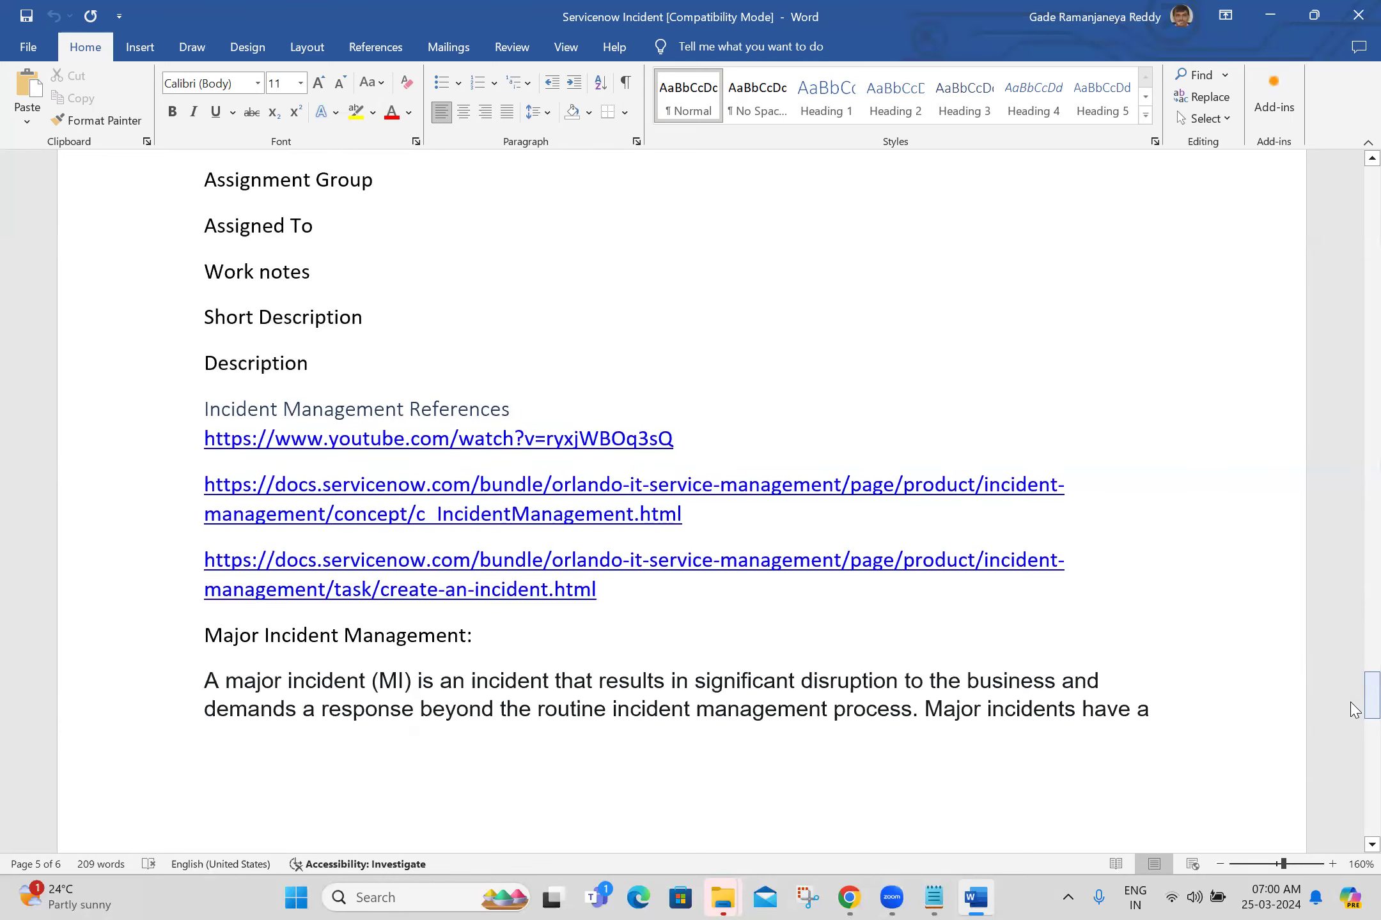
Step: Select and inspect the YouTube and create-an-incident link paragraphs in the references
click(1179, 682)
double_click(728, 448)
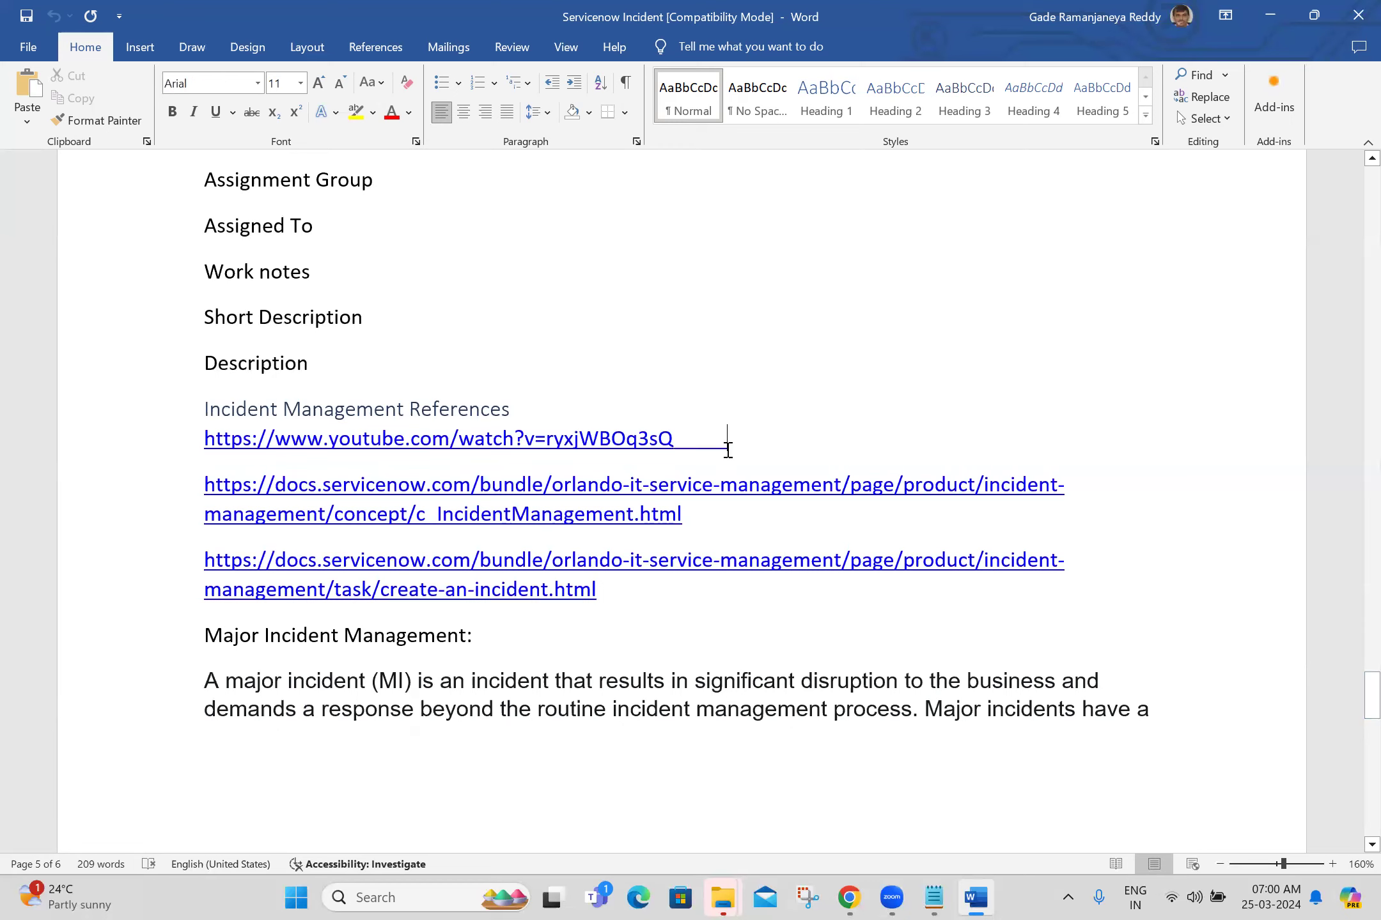
triple_click(728, 447)
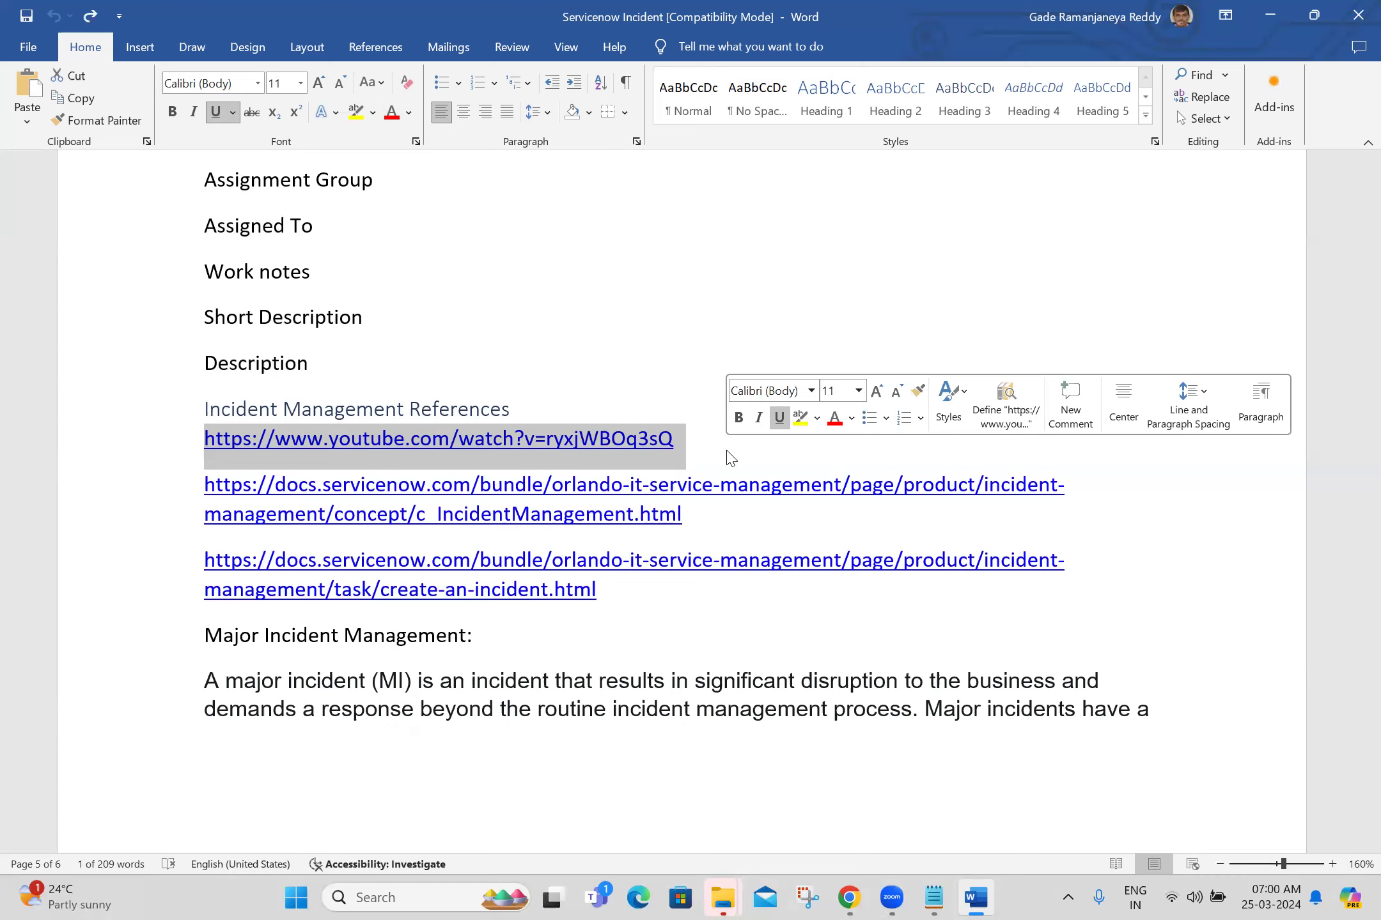
click(620, 601)
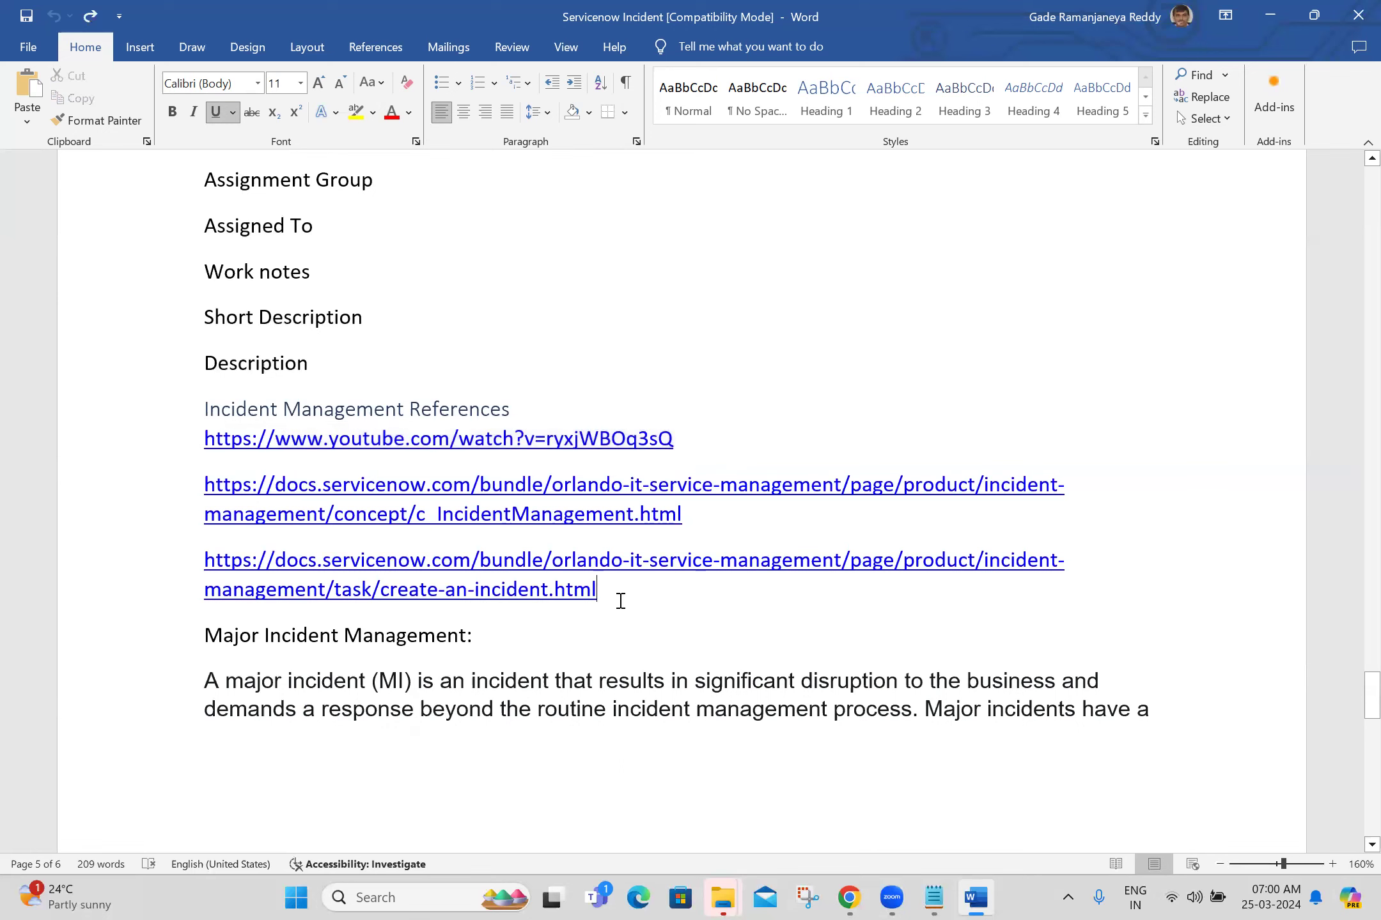
triple_click(619, 591)
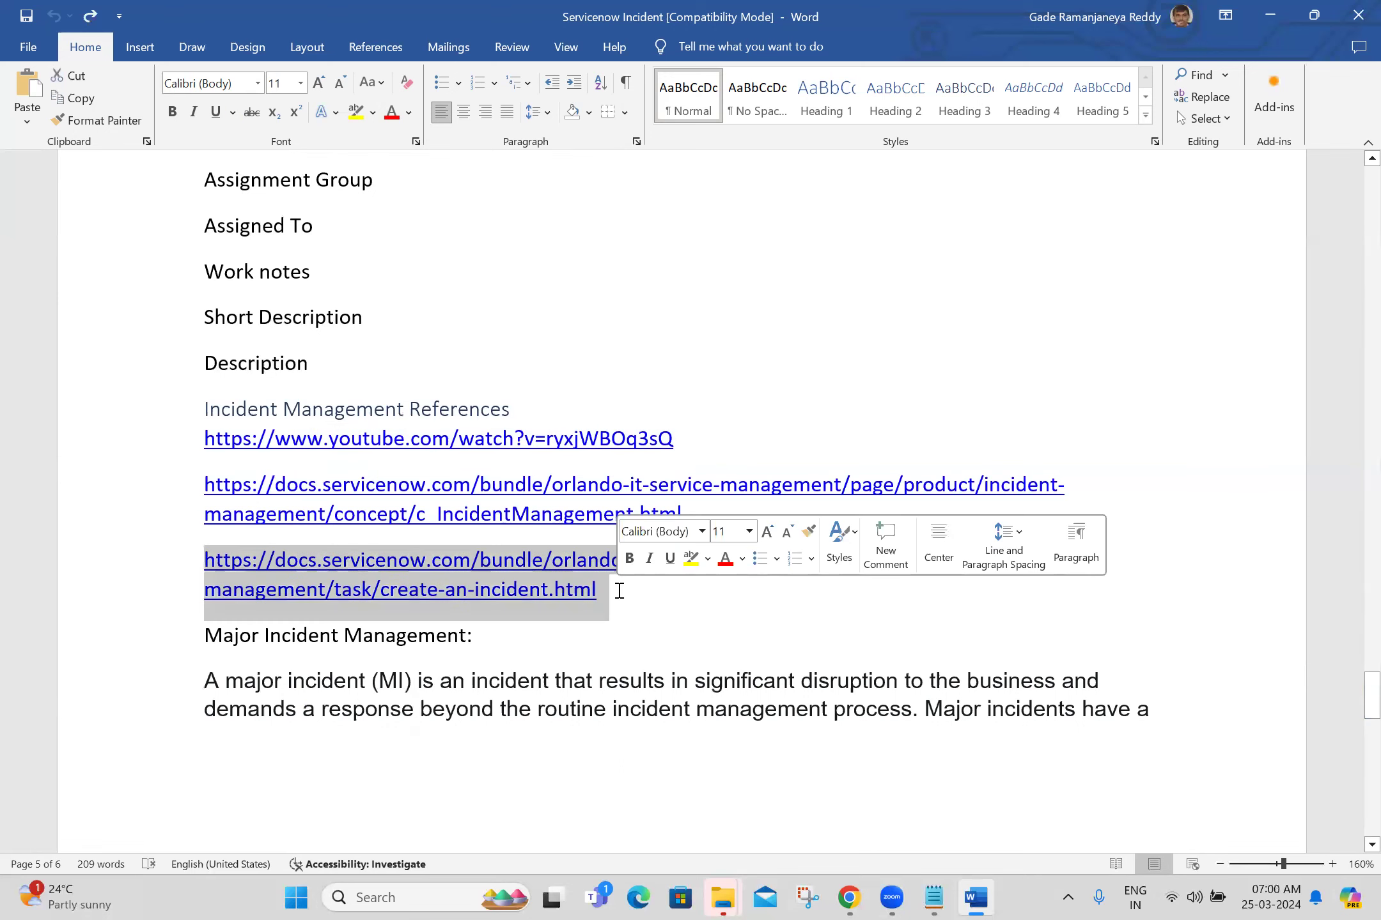
click(619, 591)
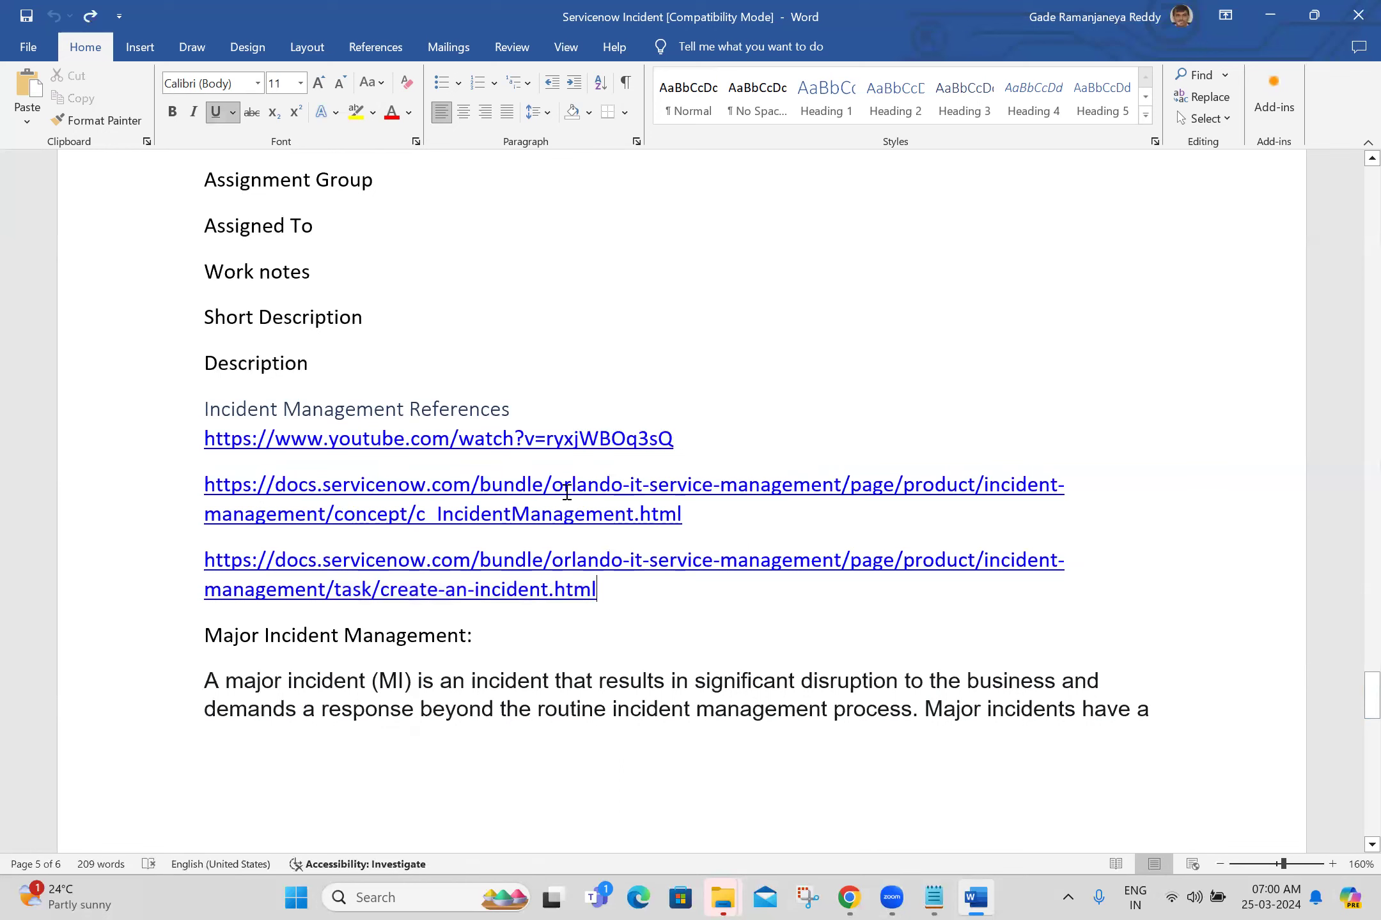
click(1035, 72)
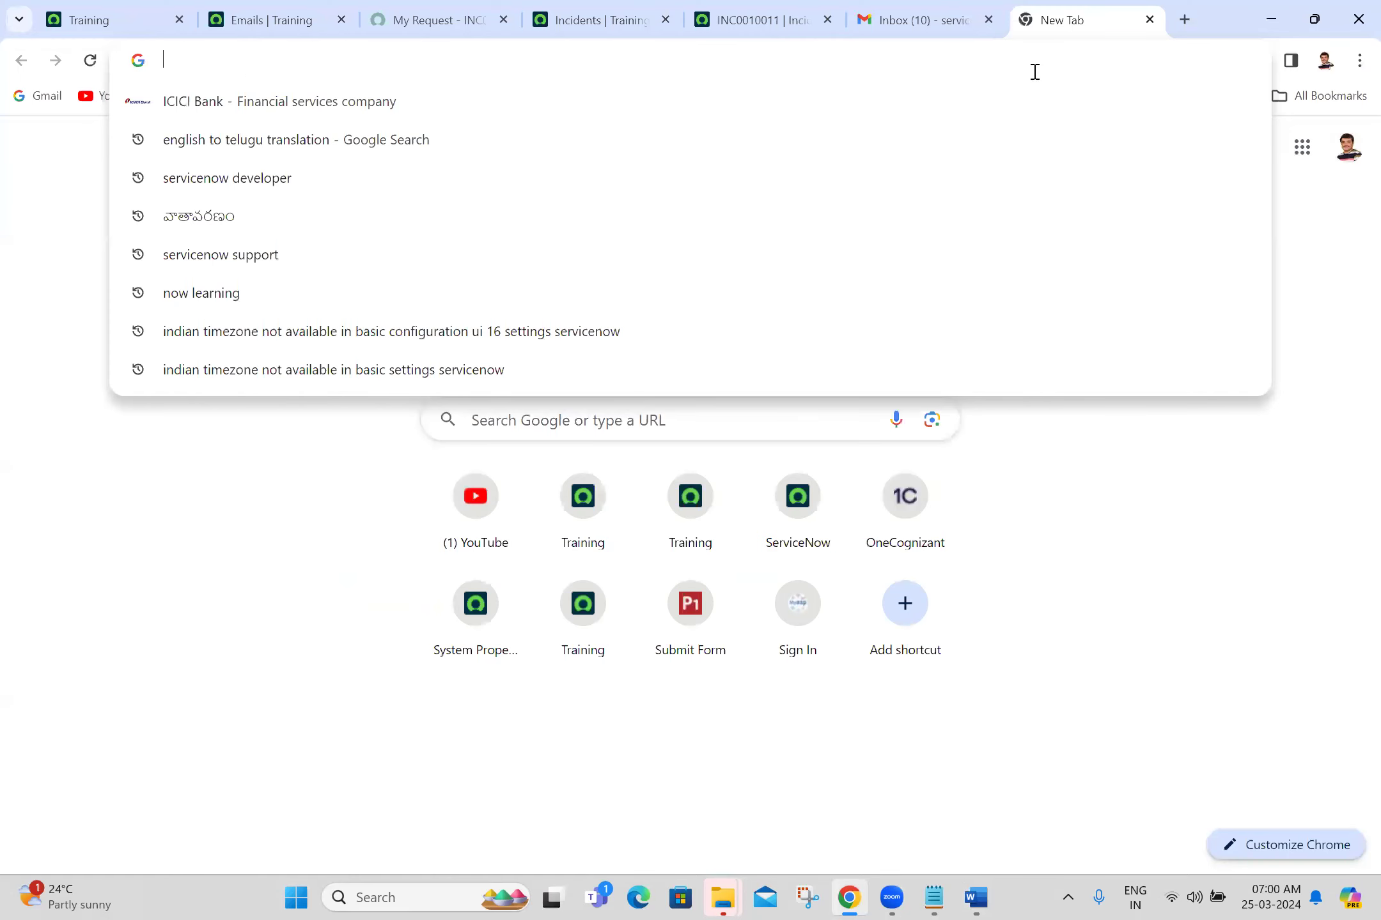
Step: Search Google for 'incident management servicenow' and open the docs Incident Management result in a new tab
text(incident man)
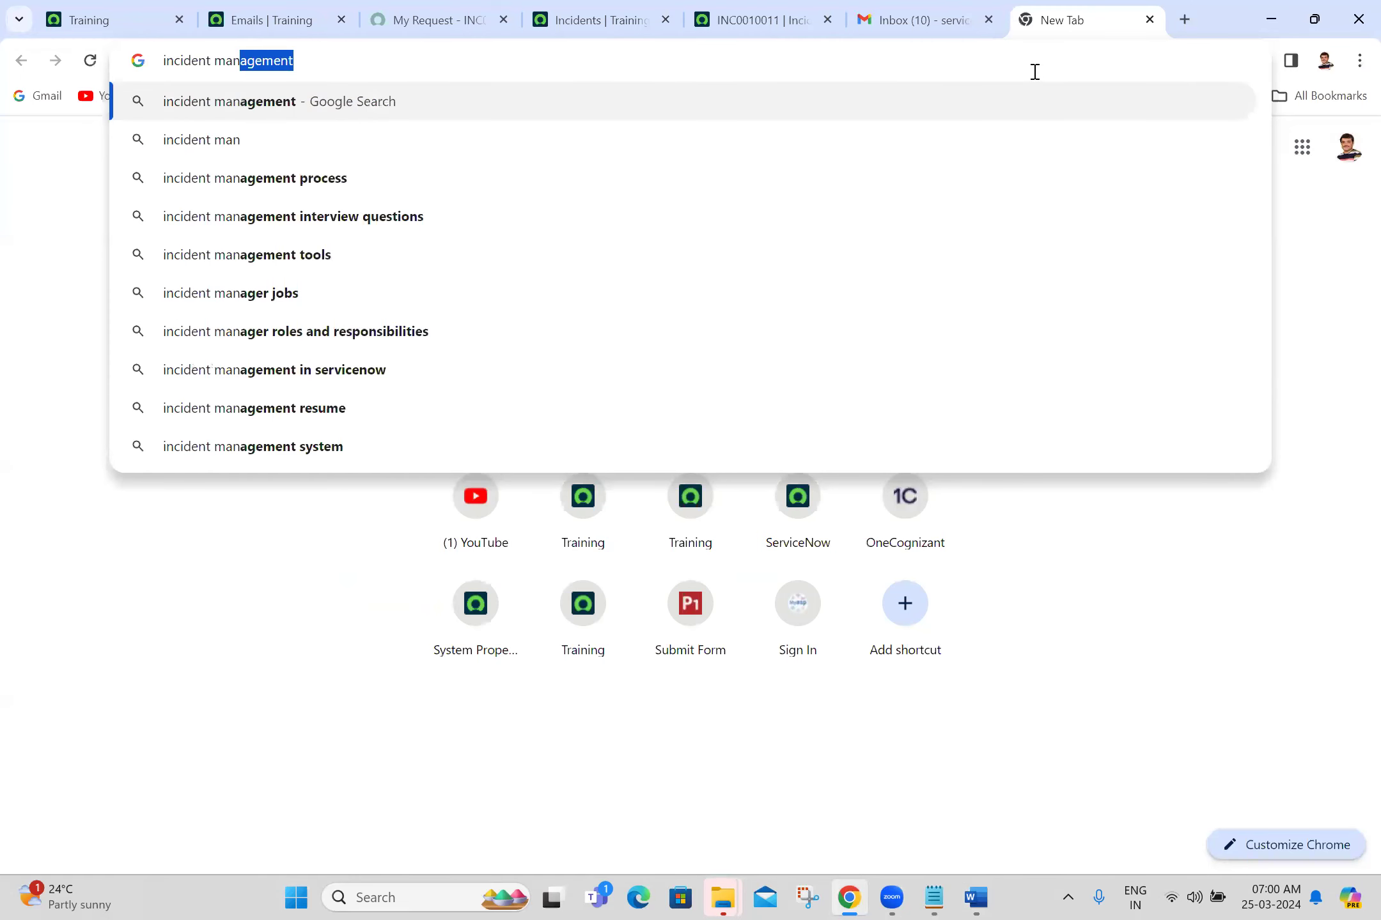
text(agement se)
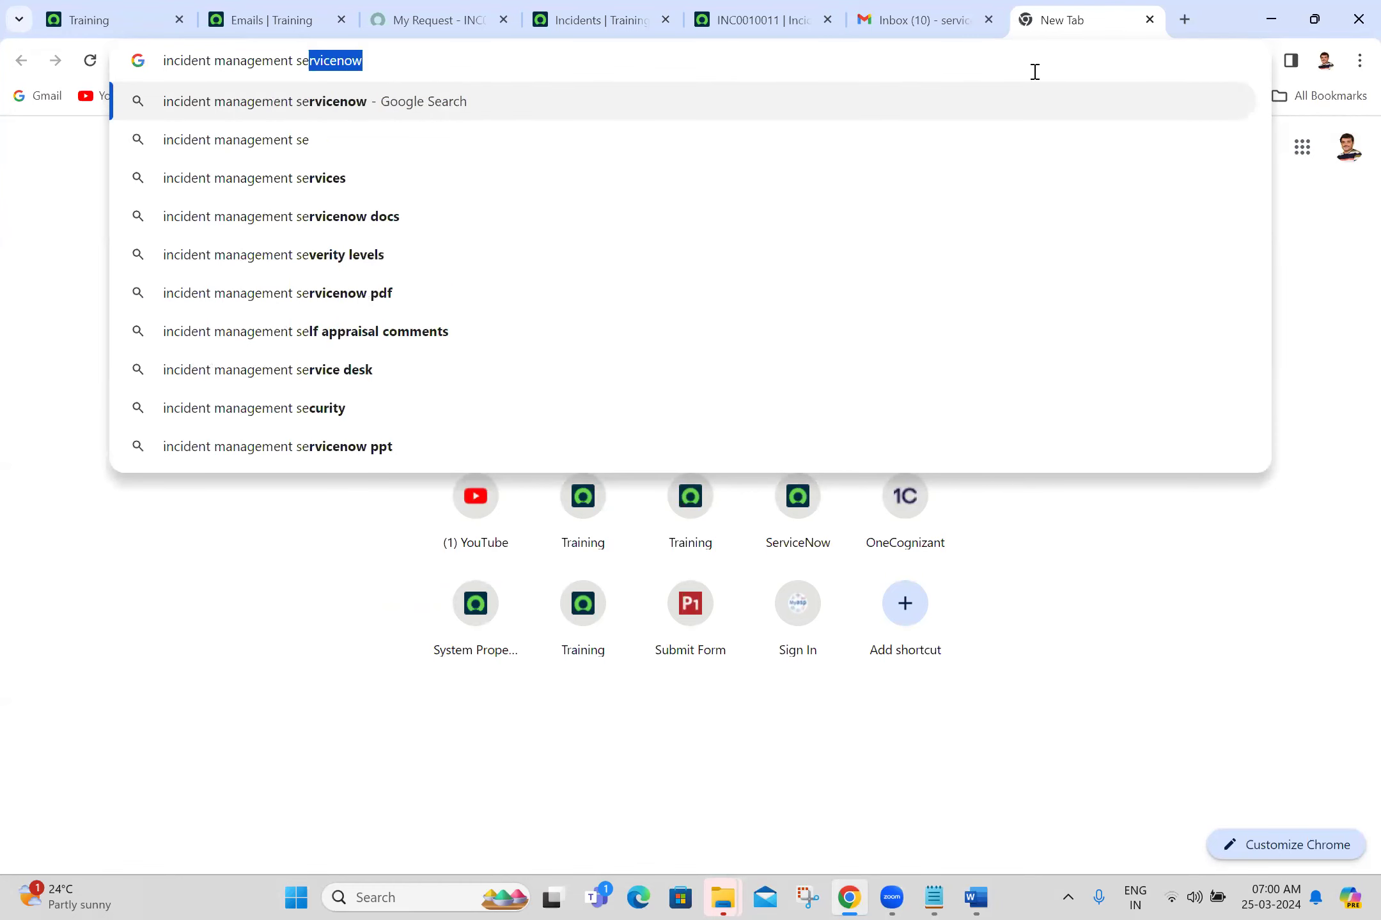
text(rvicenow)
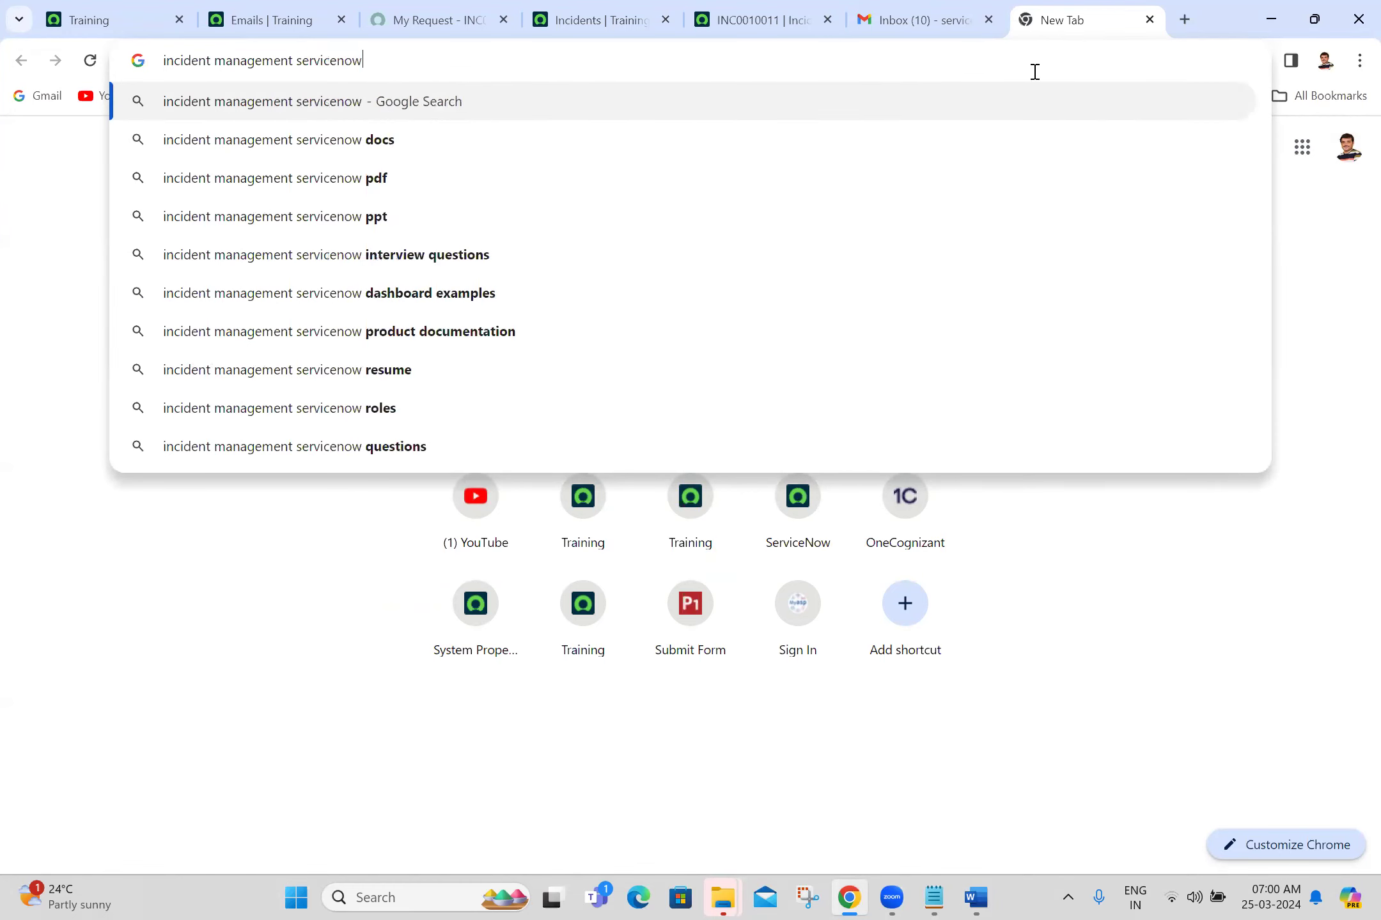
key(Return)
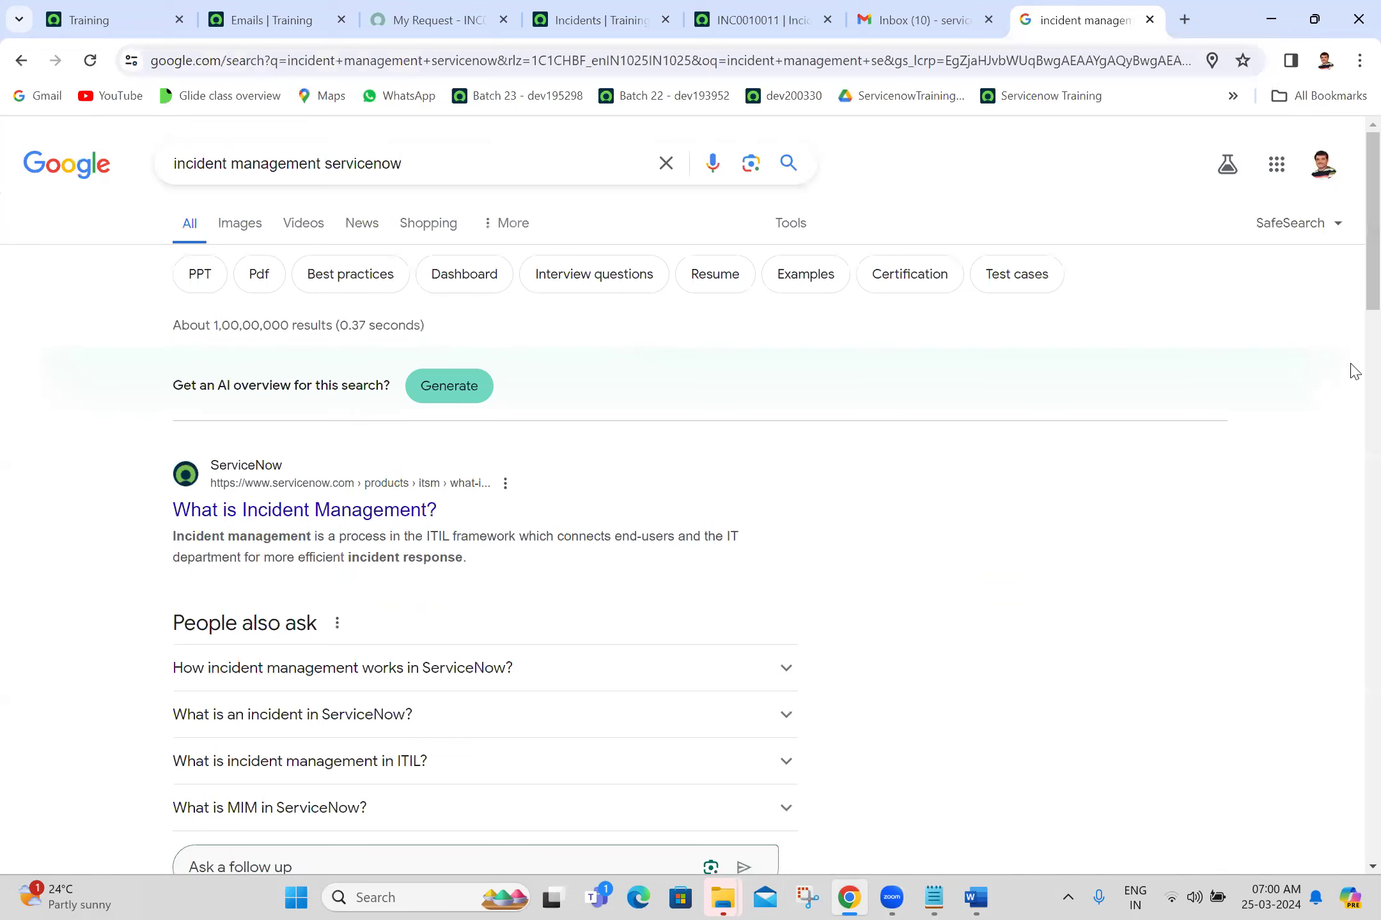
scroll(1354, 377, down, 6)
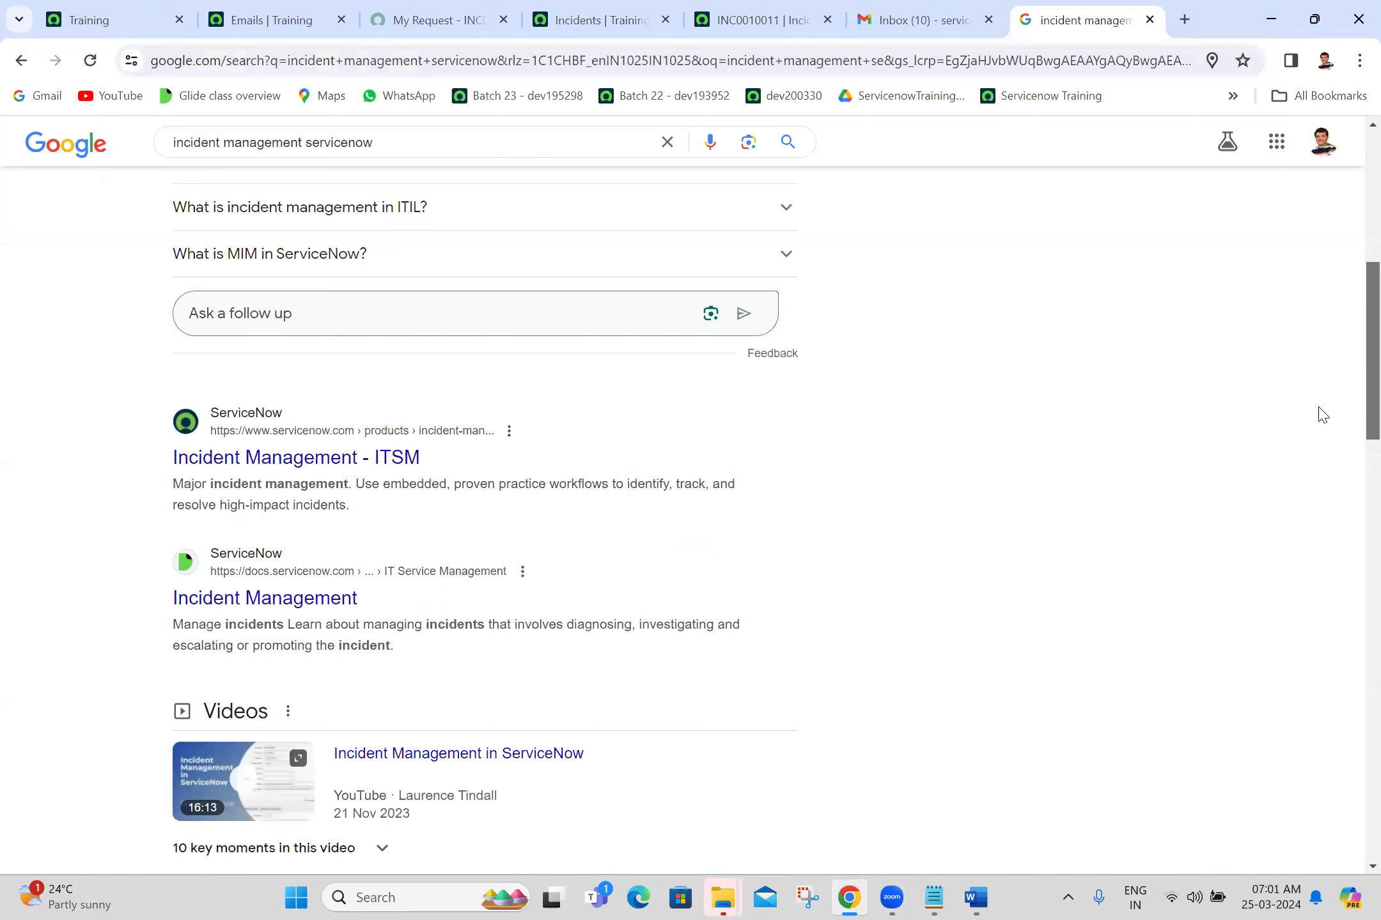
scroll(1307, 441, down, 3)
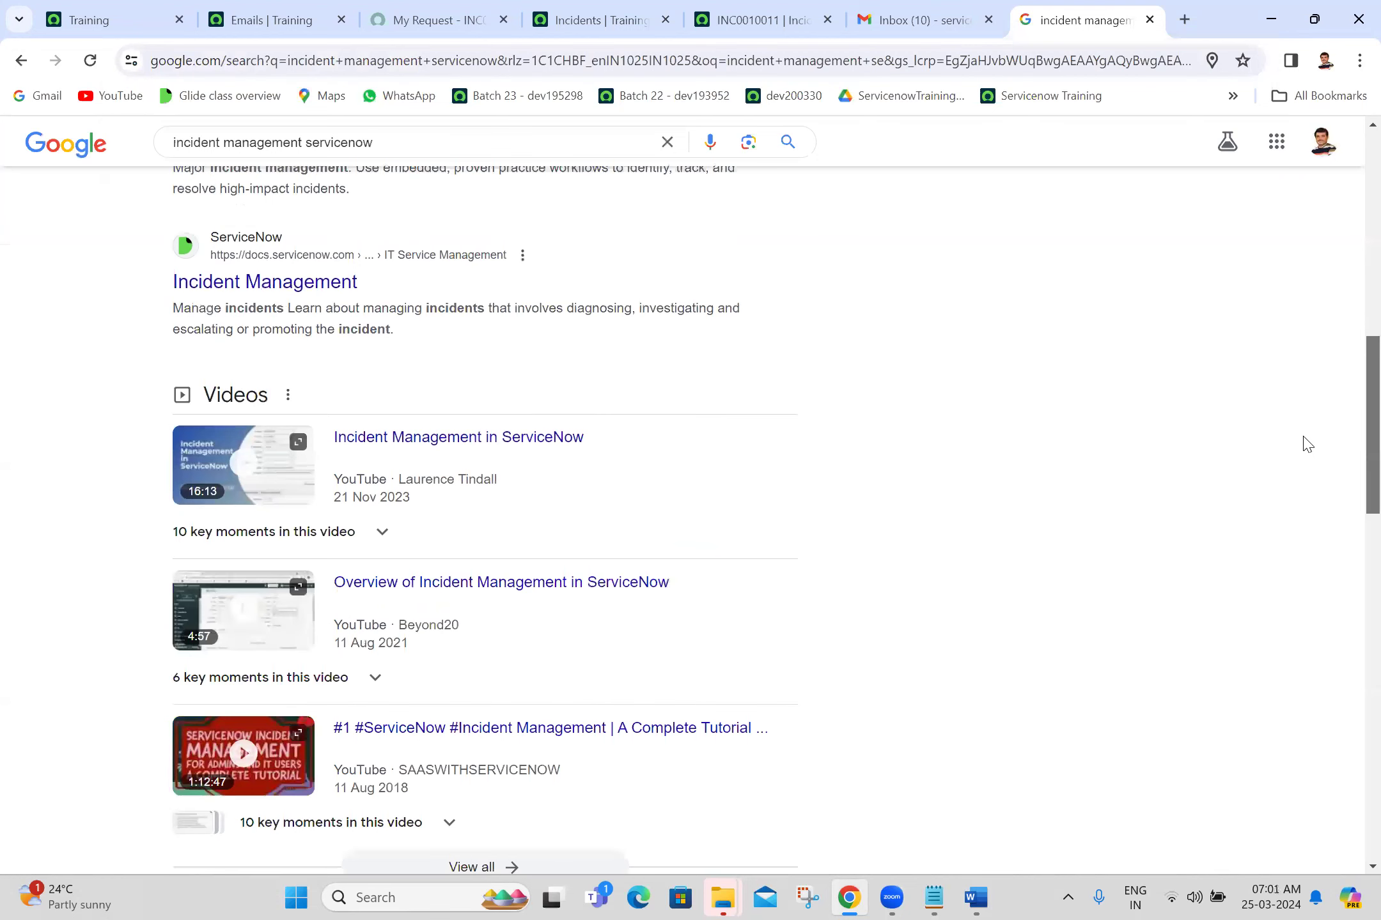
scroll(329, 323, up, 1)
middle_click(330, 318)
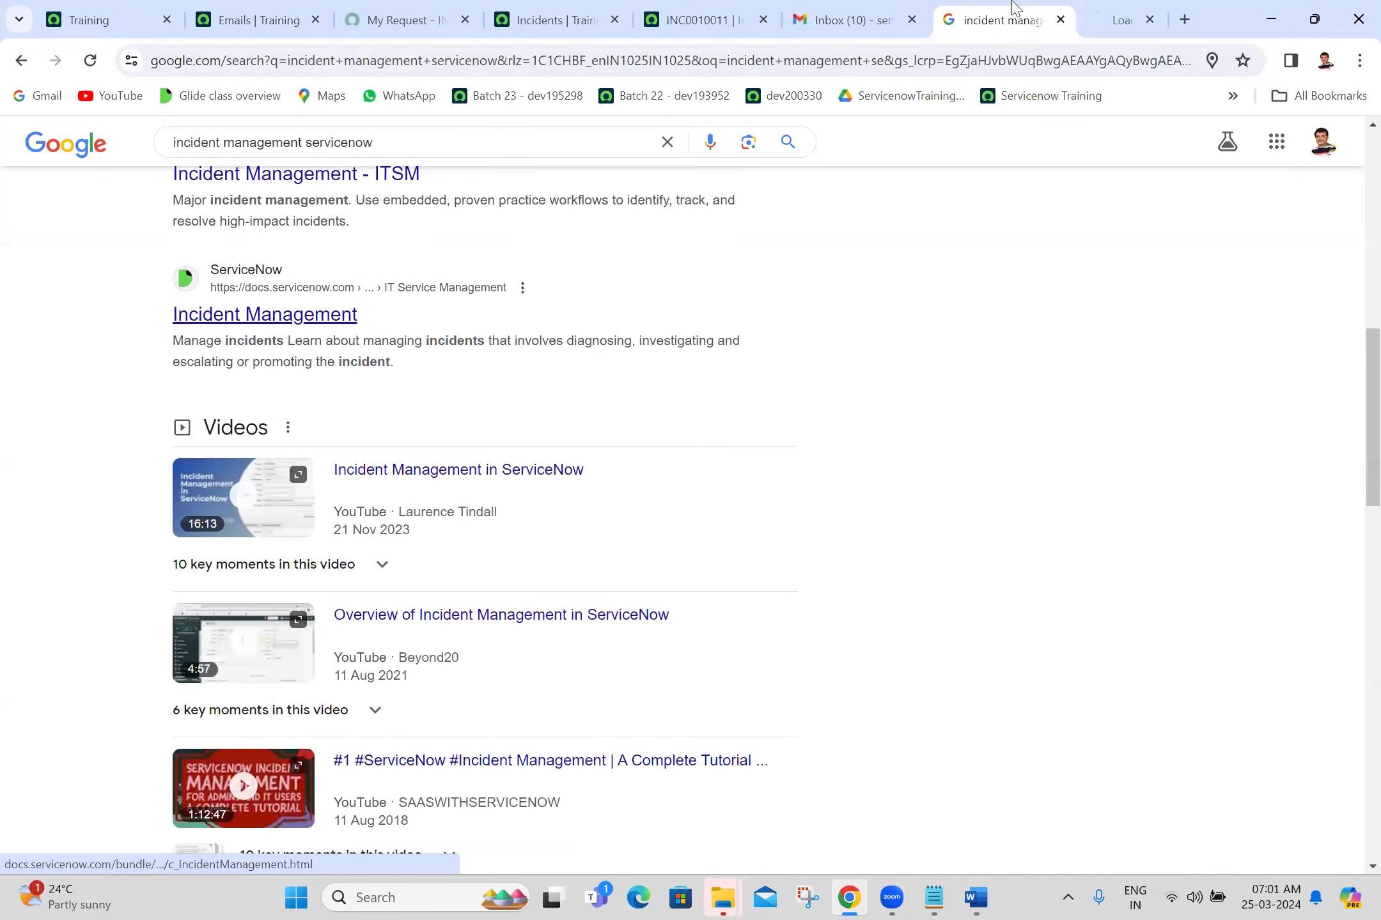
Step: Look over the Washington DC Incident Management docs page, then go back to the Word notes
click(1085, 7)
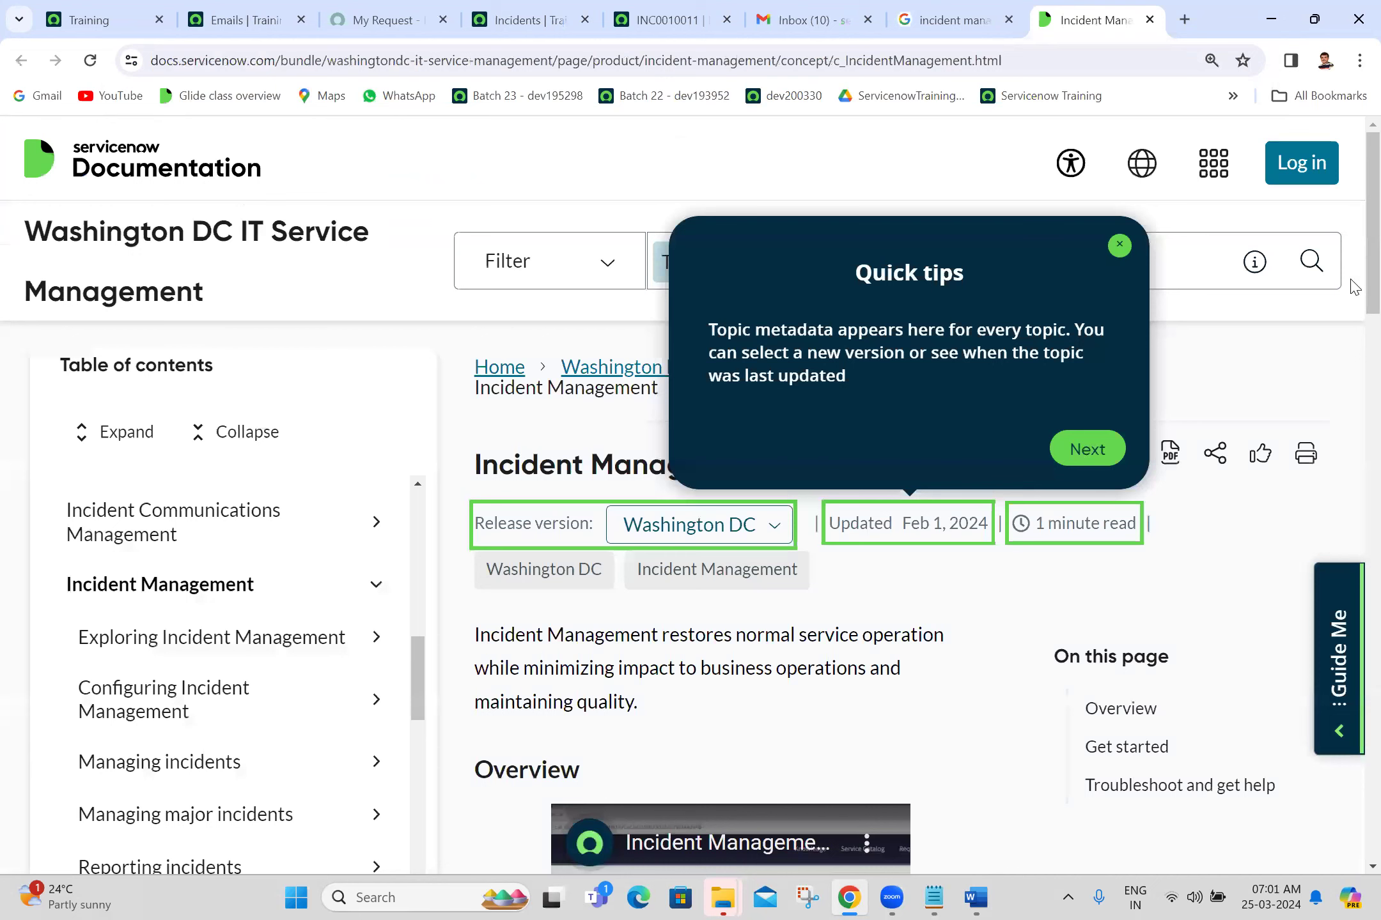
scroll(1354, 409, down, 7)
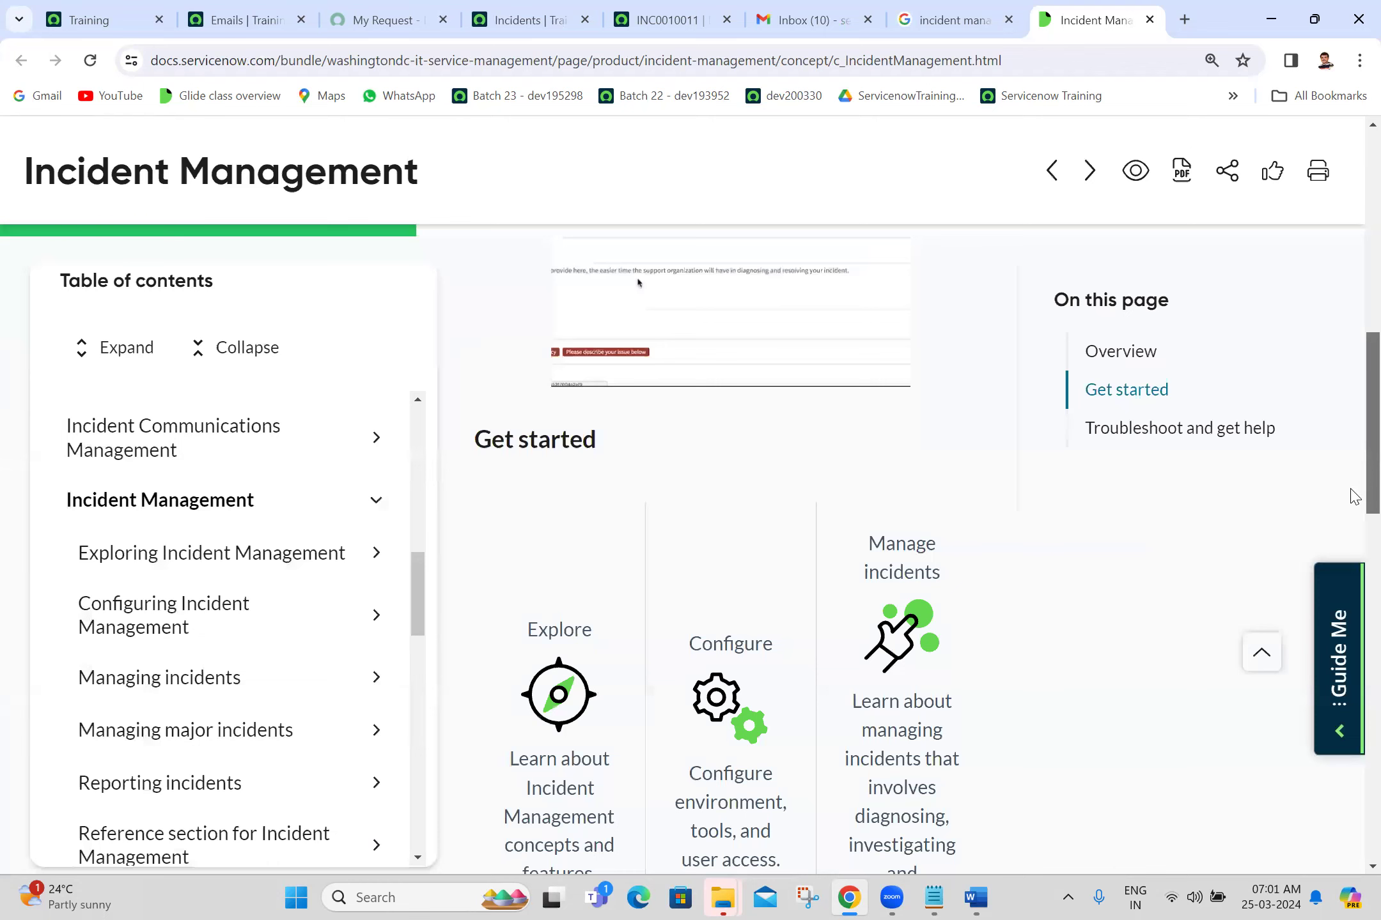
scroll(1354, 690, down, 10)
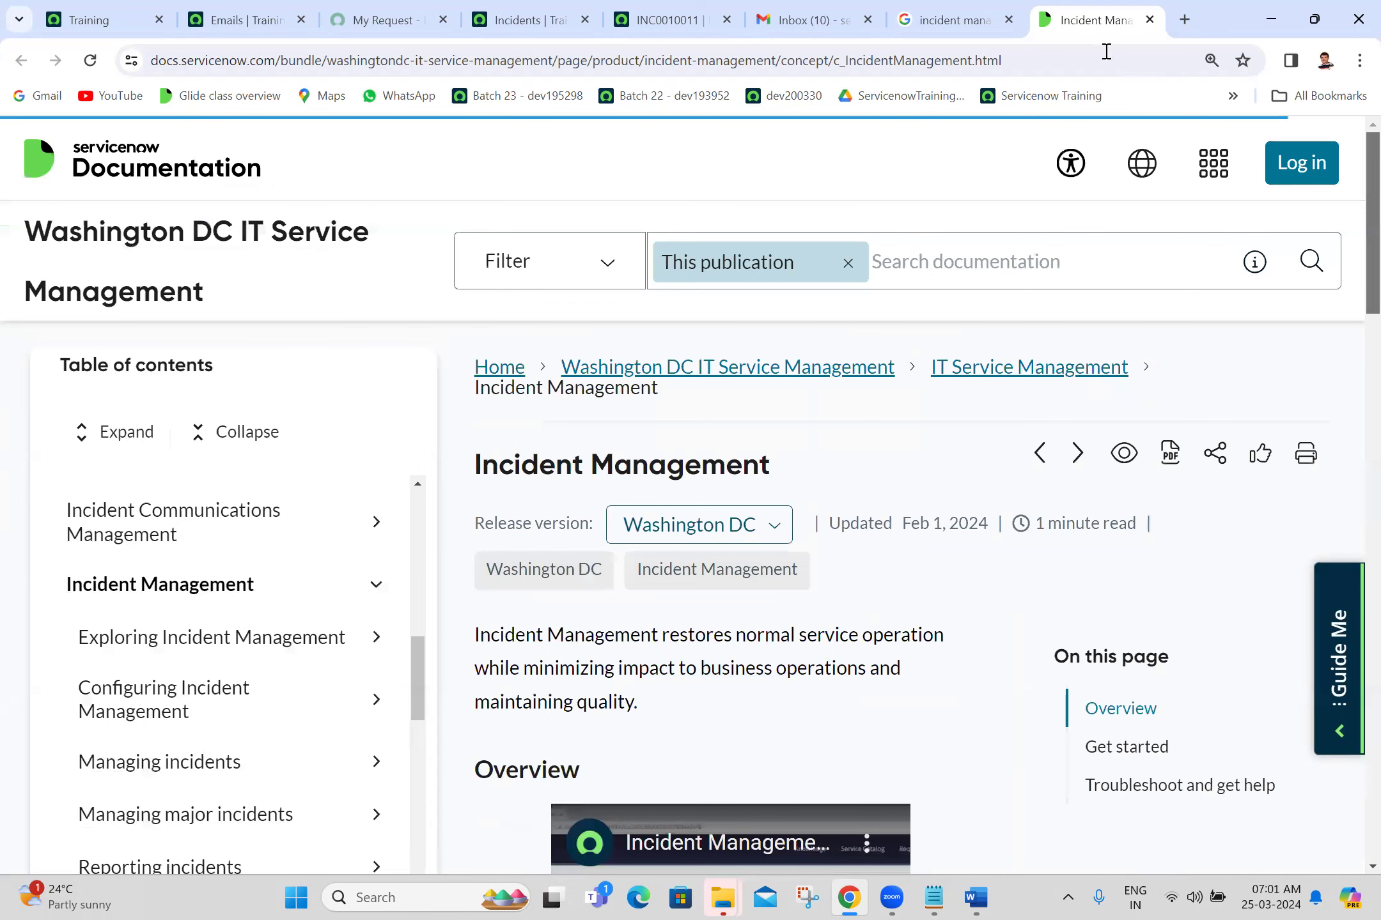
click(973, 898)
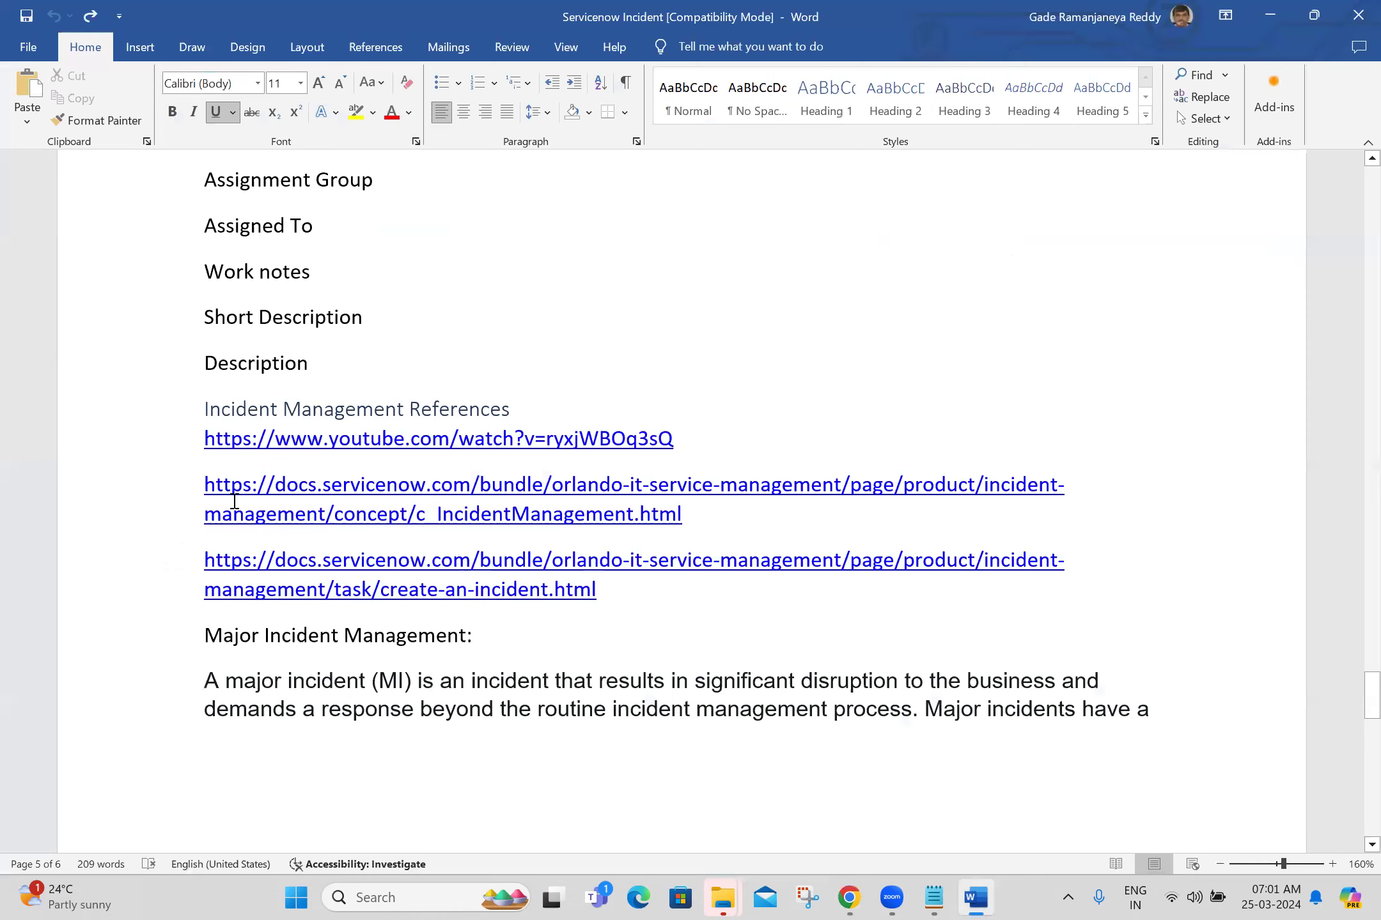
Step: Paste the Washington DC Incident Management URL on a new line below the last link
double_click(651, 591)
click(628, 600)
text(\)
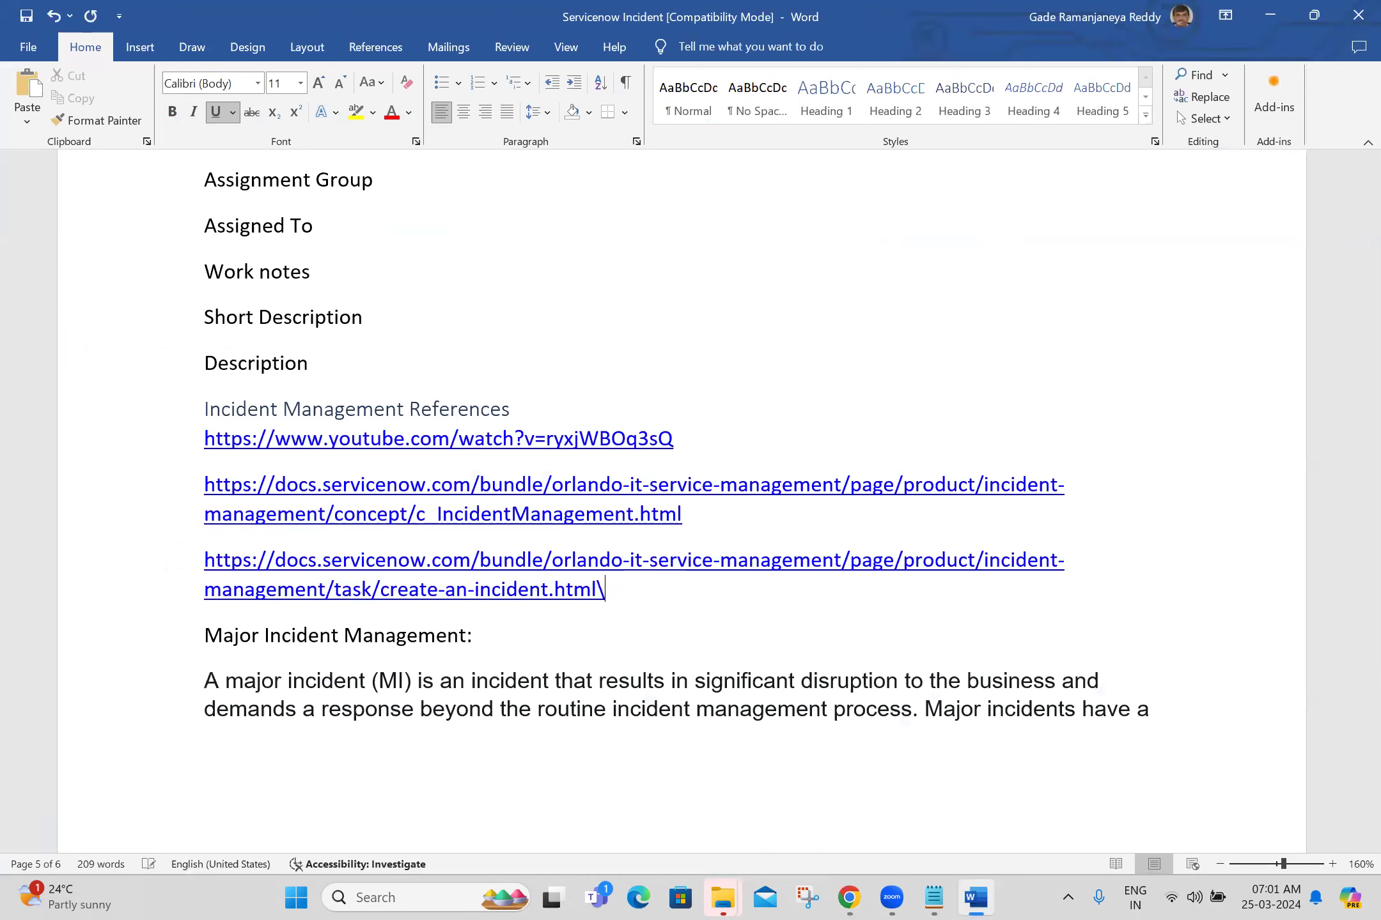
key(BackSpace)
key(Return)
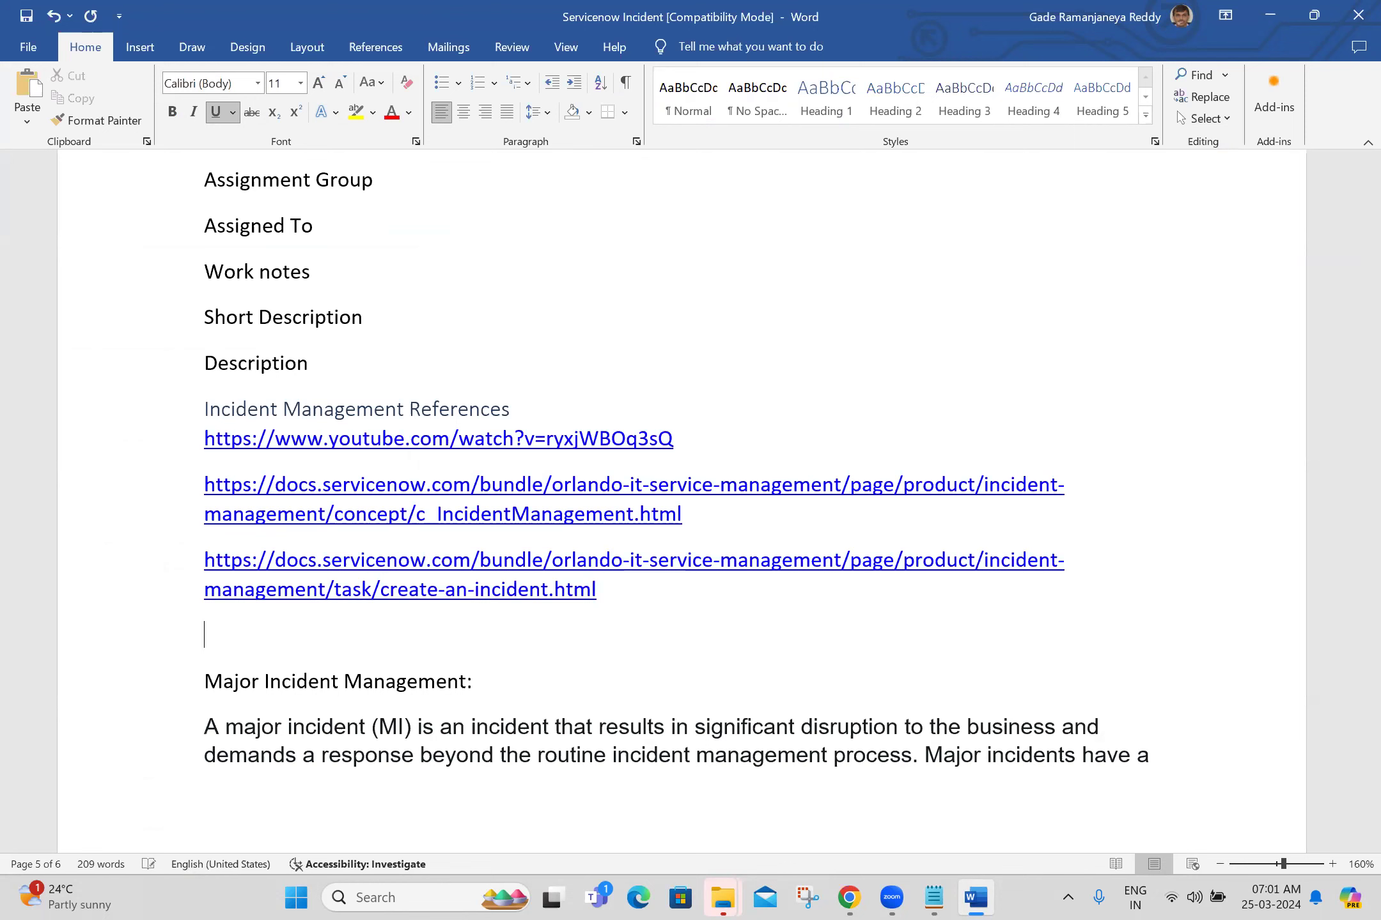
text(https://docs.servicenow.com/bundle/washingtondc-it-service-management/page/product/incident-management/concept/c_IncidentManagement.html)
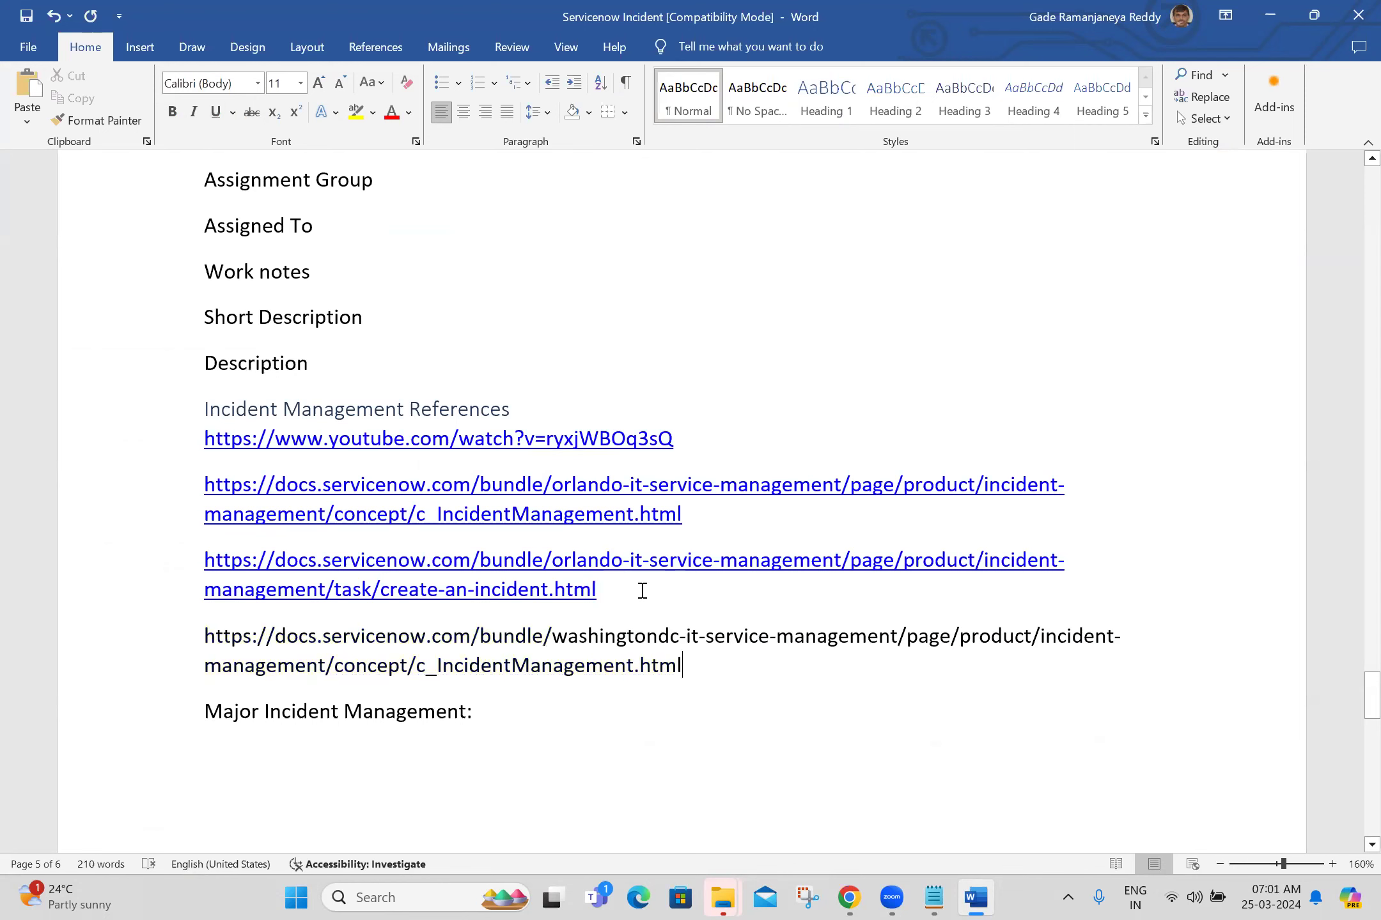
Step: Delete the old Orlando create-an-incident and Incident Management URLs, keeping the YouTube link intact
click(642, 591)
key(BackSpace)
key(BackSpace)
key(BackSpace)
key(BackSpace)
key(BackSpace)
key(BackSpace)
key(BackSpace)
key(BackSpace)
key(BackSpace)
key(BackSpace)
key(BackSpace)
key(BackSpace)
key(BackSpace)
key(BackSpace)
key(BackSpace)
key(BackSpace)
key(BackSpace)
key(BackSpace)
key(BackSpace)
key(BackSpace)
key(BackSpace)
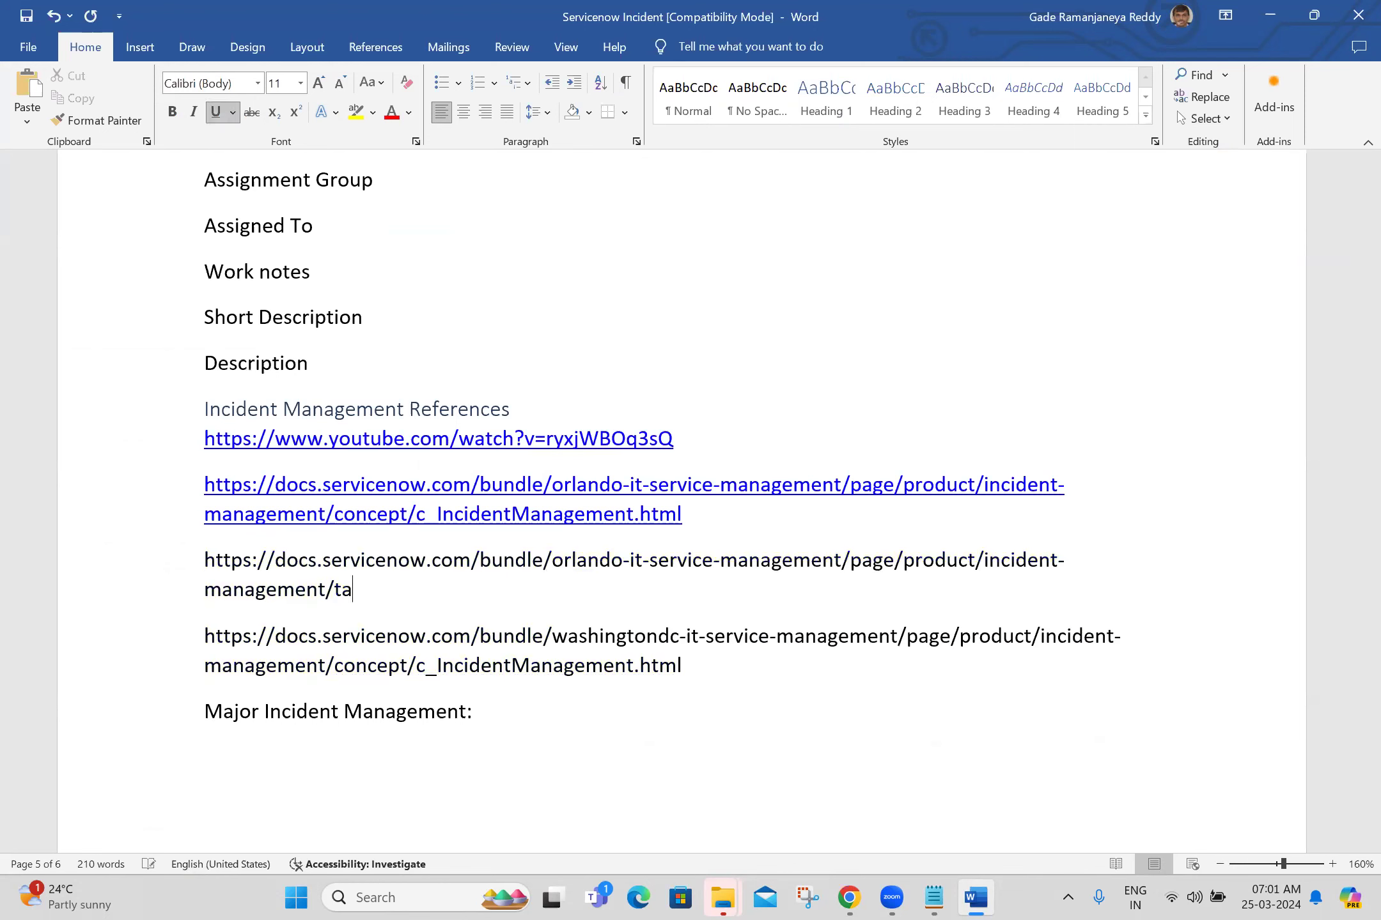
key(BackSpace)
key(BackSpace)
key(BackSpace)
key(BackSpace)
key(BackSpace)
key(BackSpace)
key(BackSpace)
key(BackSpace)
key(BackSpace)
key(BackSpace)
key(BackSpace)
key(BackSpace)
key(BackSpace)
key(BackSpace)
key(BackSpace)
key(BackSpace)
key(BackSpace)
key(BackSpace)
key(BackSpace)
key(BackSpace)
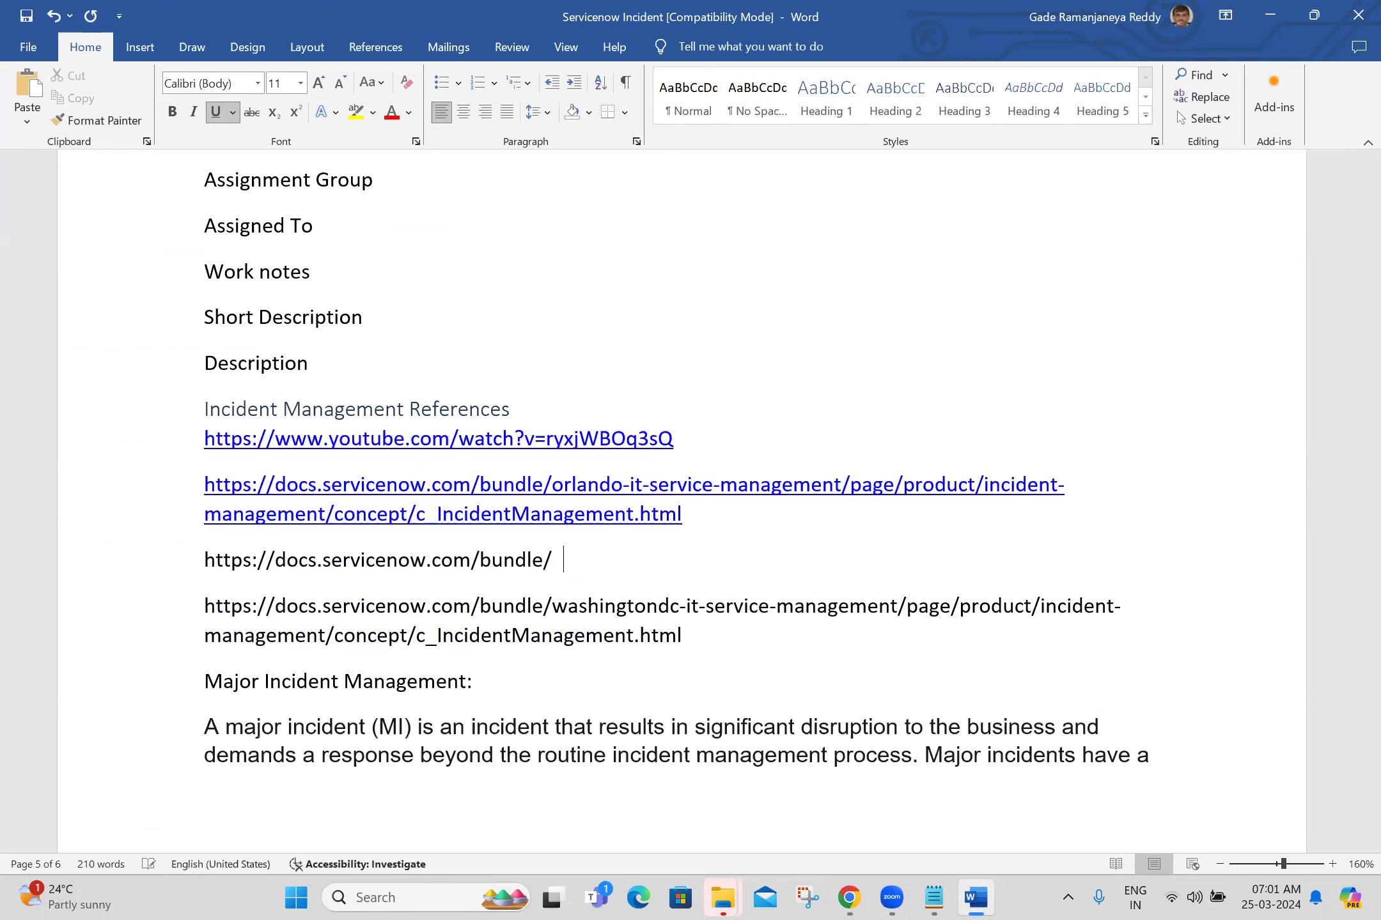
key(BackSpace)
key(BackSpace)
key(BackSpace)
key(BackSpace)
key(BackSpace)
key(BackSpace)
key(BackSpace)
key(BackSpace)
key(BackSpace)
key(BackSpace)
key(BackSpace)
key(BackSpace)
key(BackSpace)
key(BackSpace)
key(BackSpace)
key(BackSpace)
key(BackSpace)
key(BackSpace)
key(BackSpace)
key(BackSpace)
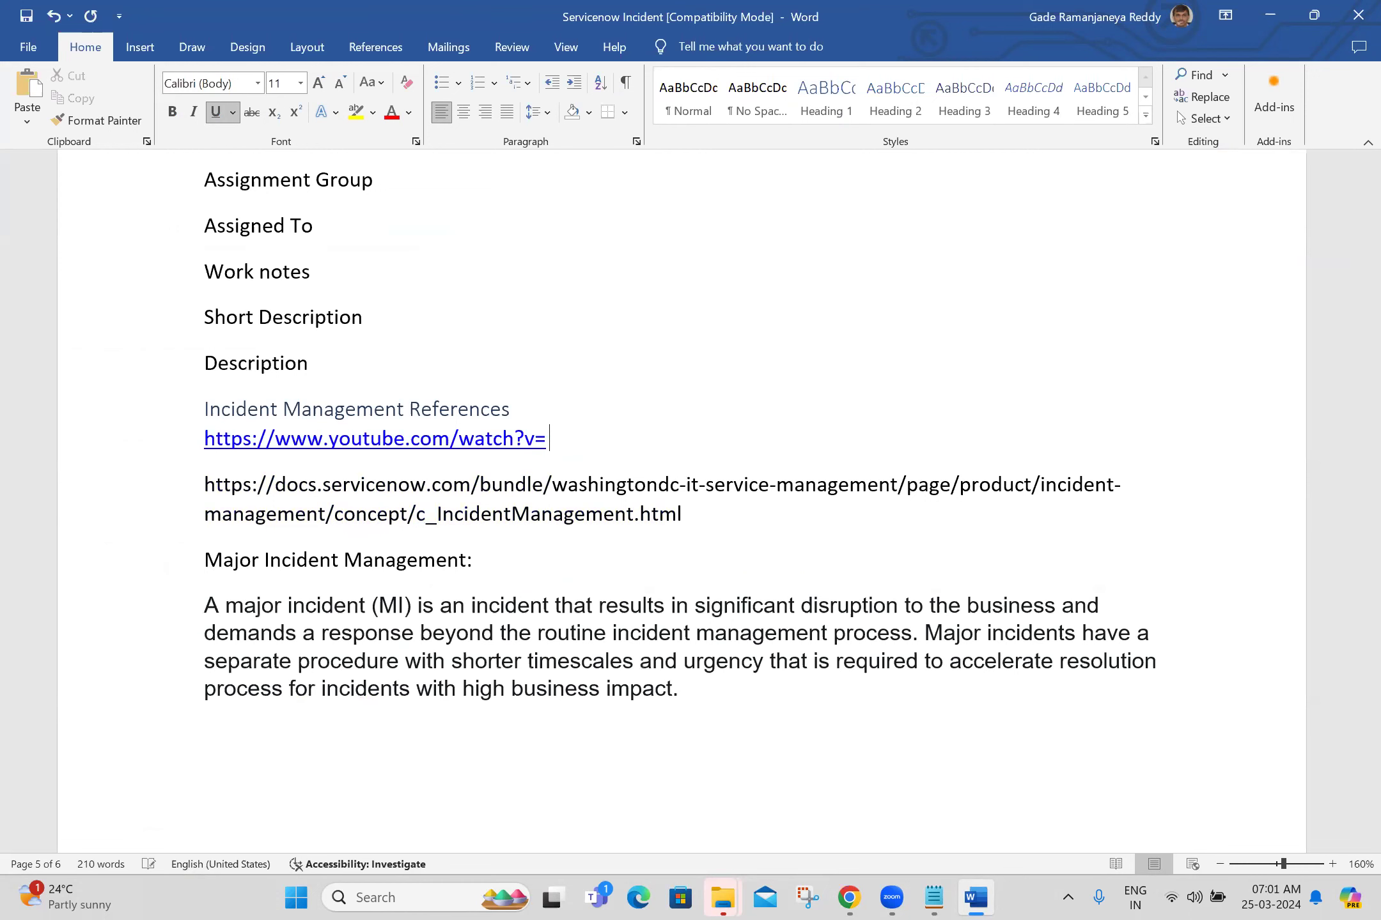
key(BackSpace)
key(BackSpace)
key(BackSpace)
key(BackSpace)
key(BackSpace)
key(BackSpace)
key(BackSpace)
key(ctrl+z)
key(ctrl+z)
key(ctrl+z)
key(ctrl+z)
key(ctrl+z)
key(ctrl+z)
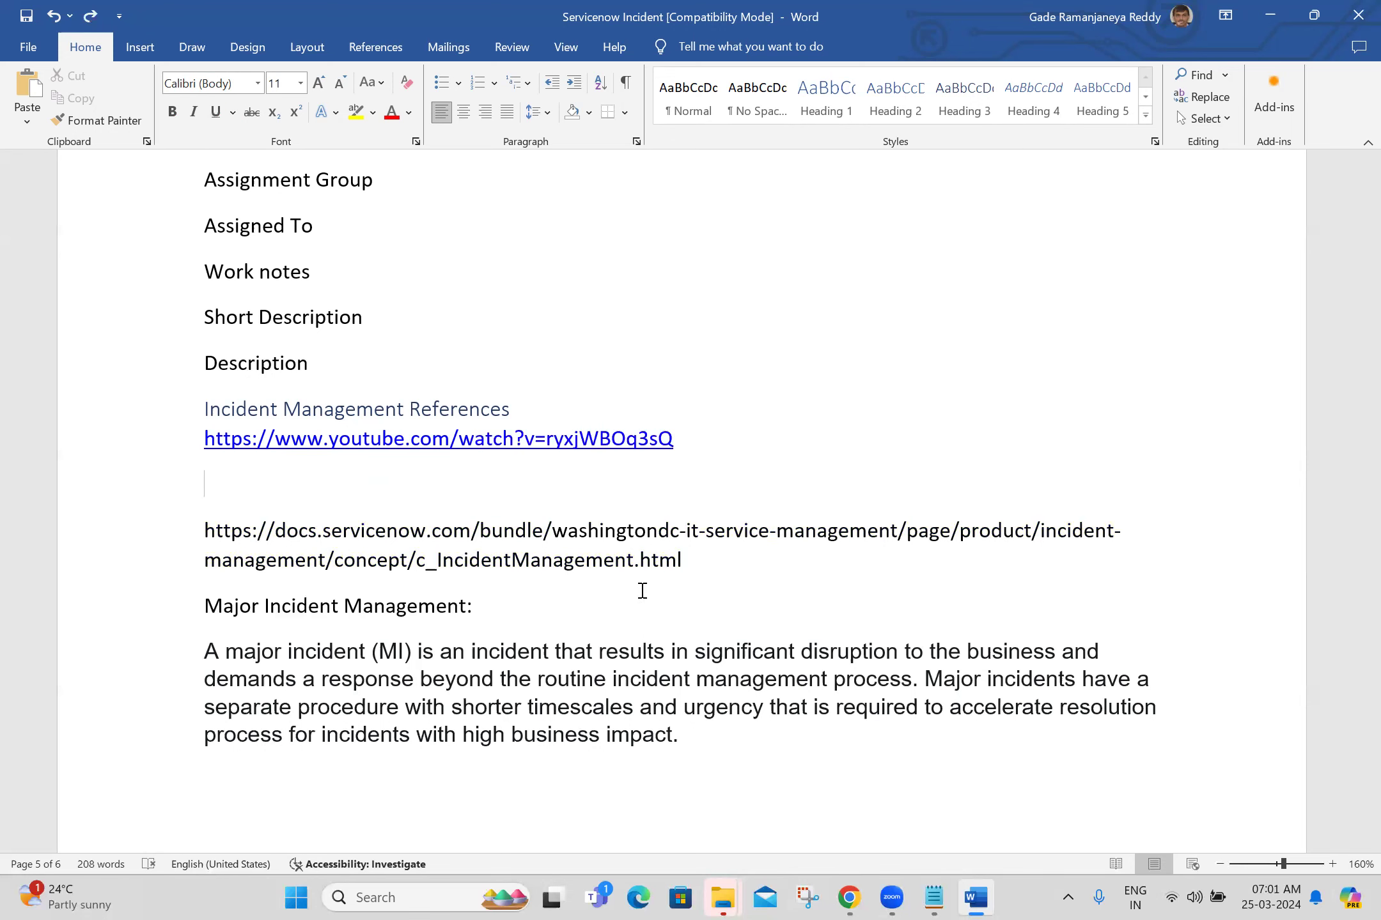
key(Delete)
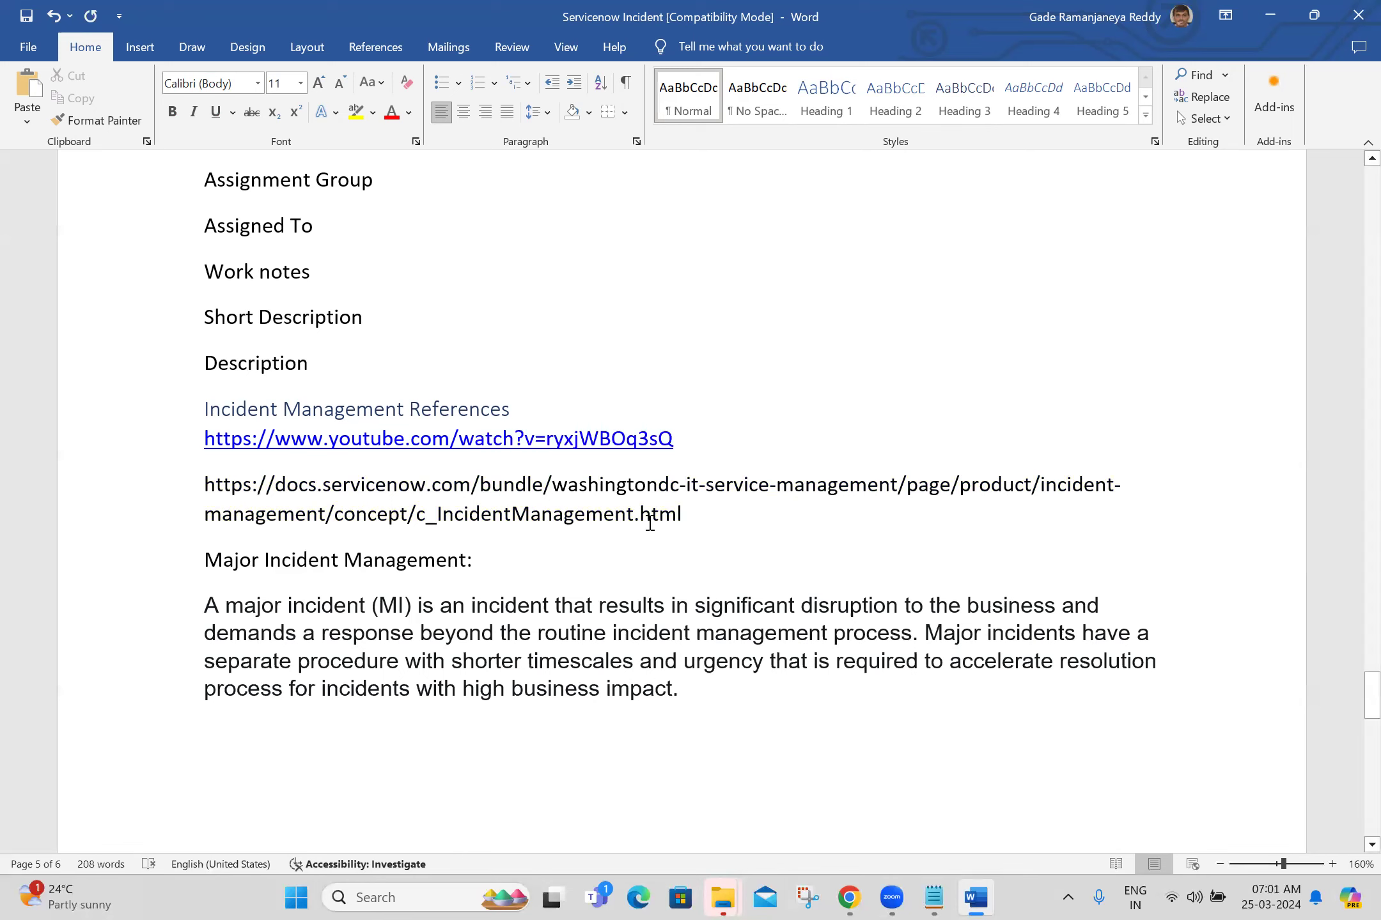
Step: Check the pasted Washington DC URL and move down to the major incident paragraph
triple_click(623, 489)
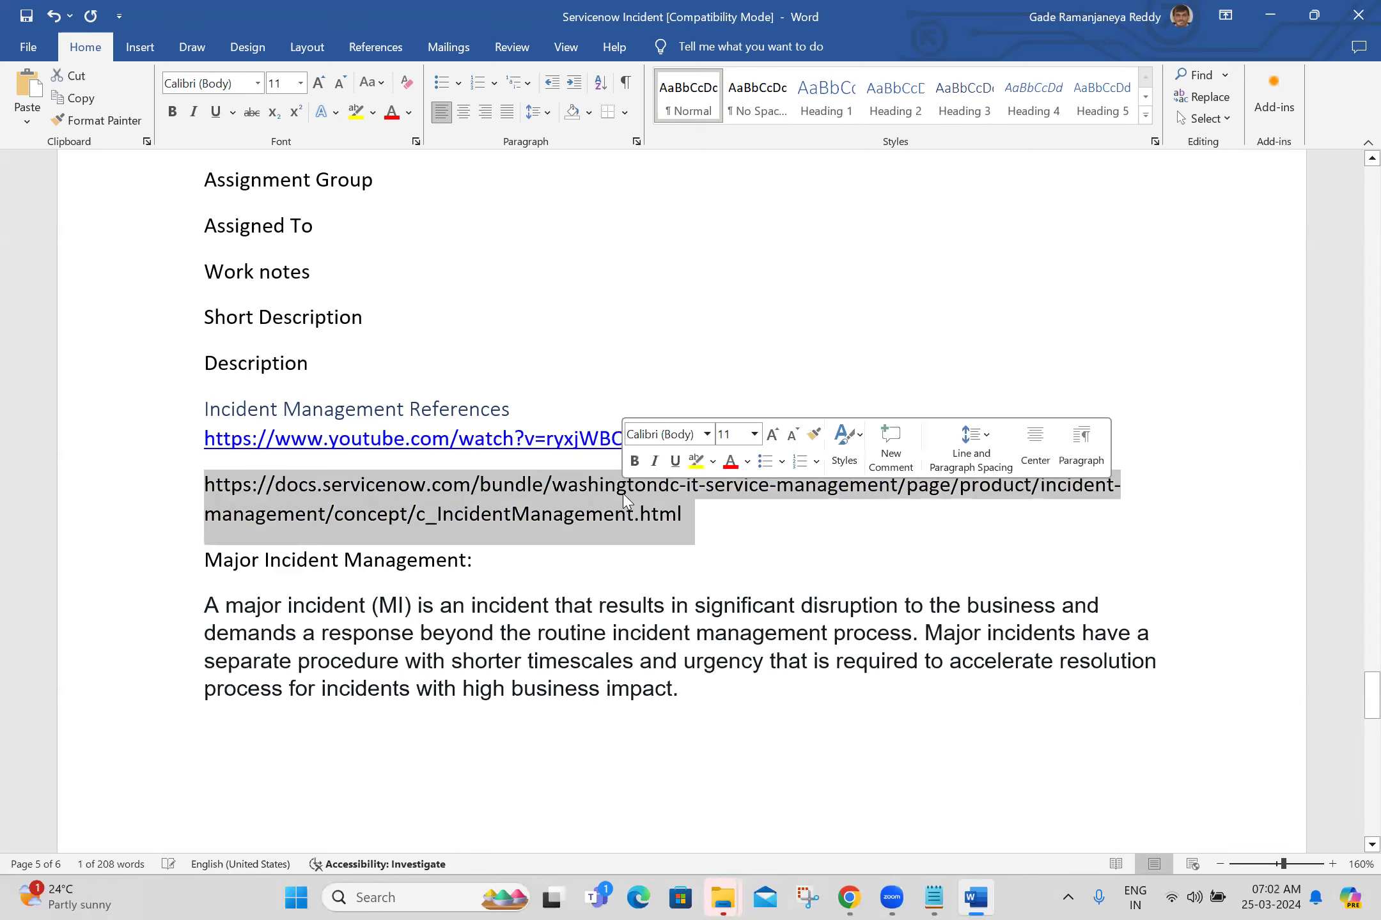
click(688, 544)
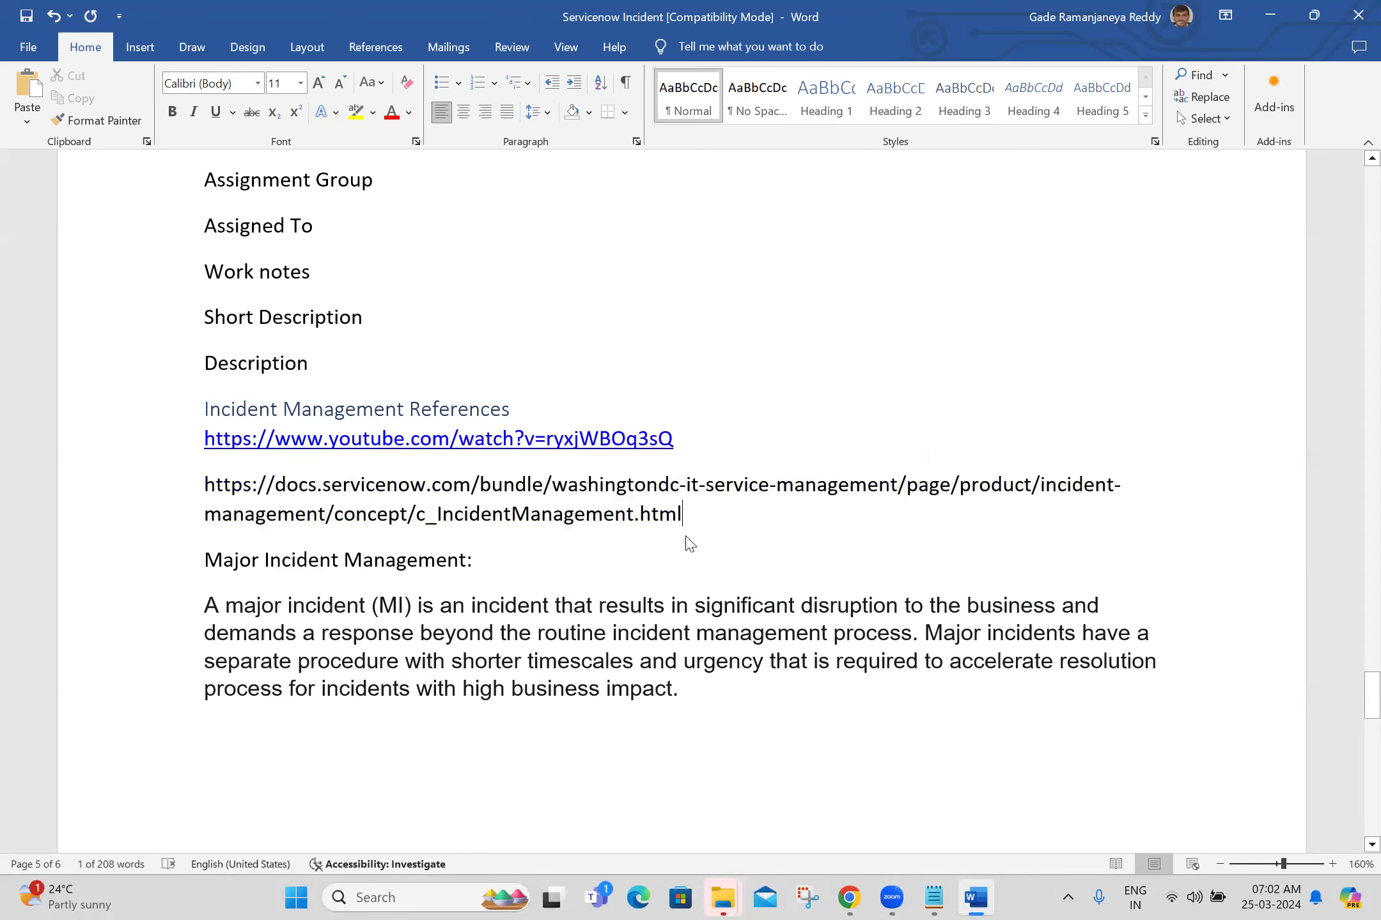
key(Down)
key(Down)
key(Down)
key(Down)
key(Down)
key(Down)
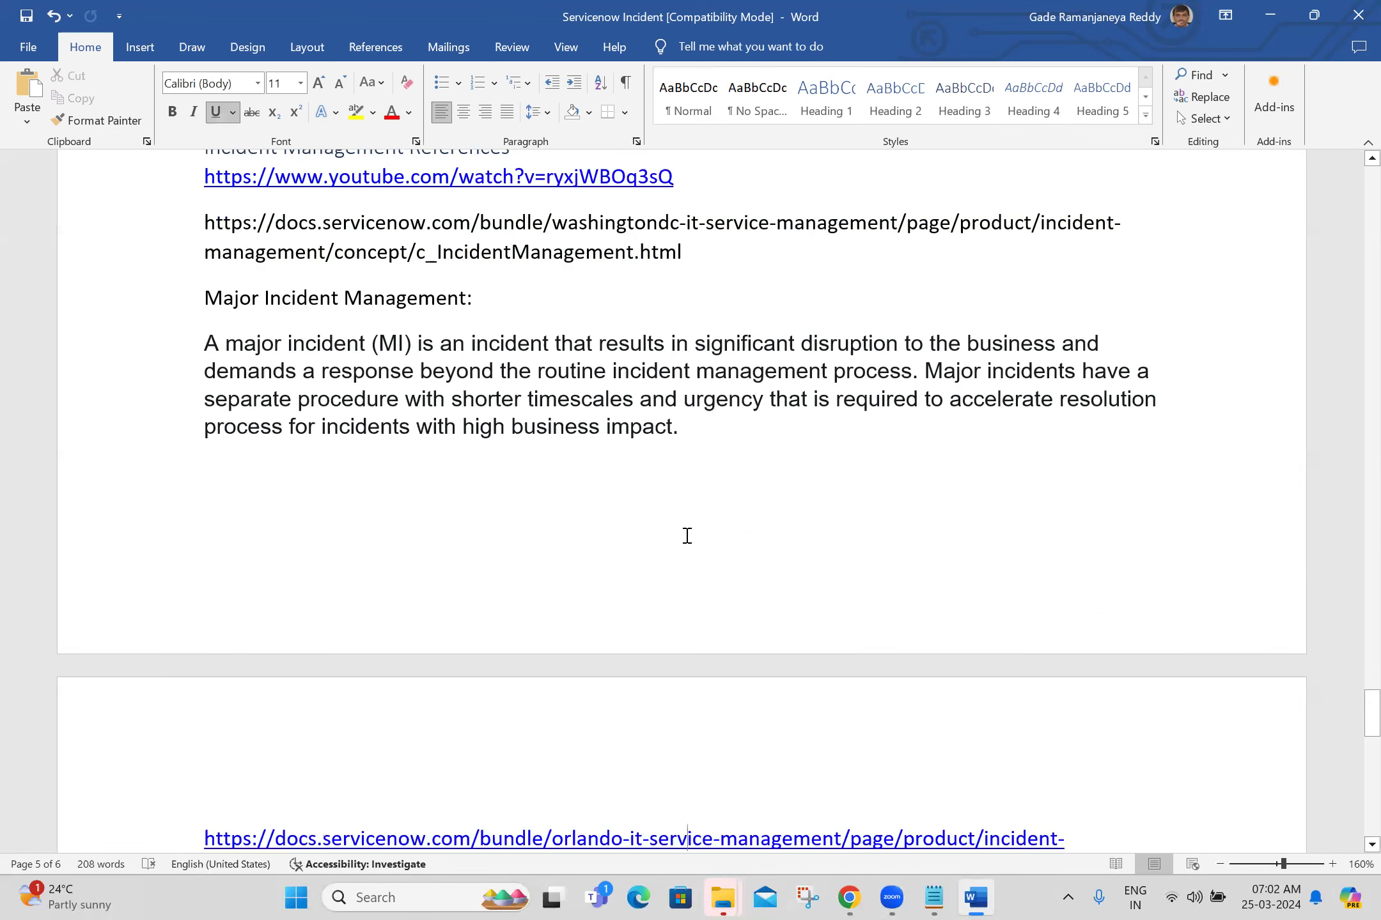
drag(1352, 699, 1234, 672)
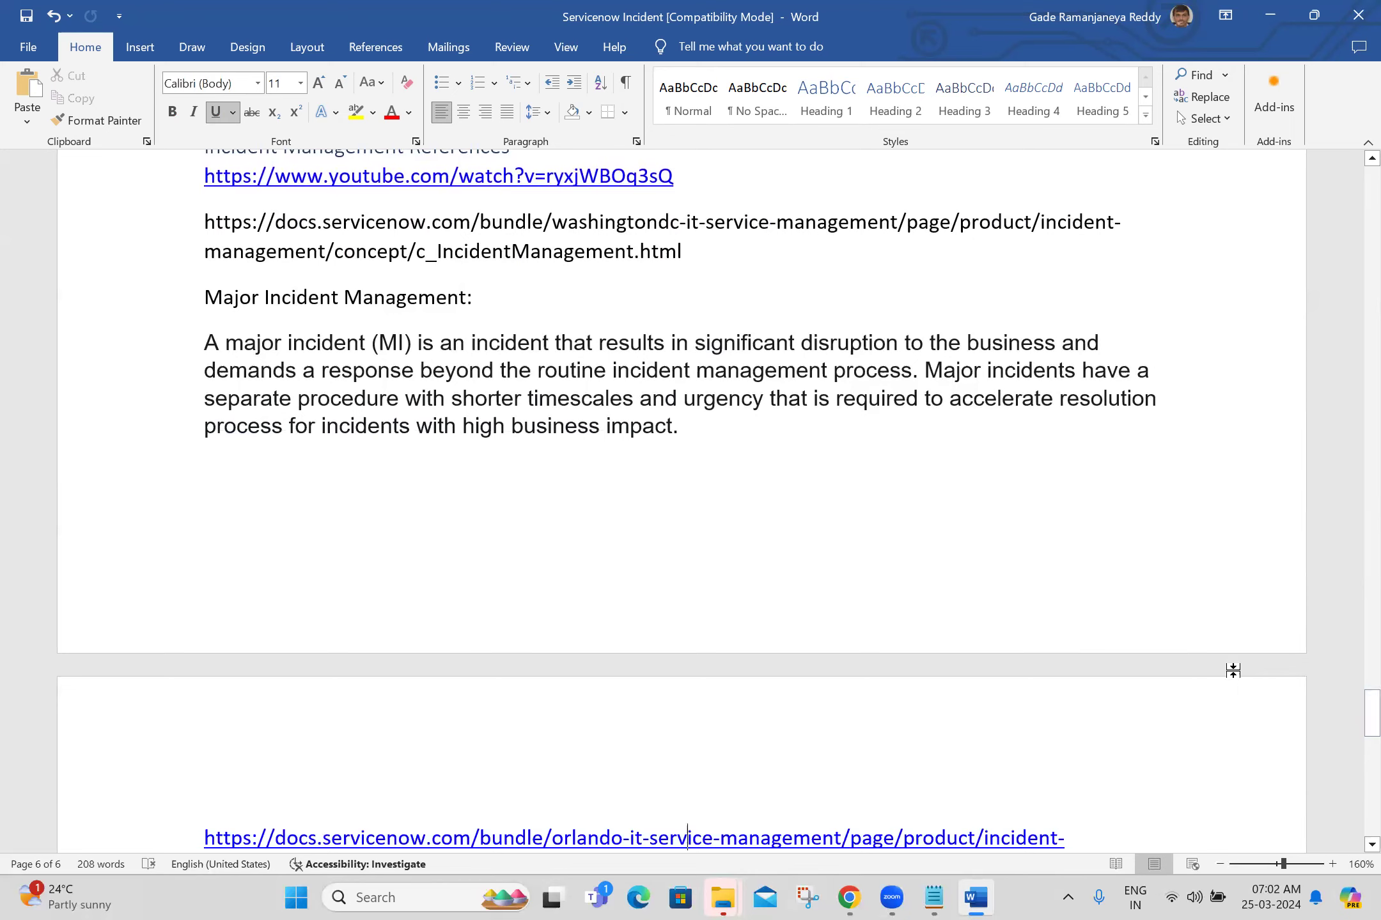
click(1208, 605)
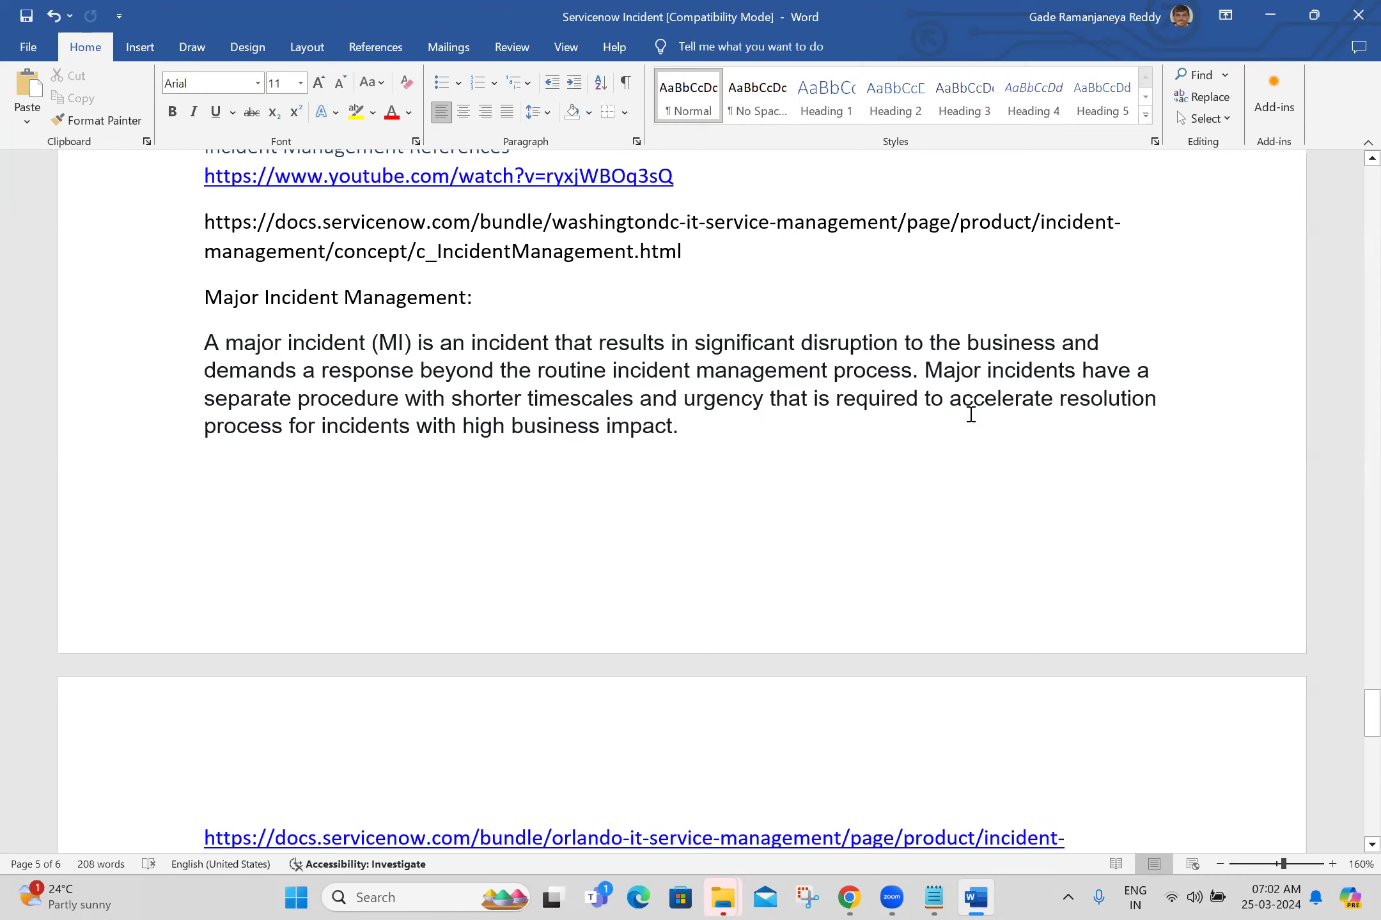
triple_click(707, 425)
click(708, 425)
drag(1365, 726, 1354, 743)
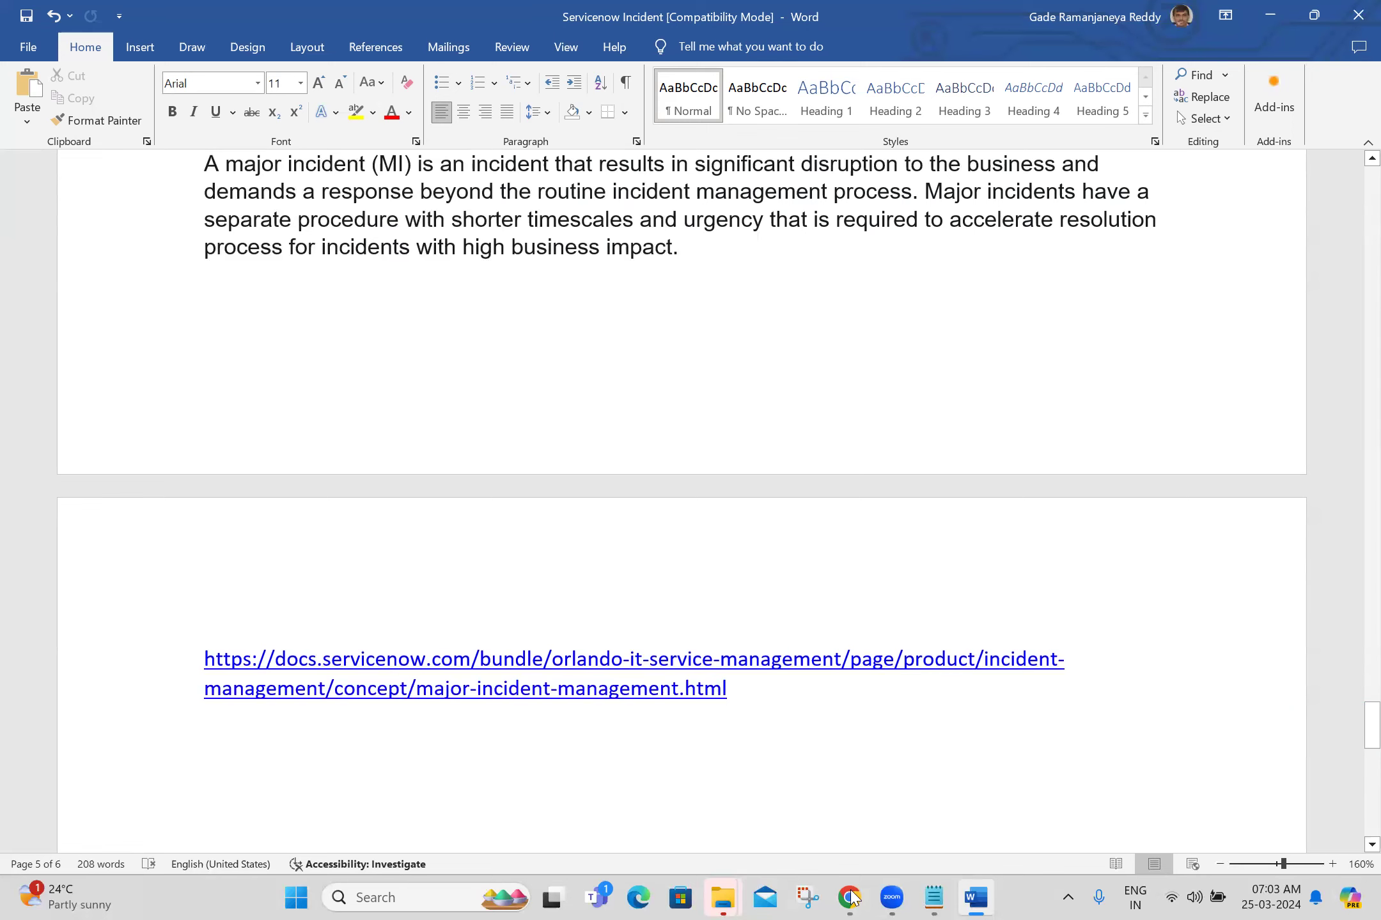
Step: Open the 'Major Incident Management process' result in a new tab, view it, and return to Word
key(alt+Tab)
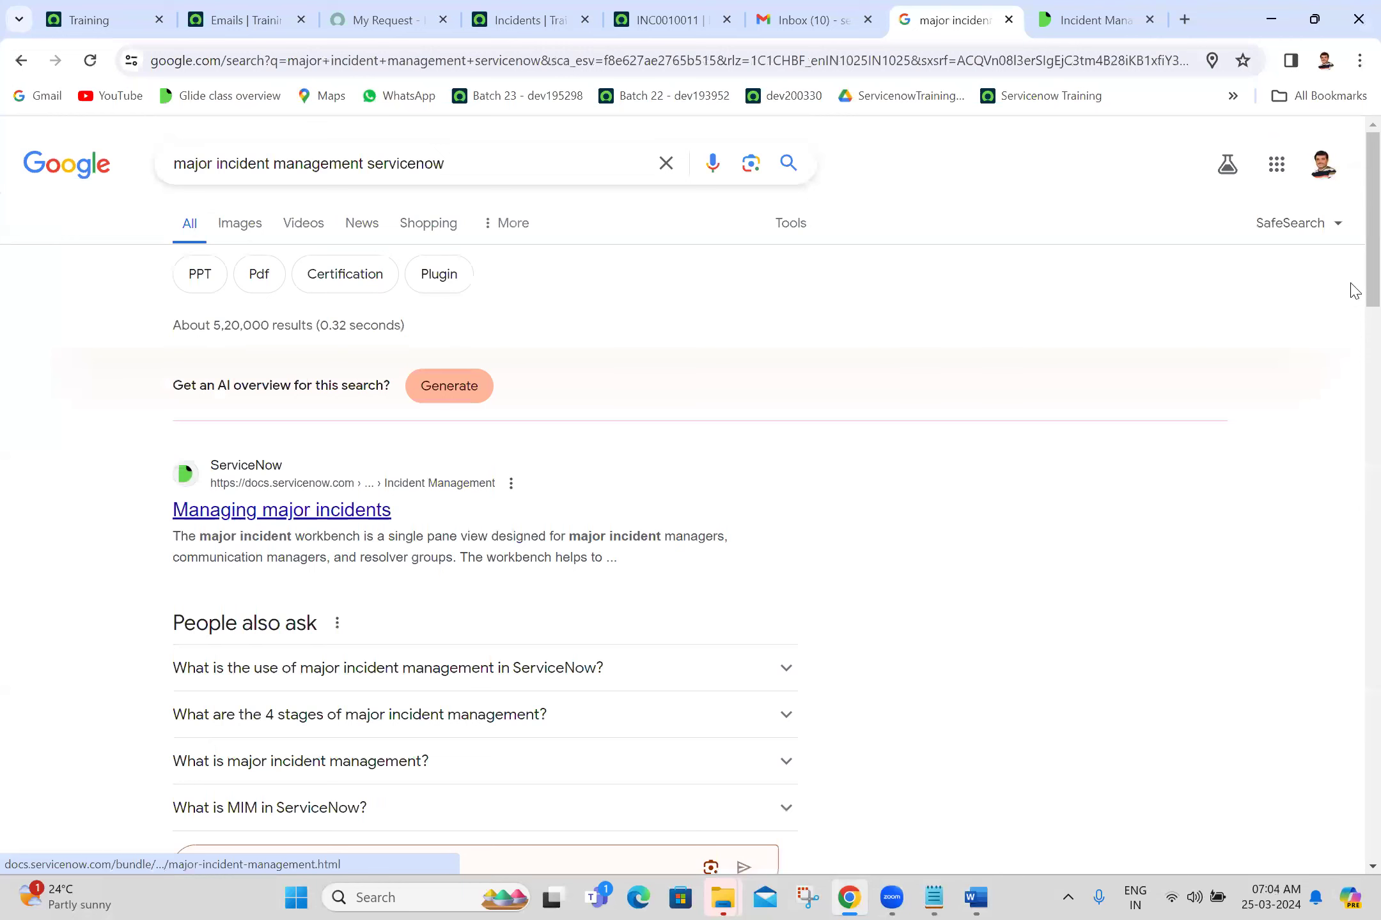
scroll(1355, 322, down, 5)
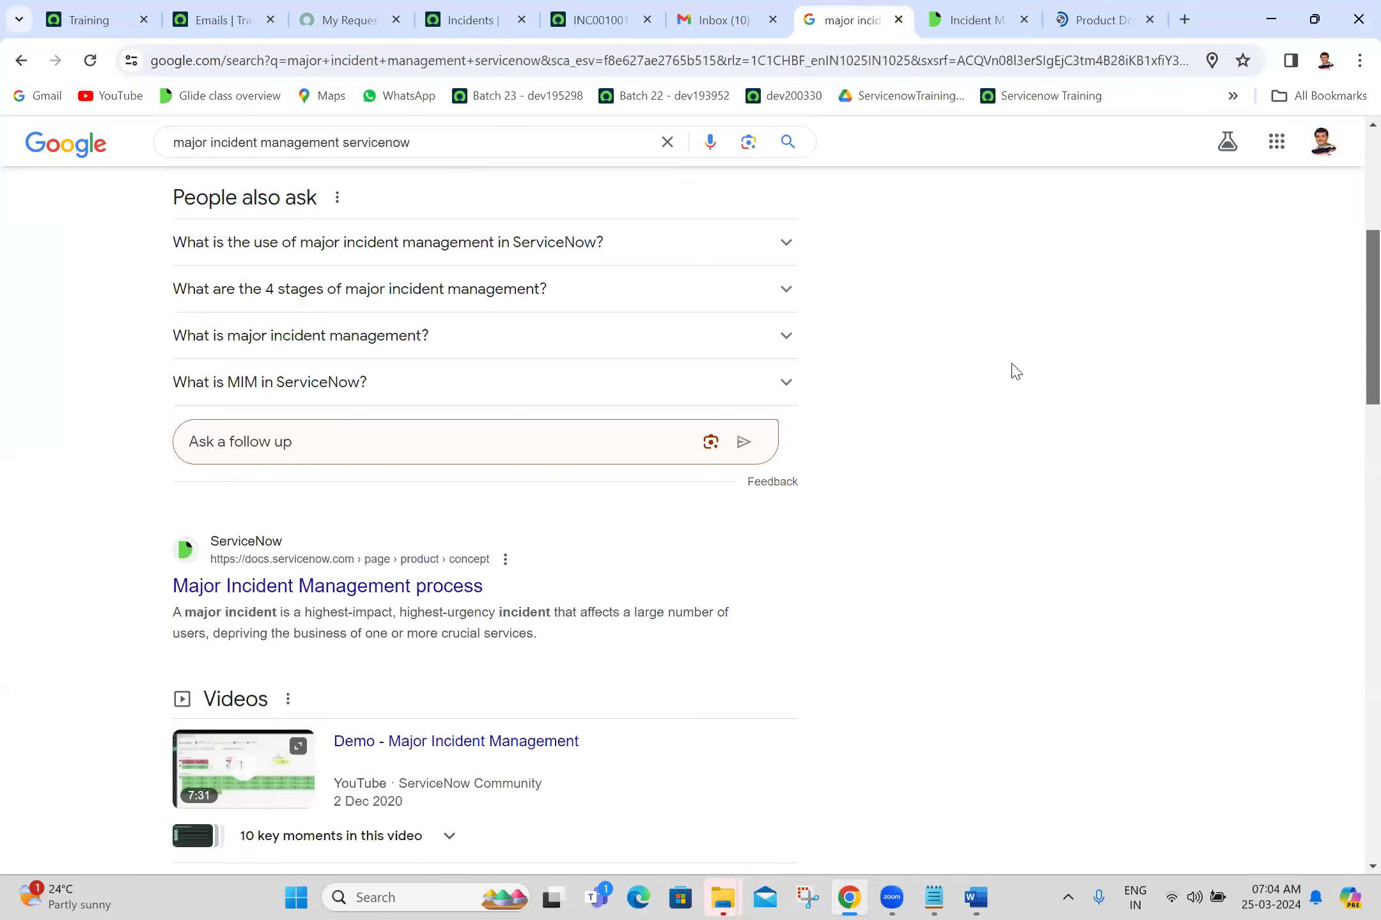
scroll(607, 451, down, 1)
middle_click(424, 480)
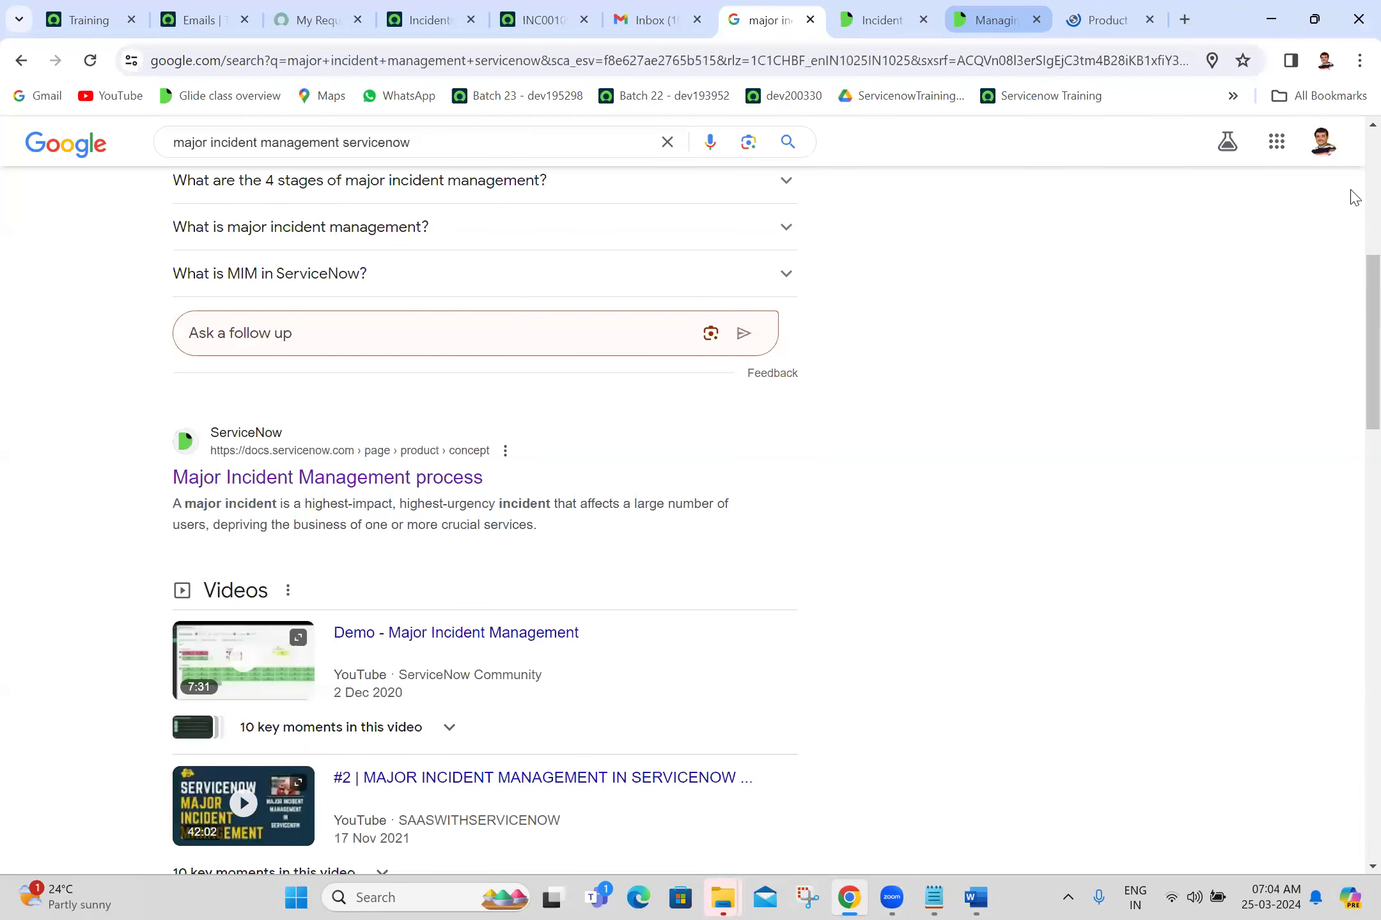
key(ctrl+Tab)
key(ctrl+Tab)
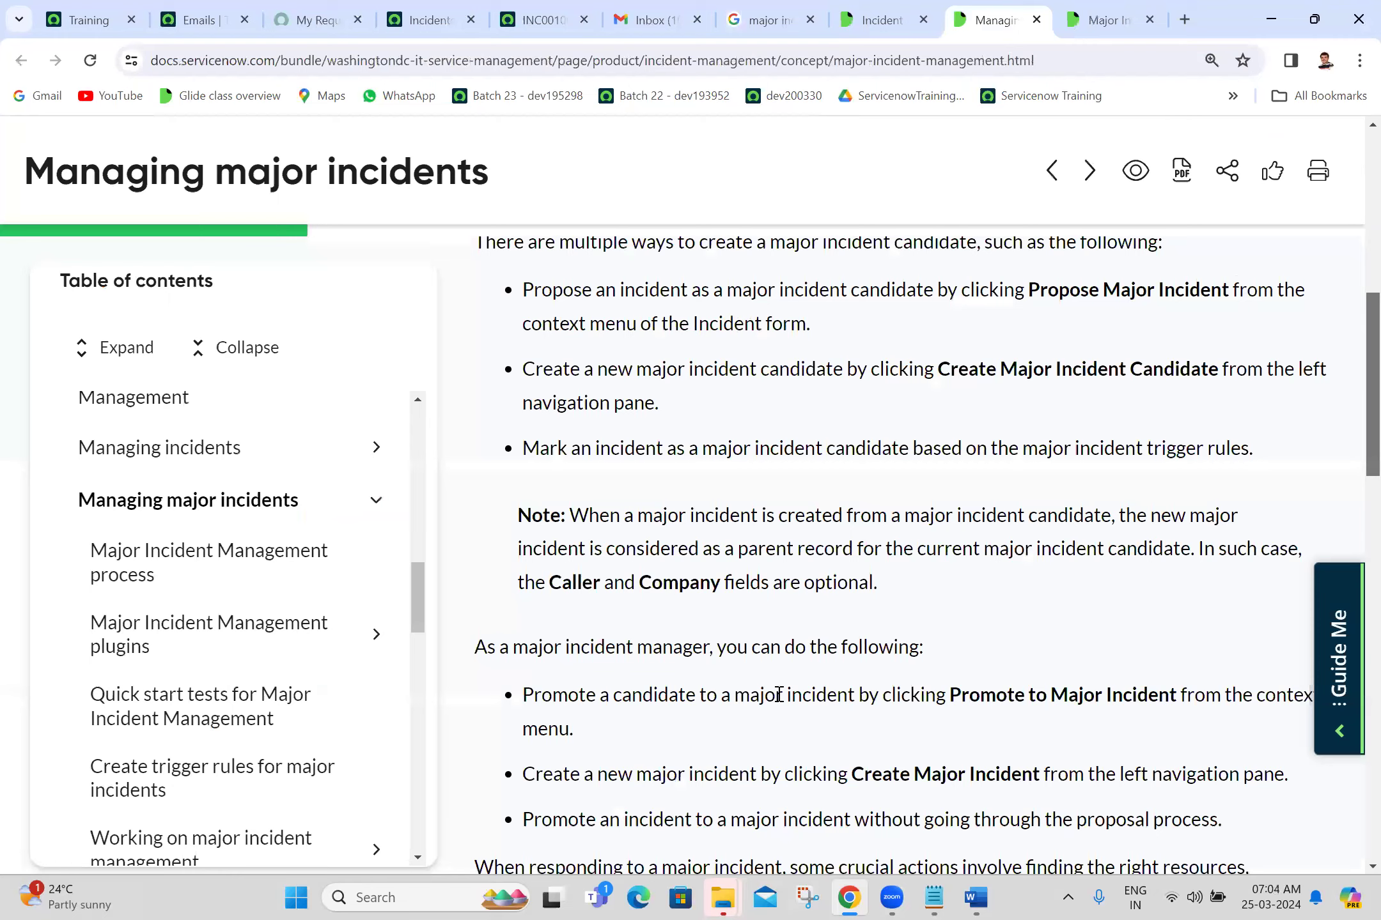
key(alt+Tab)
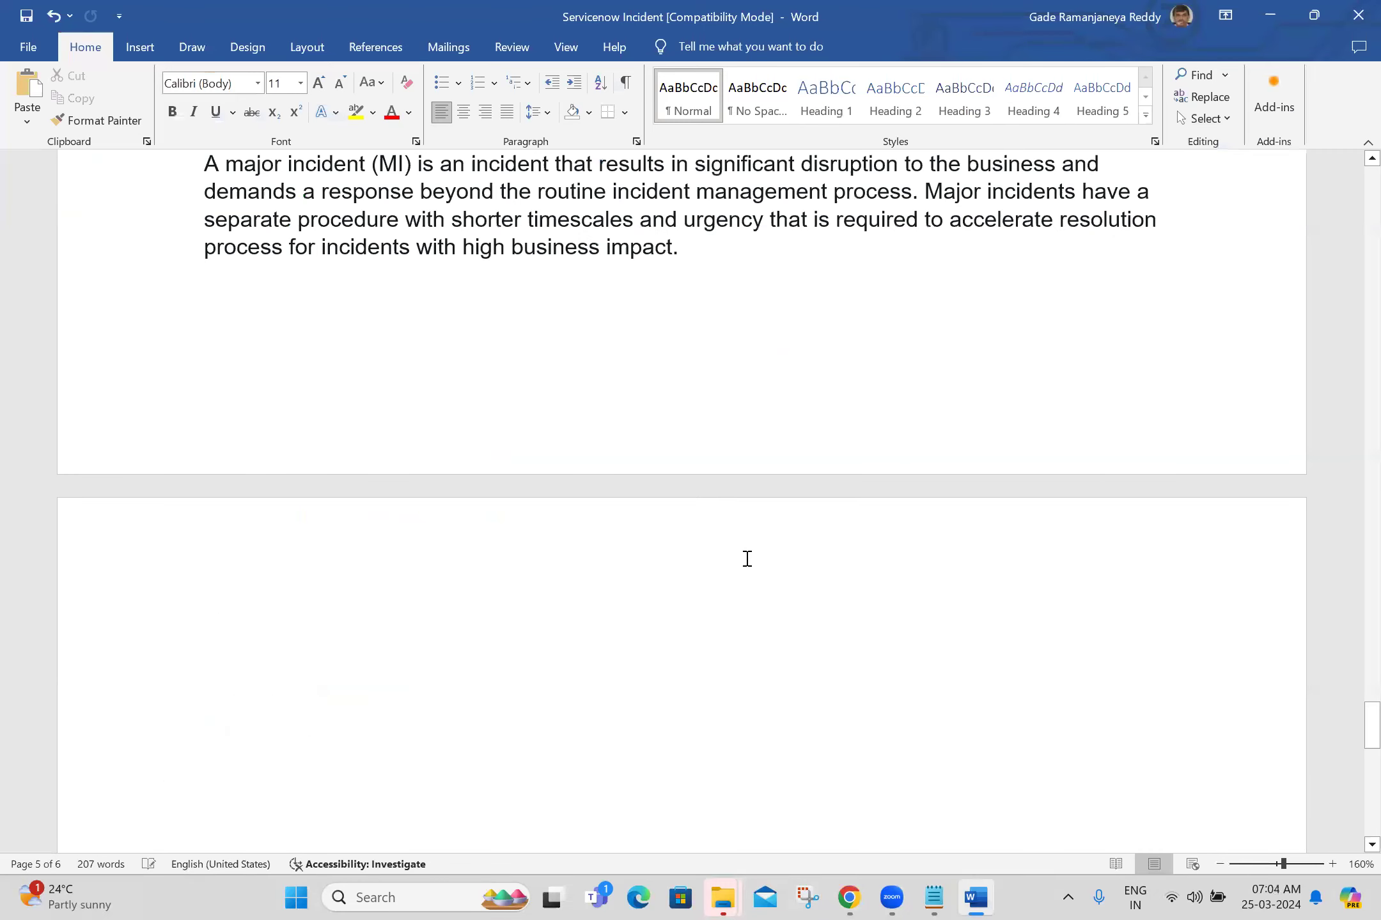
Step: Paste the Washington DC major-incident-management-process URL on page 6 and scroll back to the top
text(https://docs.servicenow.com/bundle/washingtondc-it-service-management/page/product/incident-management/concept/major-incident-management-process.html)
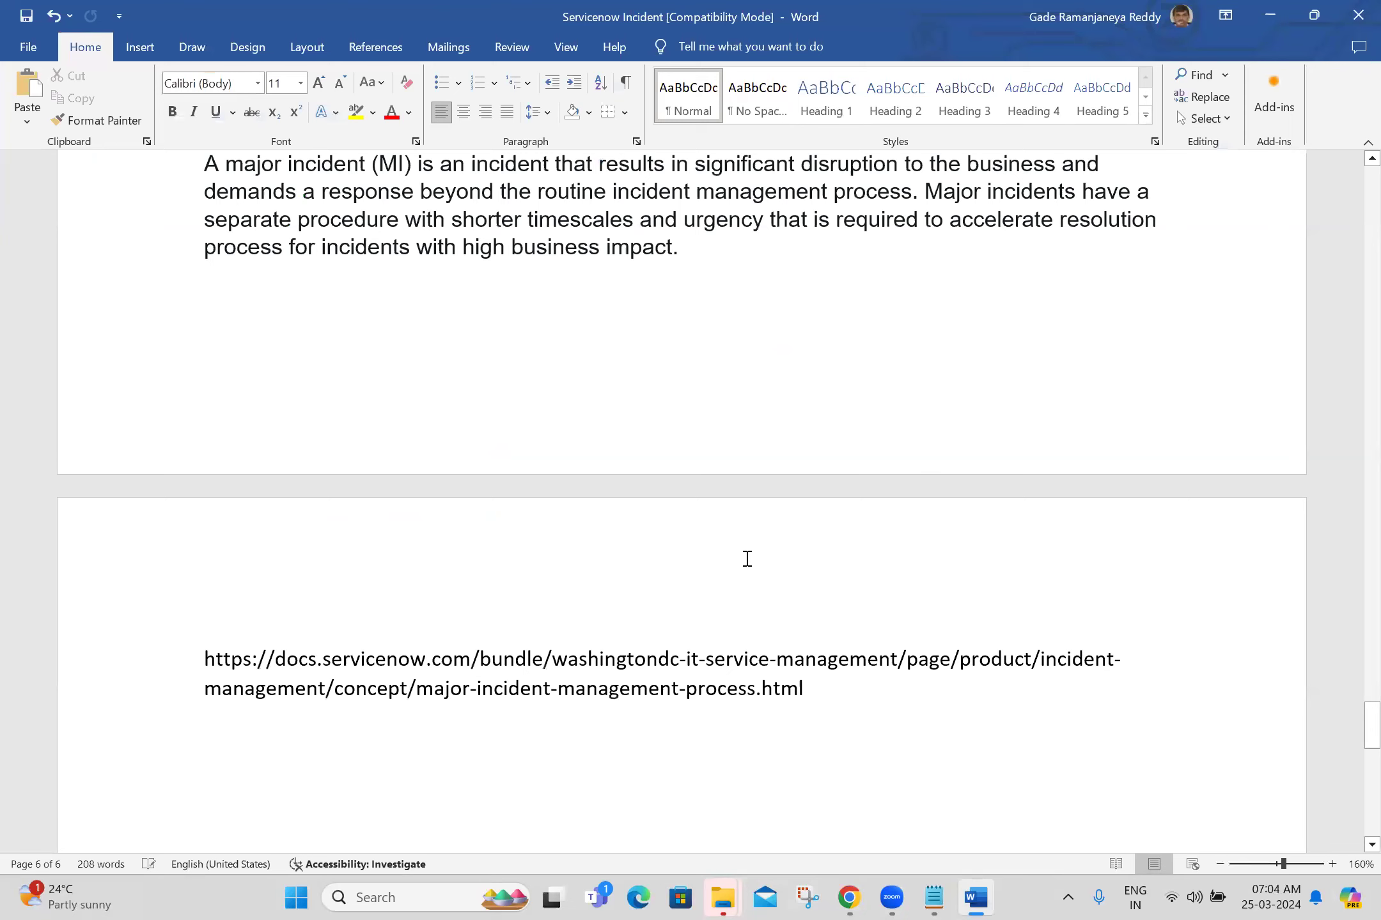
drag(1353, 735, 1355, 199)
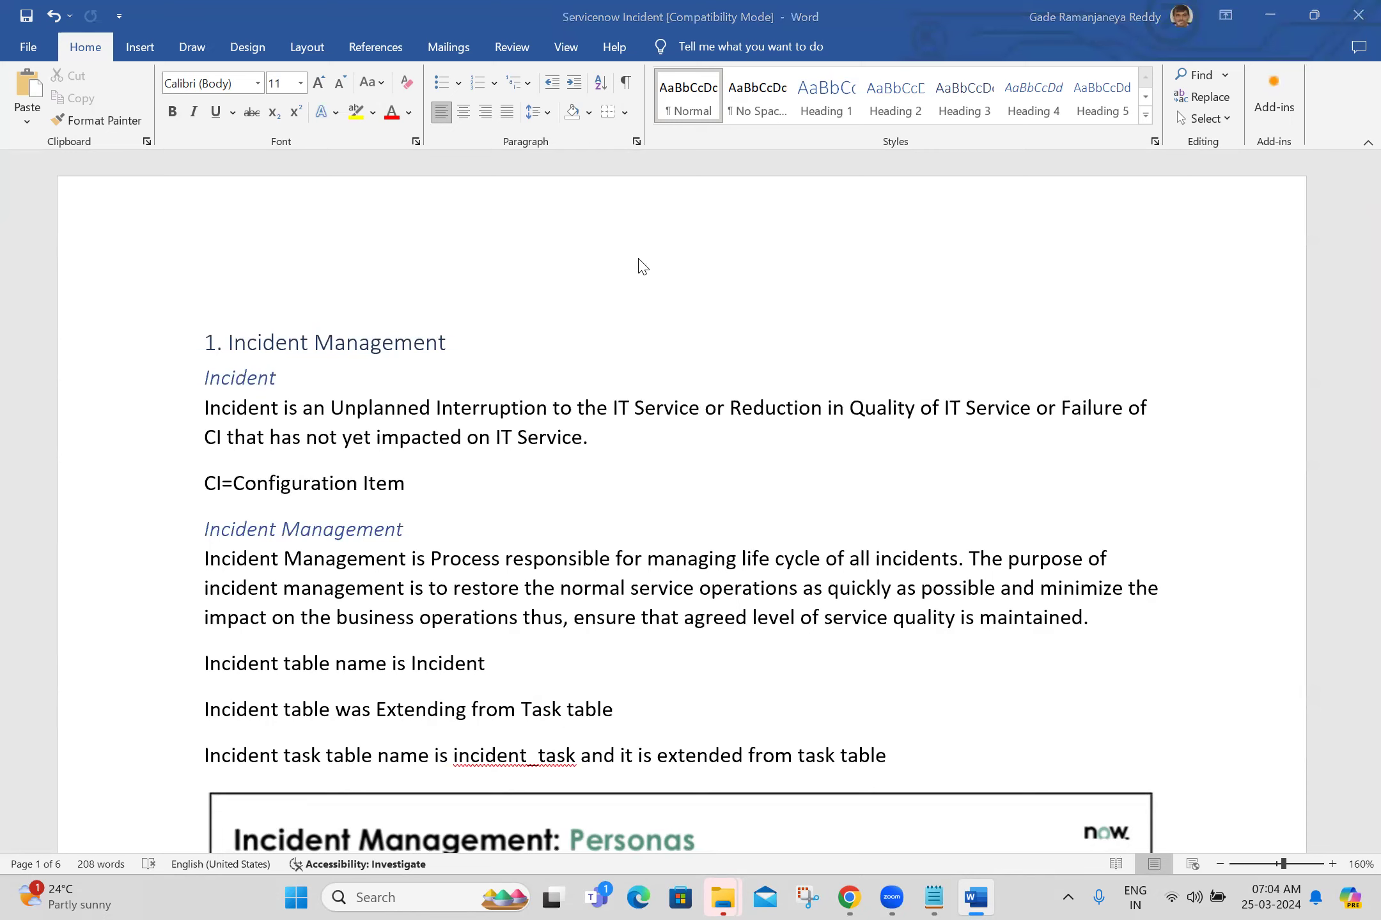
click(806, 897)
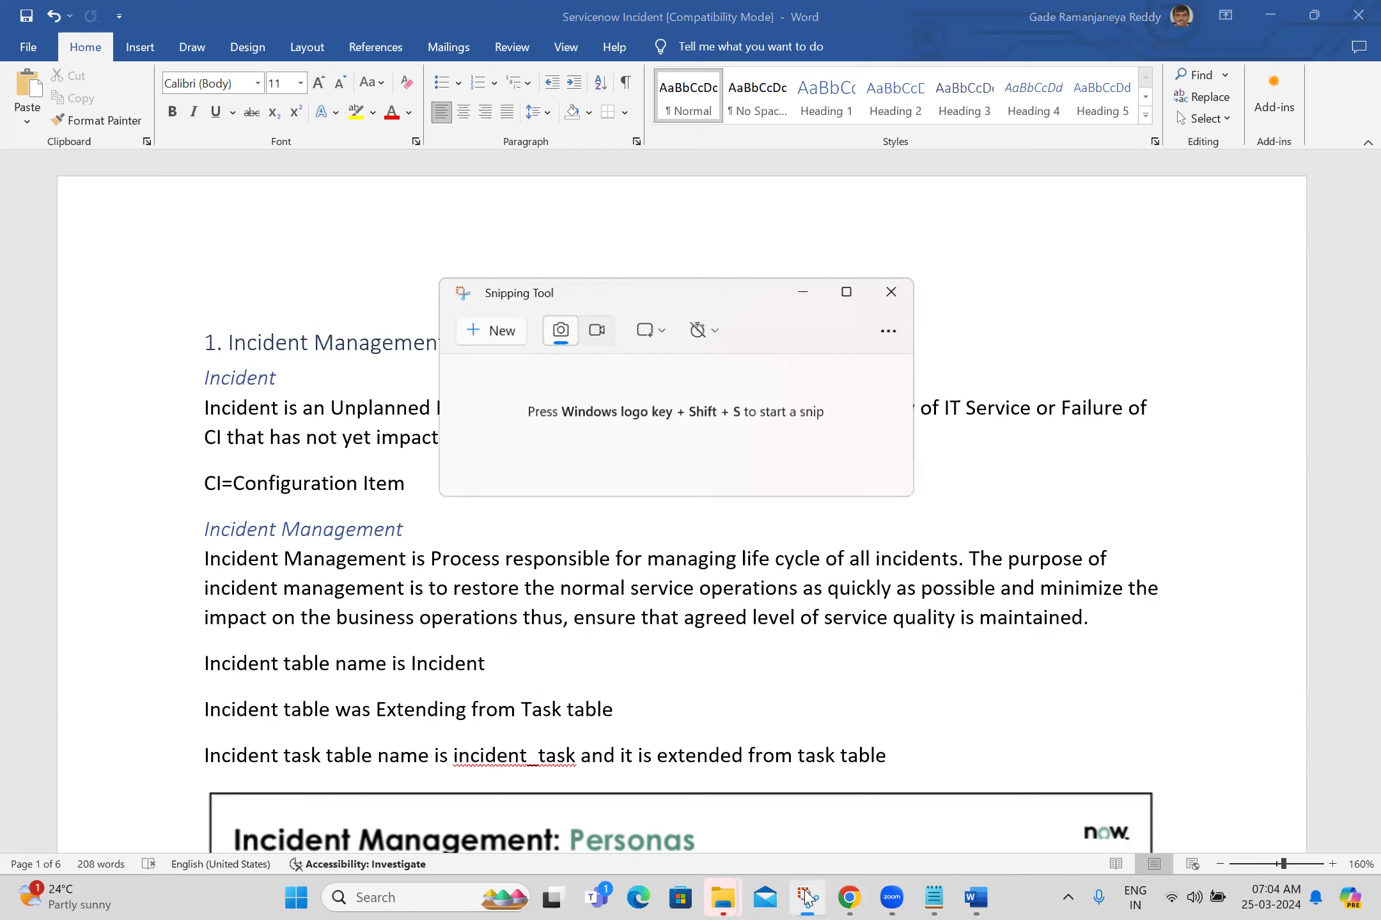
Step: Snip a screenshot of the meeting participants list
click(499, 328)
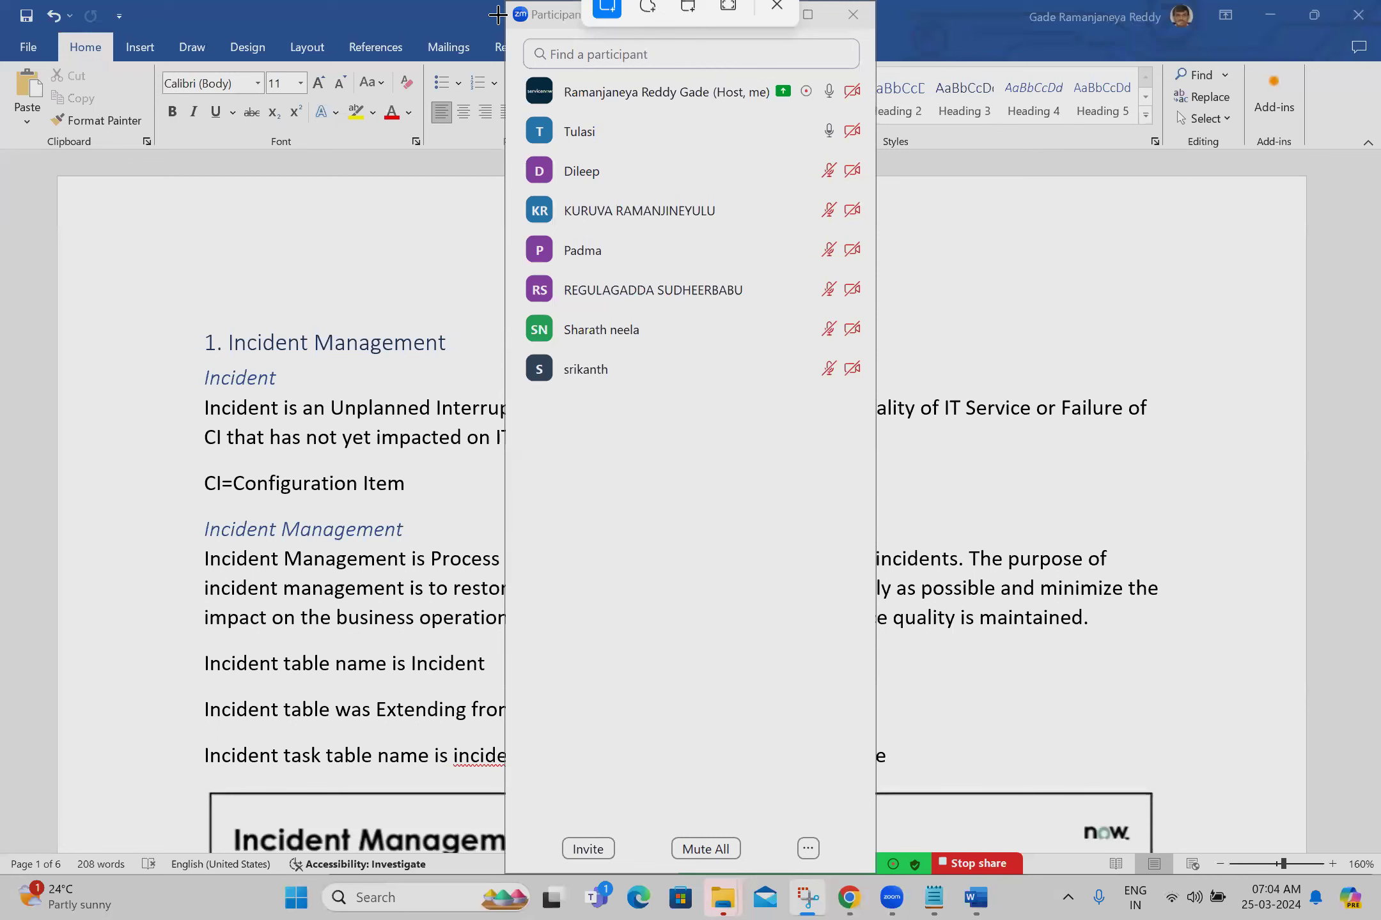
drag(505, 1, 874, 401)
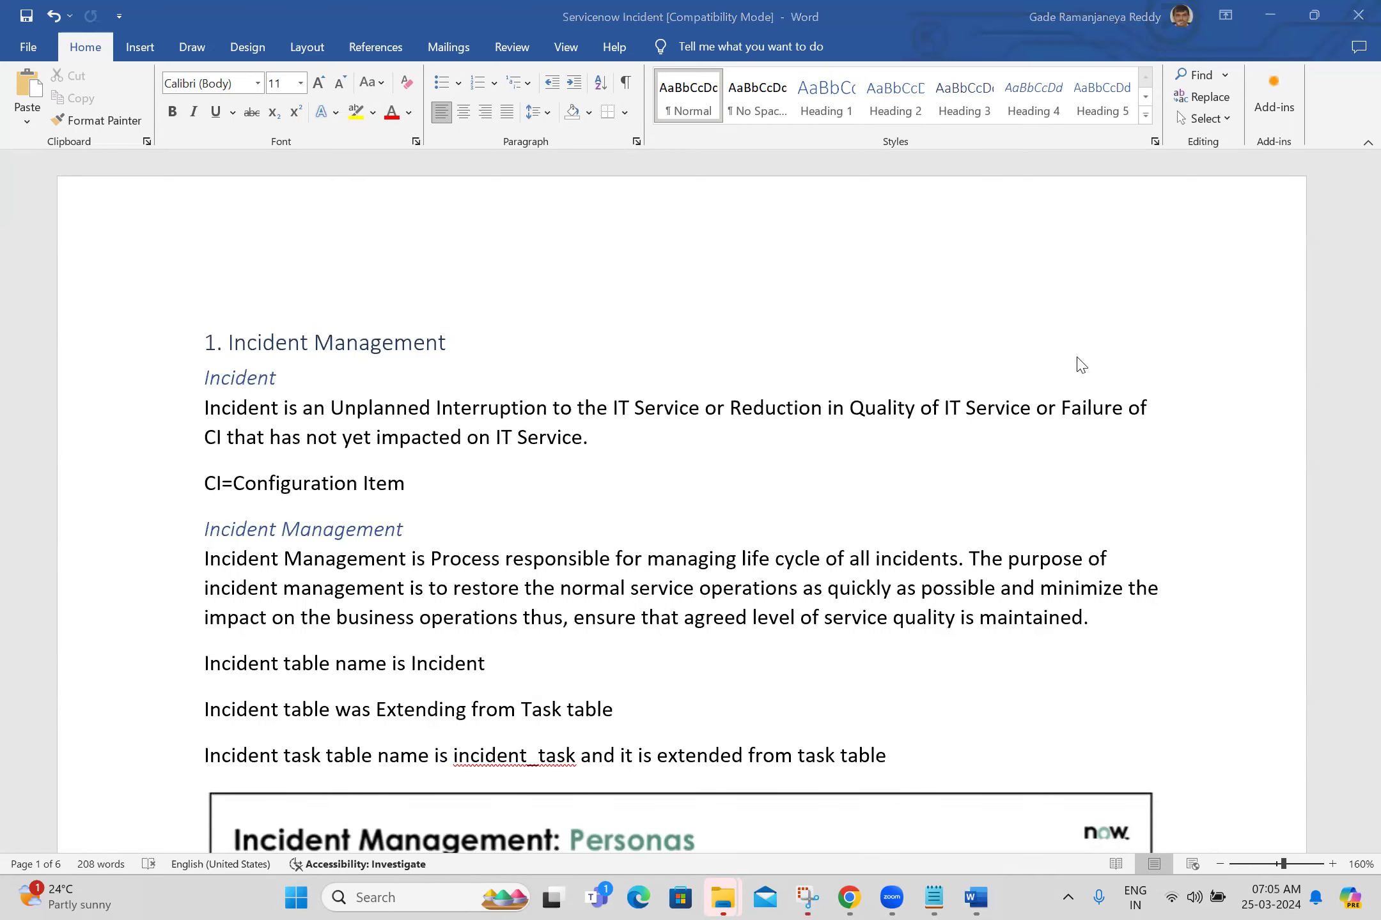
click(1074, 331)
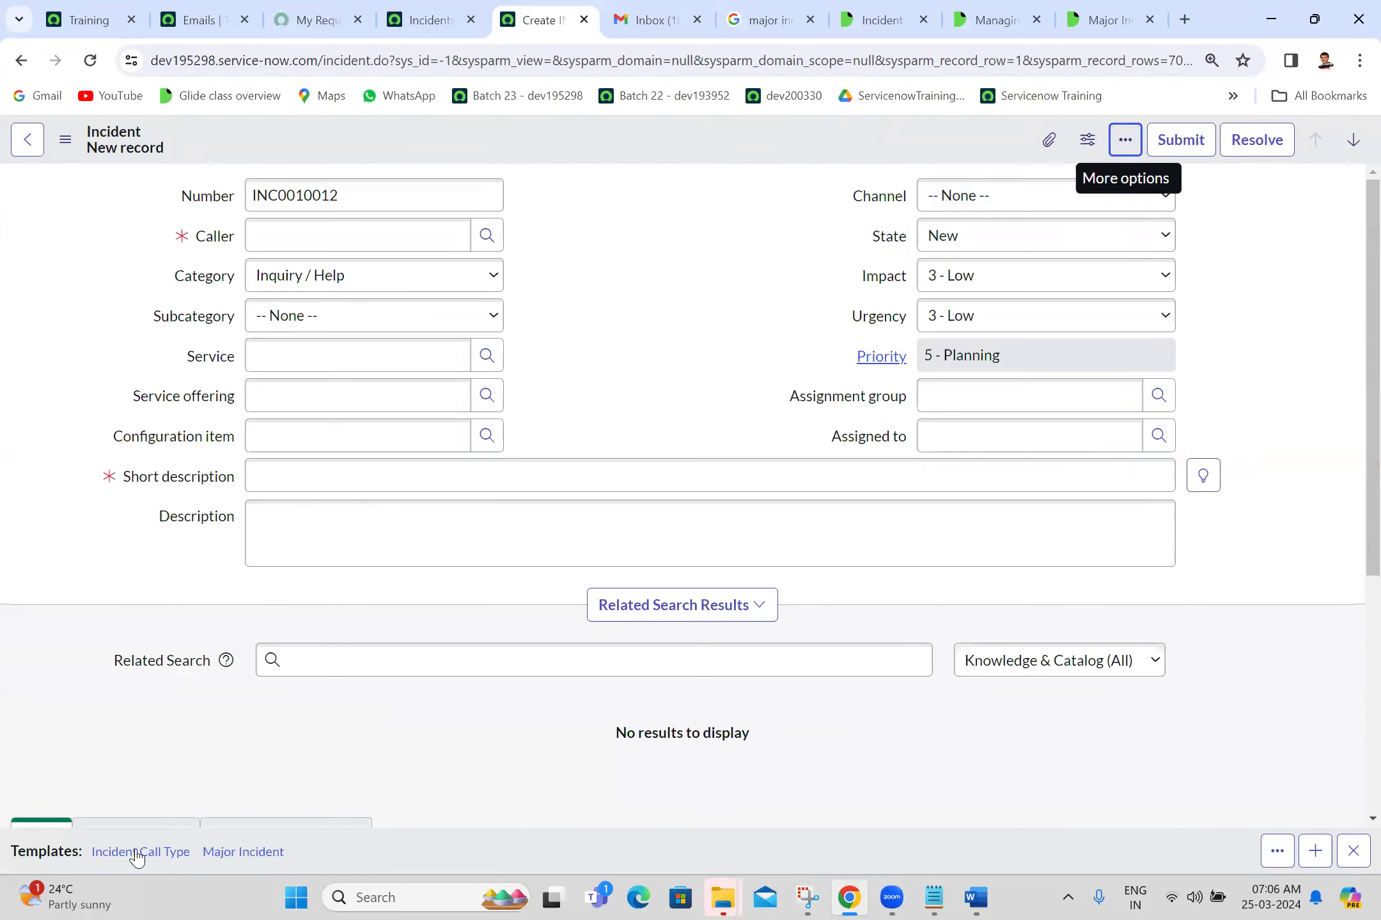
Step: Apply the Incident Call Type template to INC0010012 and review the Service field
click(137, 854)
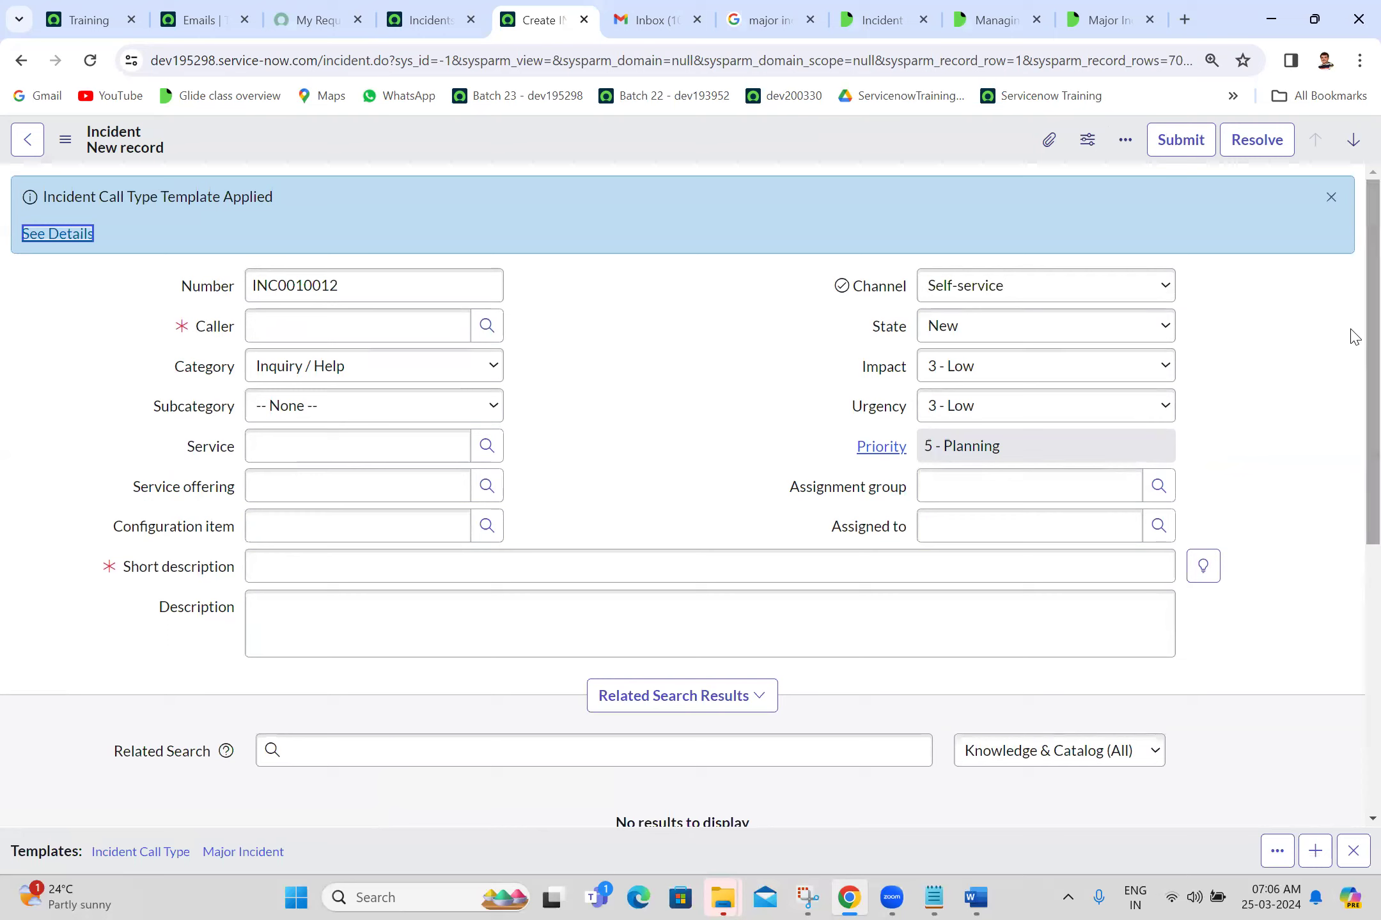
click(1329, 200)
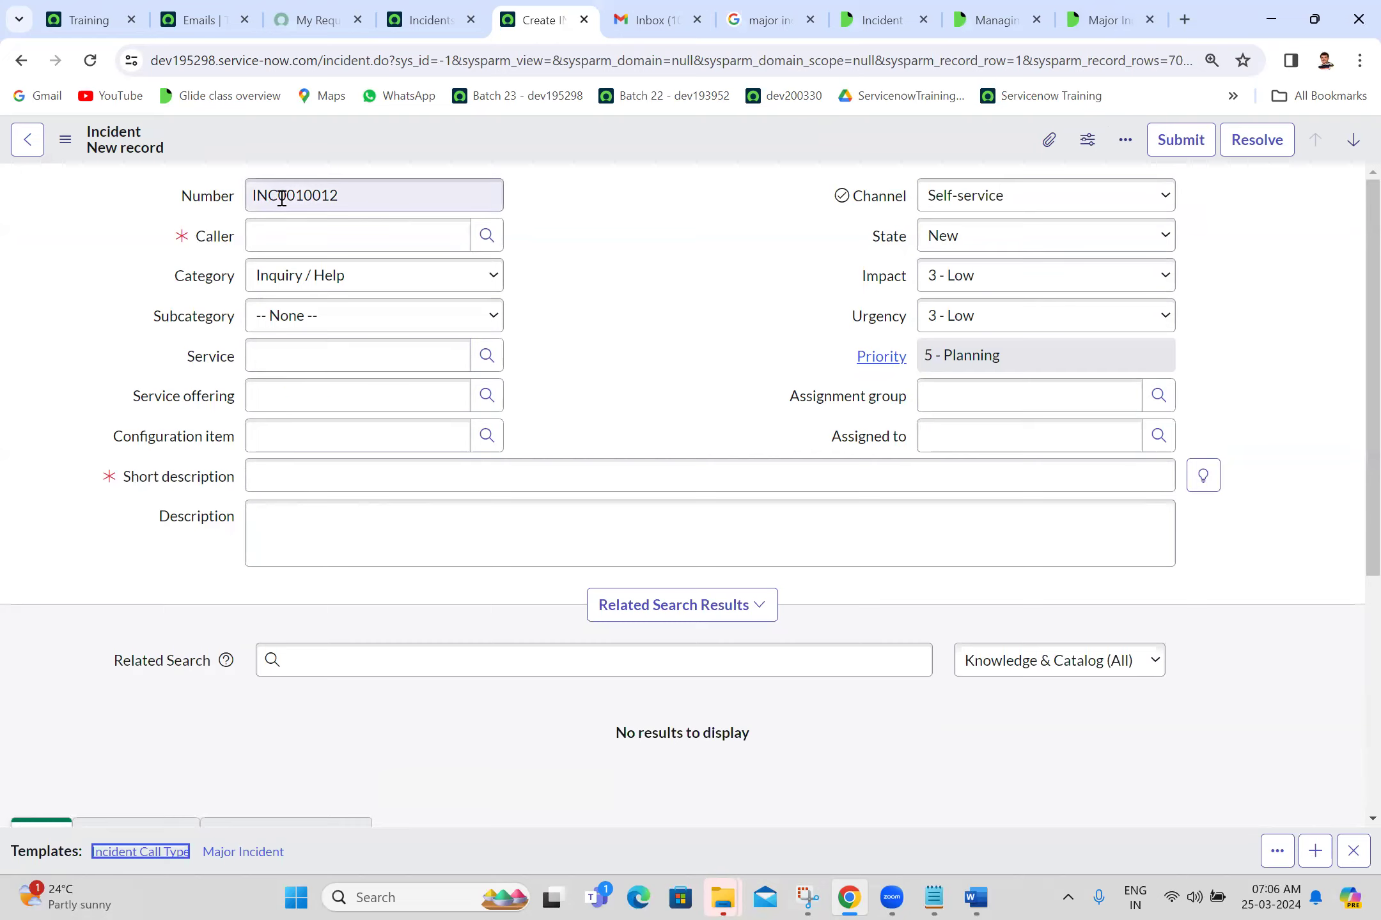
click(596, 225)
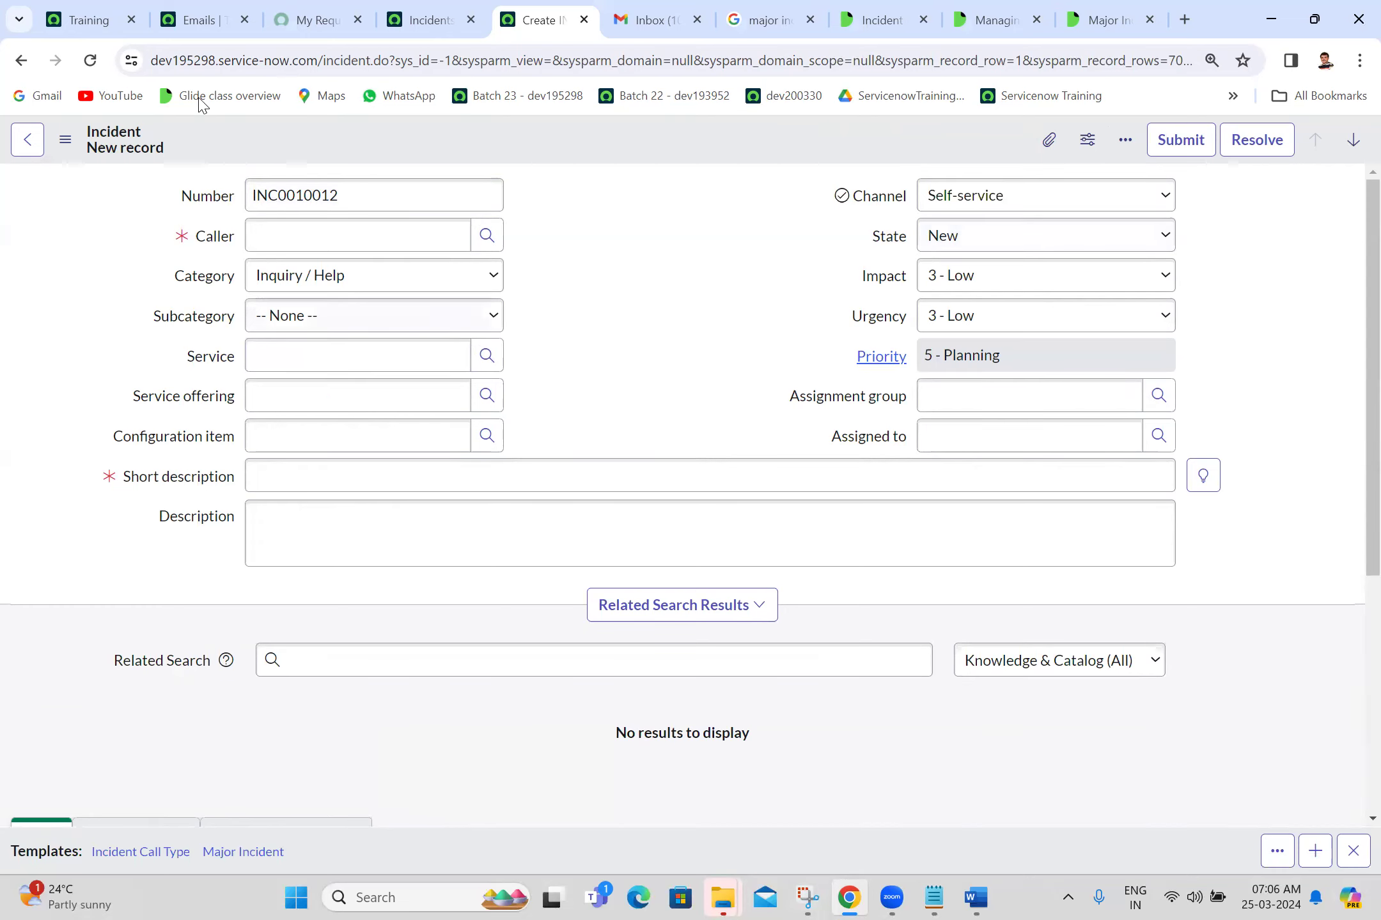
click(332, 350)
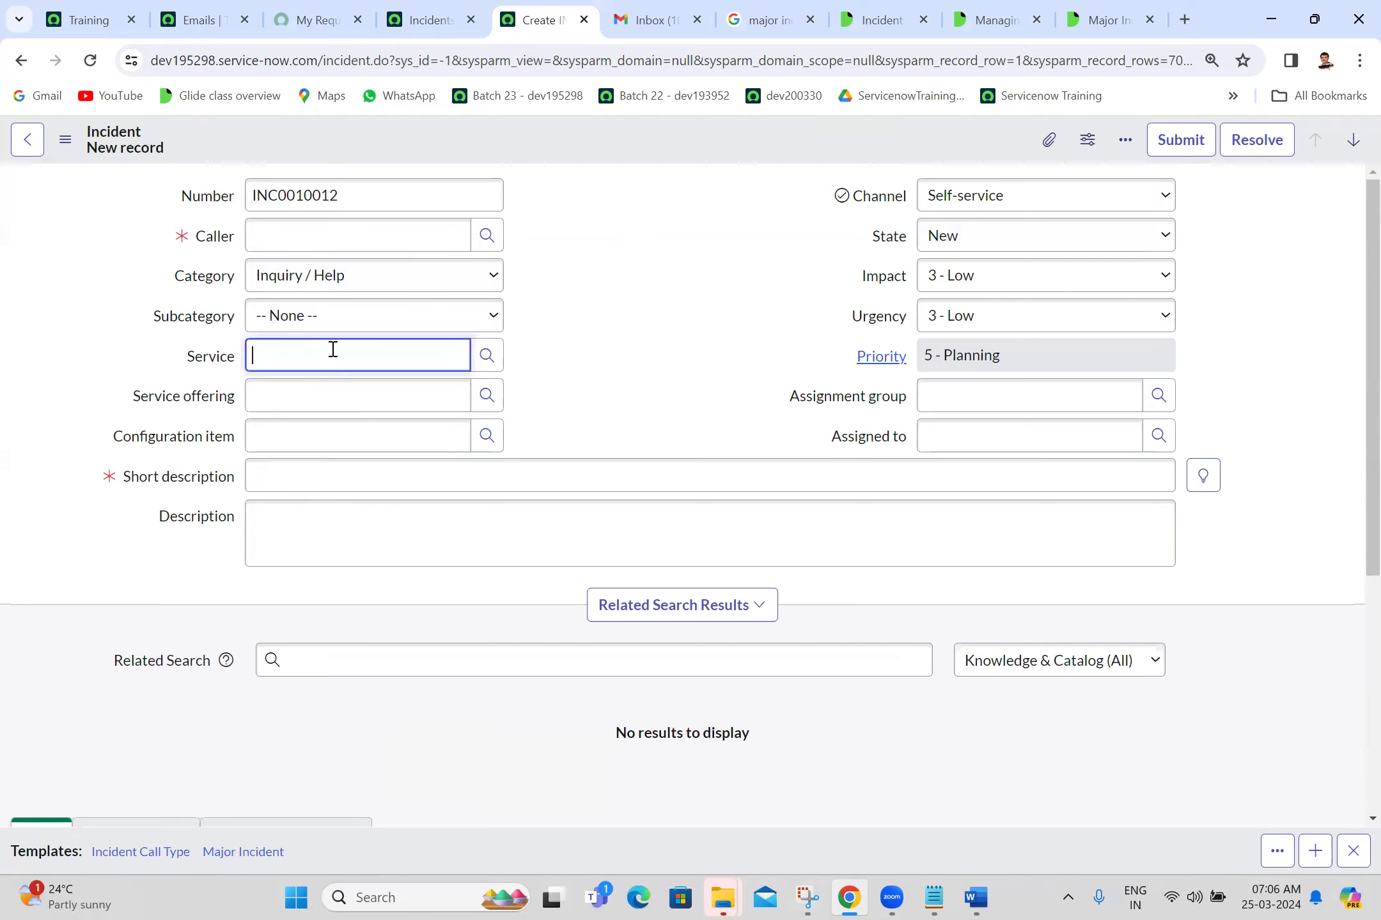
click(703, 377)
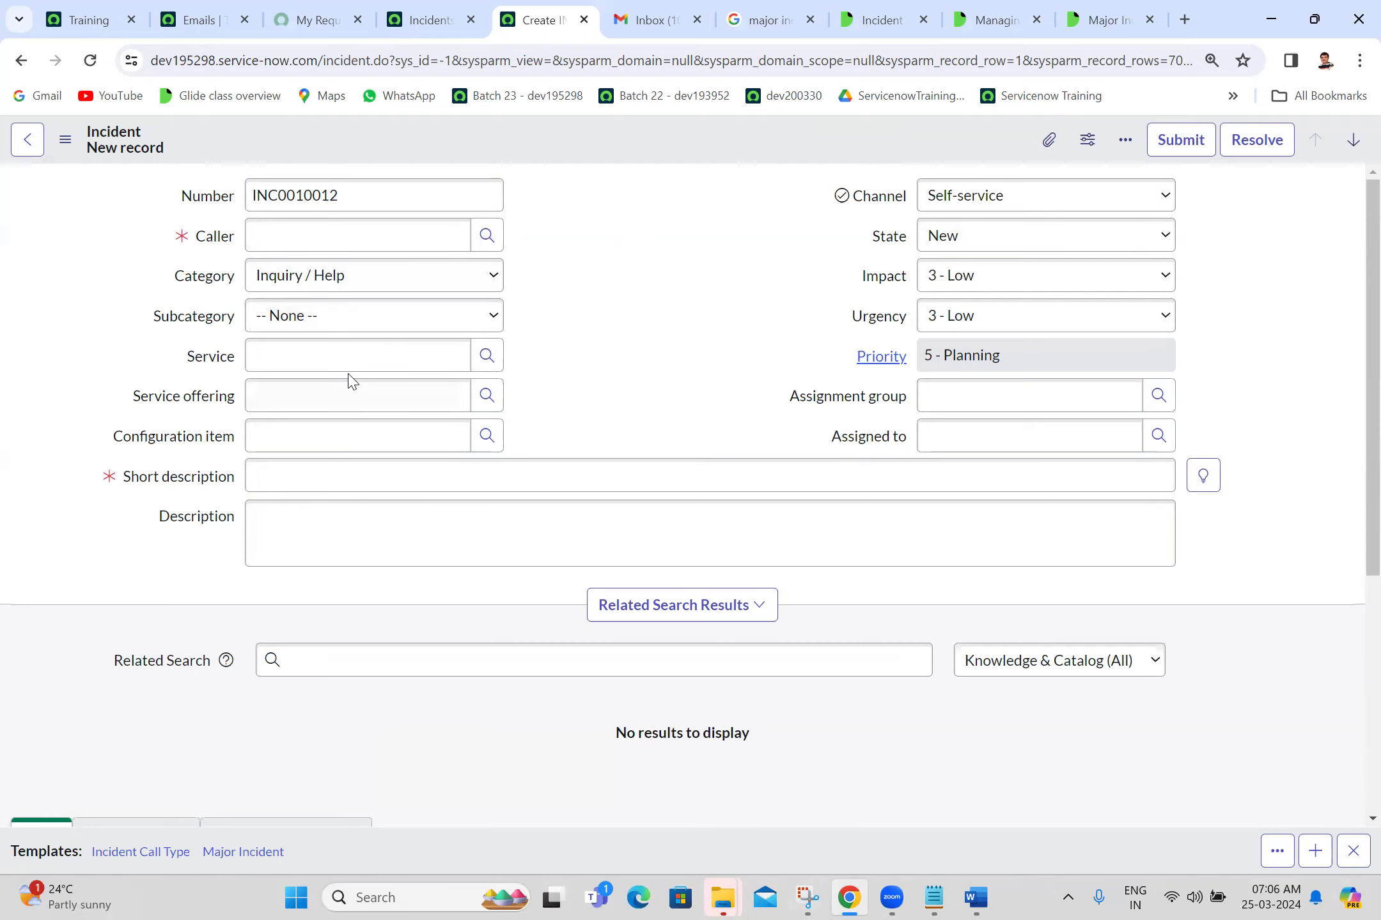
click(356, 343)
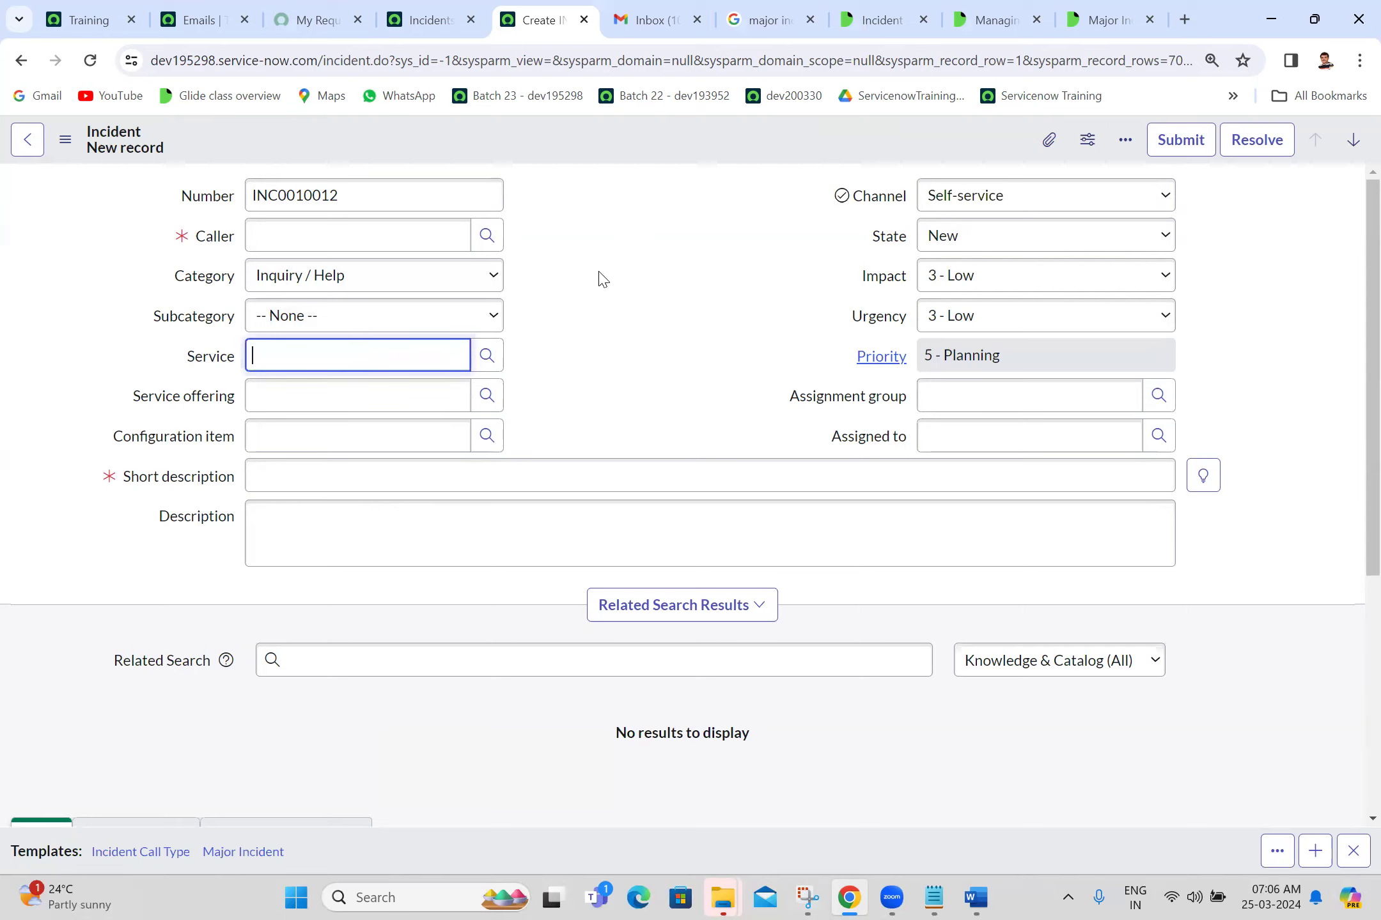
double_click(605, 213)
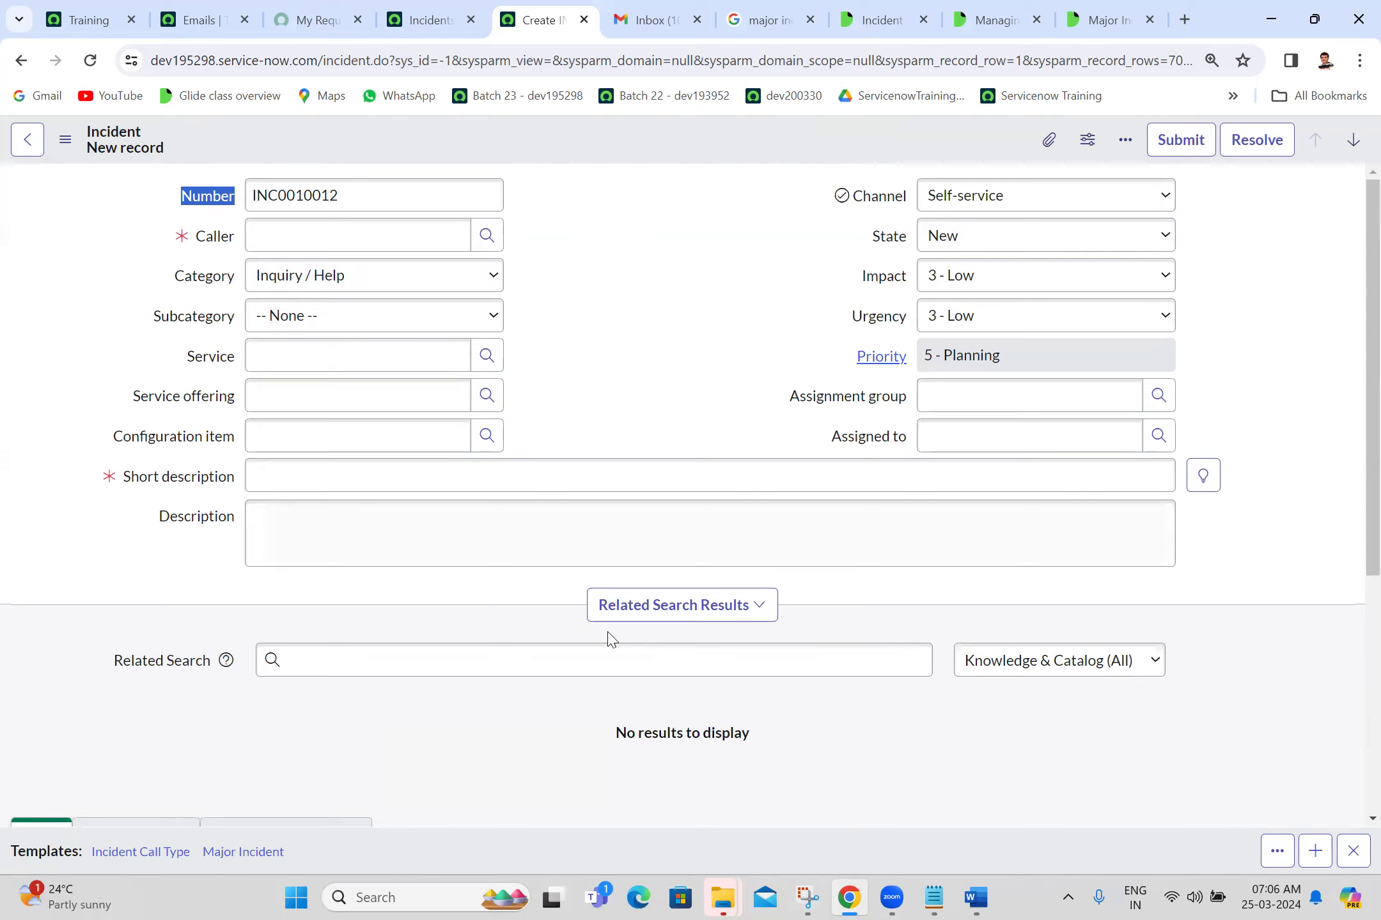
Step: Save the participants screenshot into the Batch 23 folder and close Snipping Tool
click(534, 470)
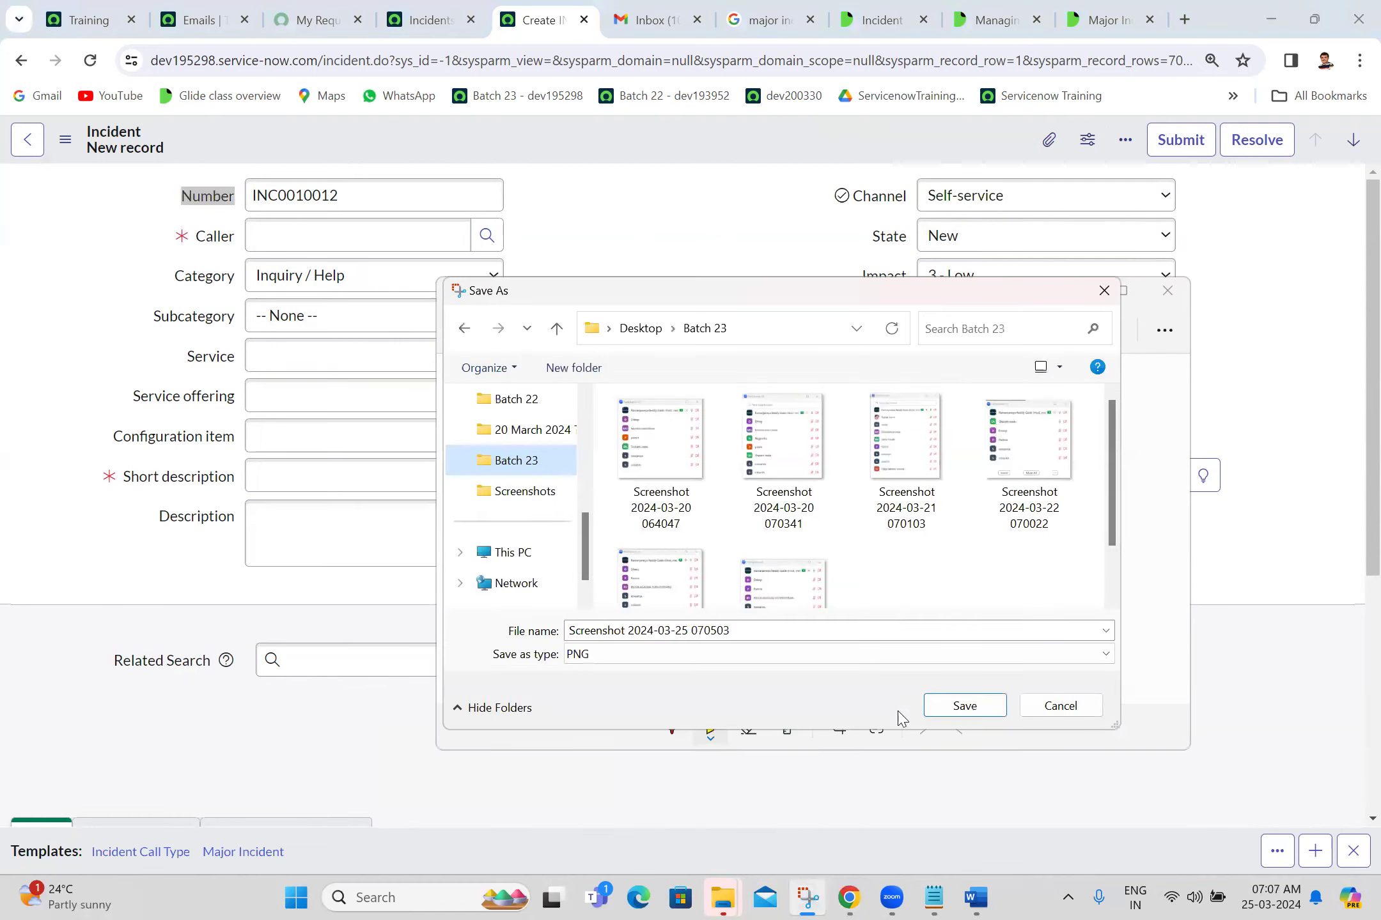
click(938, 711)
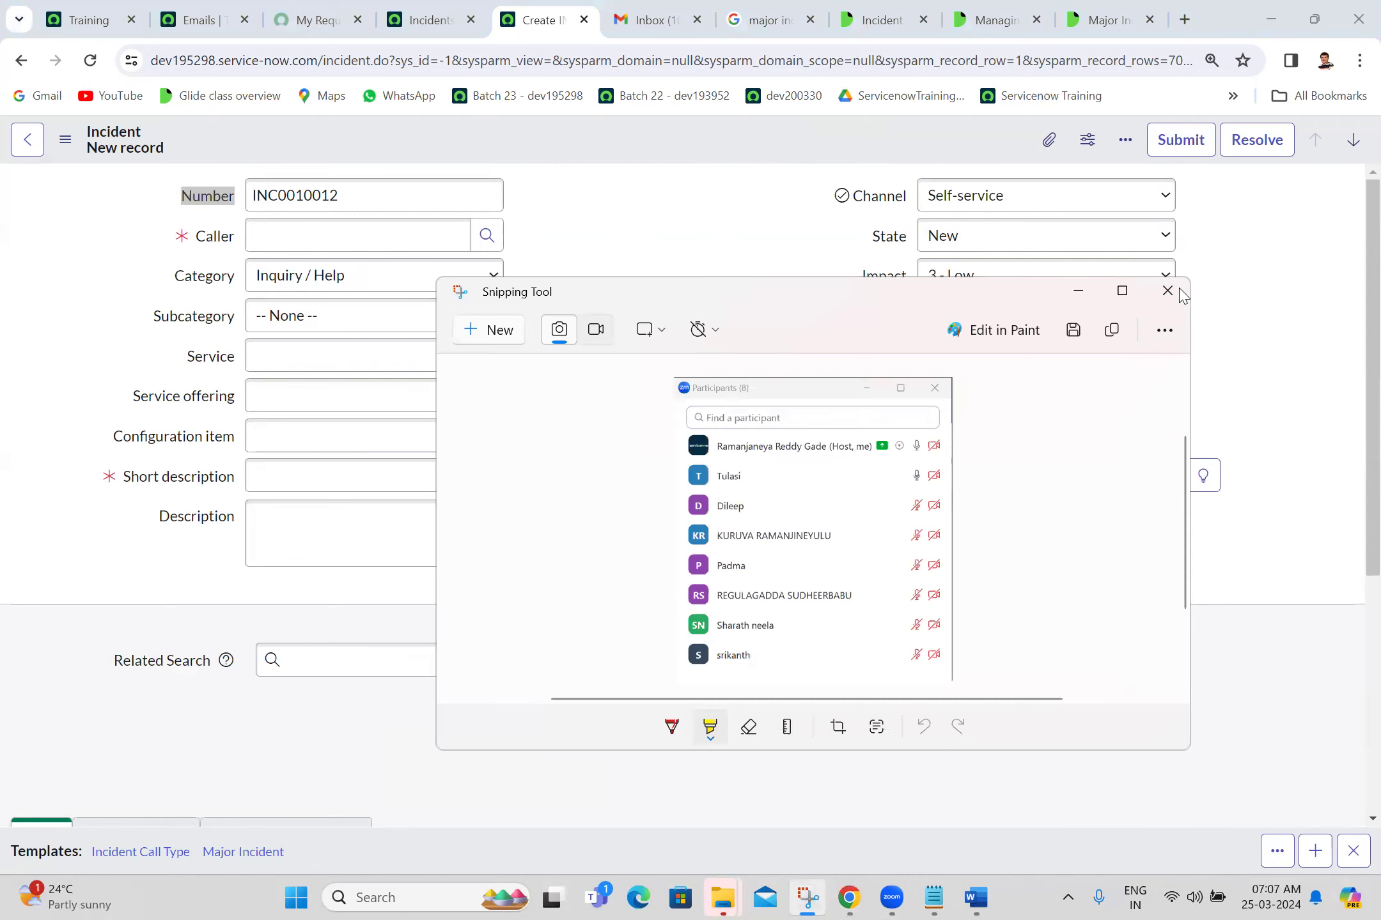
click(1179, 291)
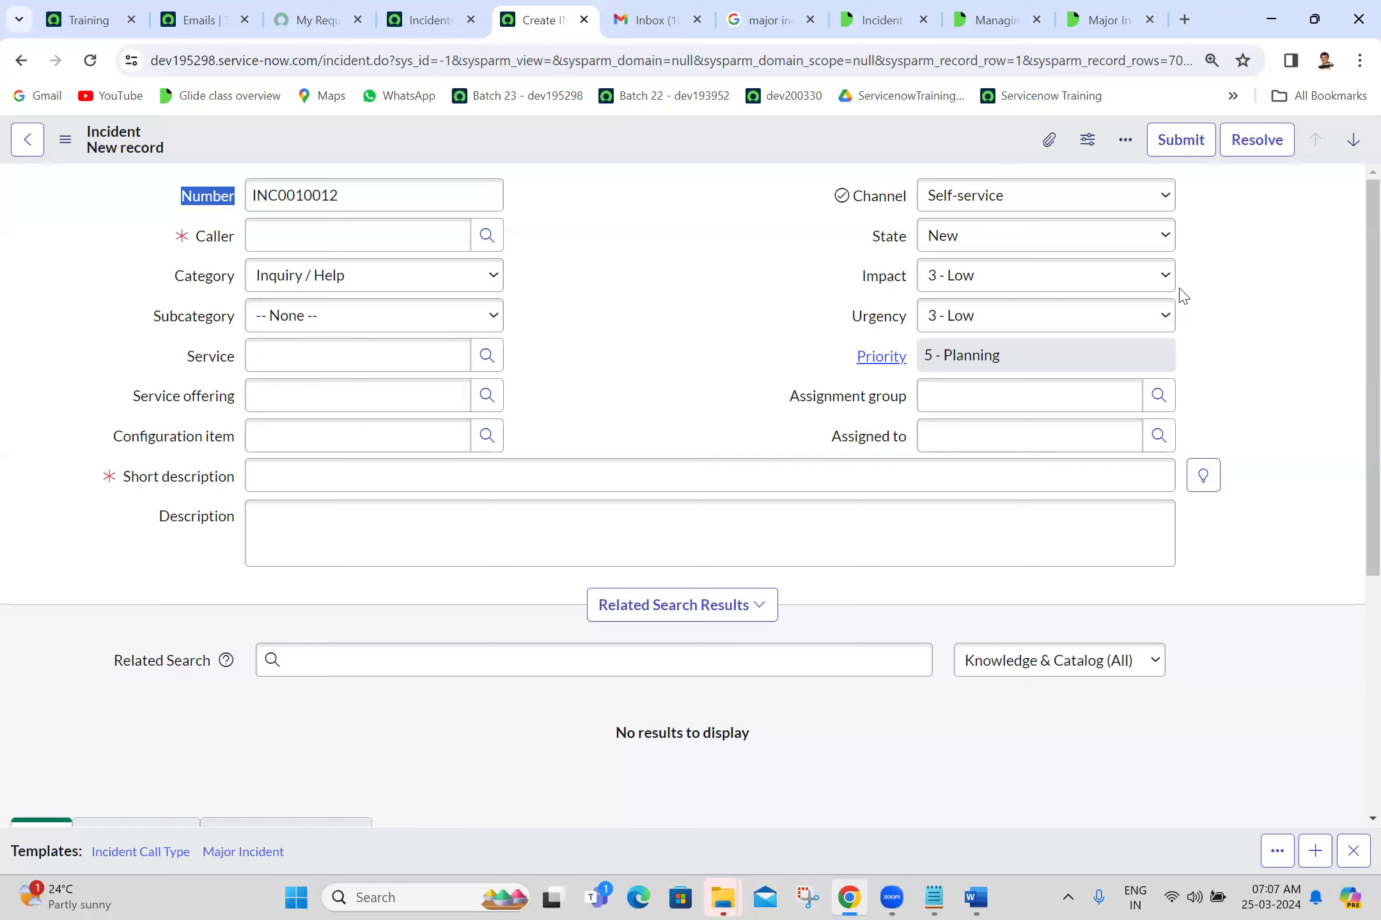
click(713, 342)
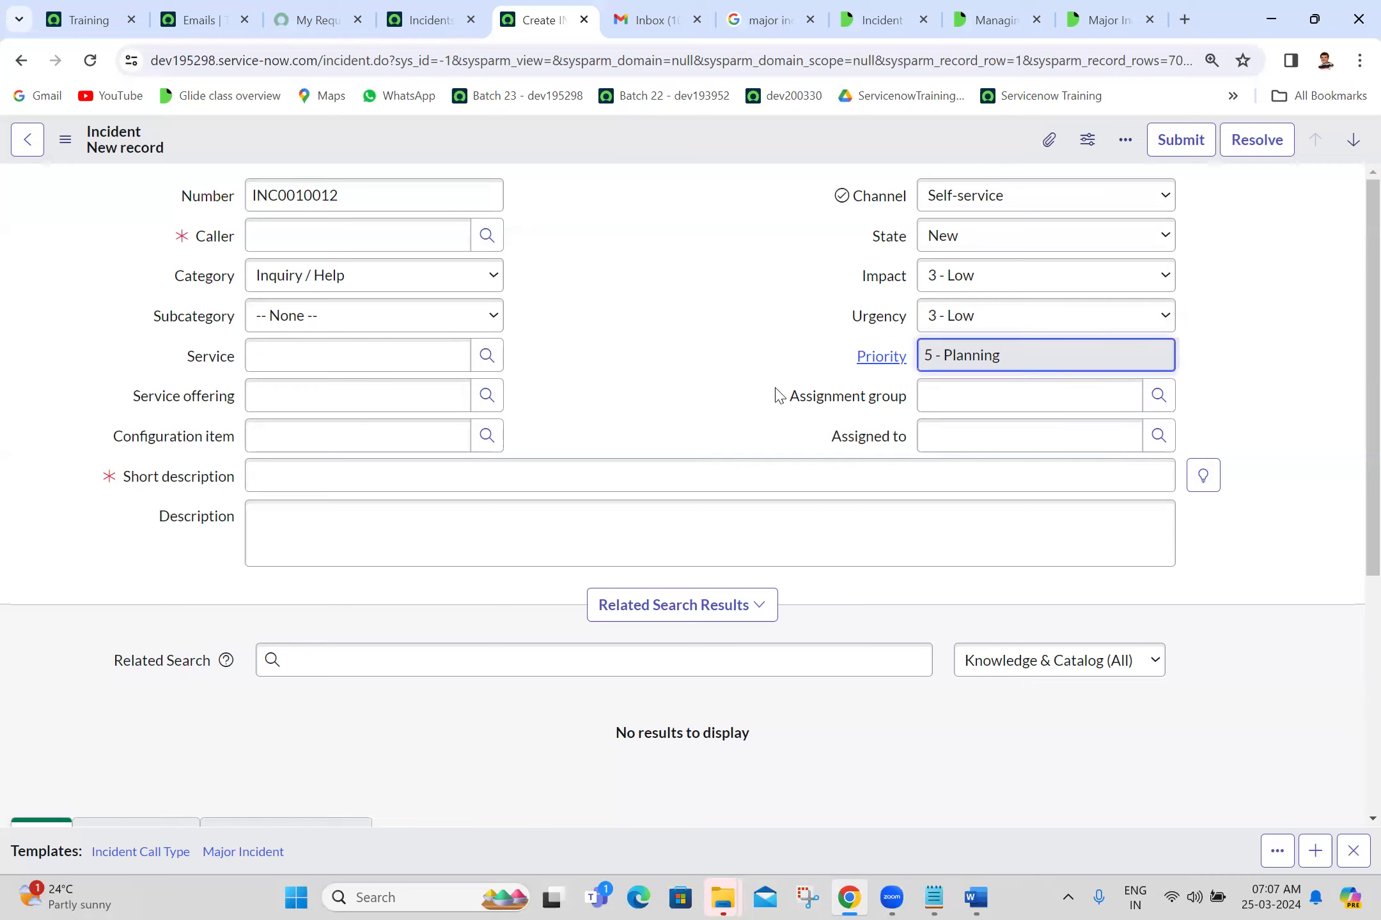
click(761, 883)
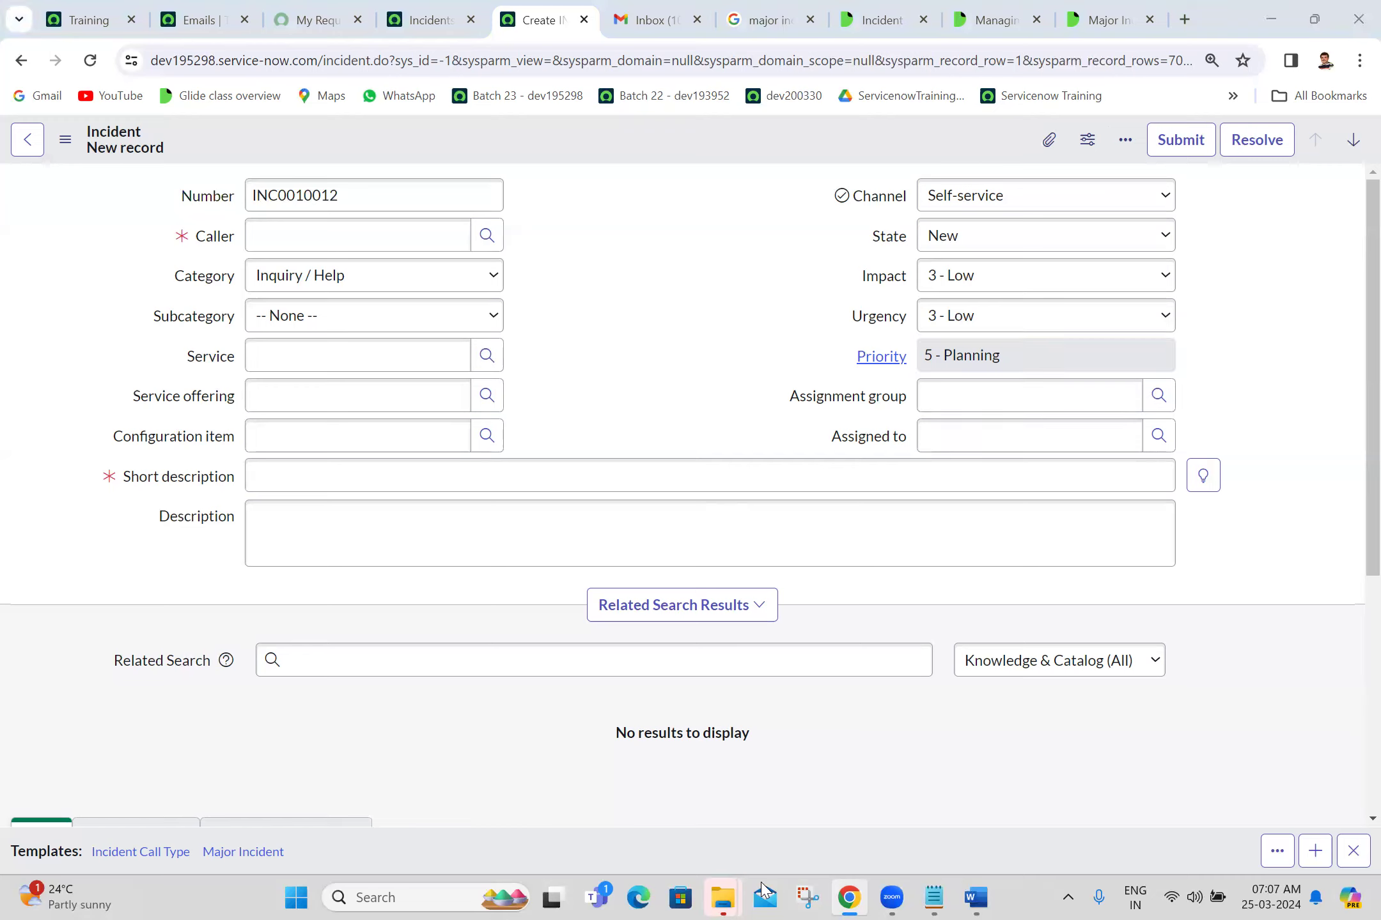